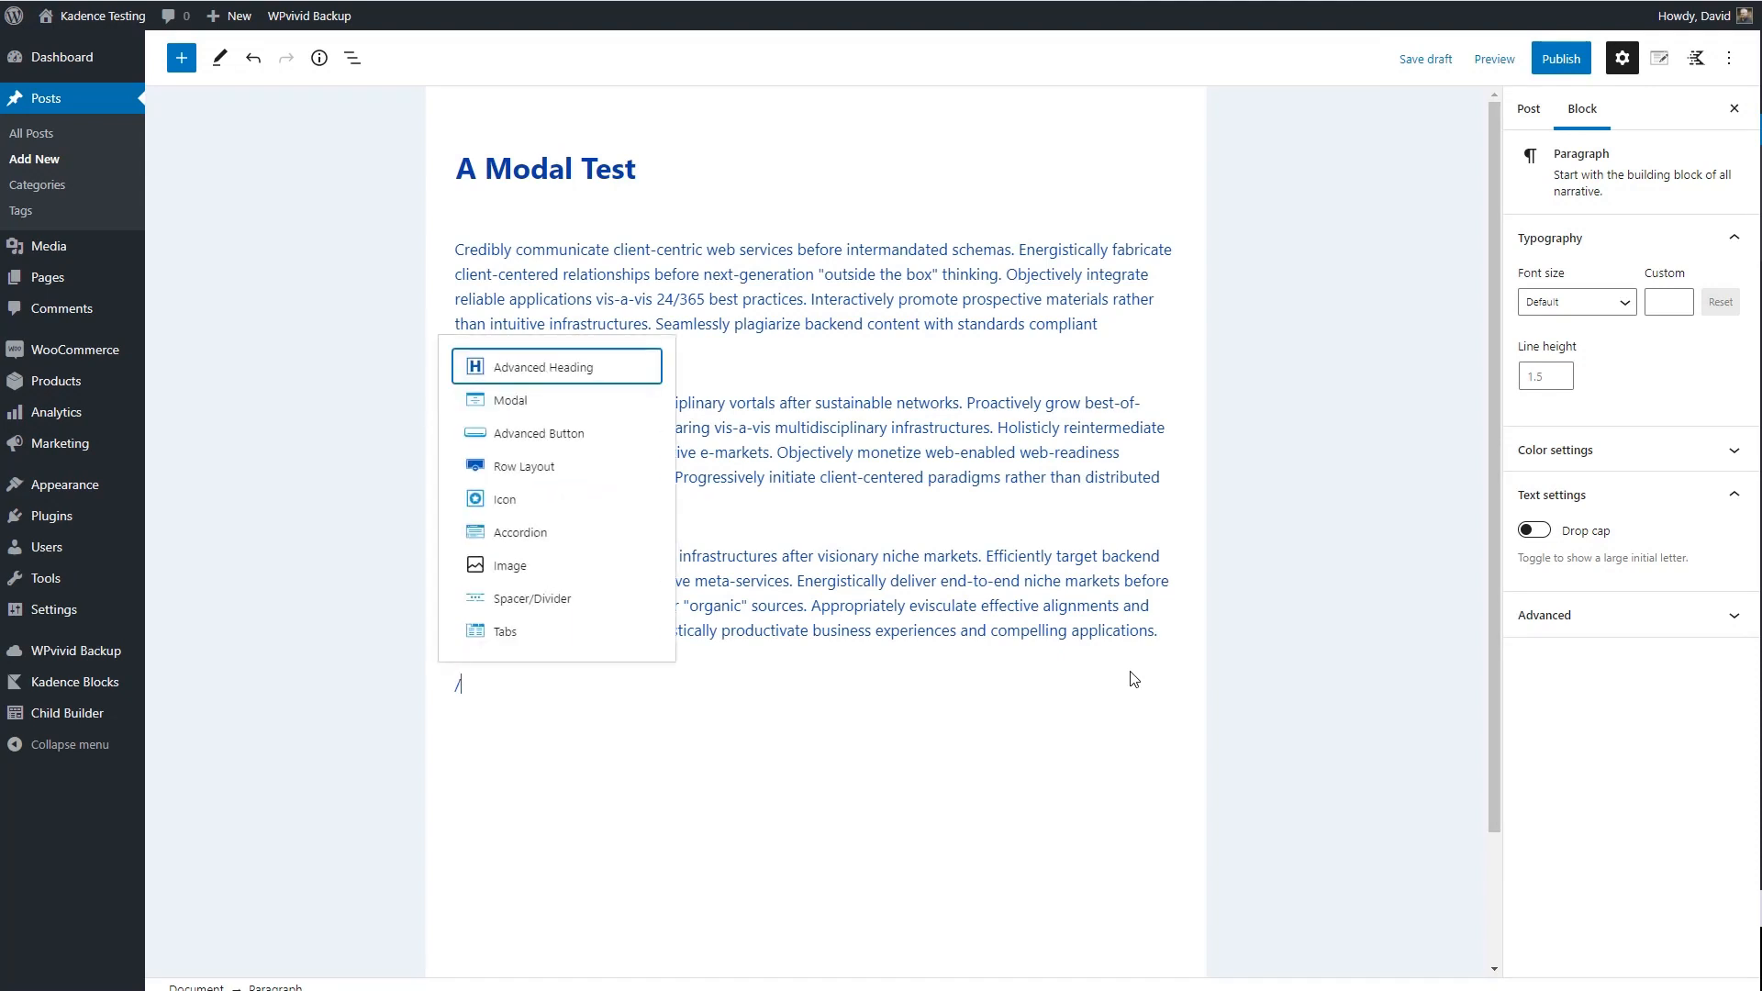
Insert a Modal block below the last paragraph and set its button text to "Signup for our Awesome Online Magazine"
text(mo)
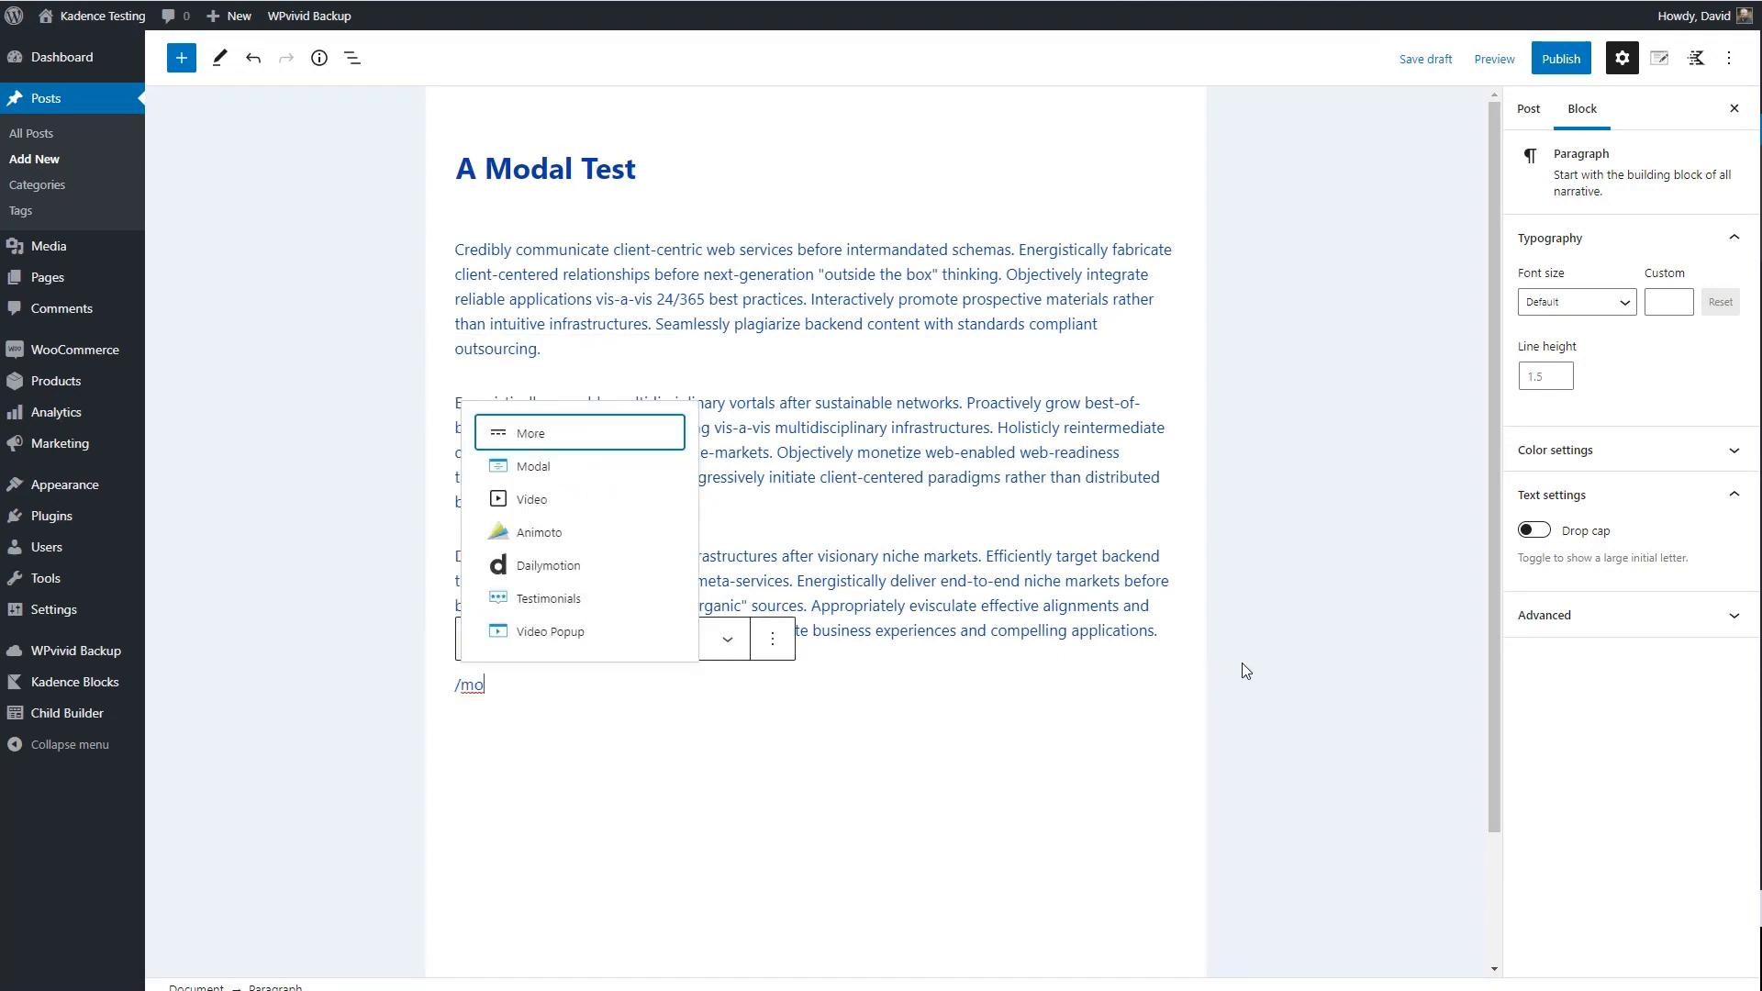
click(548, 467)
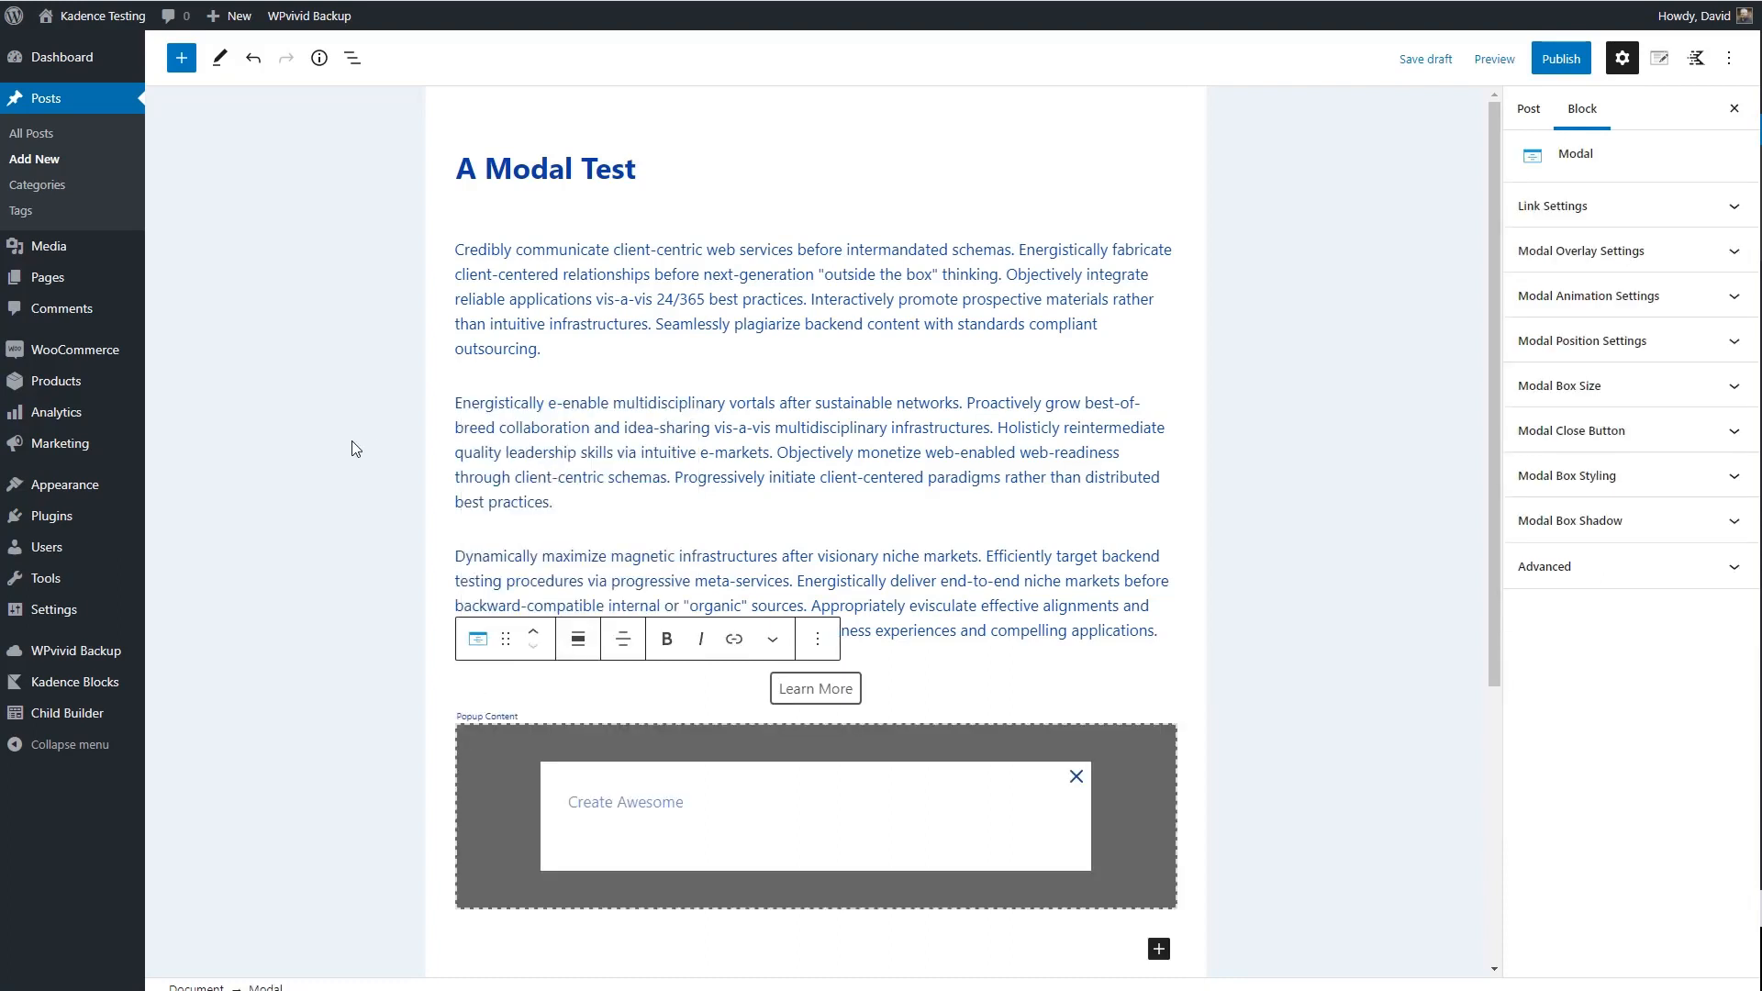
scroll(323, 450, down, 3)
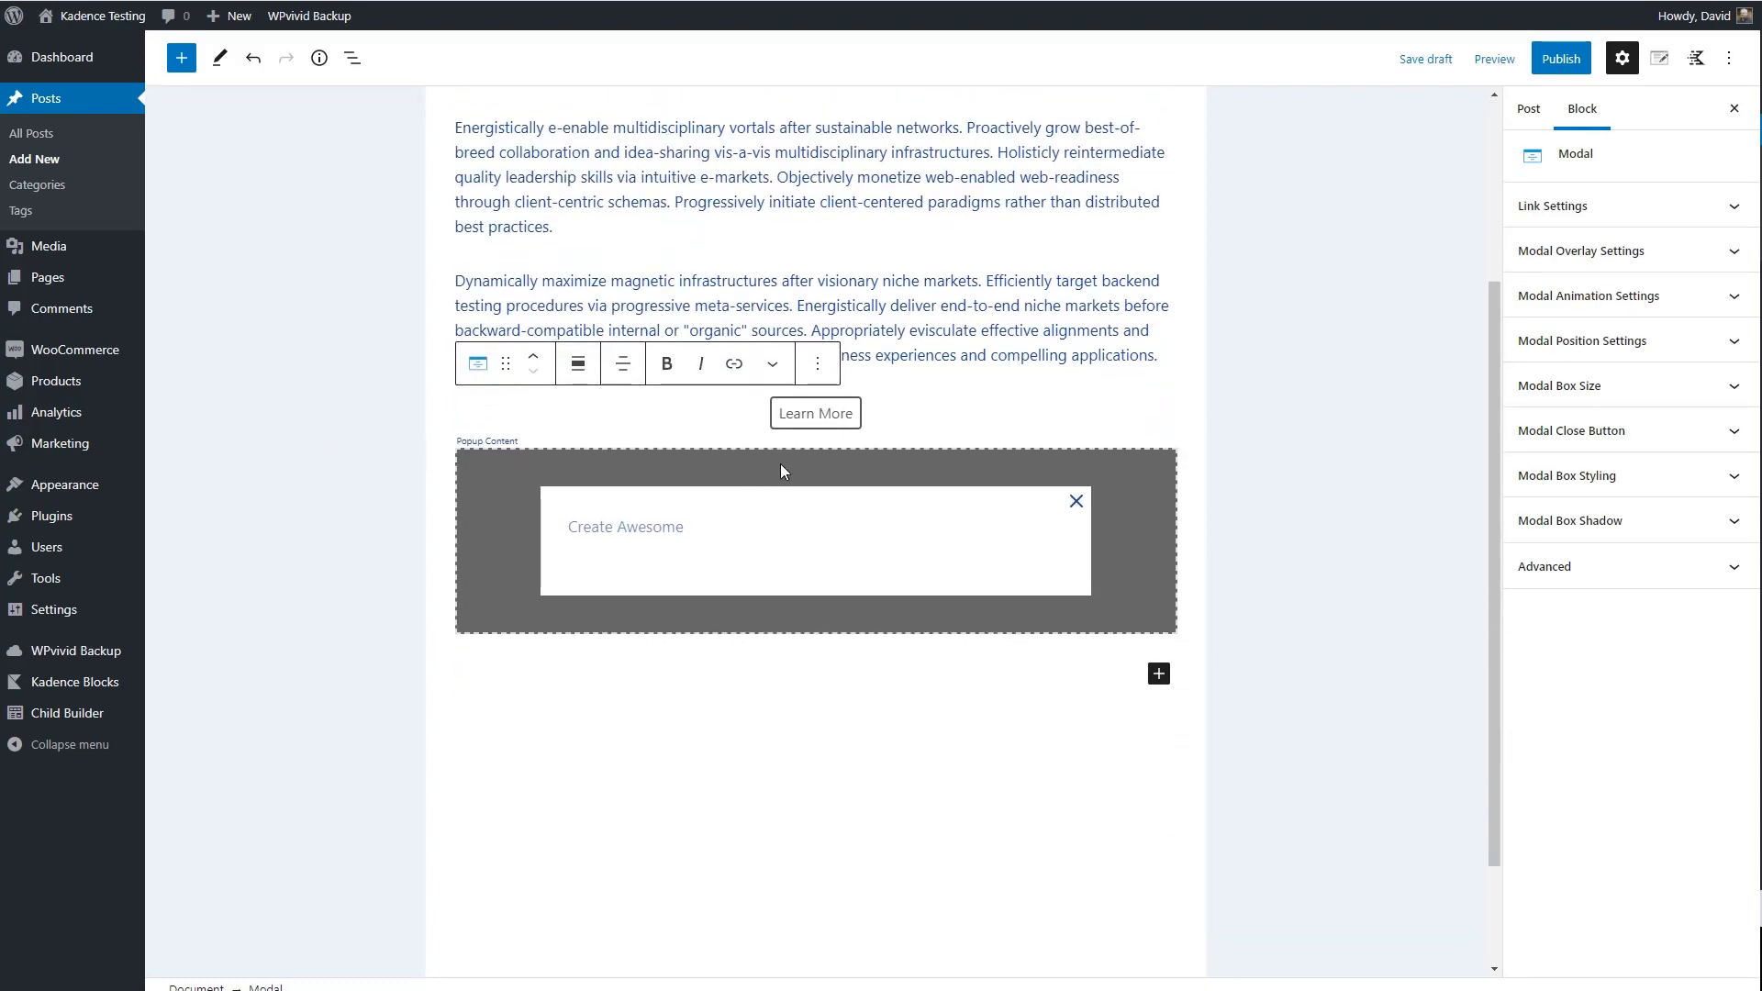
click(789, 417)
key(End)
key(shift+Left)
key(shift+Left)
key(shift+Left)
key(shift+Left)
key(shift+Left)
key(shift+Left)
key(shift+Left)
key(shift+Left)
key(shift+Left)
key(shift+Left)
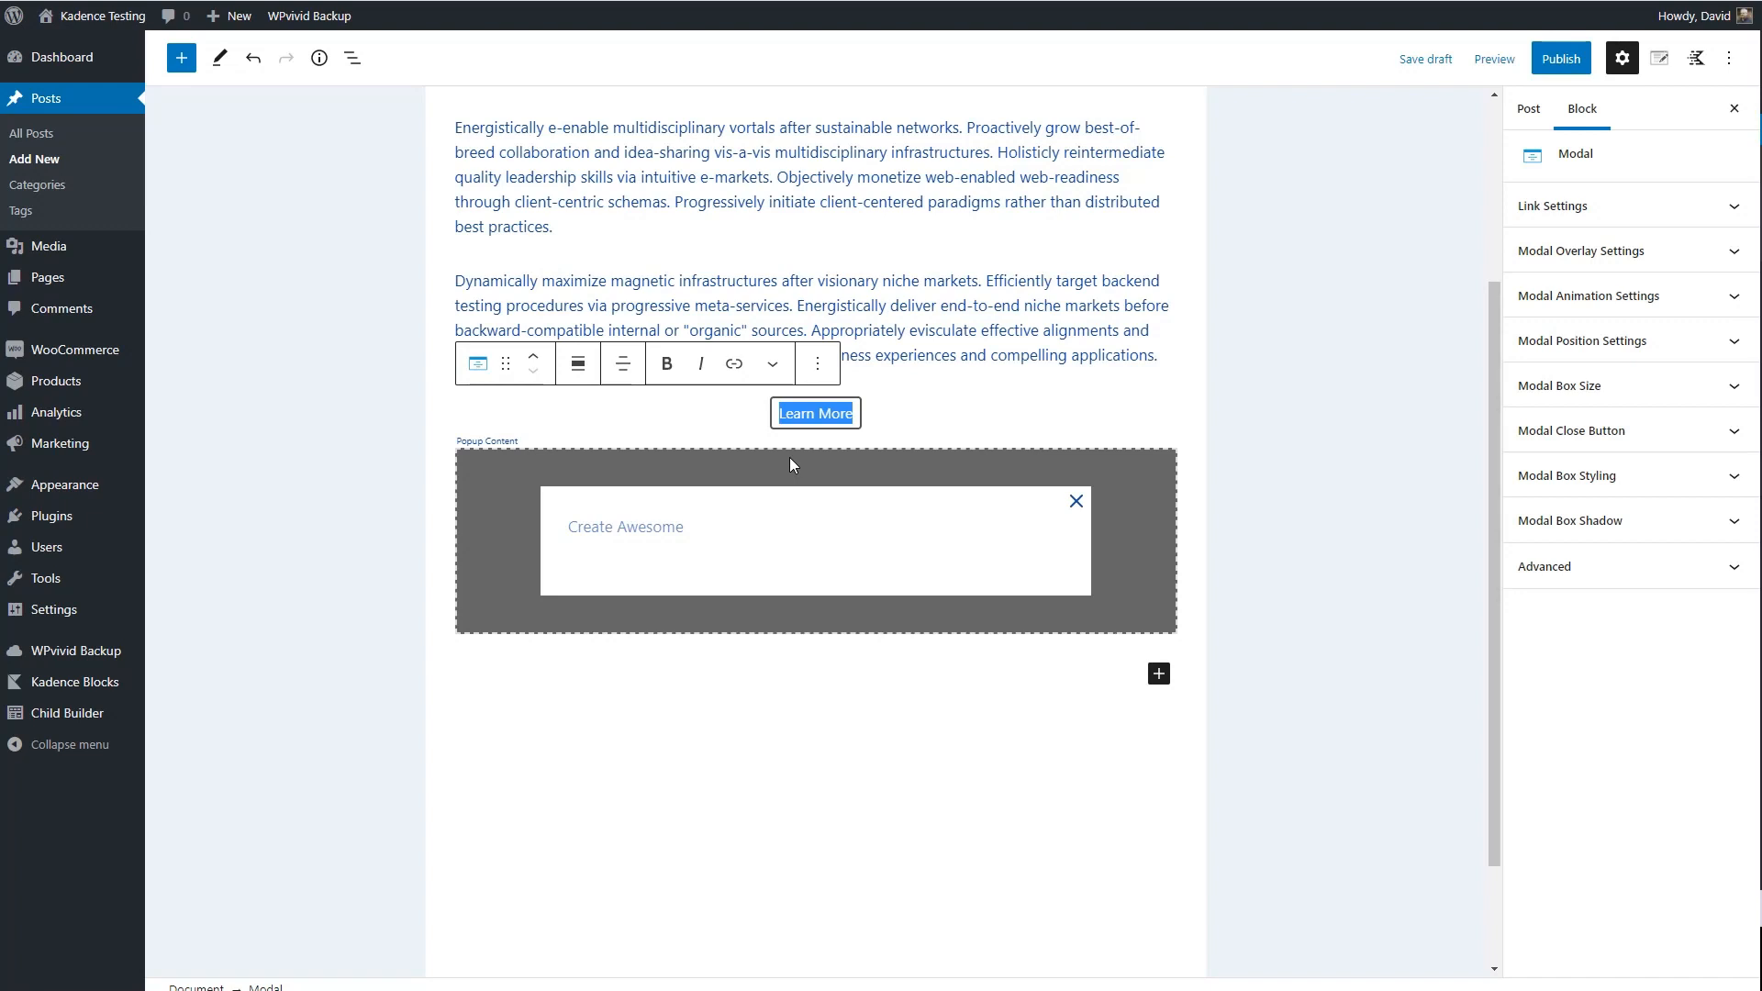
text(Signup for our Awesome Online Magazine)
Enter "Signup Now" as the modal's popup content and publish the post
click(680, 529)
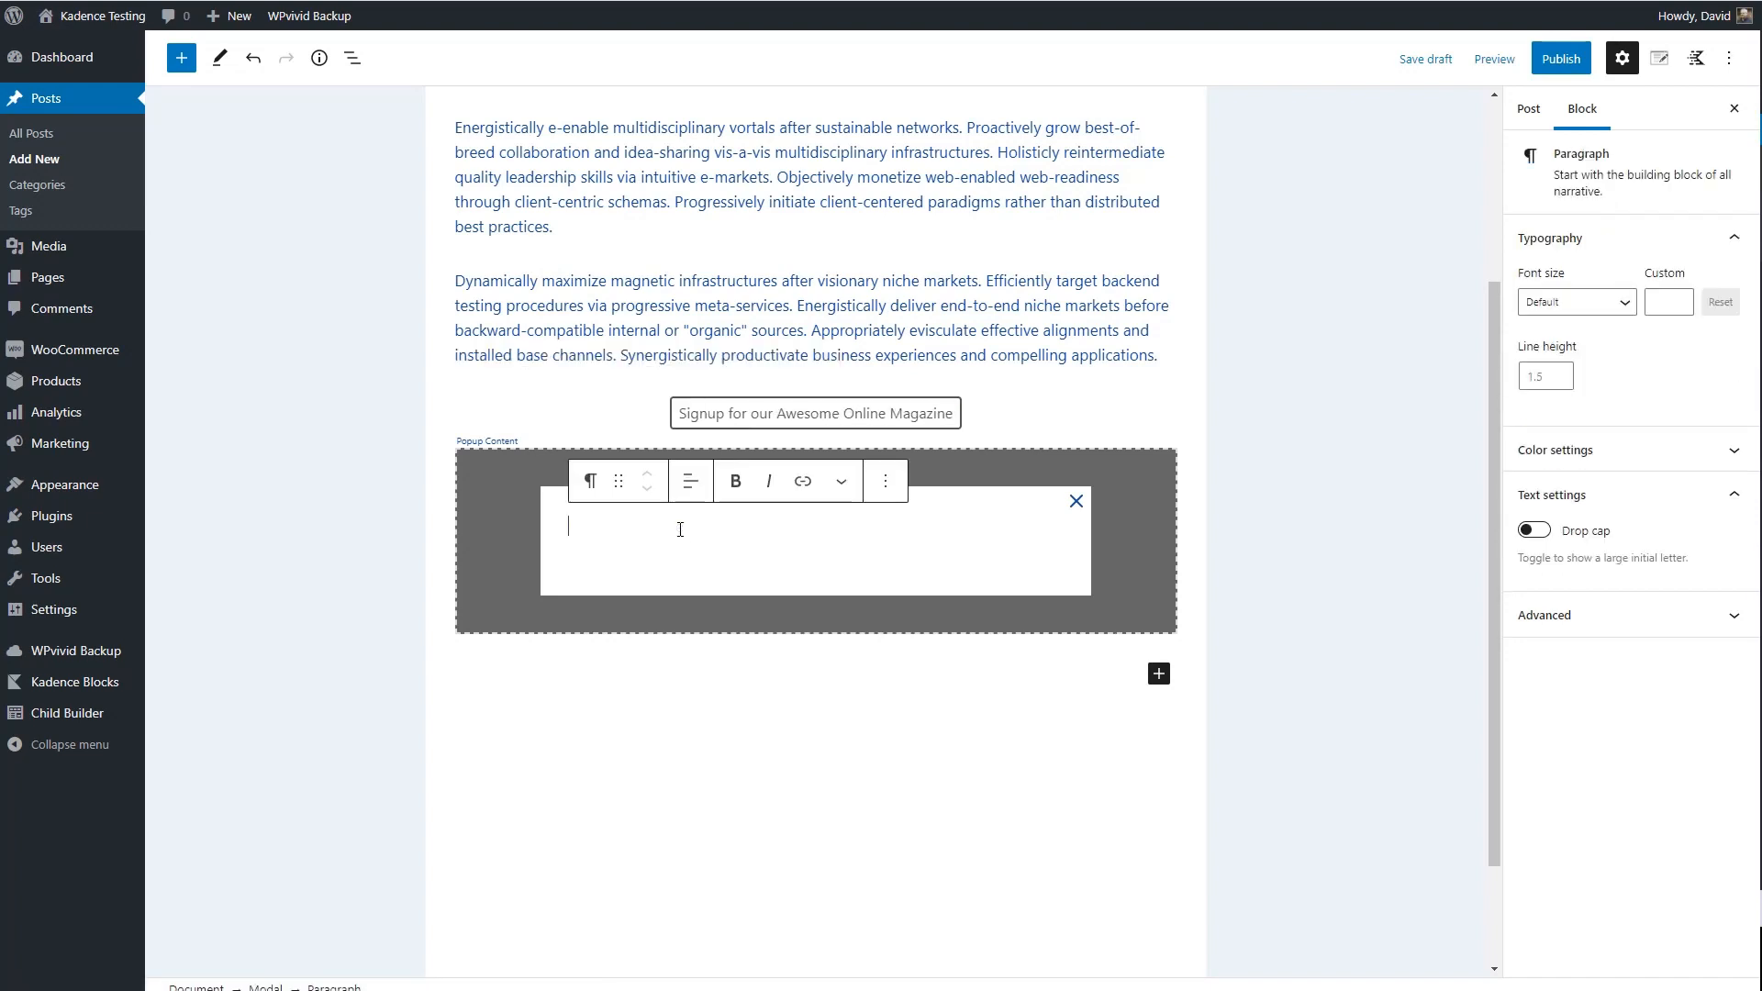
text(Signup Now)
click(1560, 58)
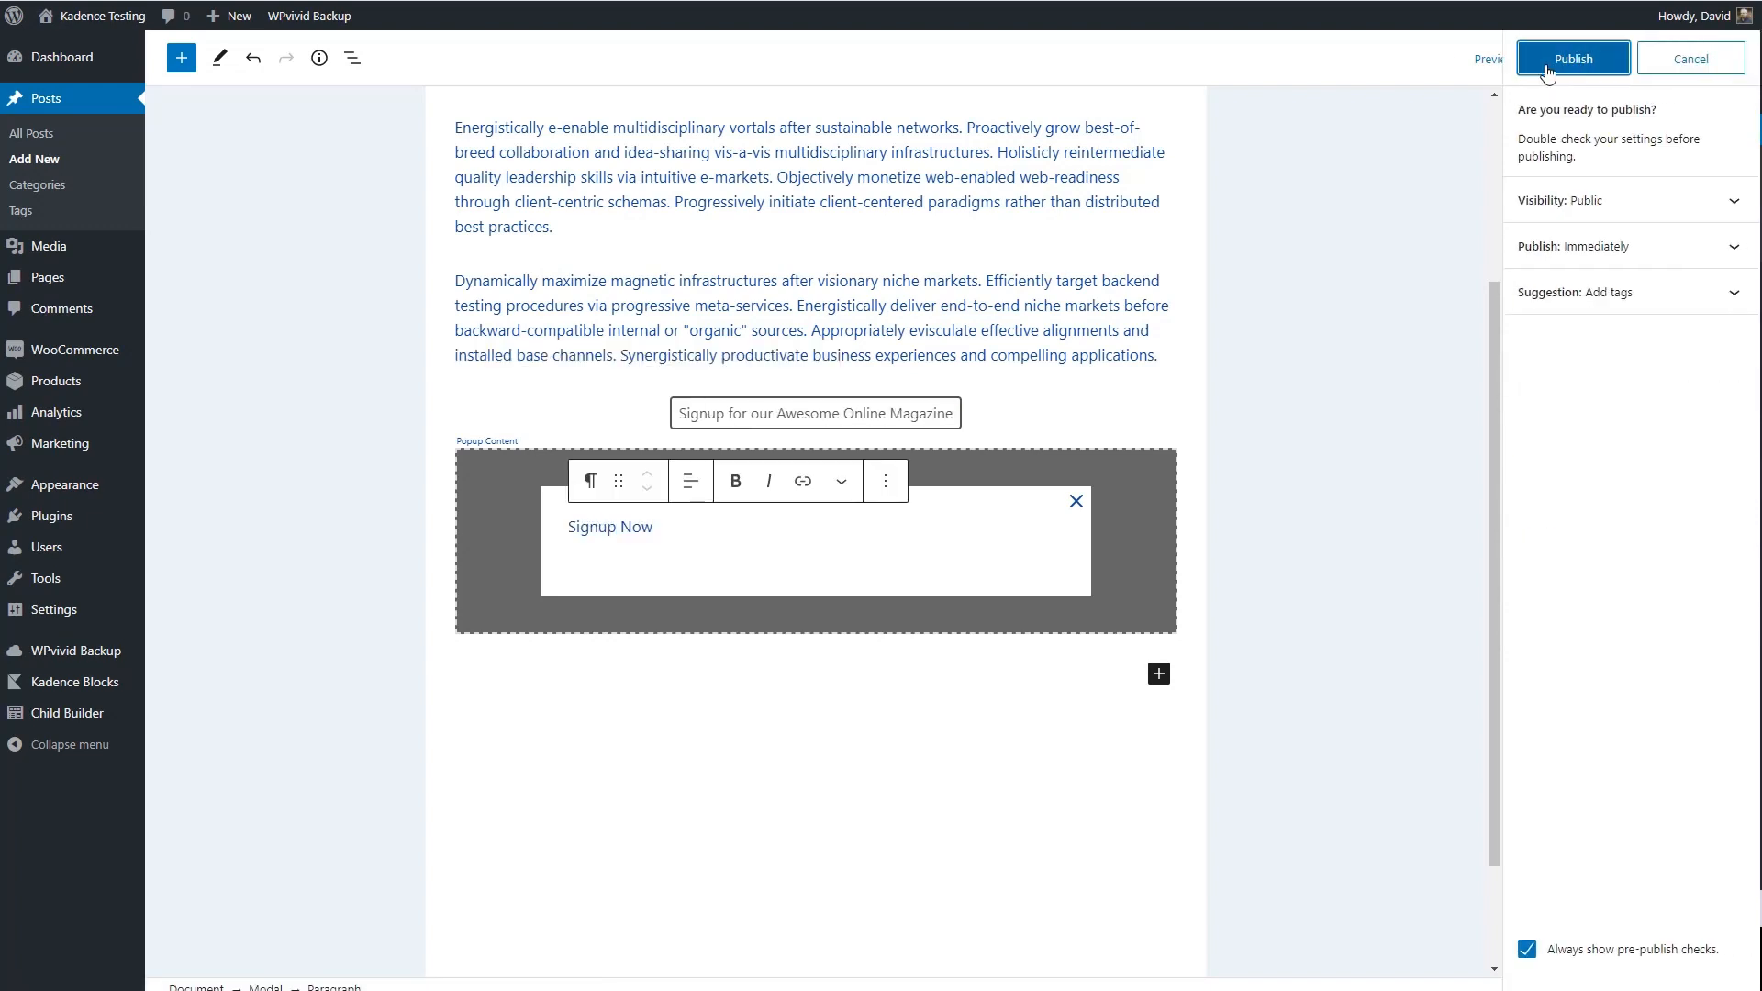
click(1551, 59)
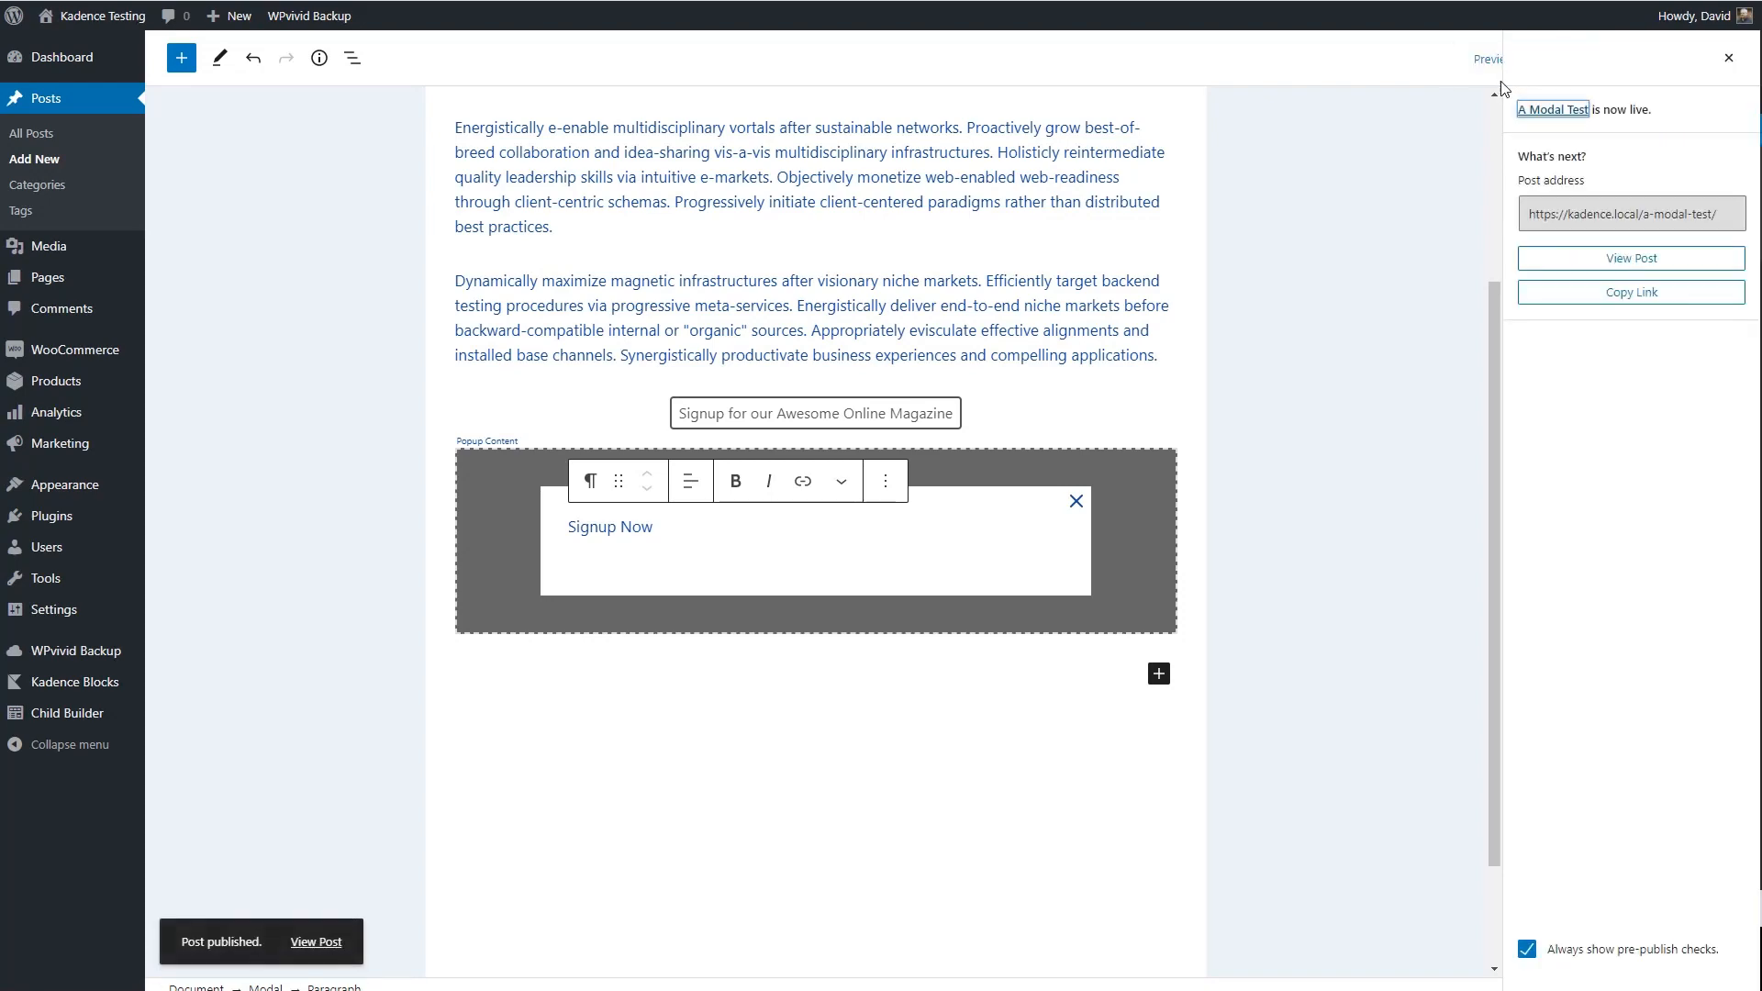
View the published post and test its magazine signup modal by opening and closing it
click(1592, 260)
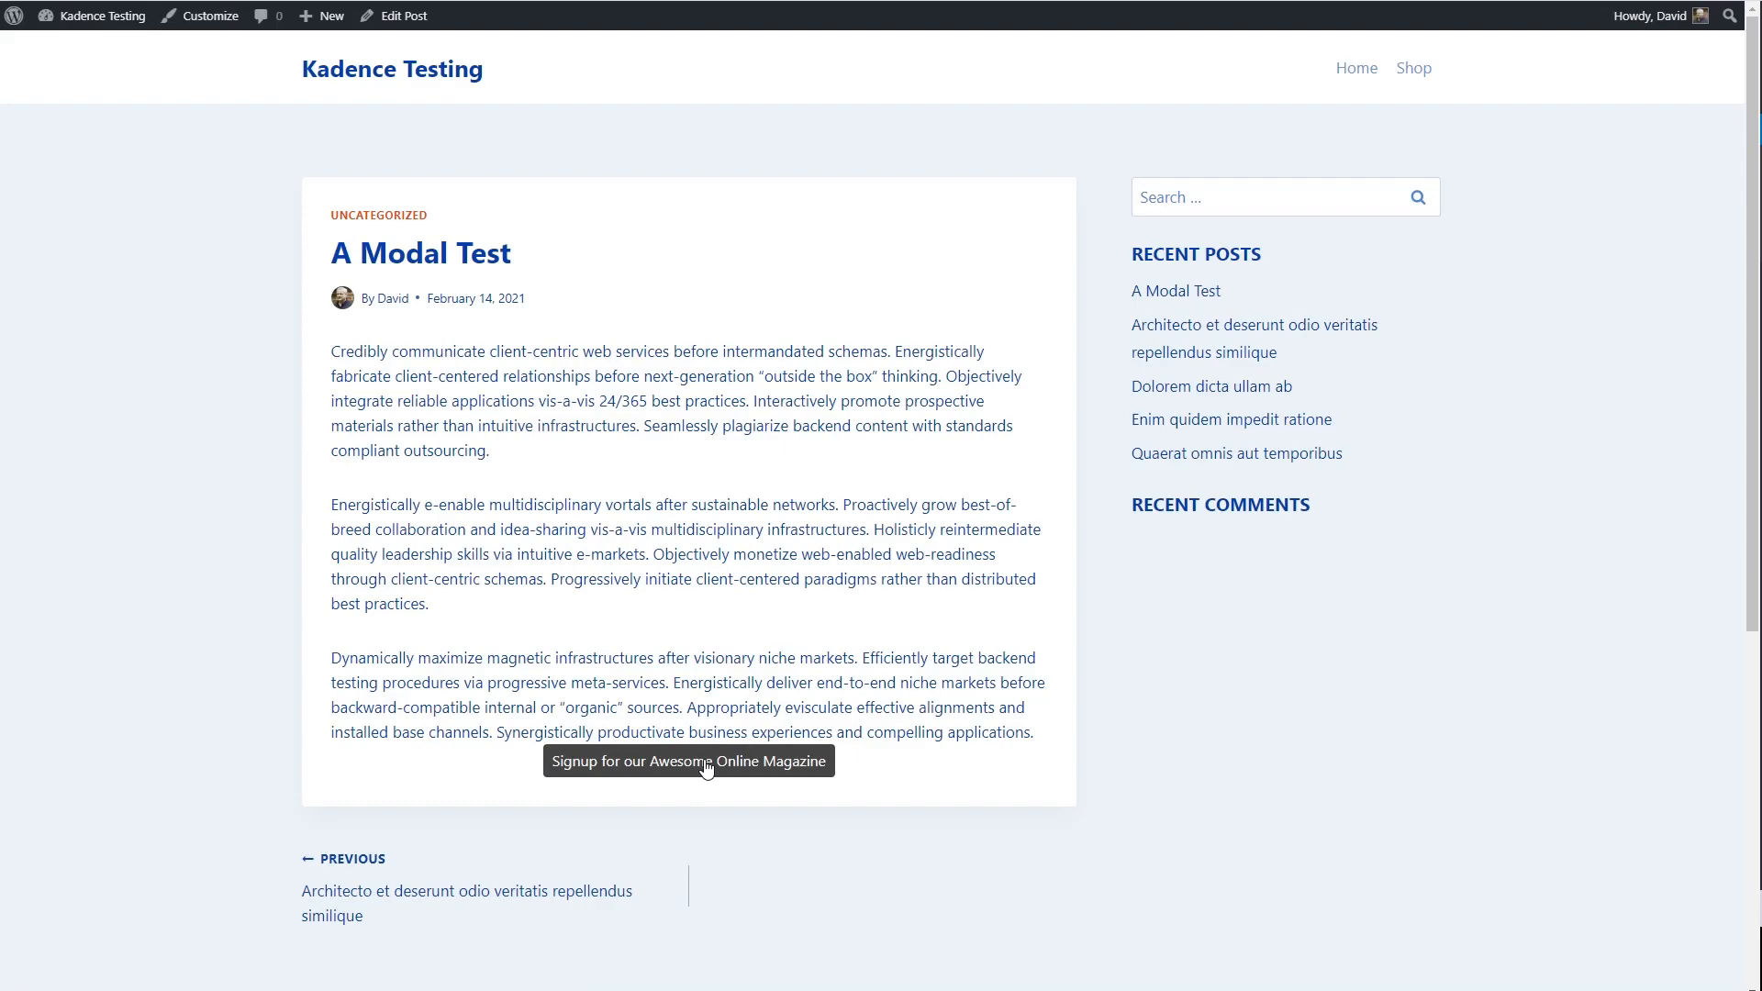
click(705, 763)
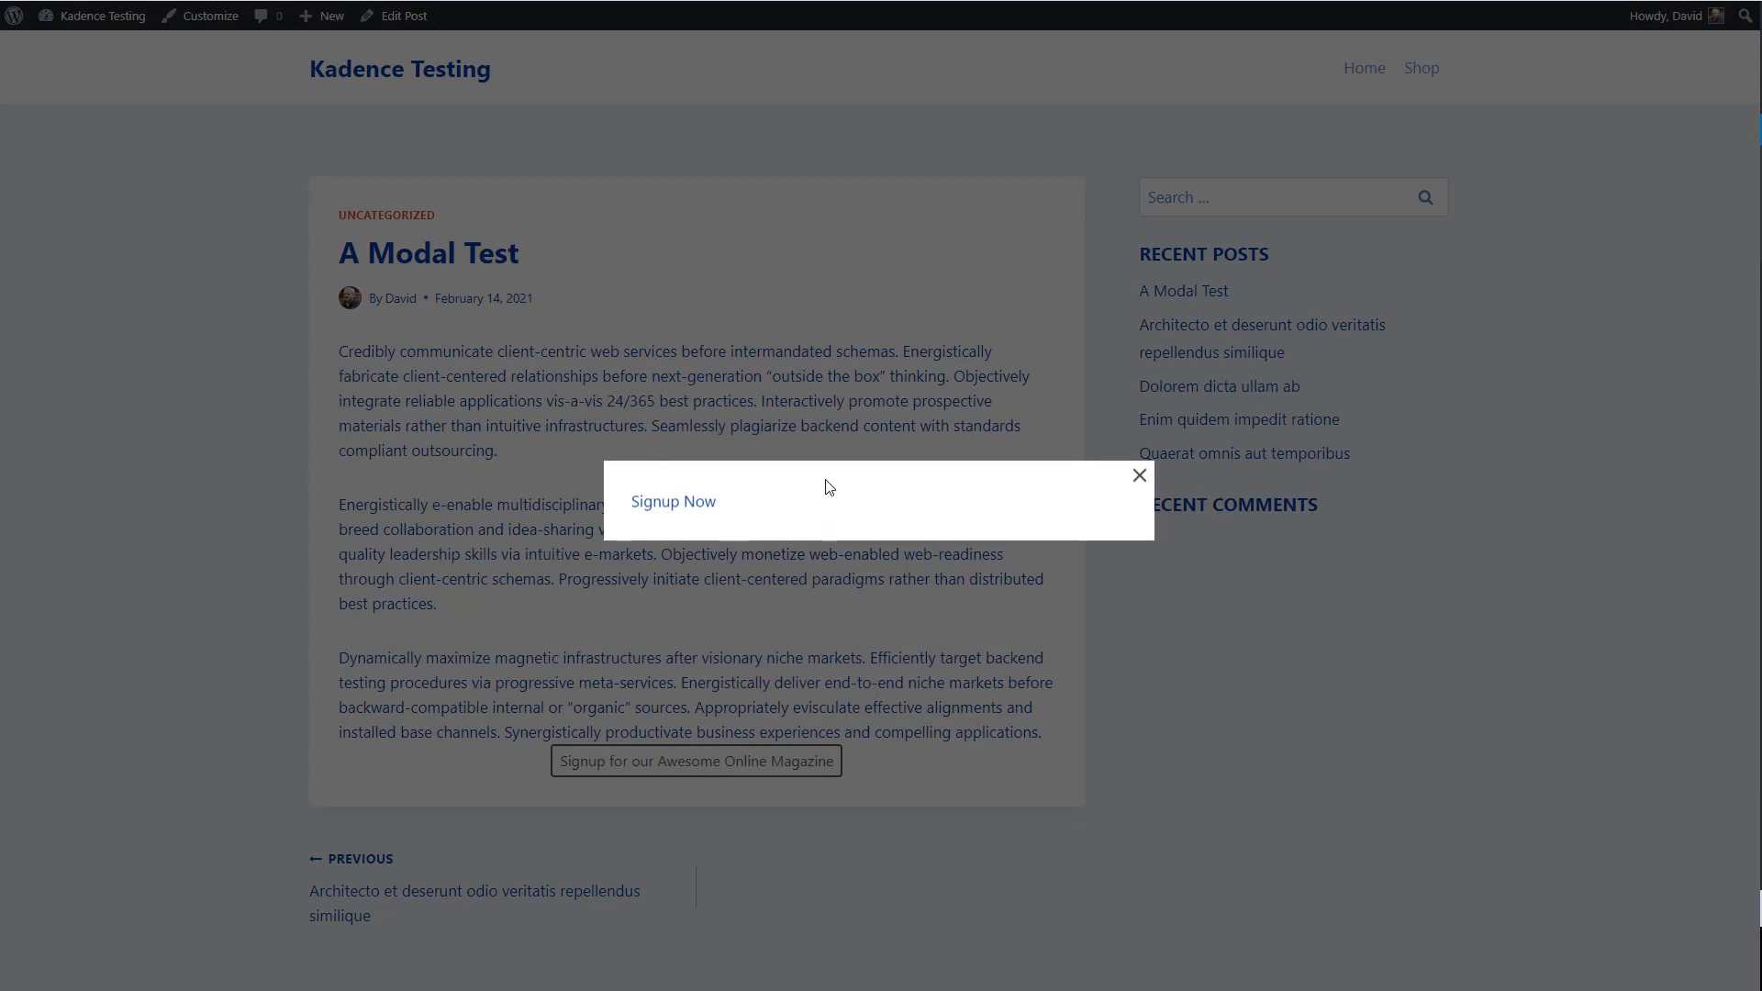
click(1139, 477)
Reopen the post for editing and replace the modal's "Signup Now" text with an Image block
click(403, 16)
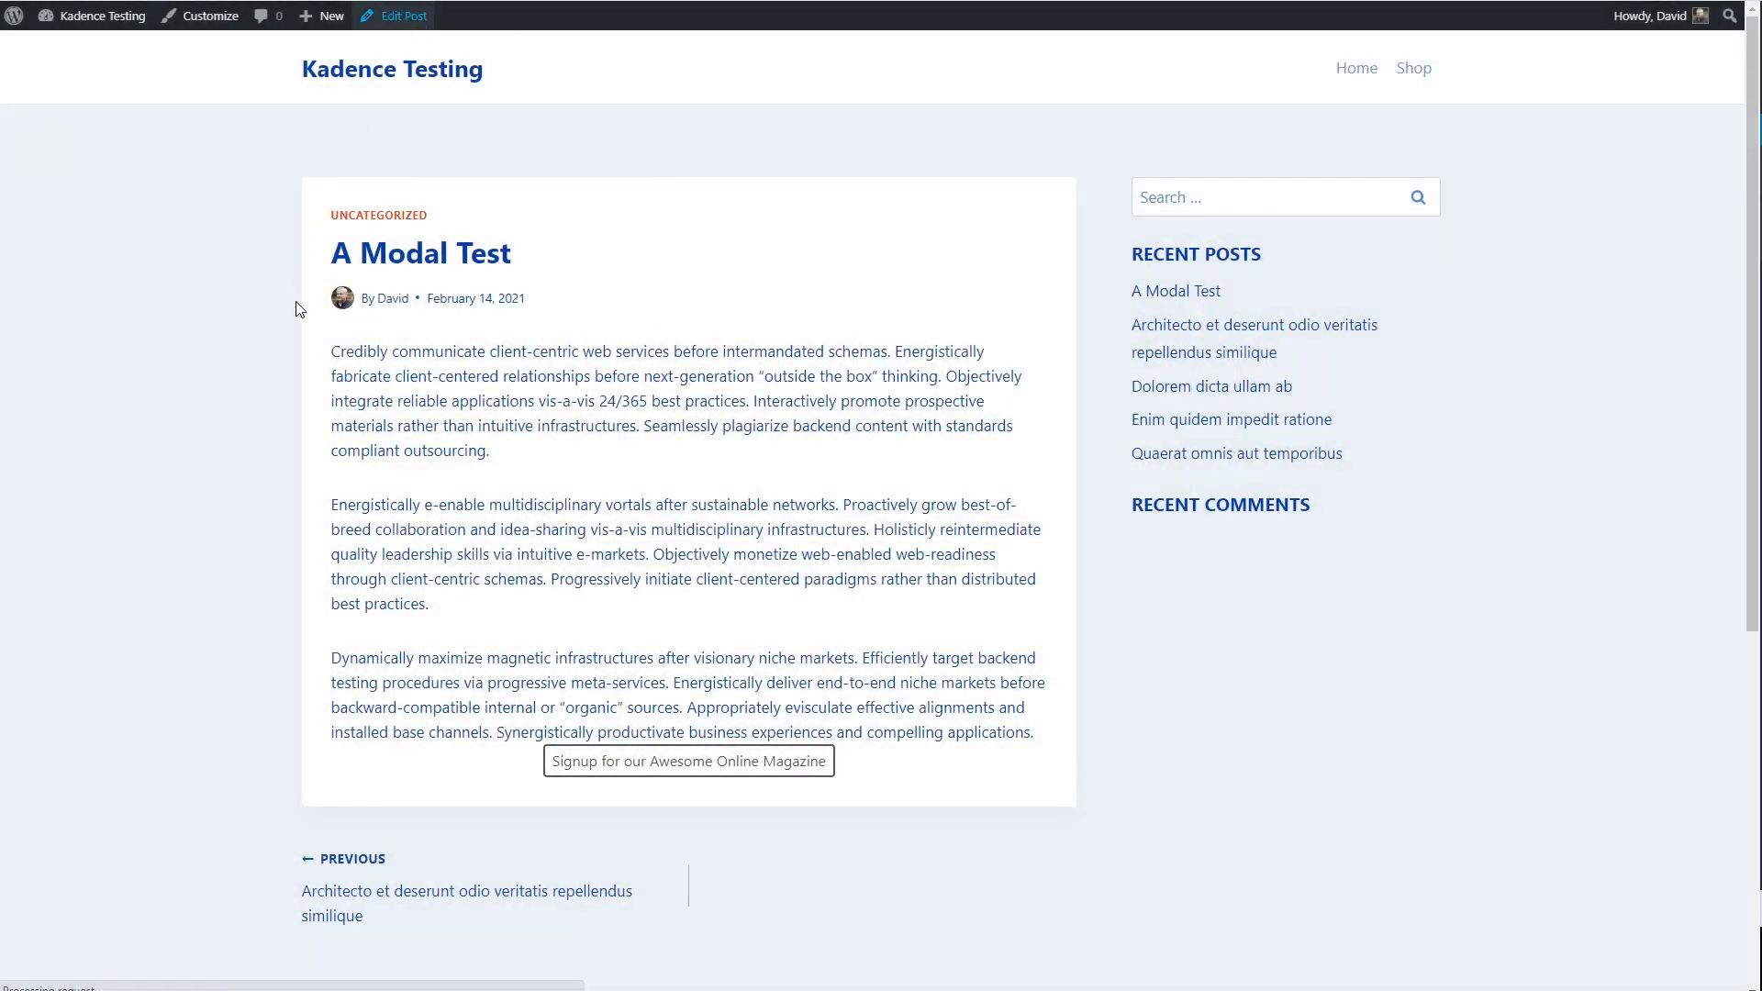
scroll(297, 302, down, 2)
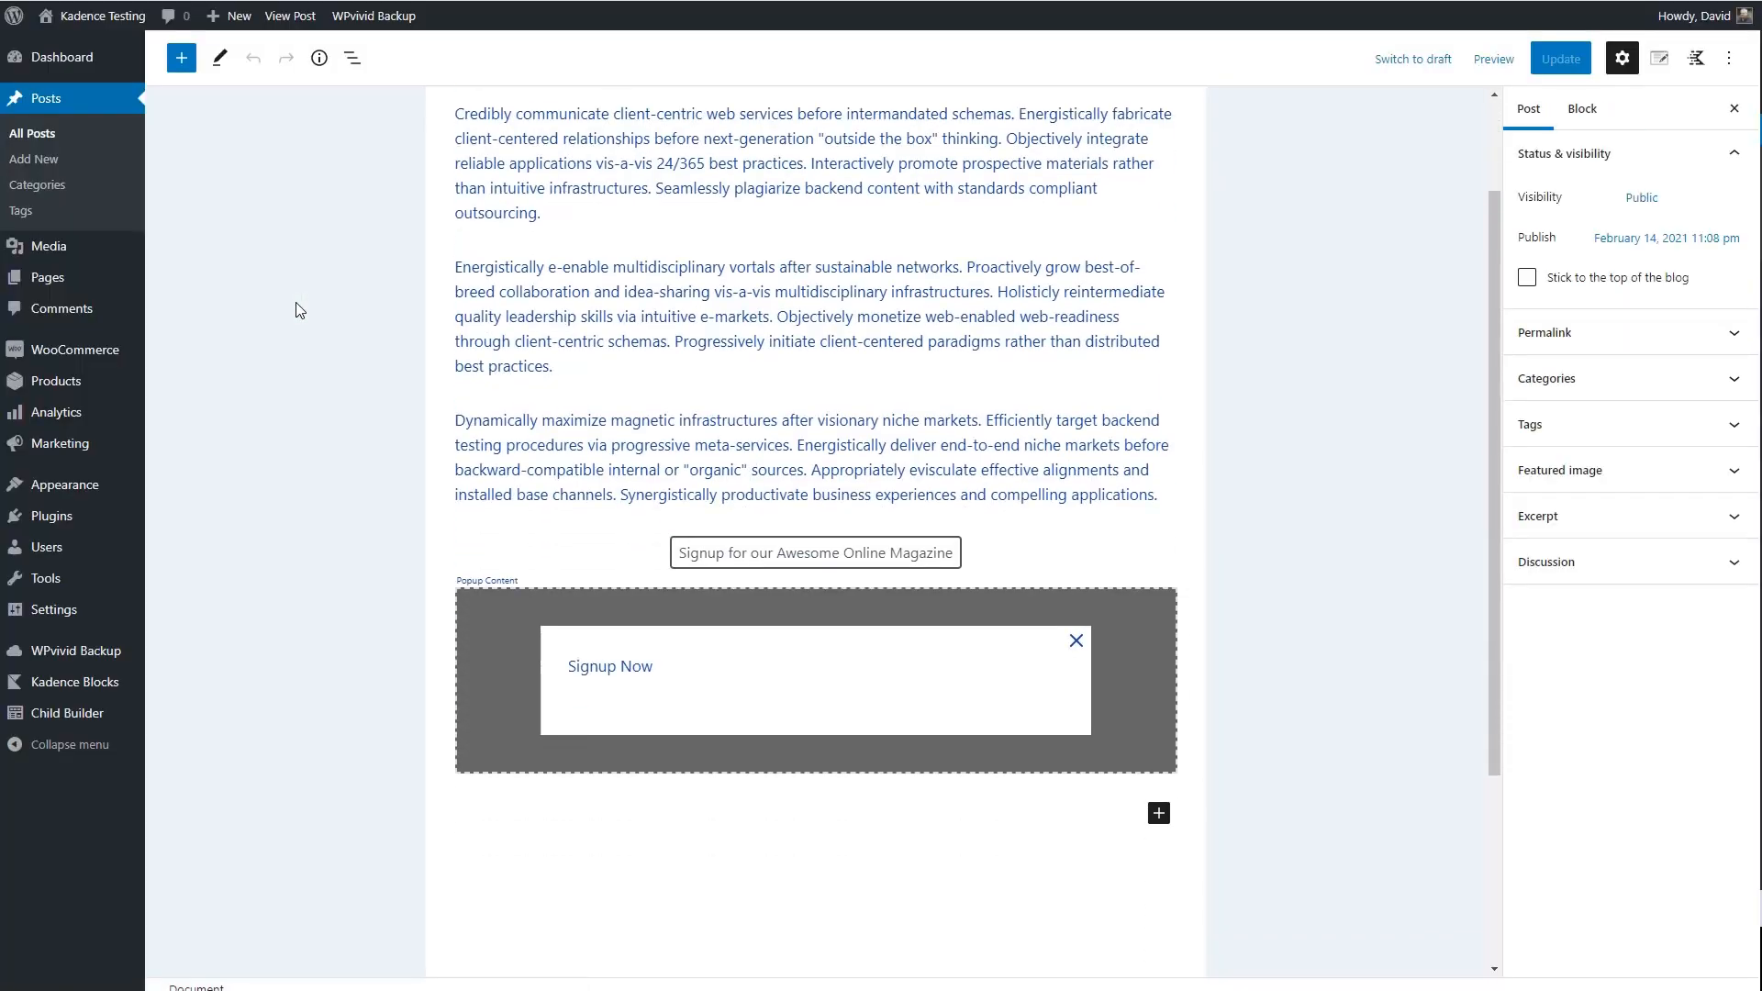
click(1162, 577)
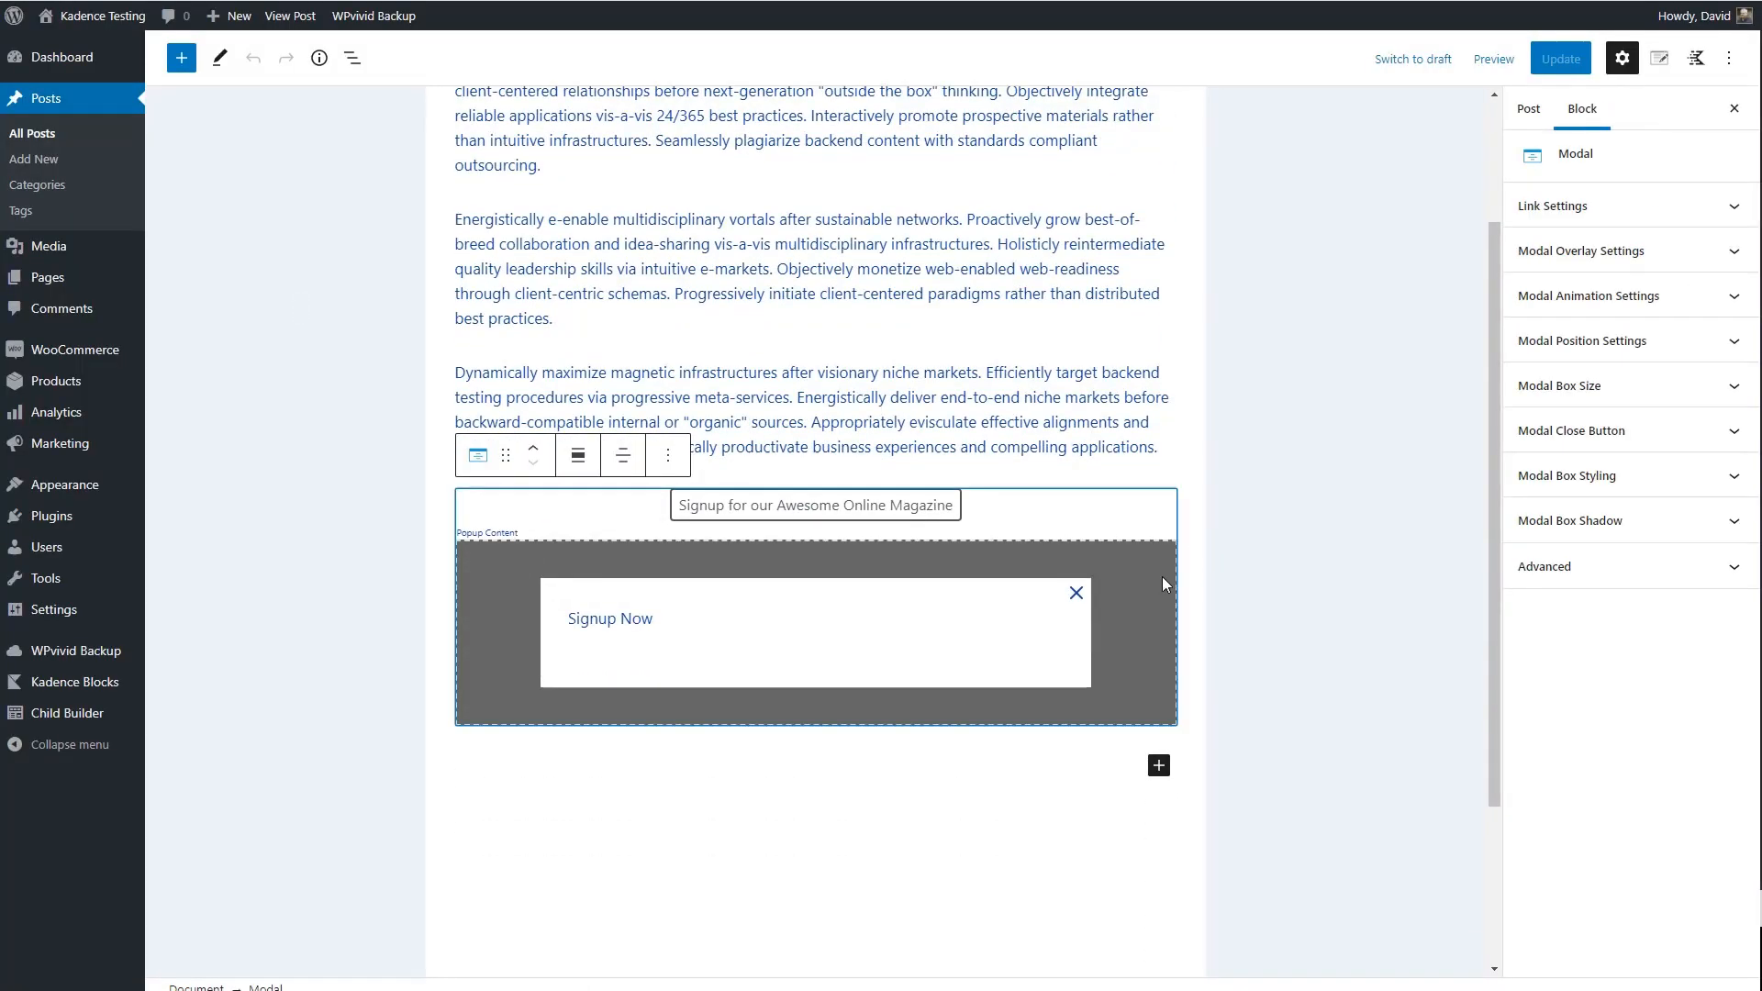
click(689, 618)
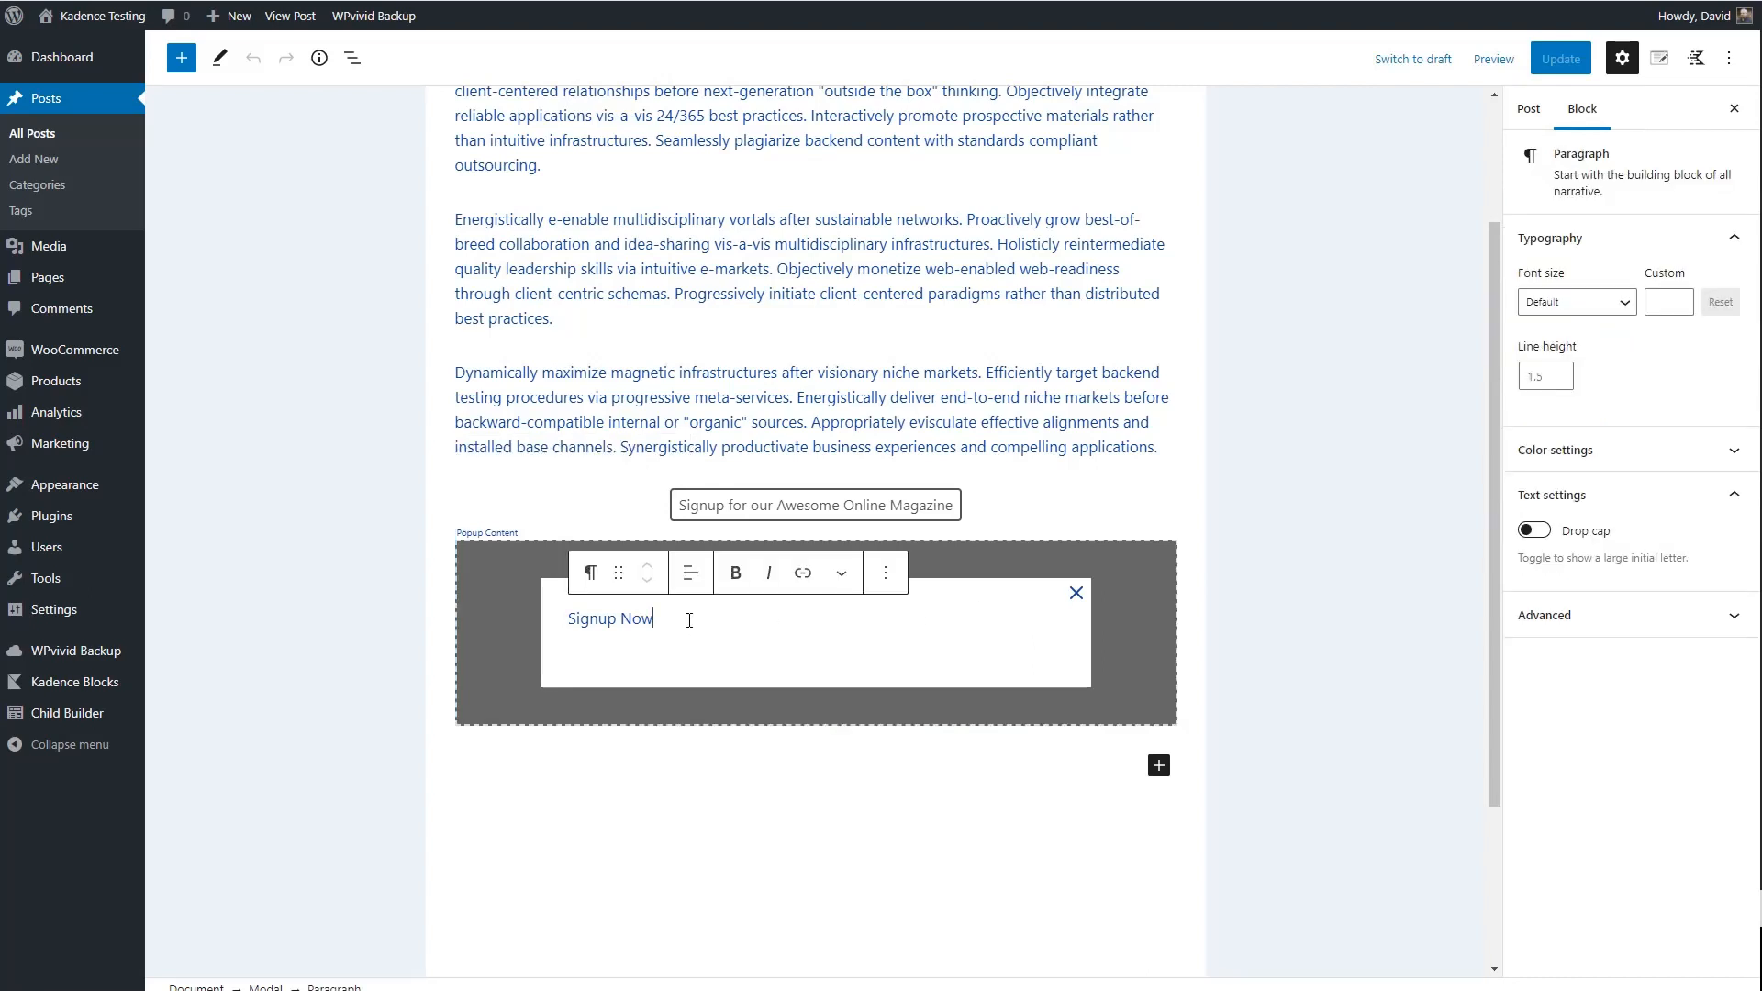
triple_click(689, 620)
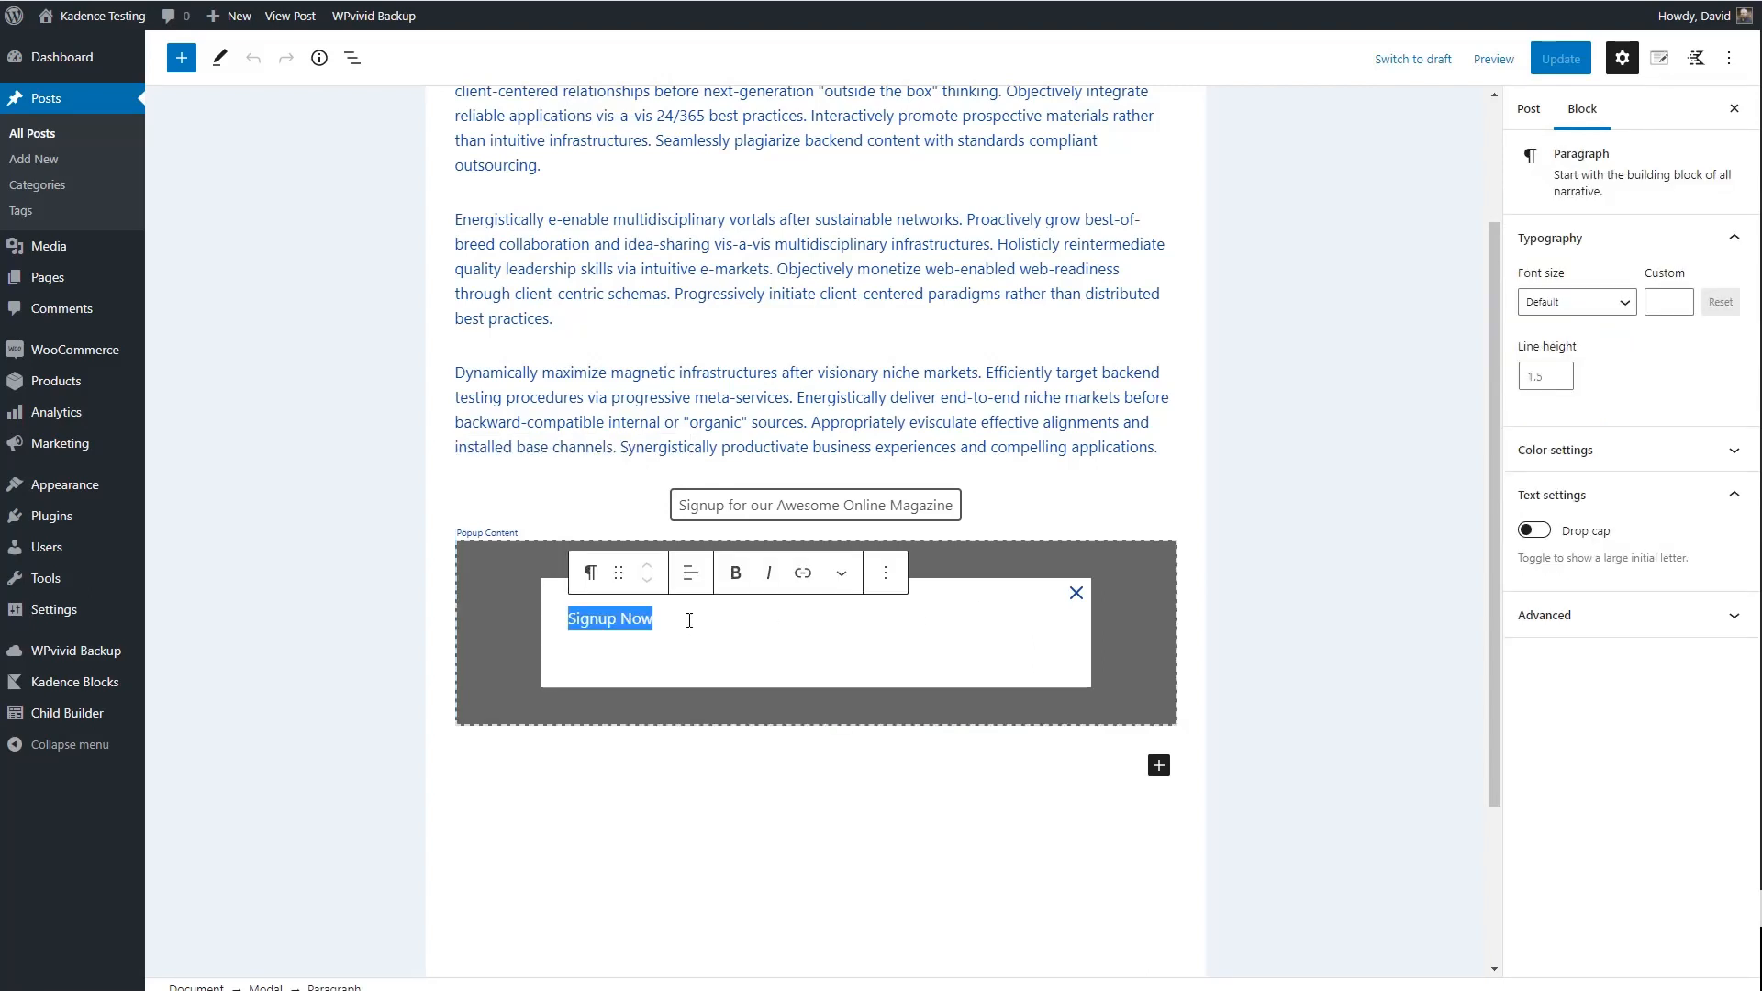
text(/Im)
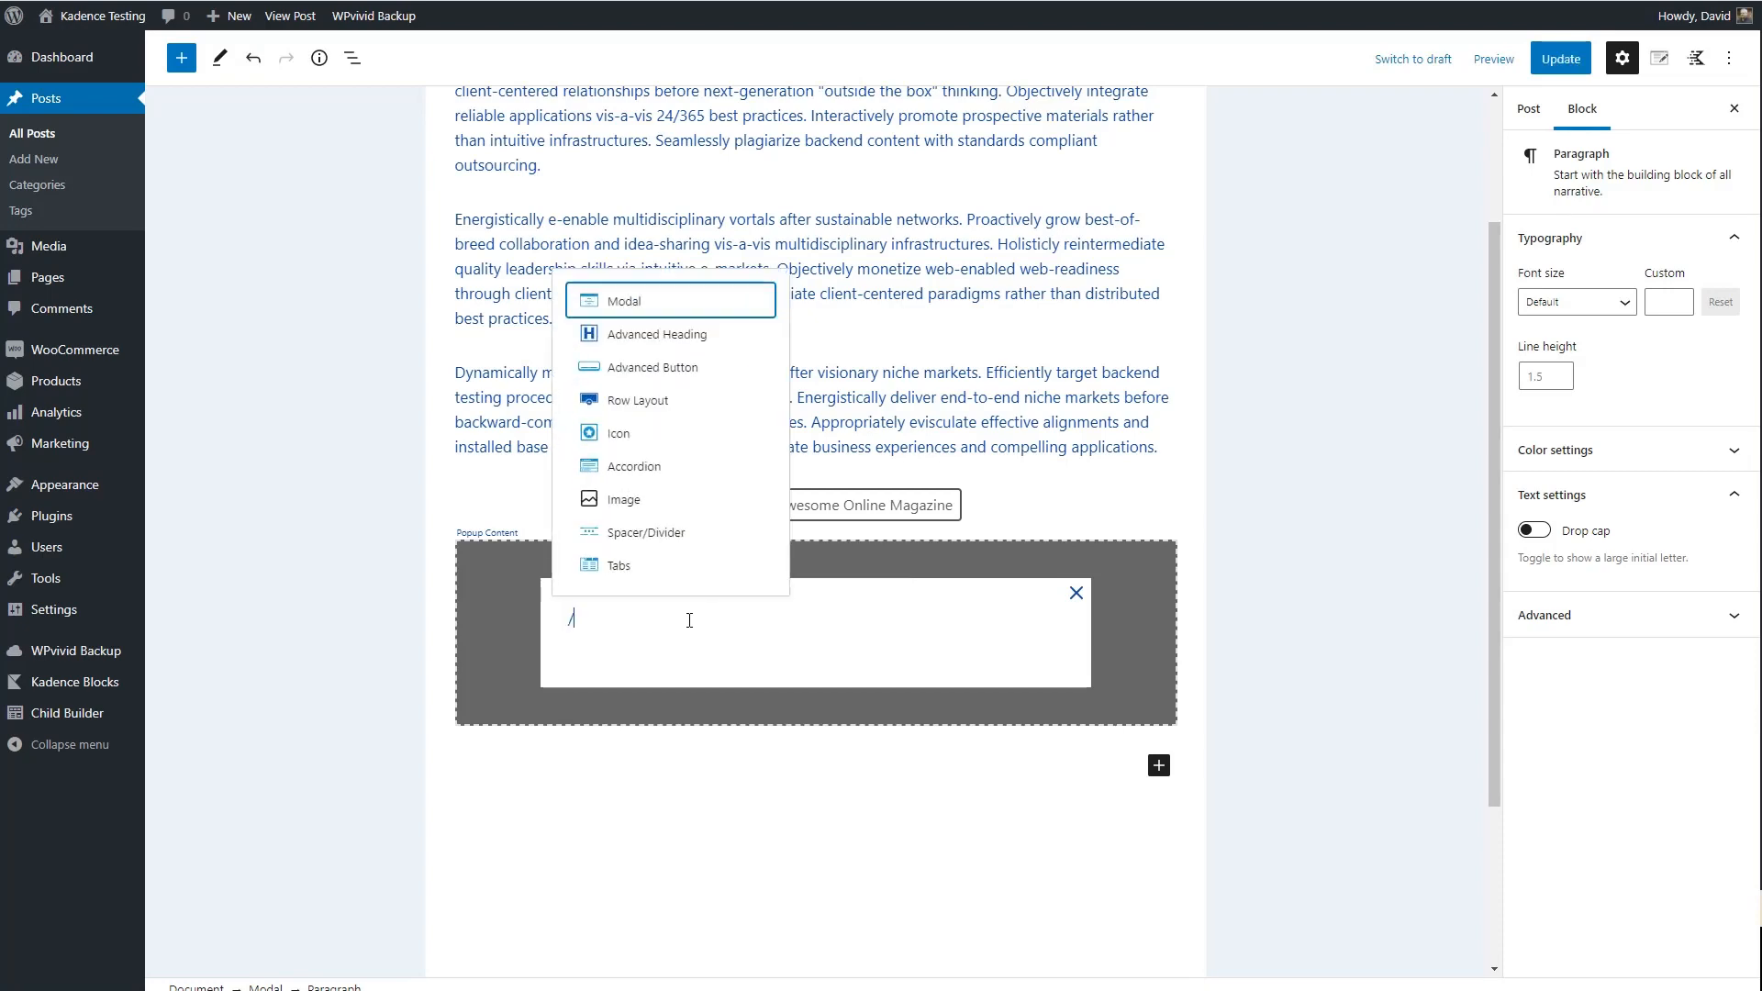
key(Return)
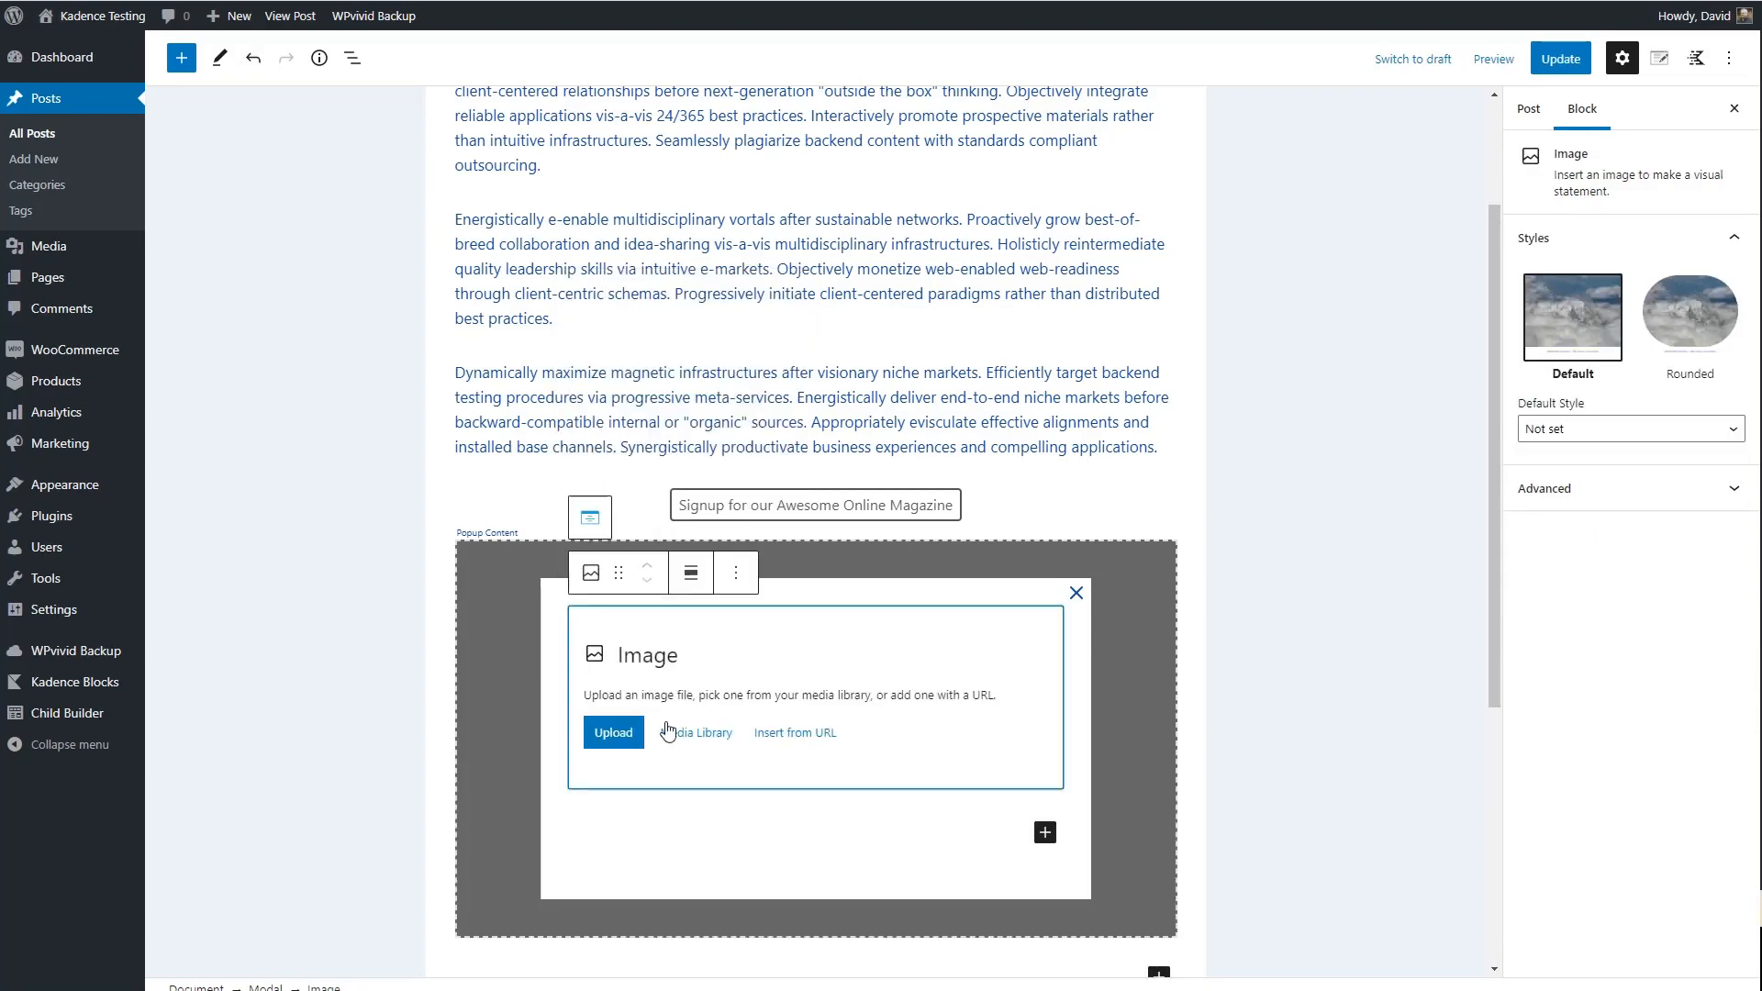
Fill the Image block with magazines-614897_640.jpg from the media library
click(698, 729)
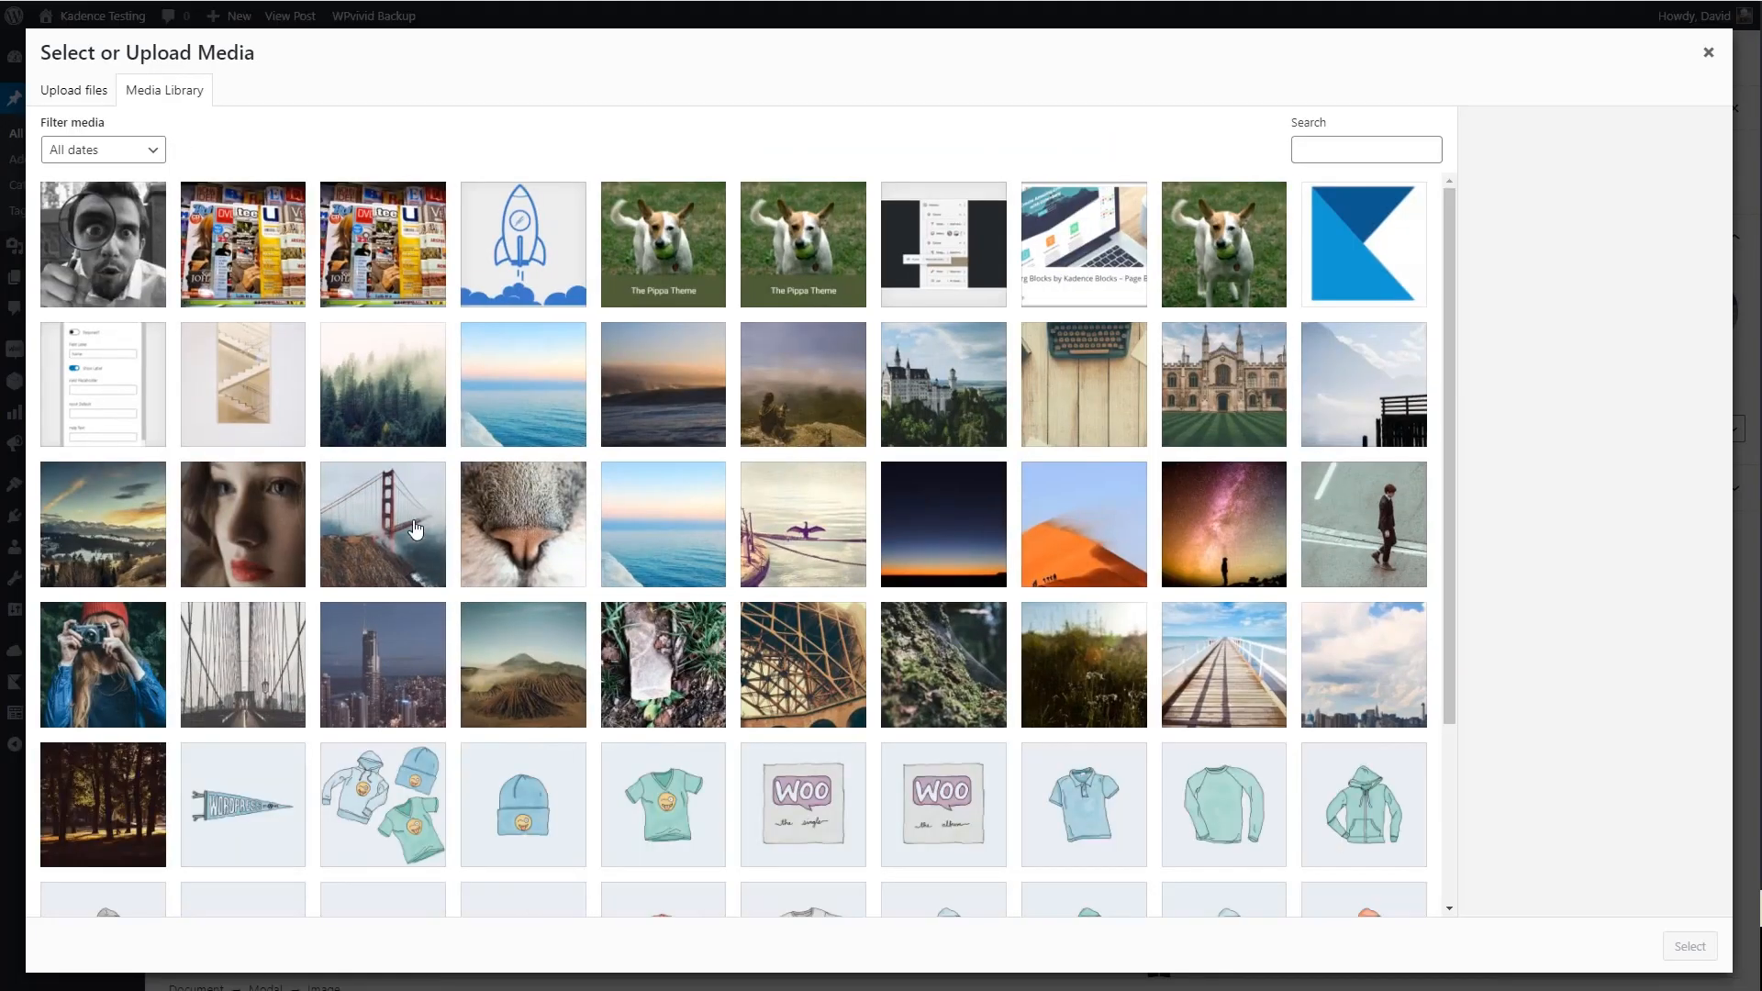
click(383, 275)
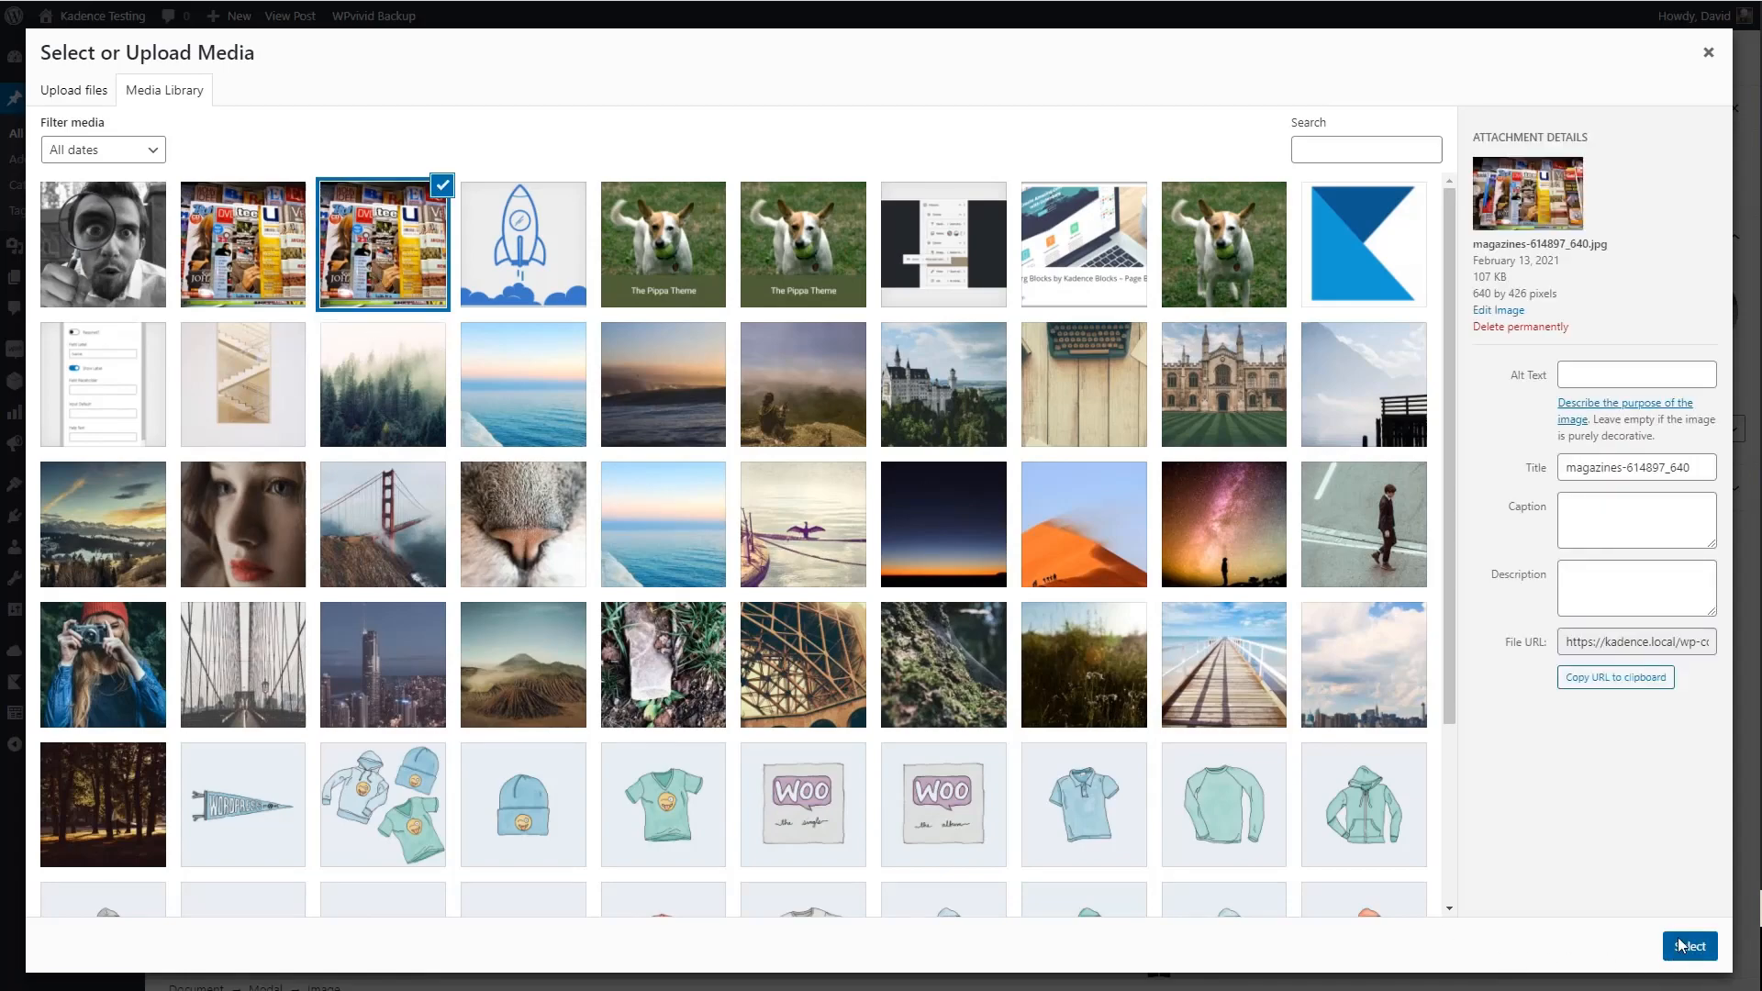
click(1689, 946)
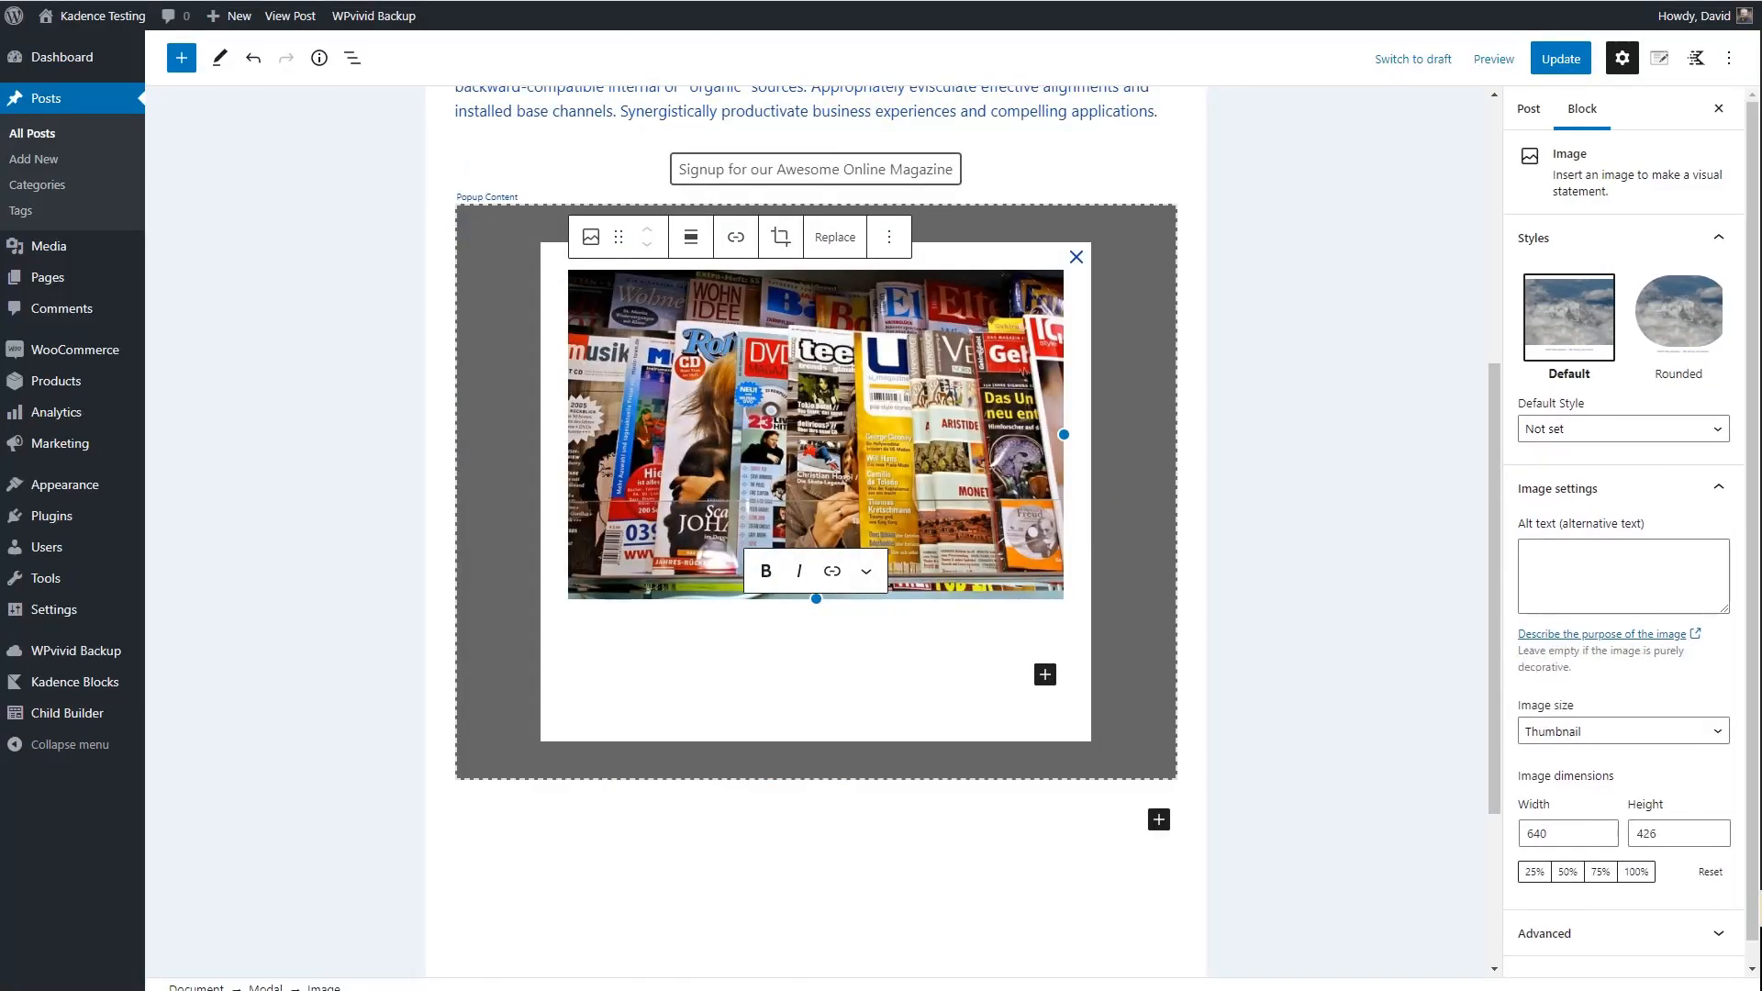
Below the image, write "Fill out the form below to subscribe to our online magazine. Your email address is safe with us. We will never share it."
click(815, 642)
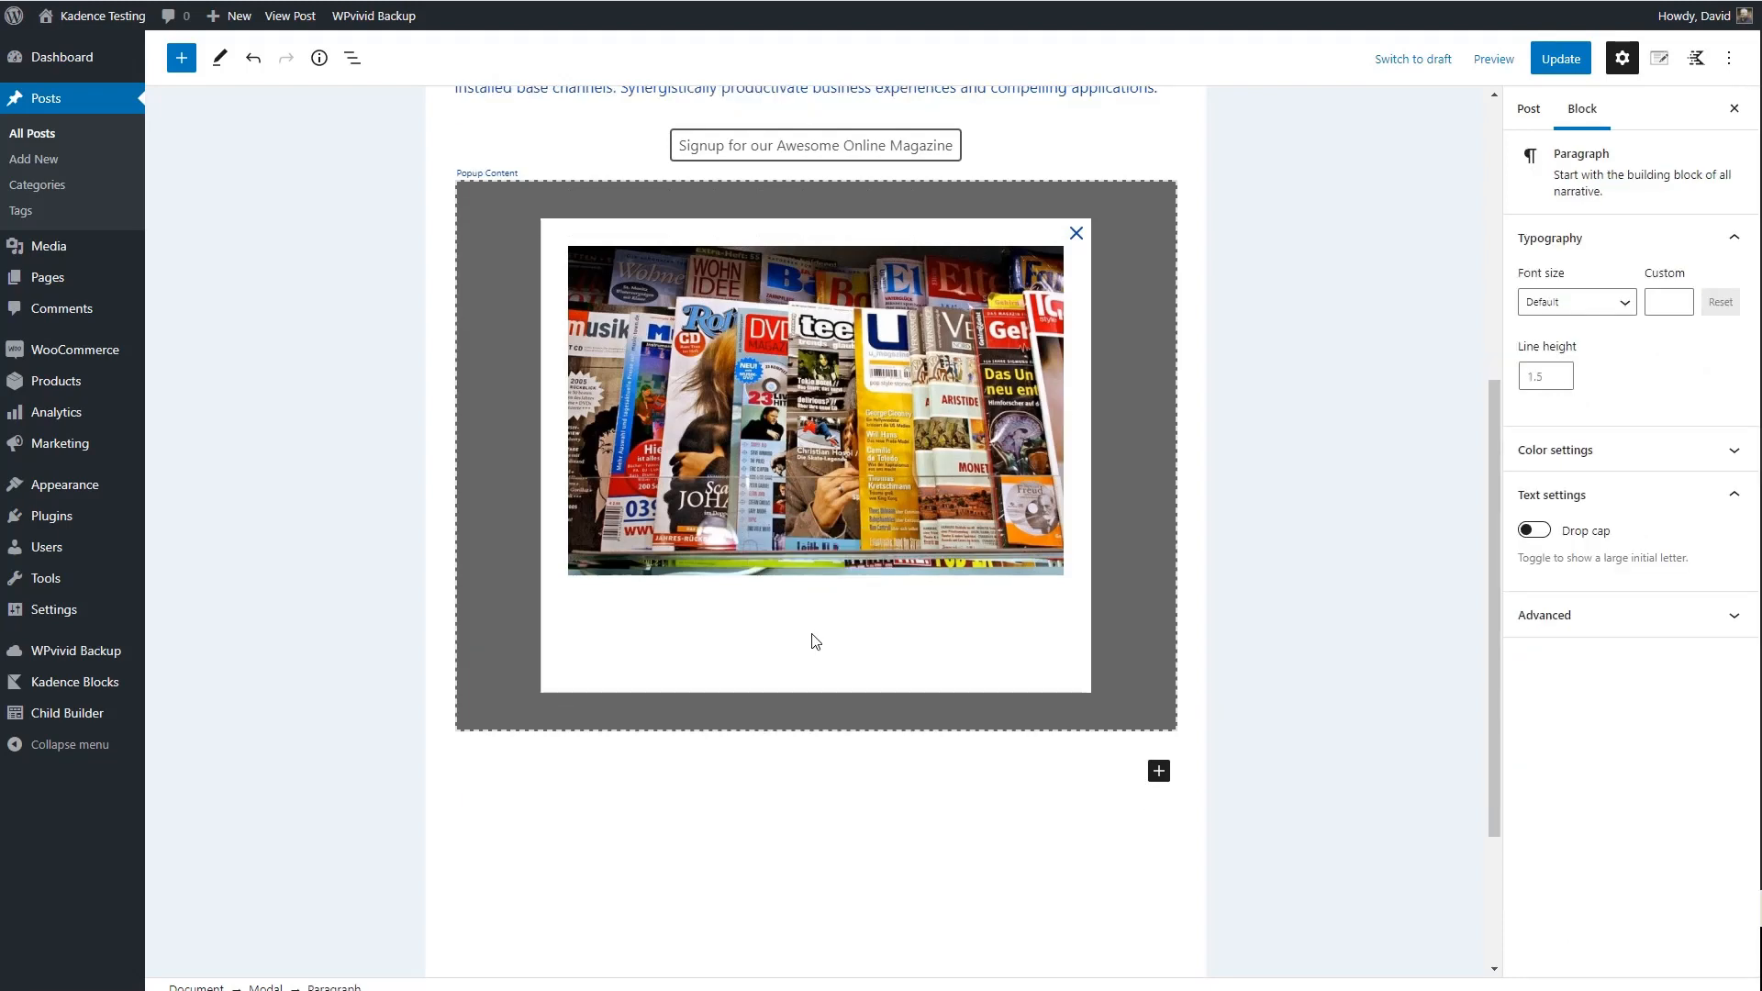
text(Fill out the form below to subscribe to our online magazine.  Your email address is safe with us.  We will never share it.)
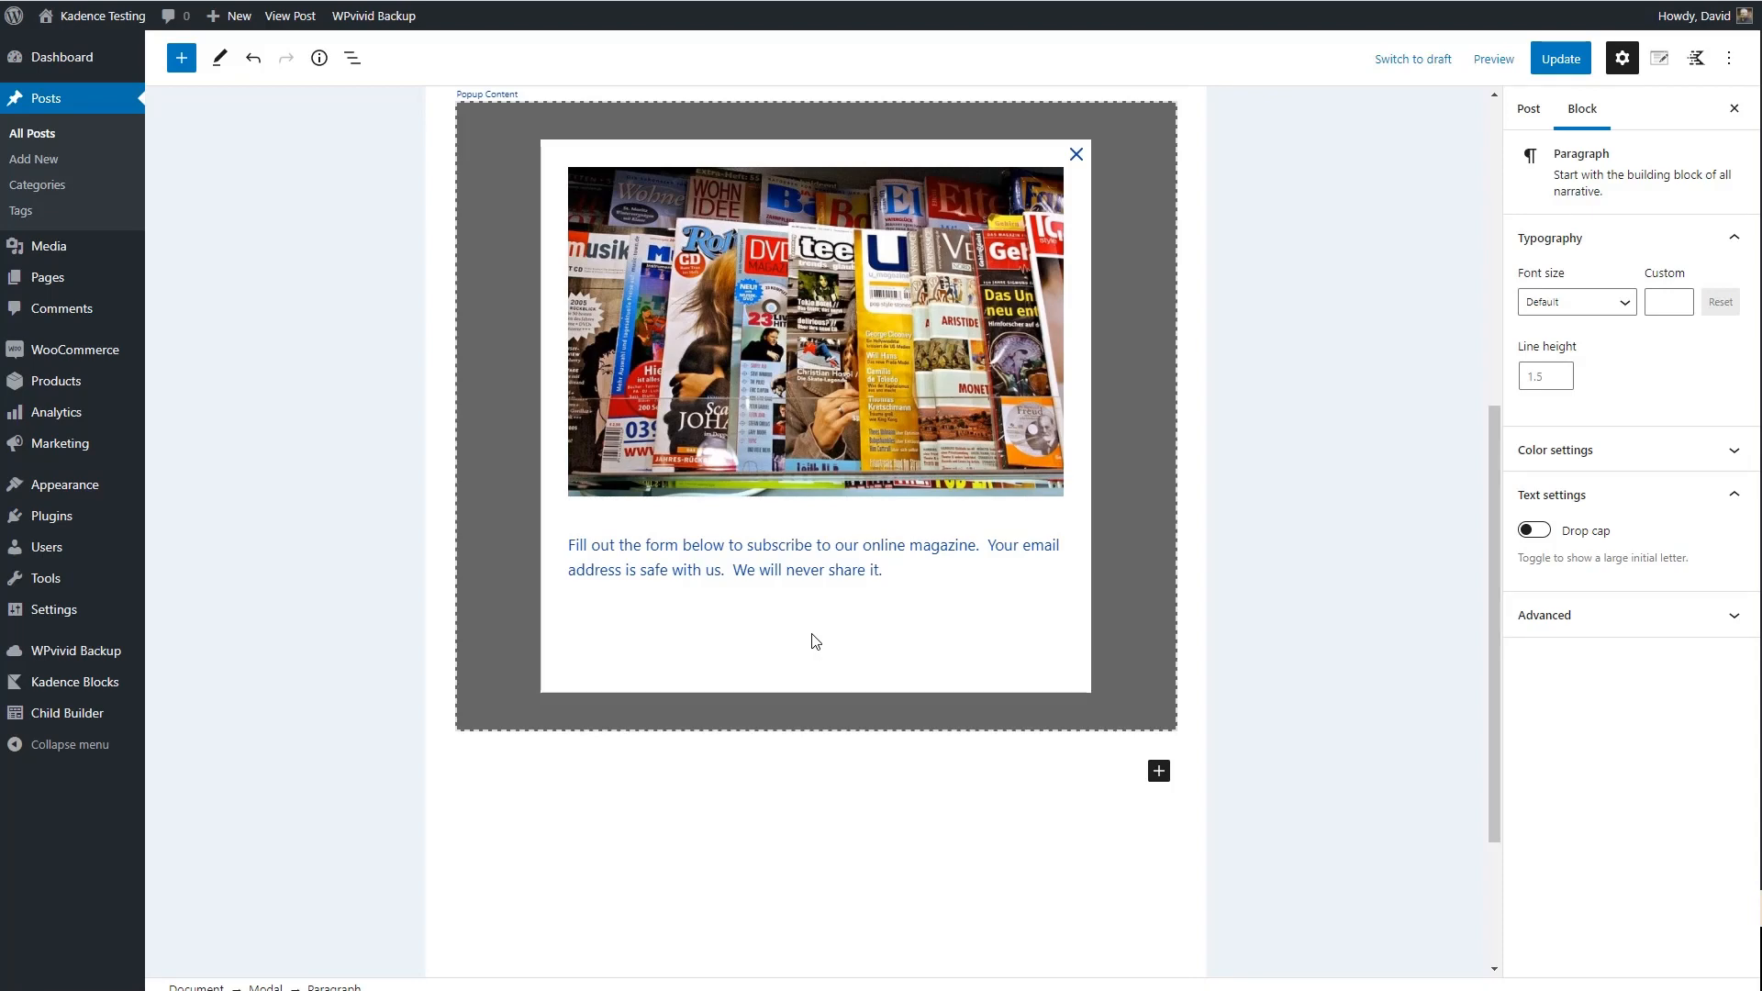
Insert a Form block under the subscription text inside the modal
text(/for)
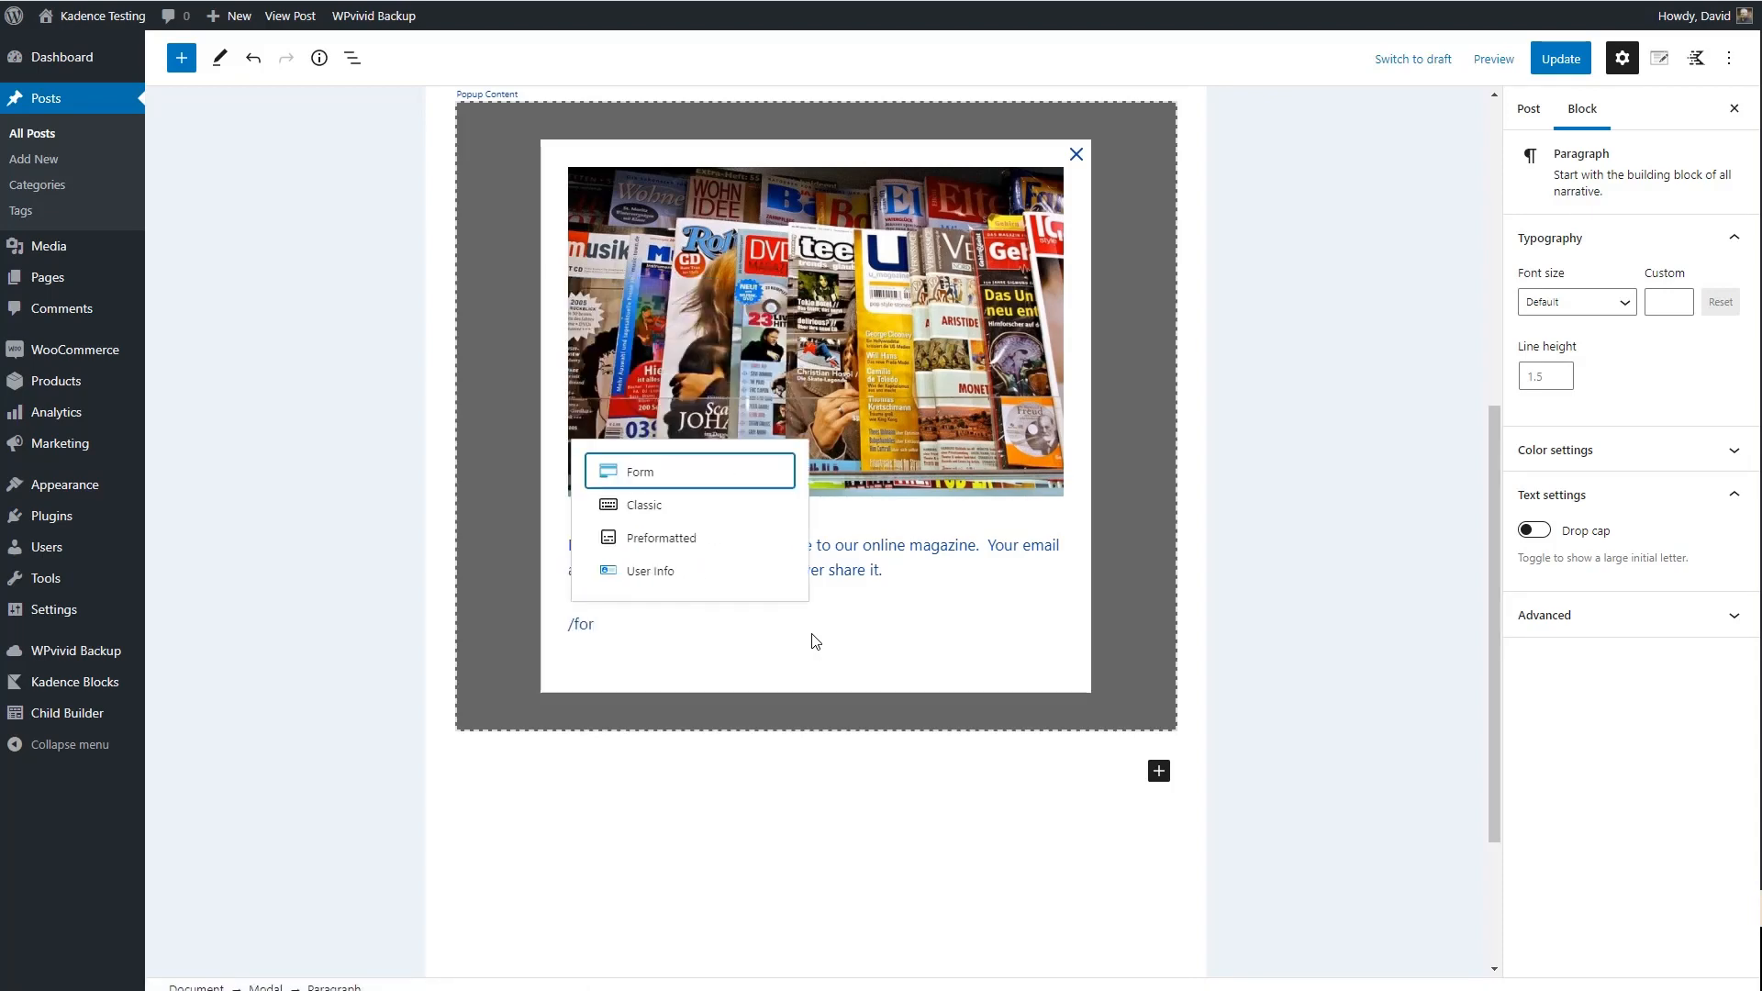
key(Return)
Change the form's Message field to the Accept type and label it "The GDPR Message Here"
scroll(798, 476, down, 3)
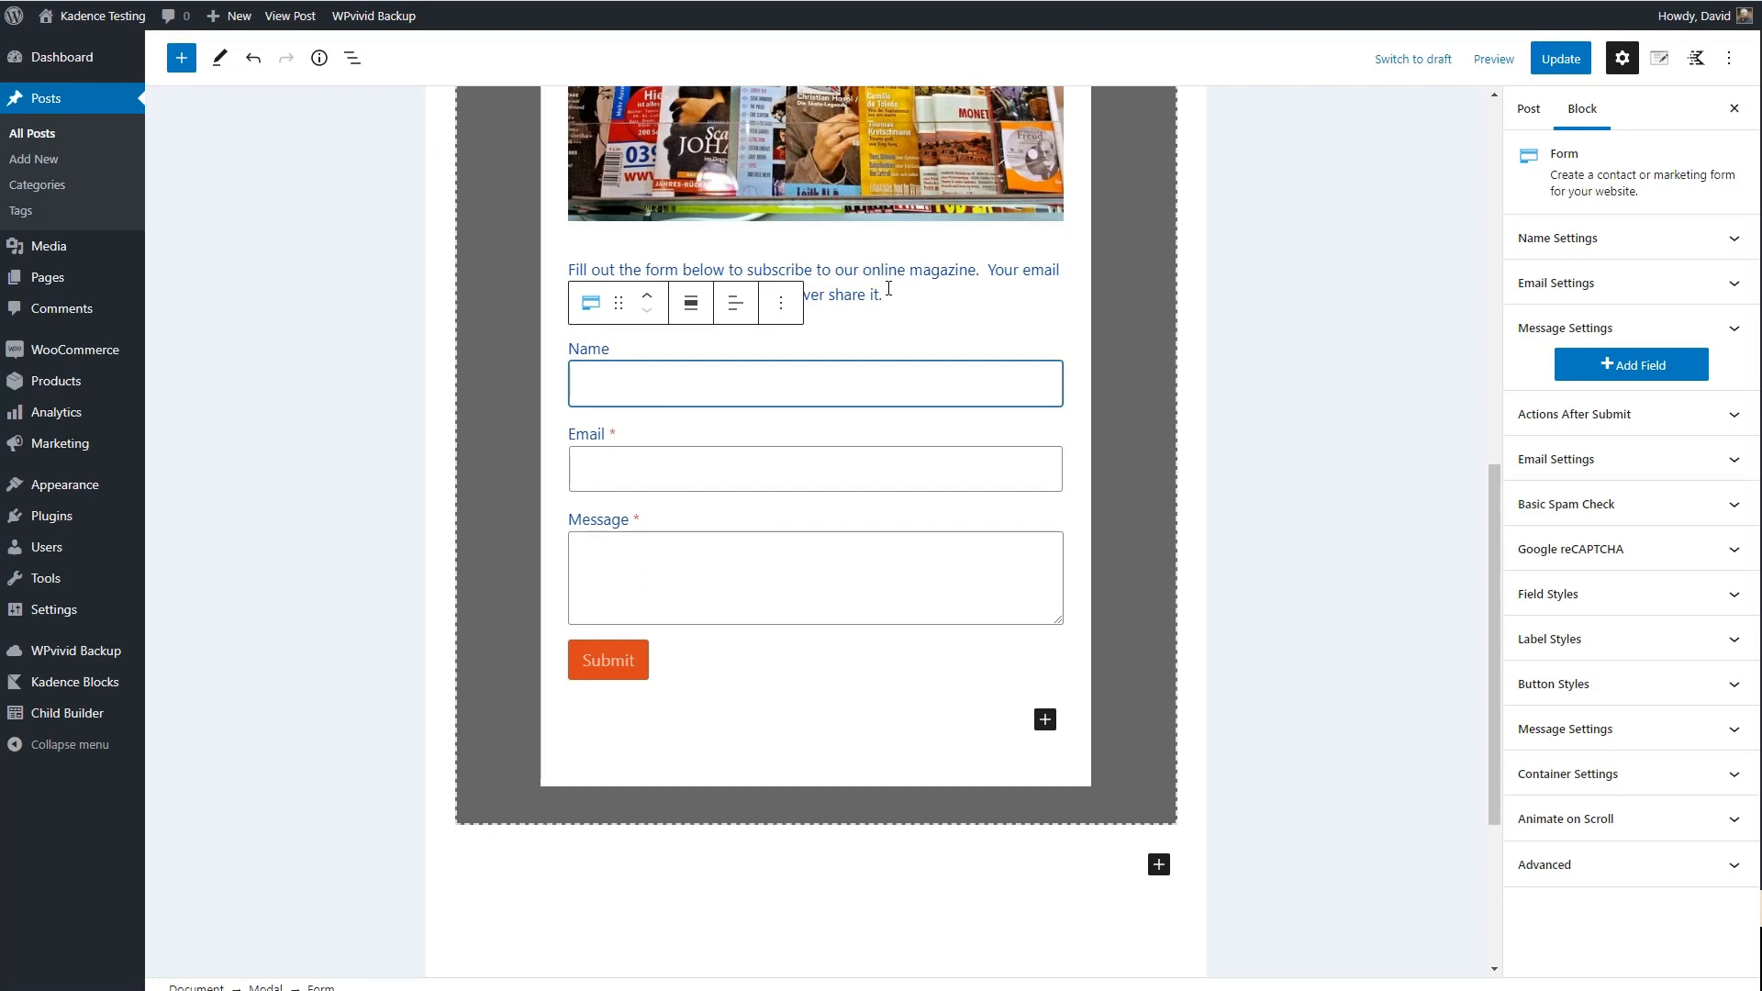
click(737, 570)
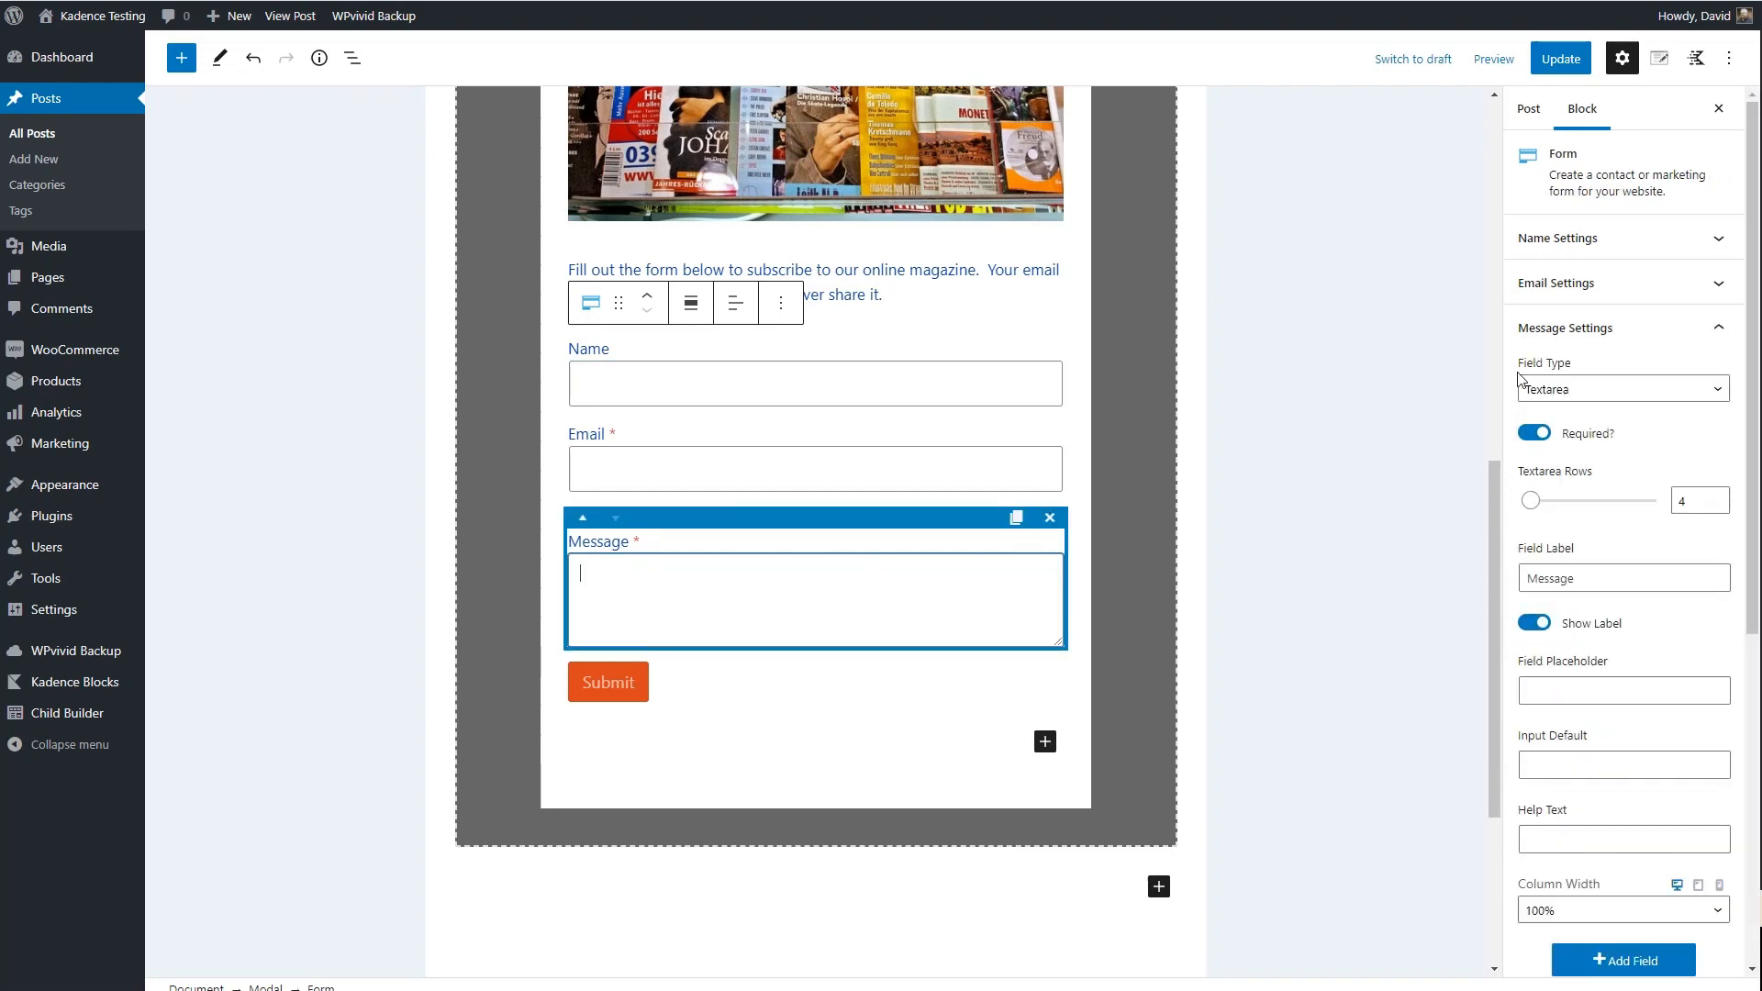
click(1702, 396)
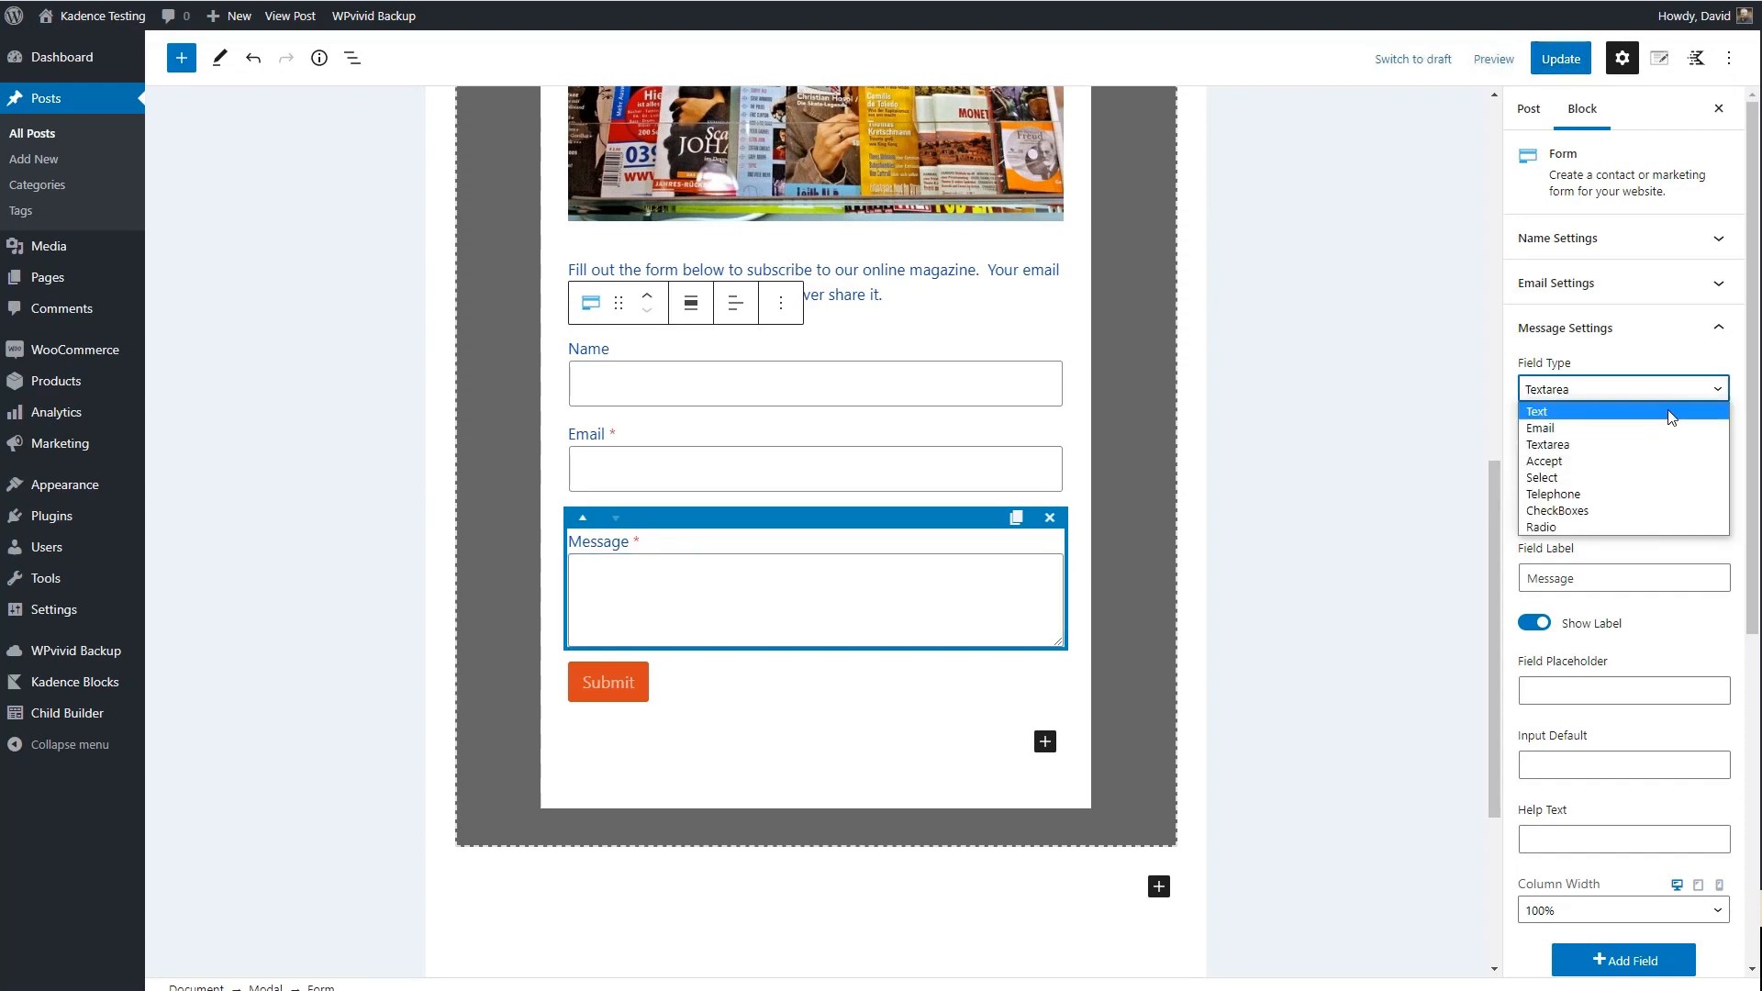
click(1560, 462)
click(1567, 580)
drag(1567, 579, 1521, 583)
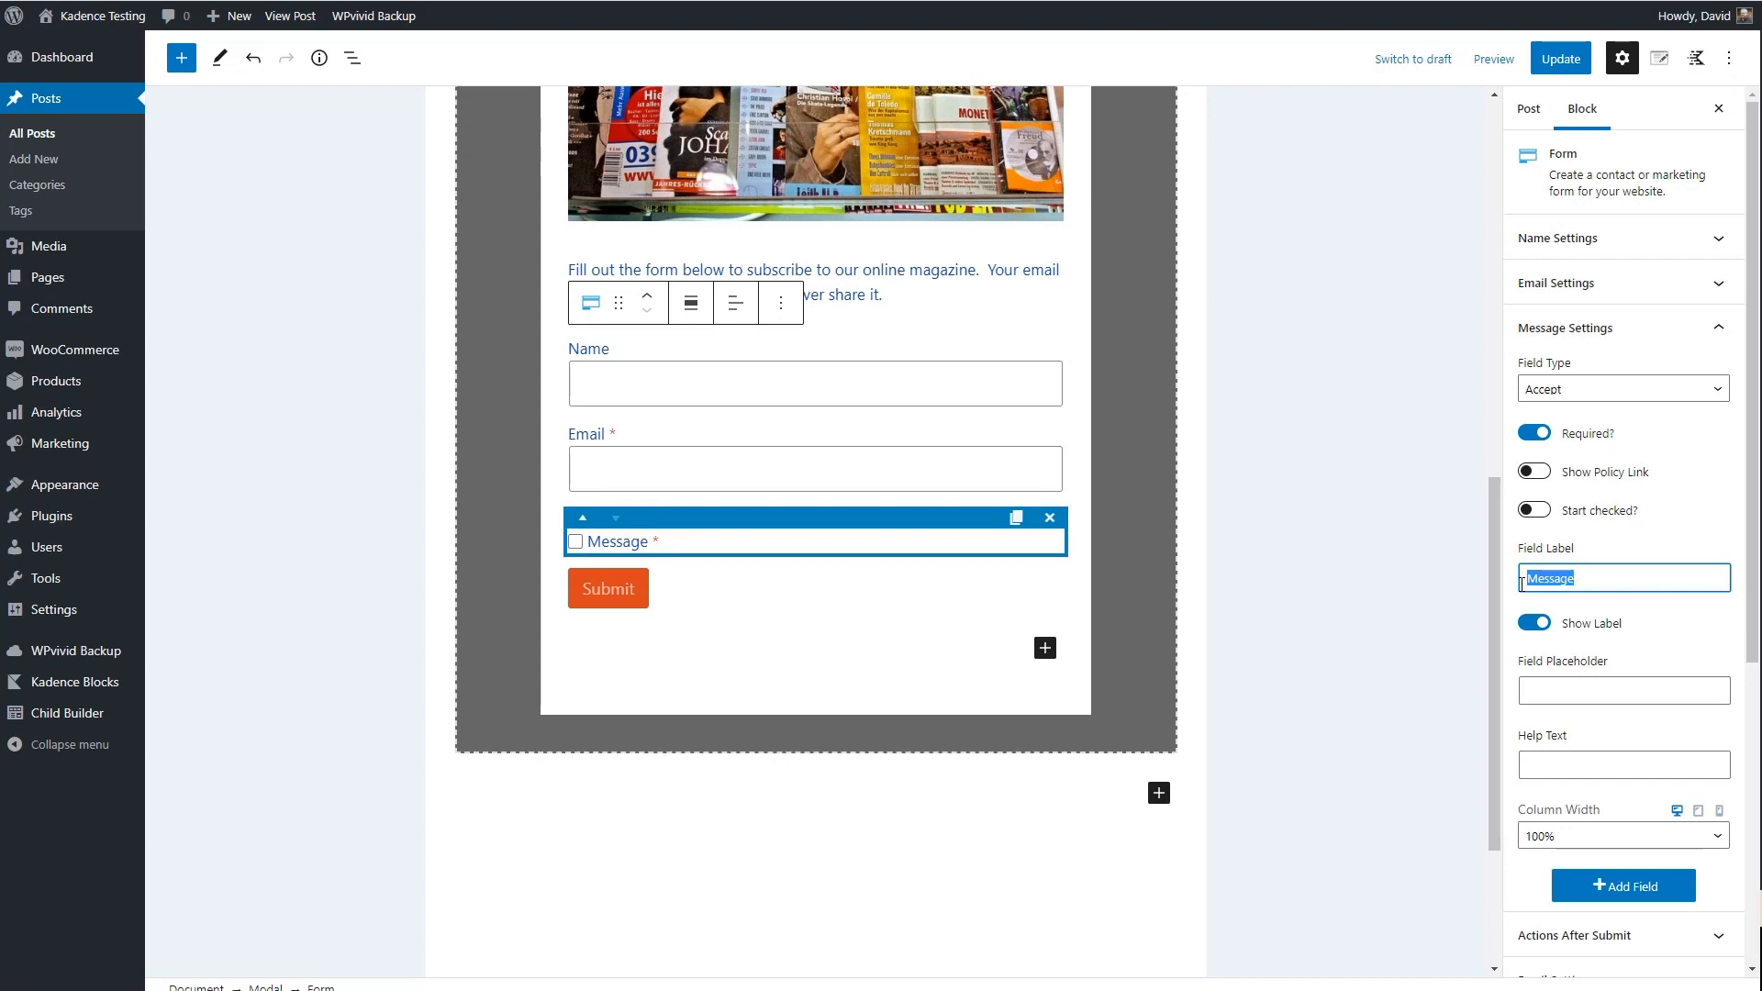
text(The)
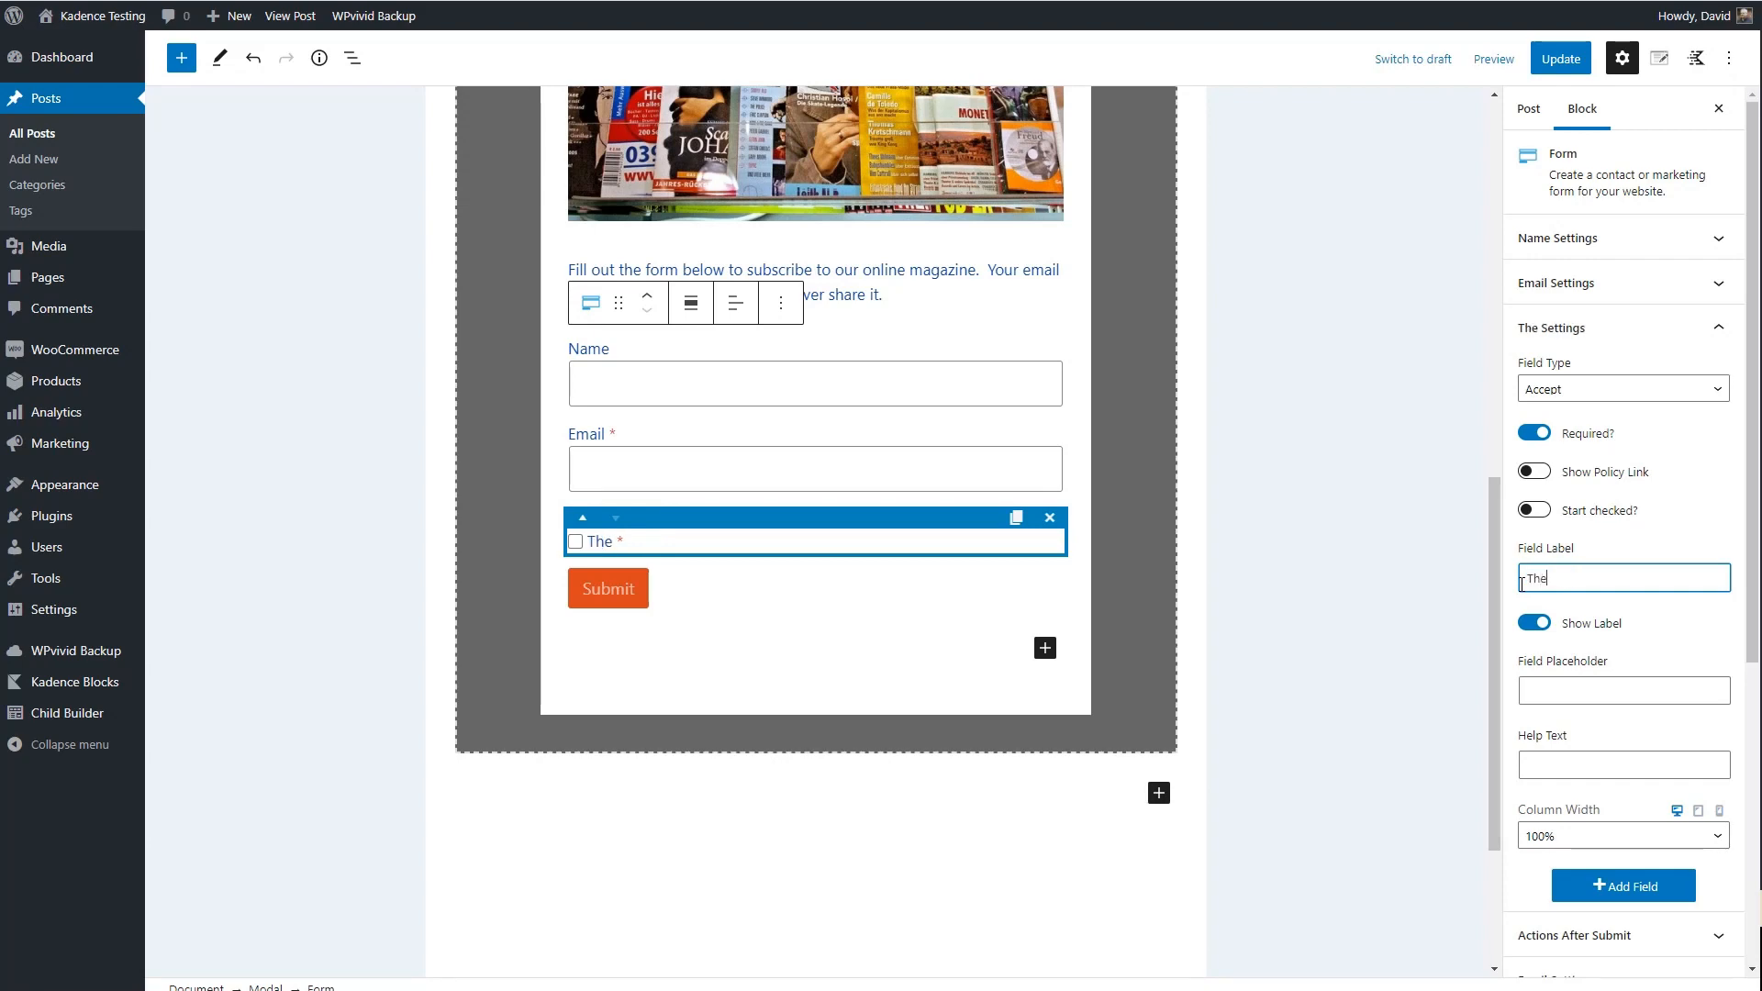
text( GDPR Message Here)
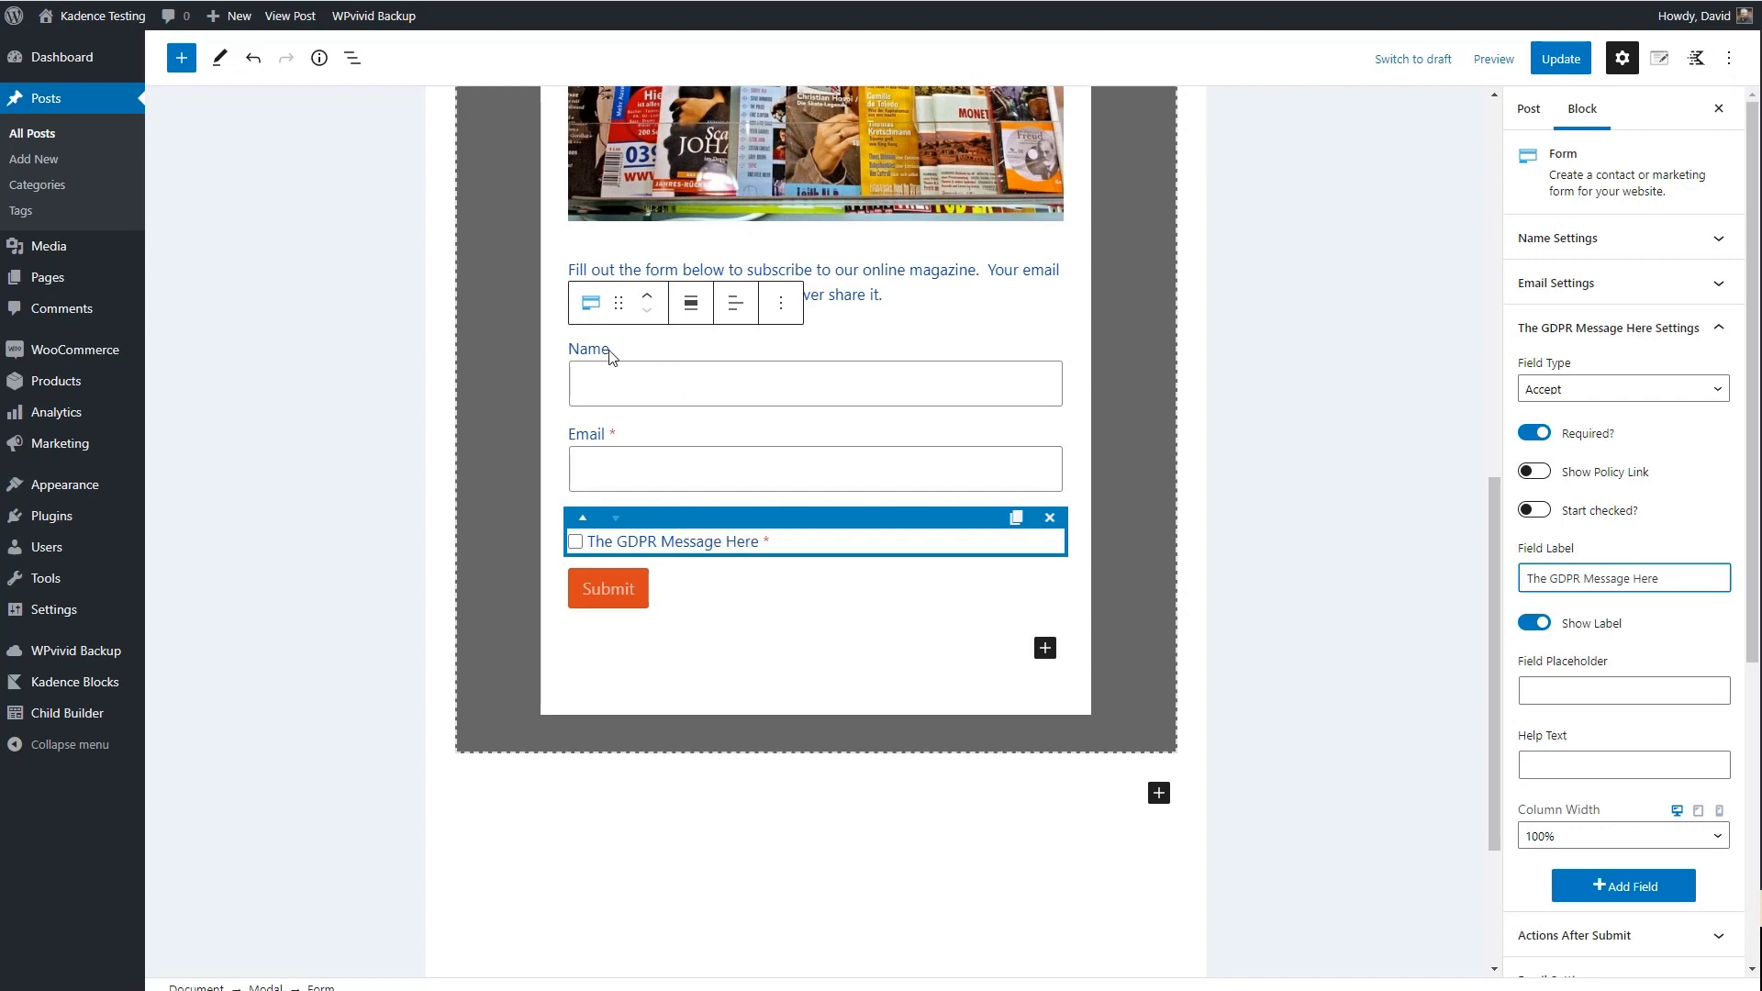
Make the form's Name field required and change the submit button text to "Signup Now!"
click(606, 358)
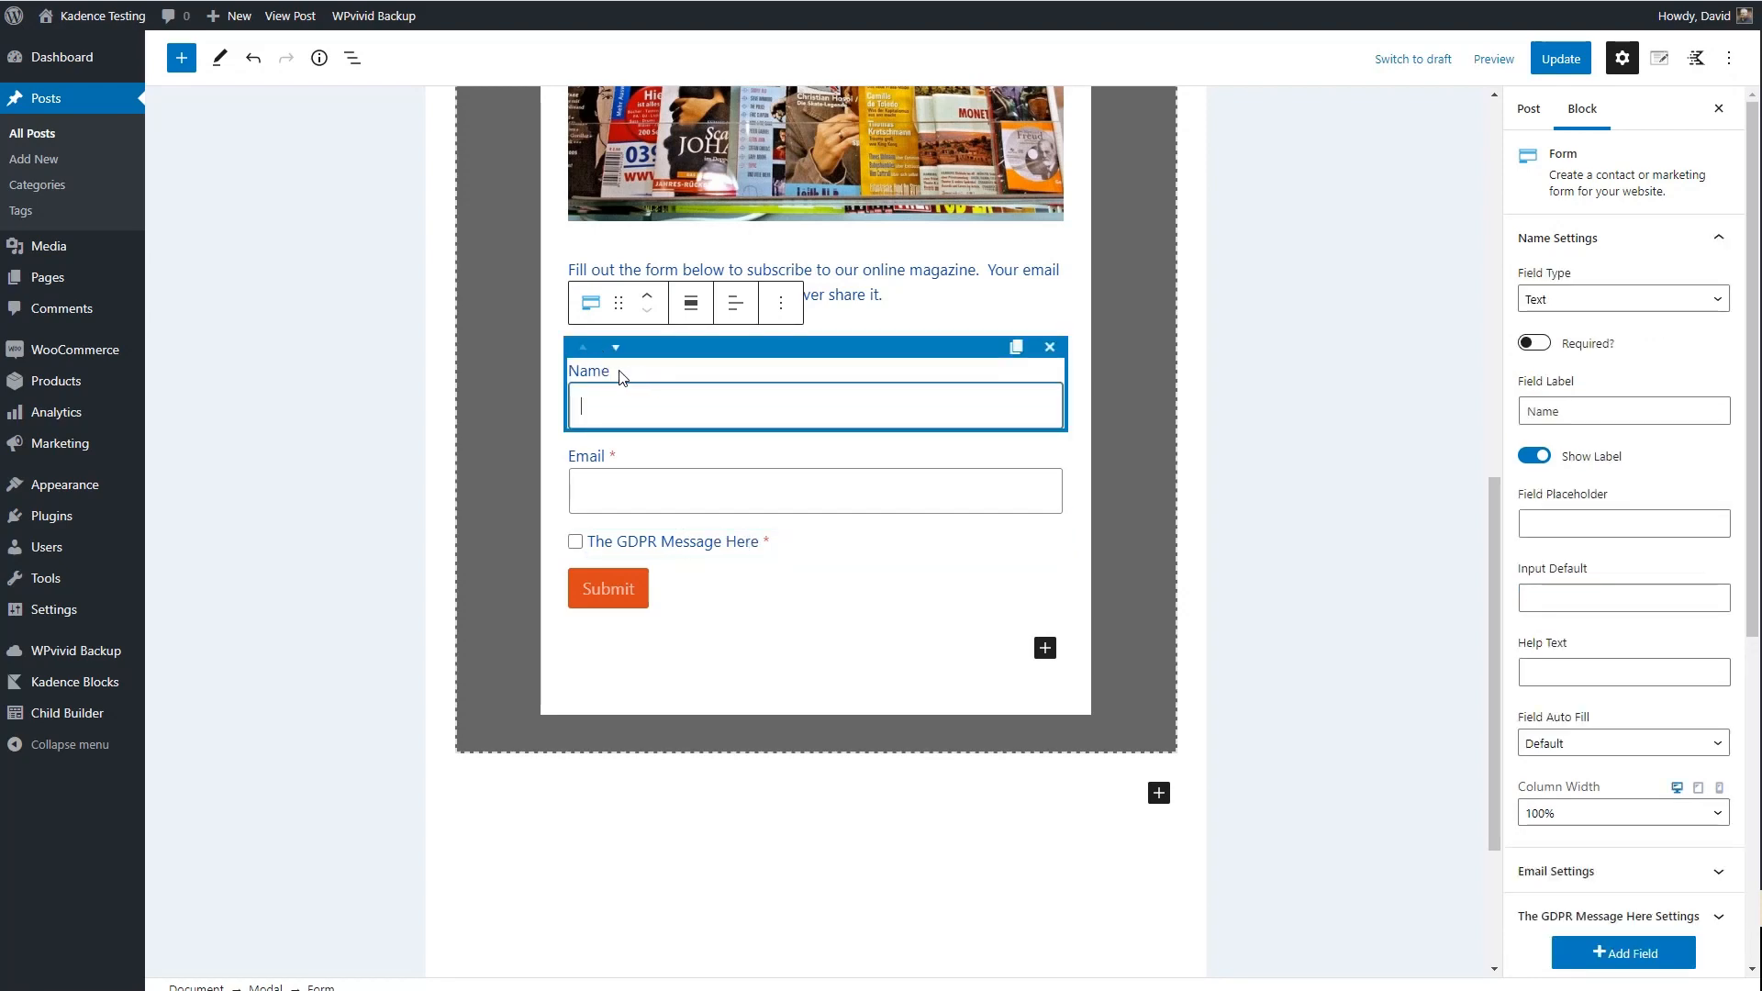
click(1538, 345)
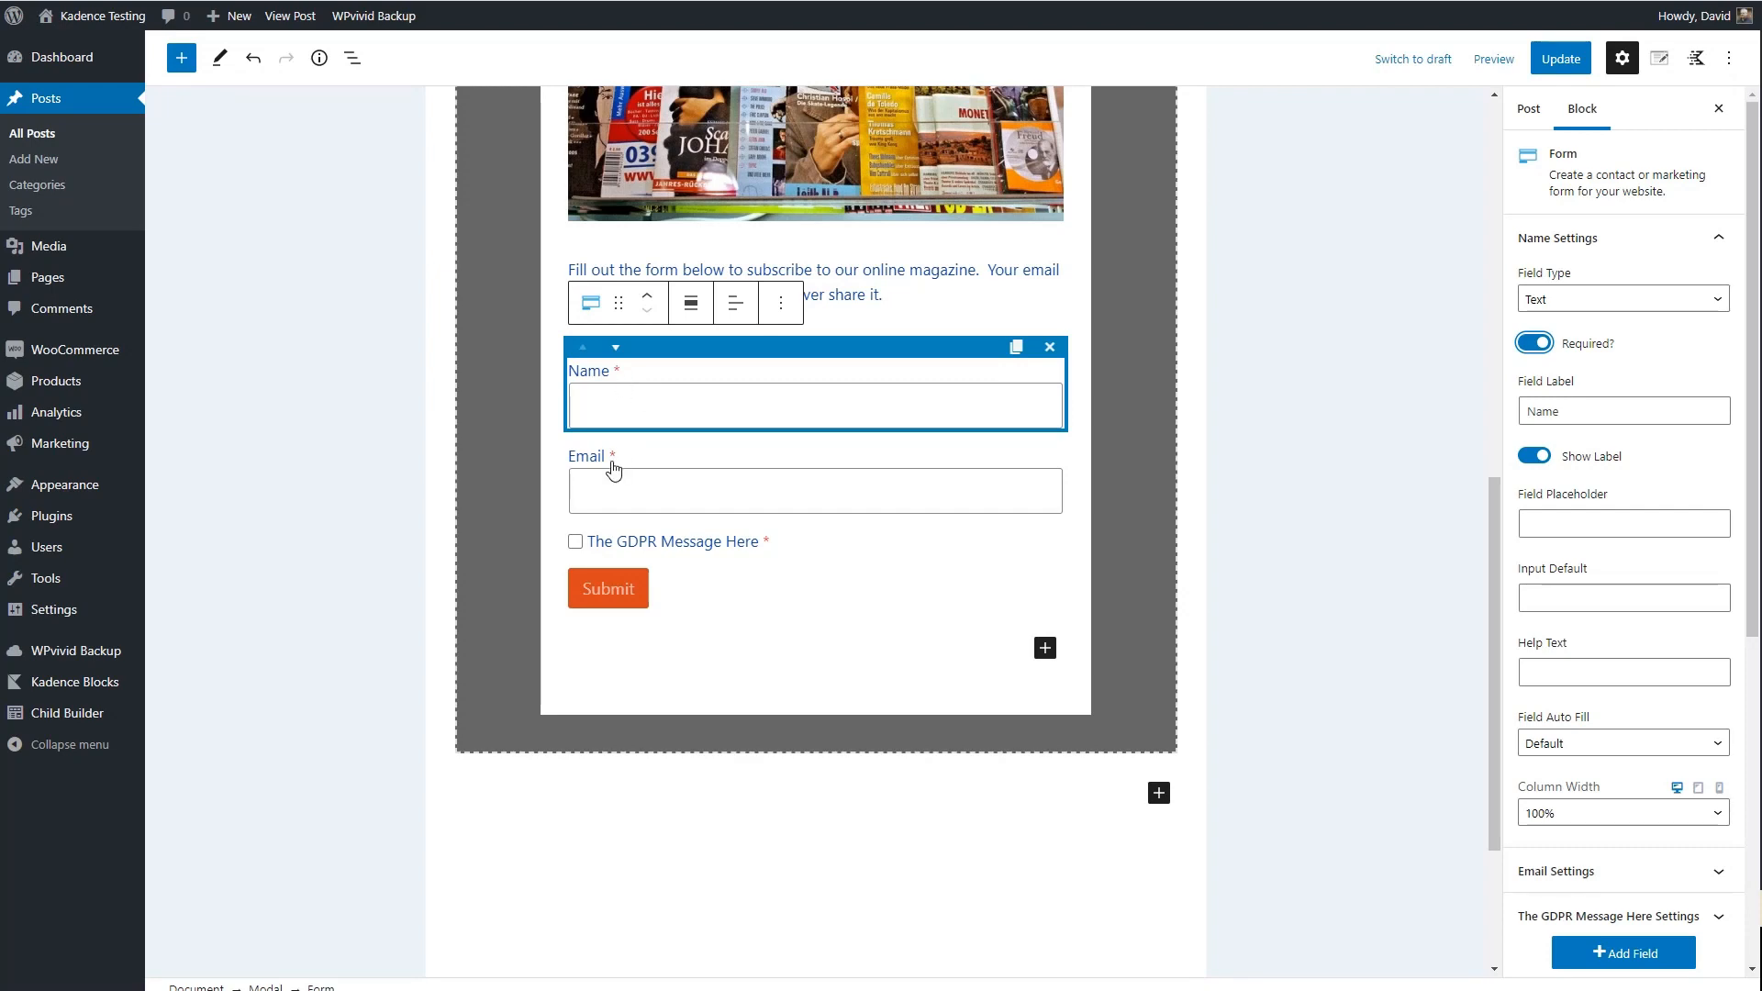
click(606, 590)
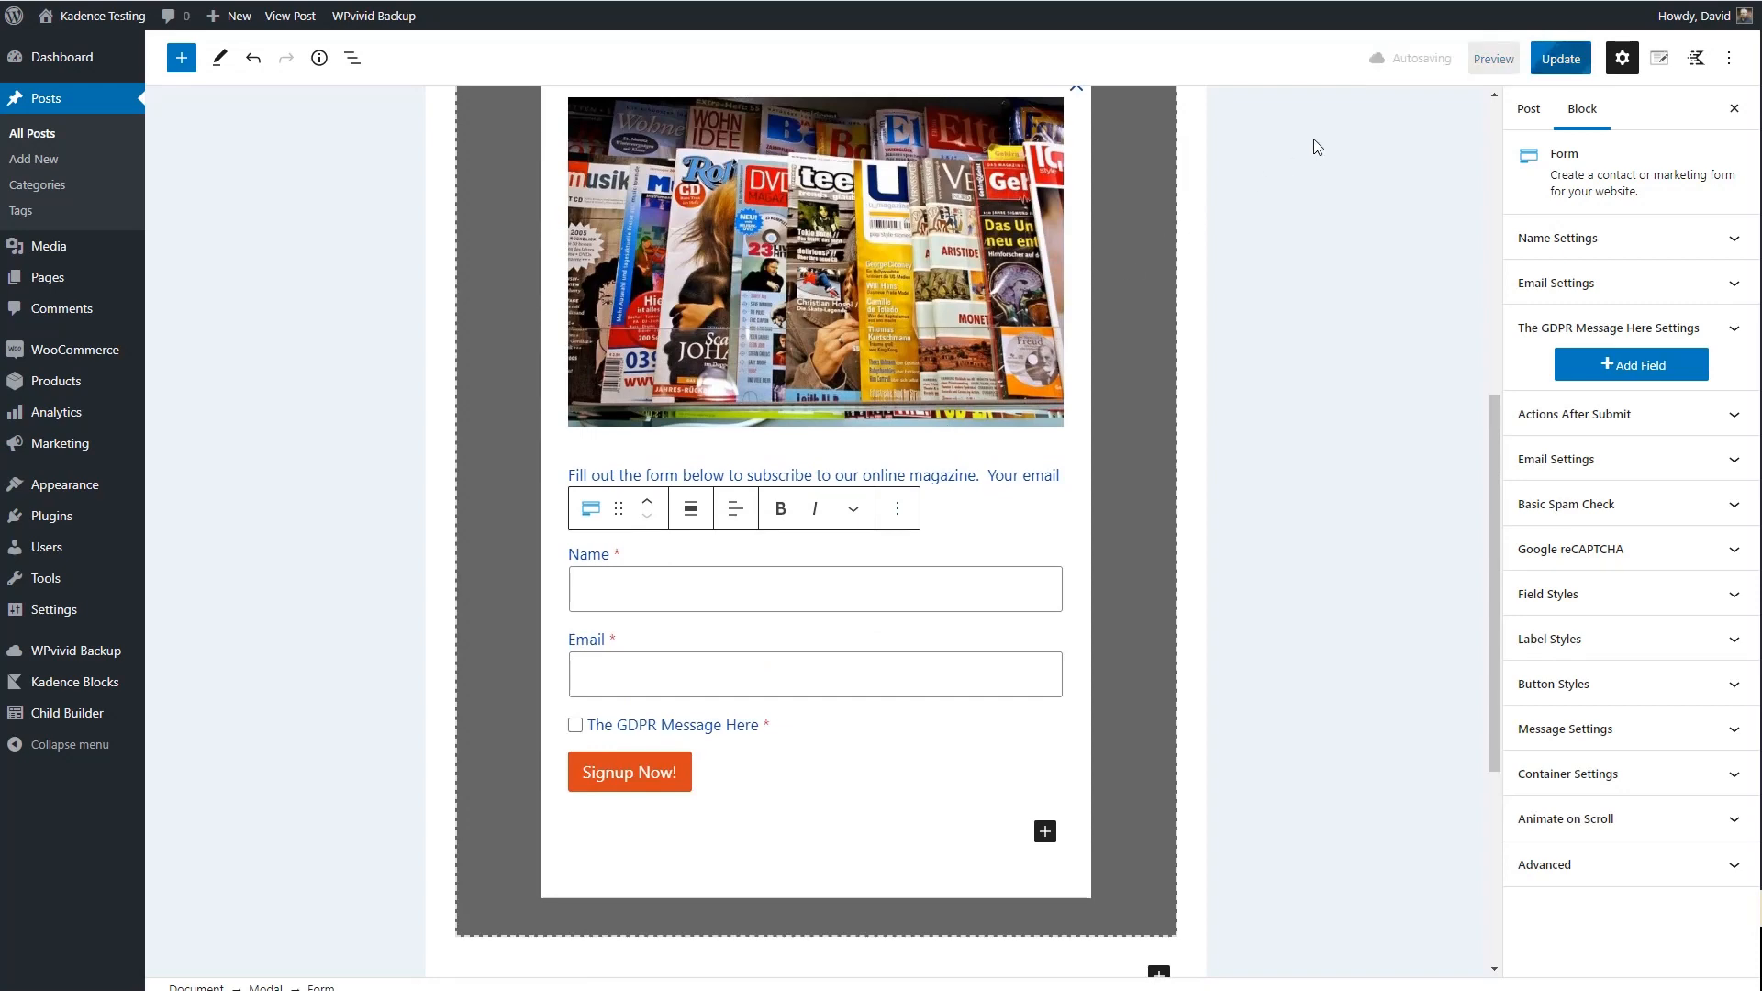
Update the post and test the finished signup modal in a new-tab preview, closing the modal when done
click(1550, 62)
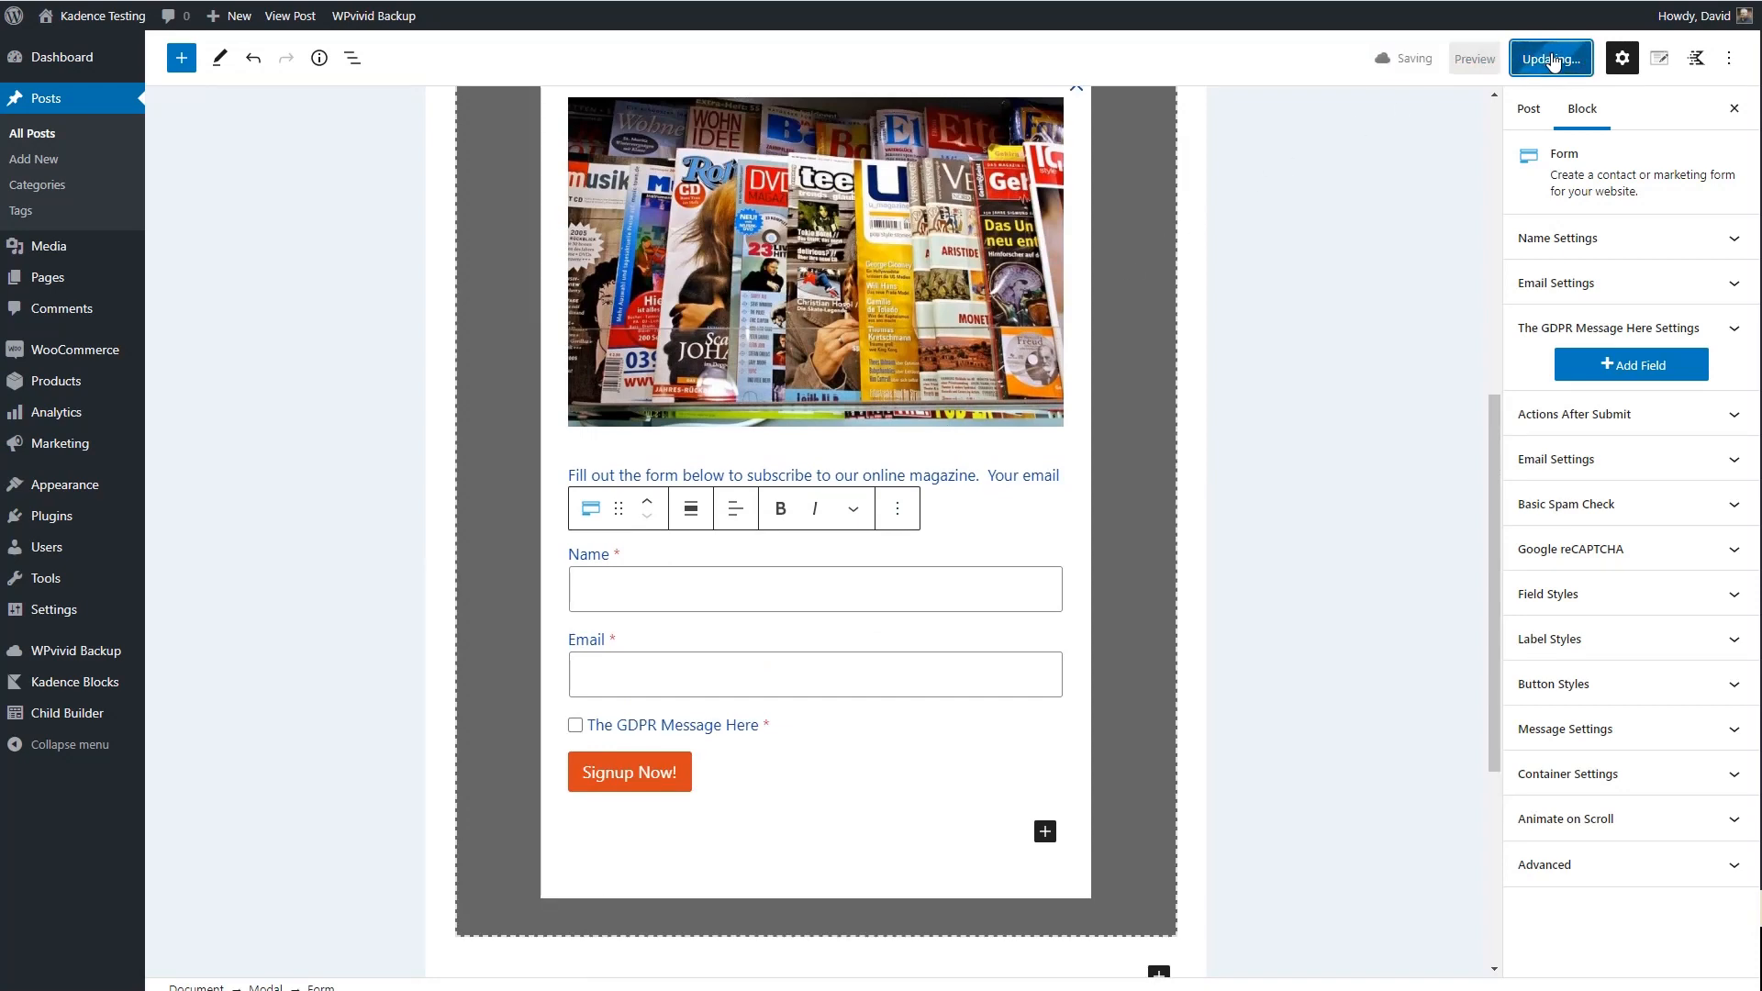
click(1493, 59)
click(1336, 231)
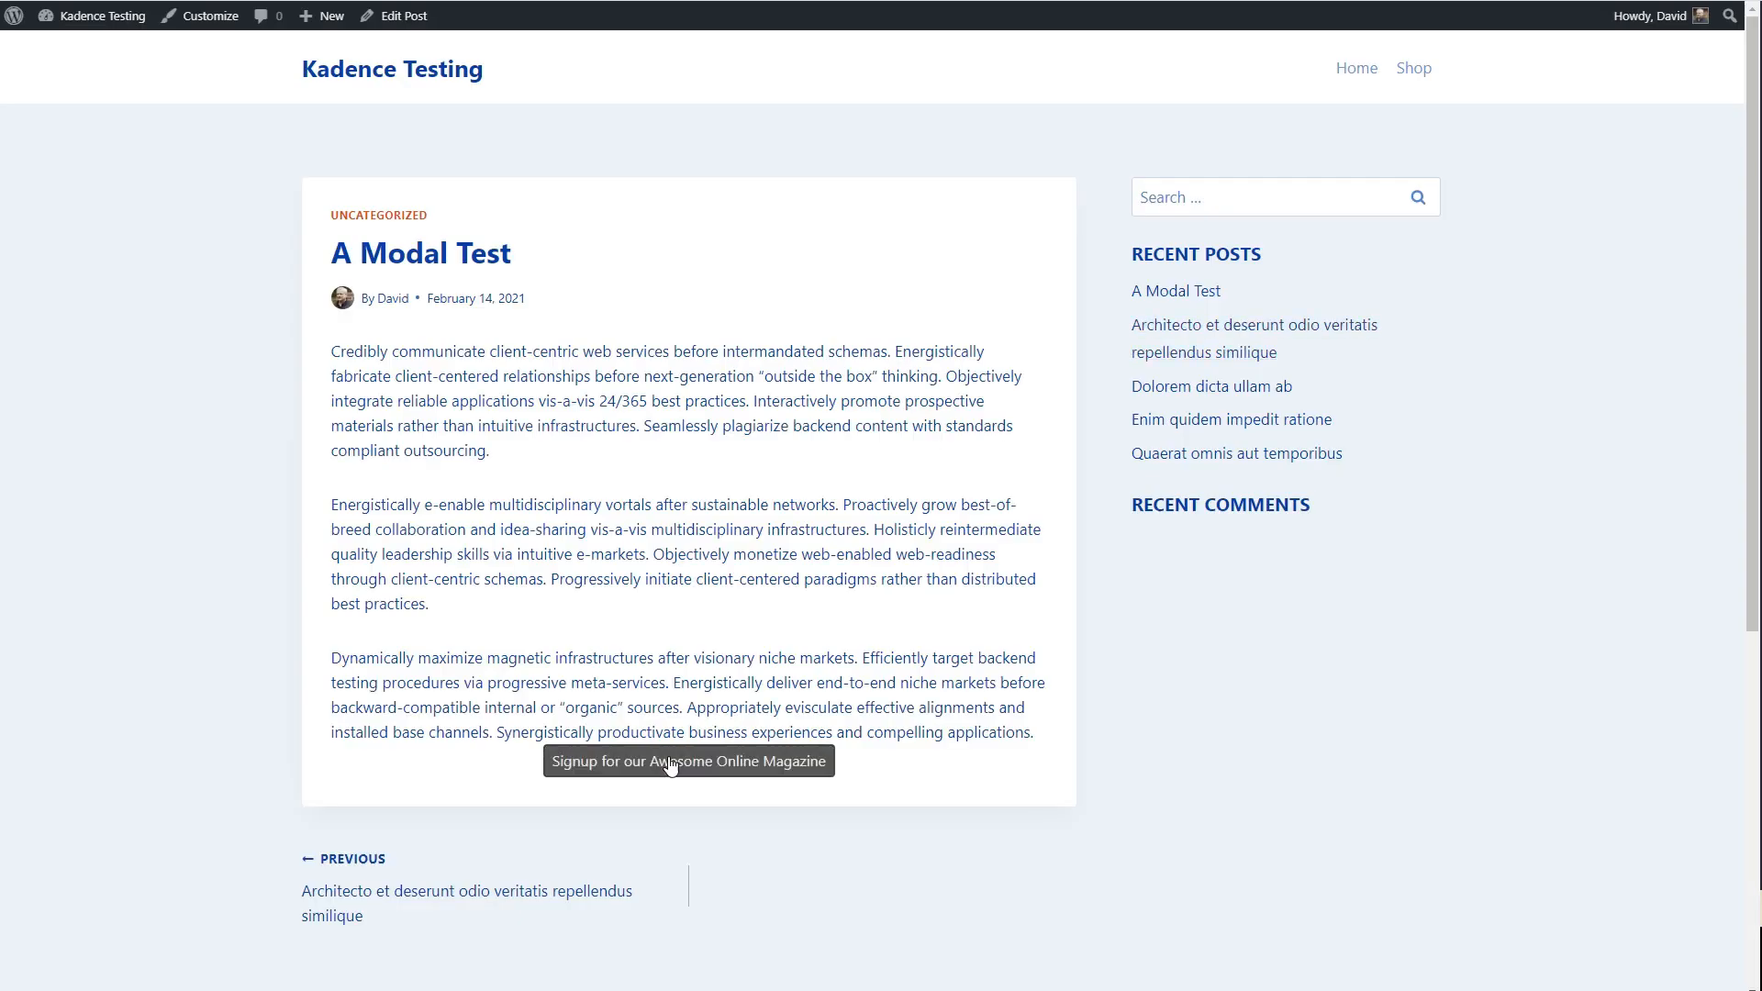
click(674, 764)
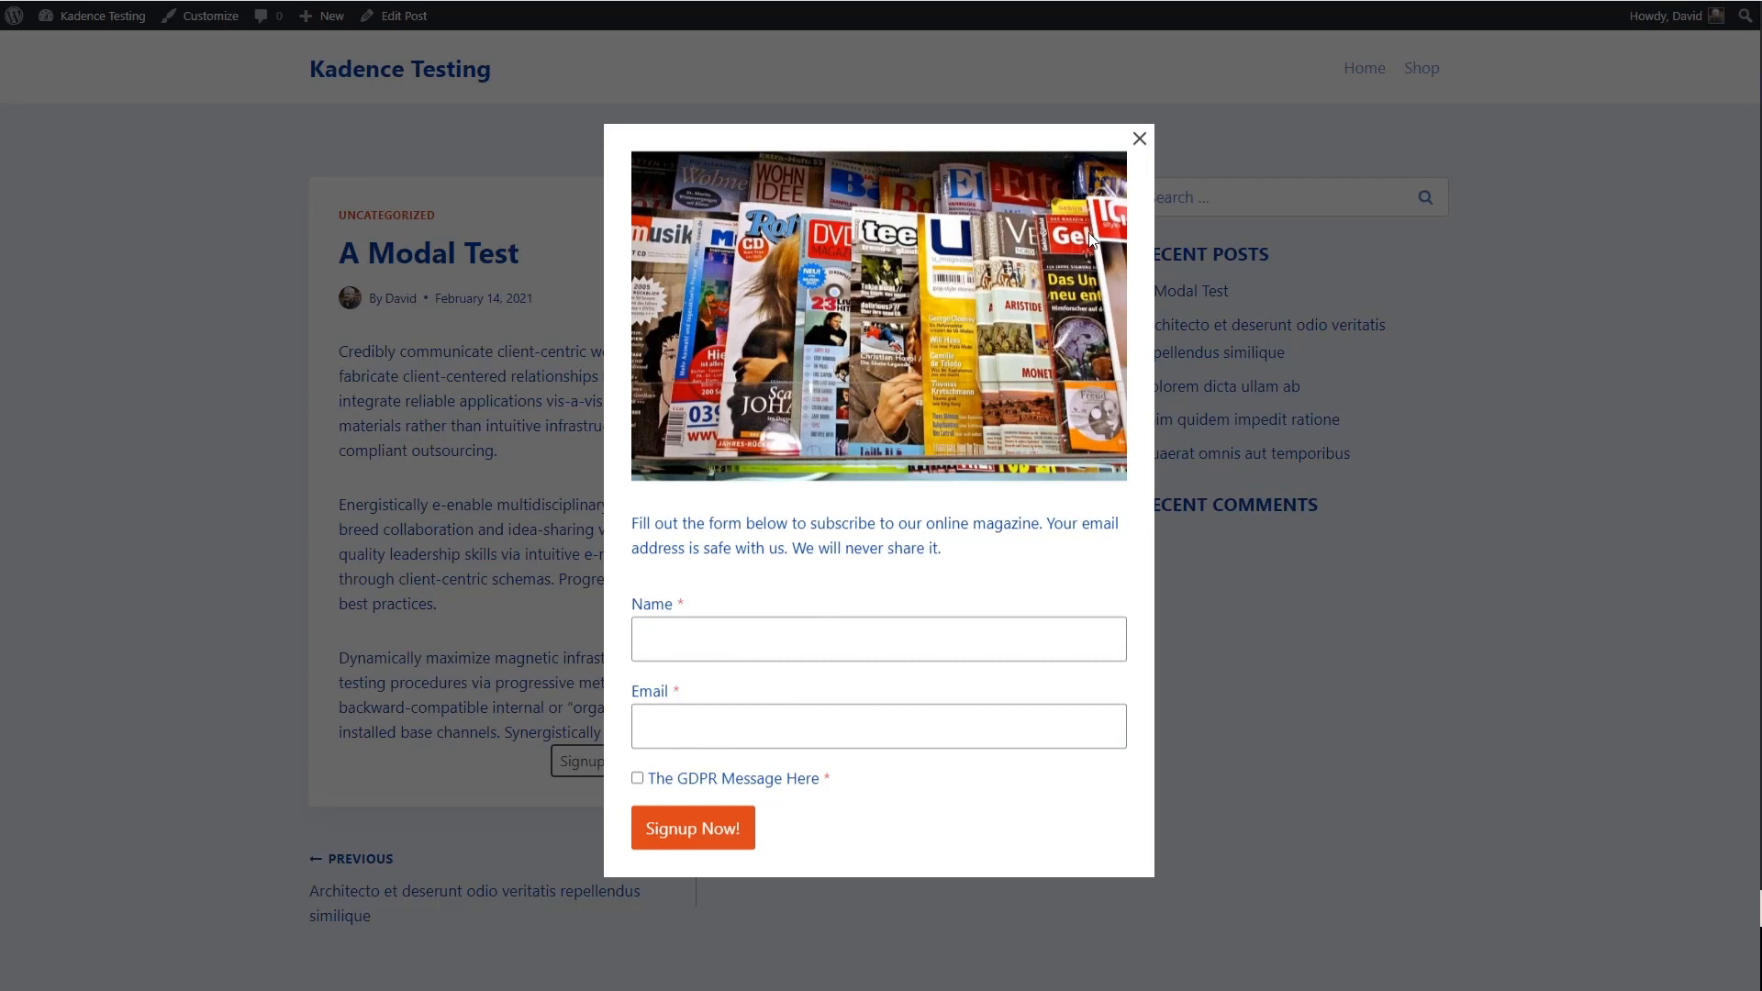
click(1138, 130)
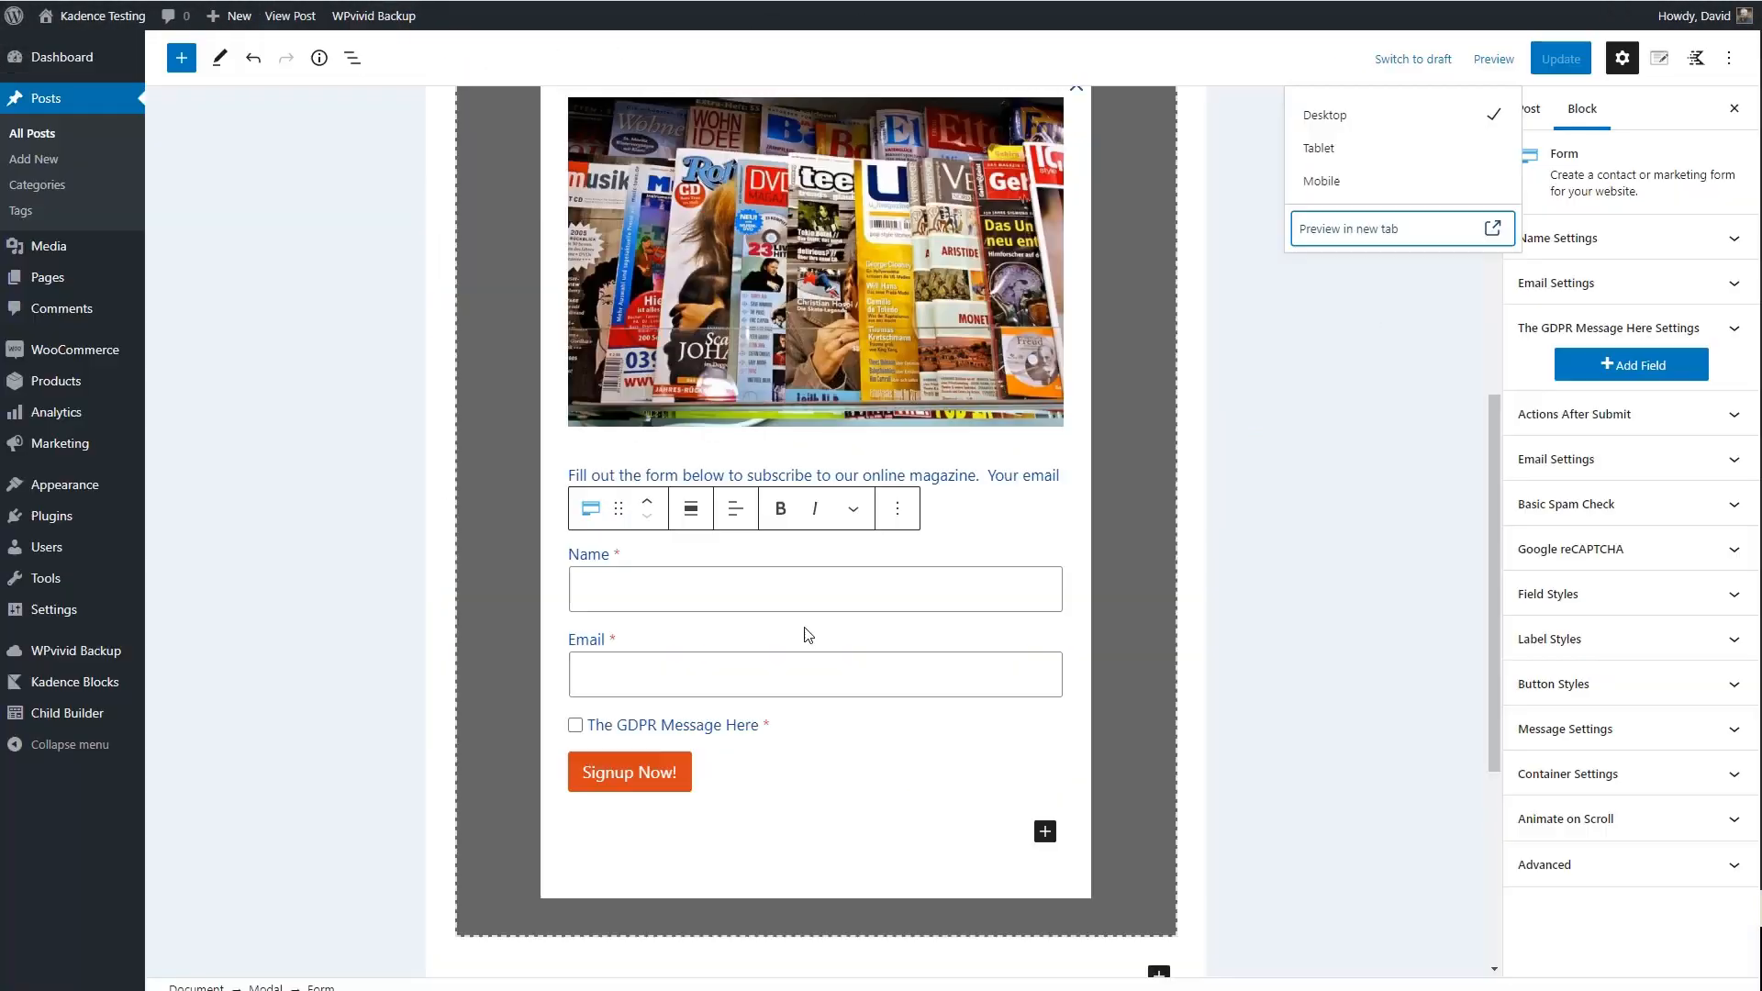
Try SendInBlue as an additional action after the form is submitted and look for its settings section
click(709, 695)
click(837, 748)
click(838, 813)
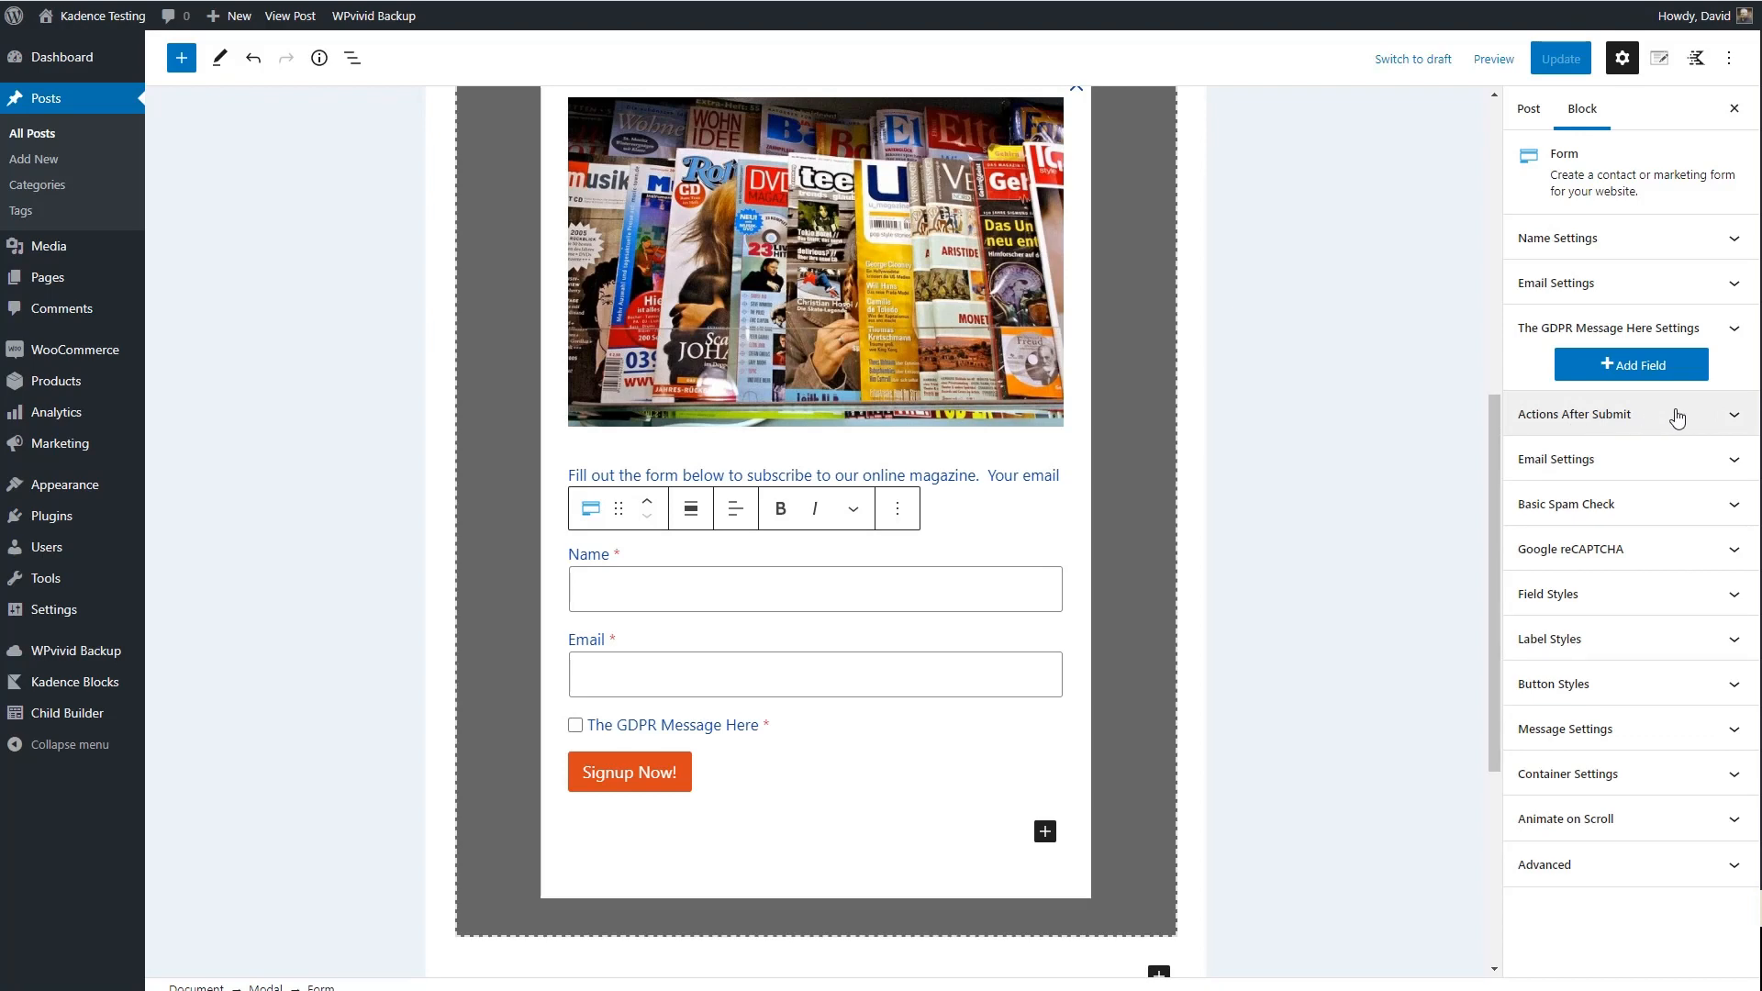
click(1732, 414)
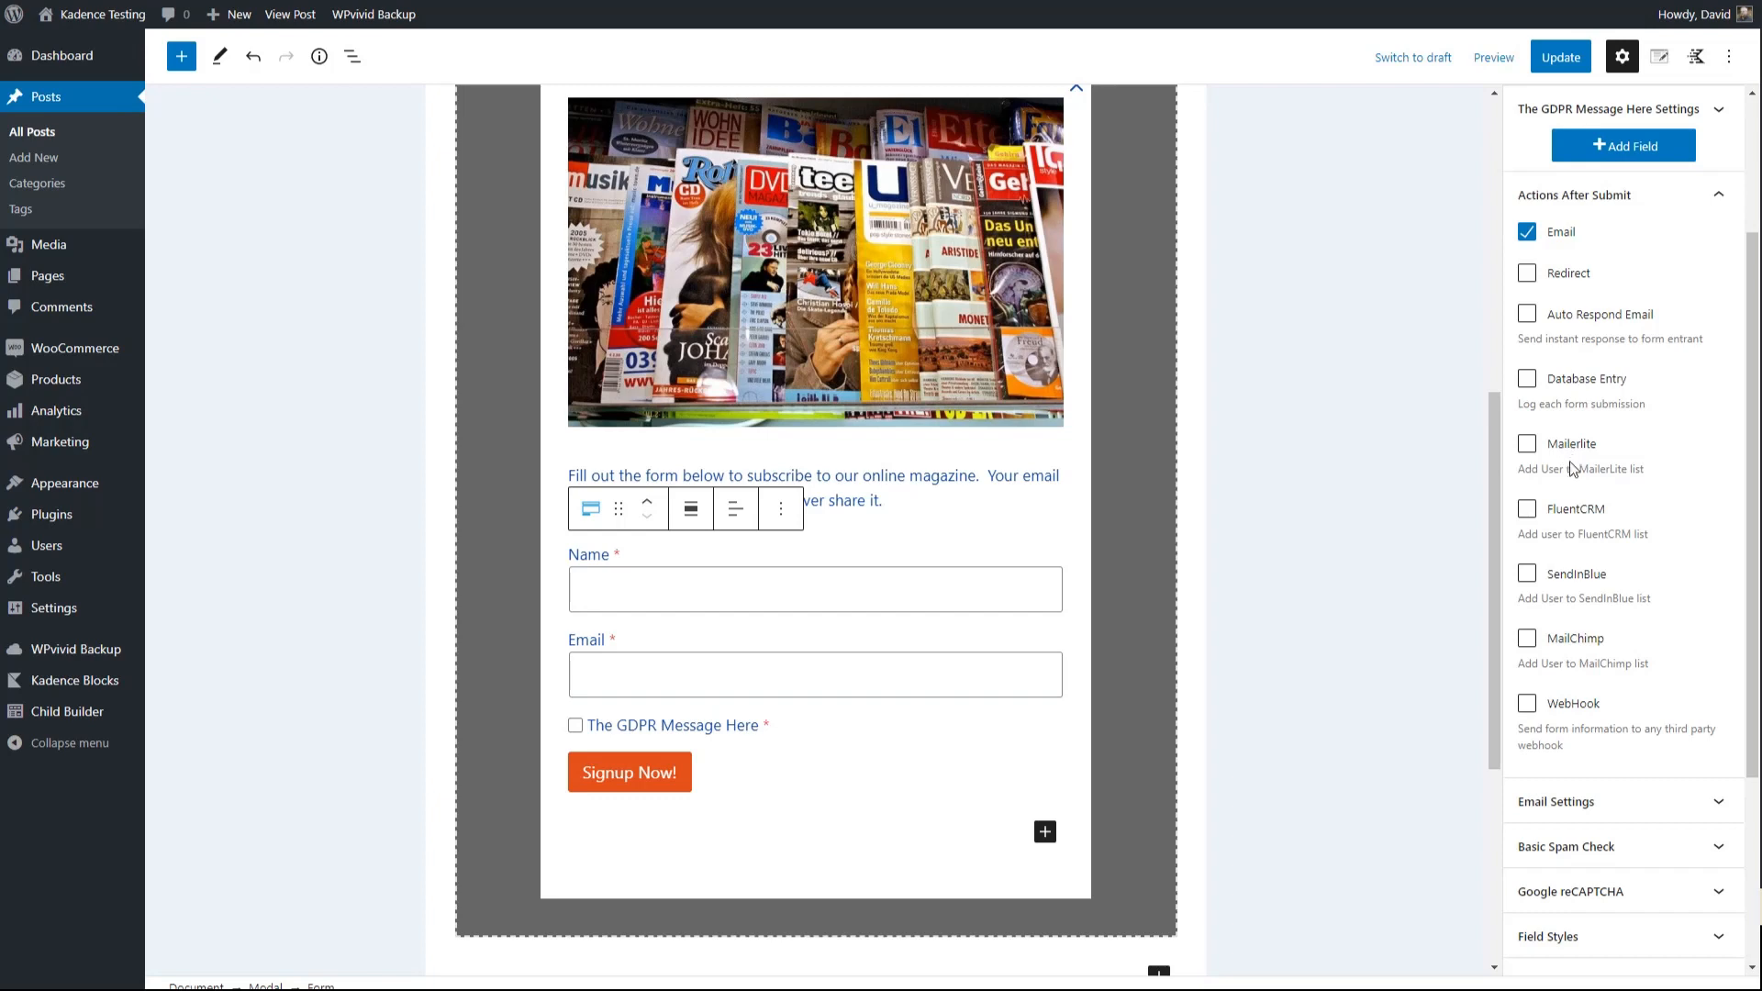
click(1529, 574)
scroll(1617, 578, down, 2)
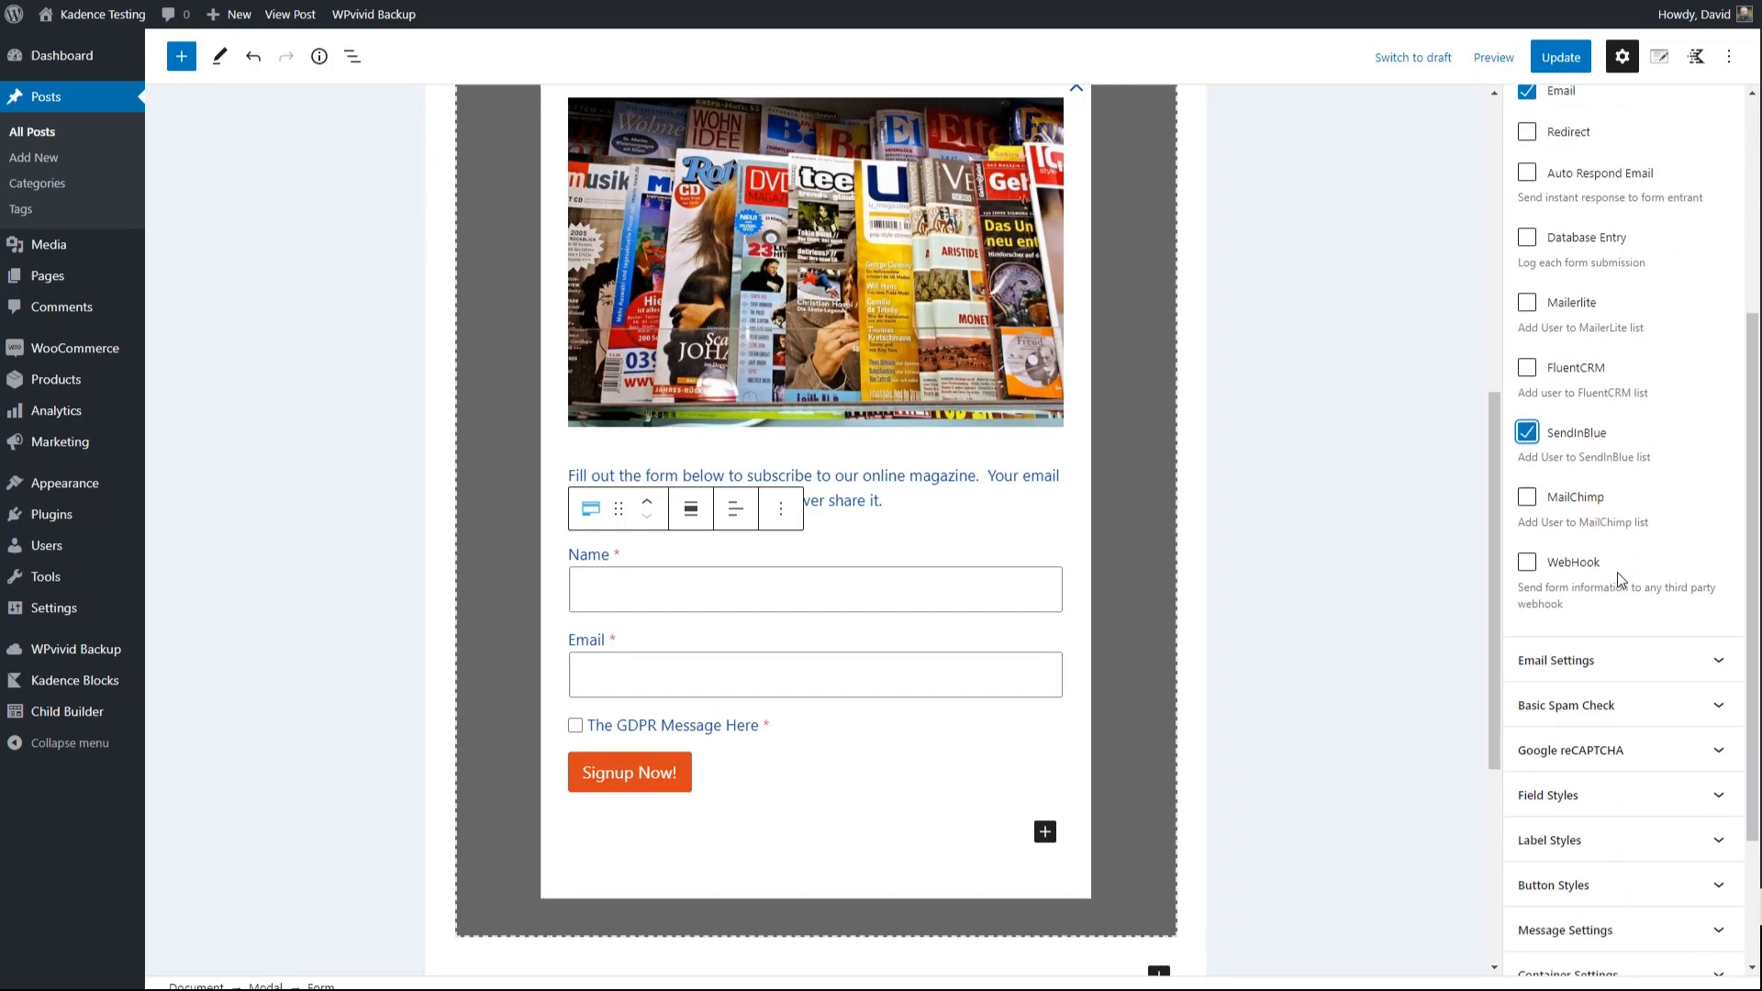
scroll(1617, 571, down, 3)
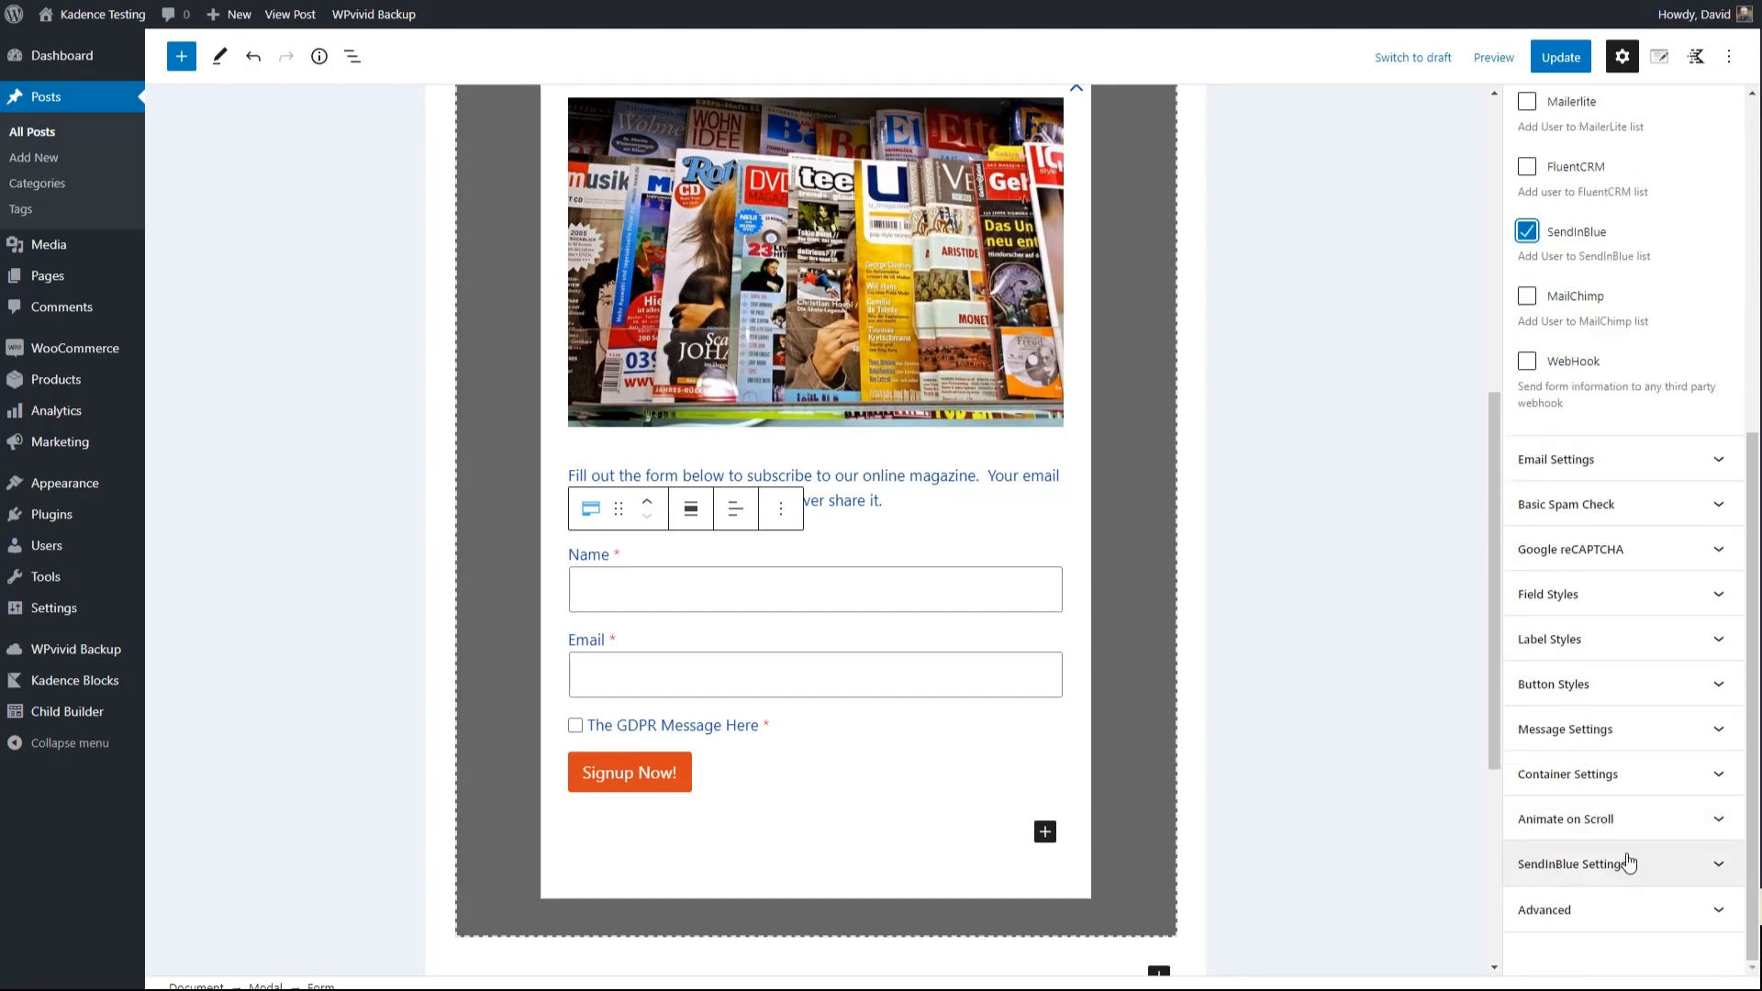
Disable the form's SendInBlue action, try the MailChimp action on and off, and collapse the after-submit actions
click(1527, 232)
click(1527, 341)
click(1527, 341)
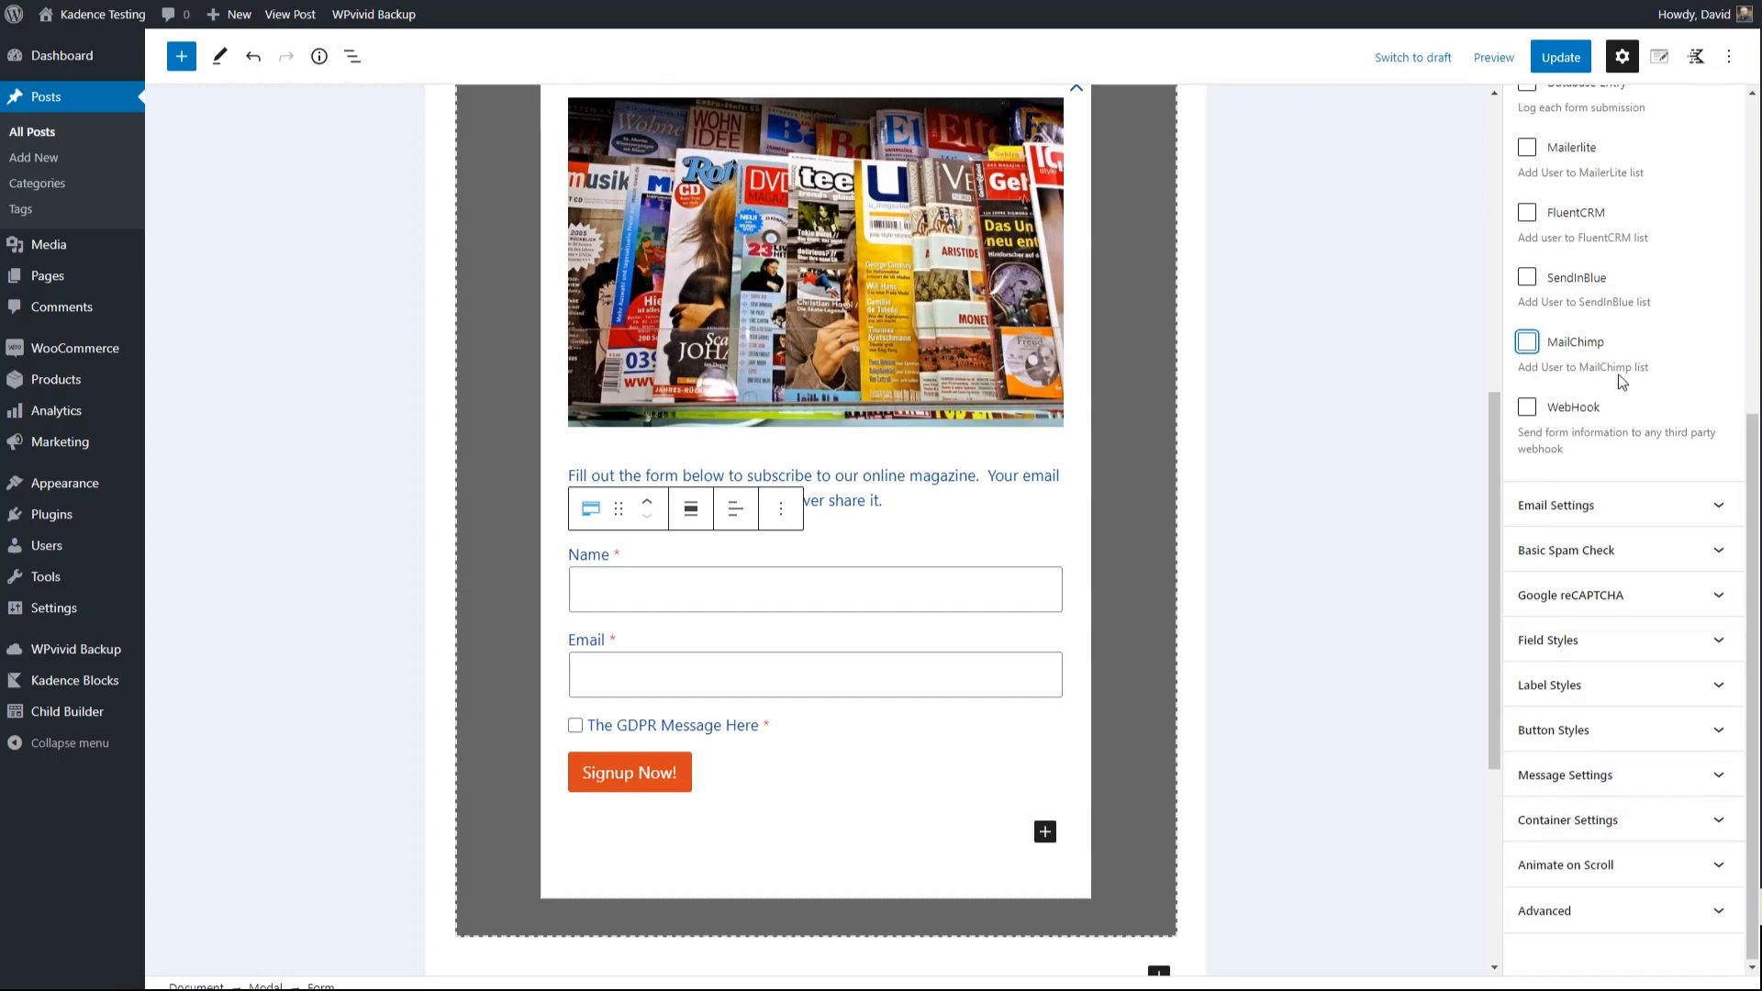
scroll(1592, 339, up, 4)
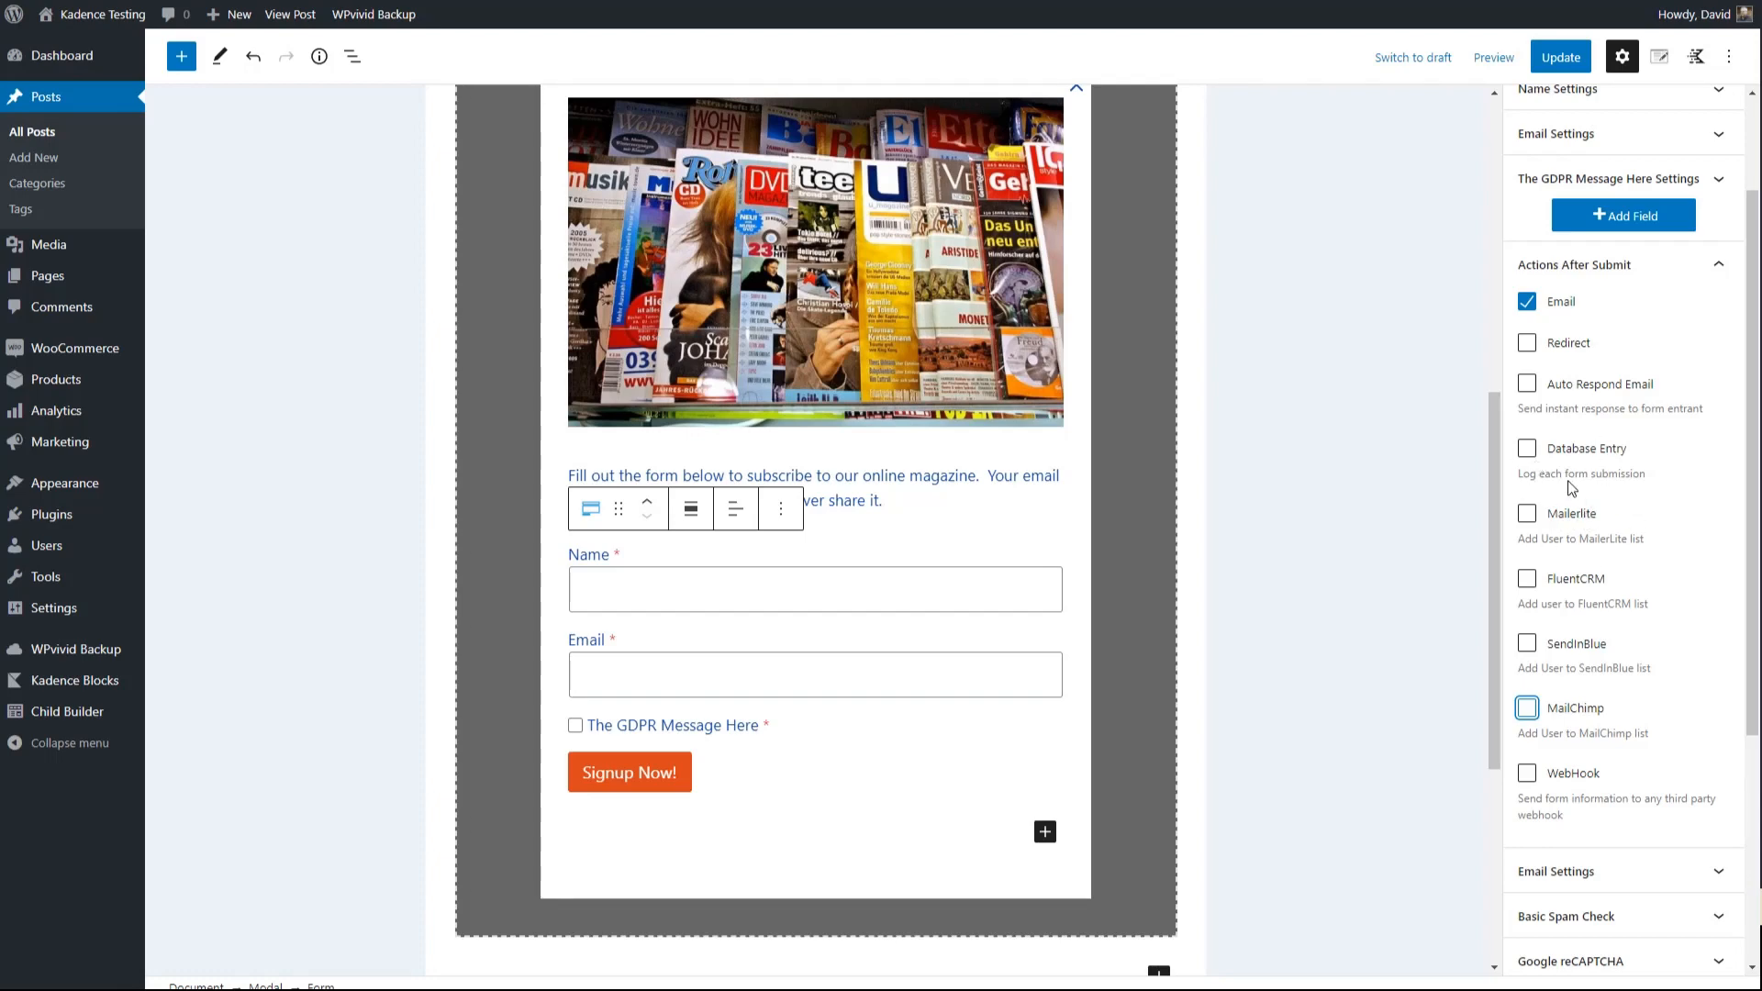
click(1703, 273)
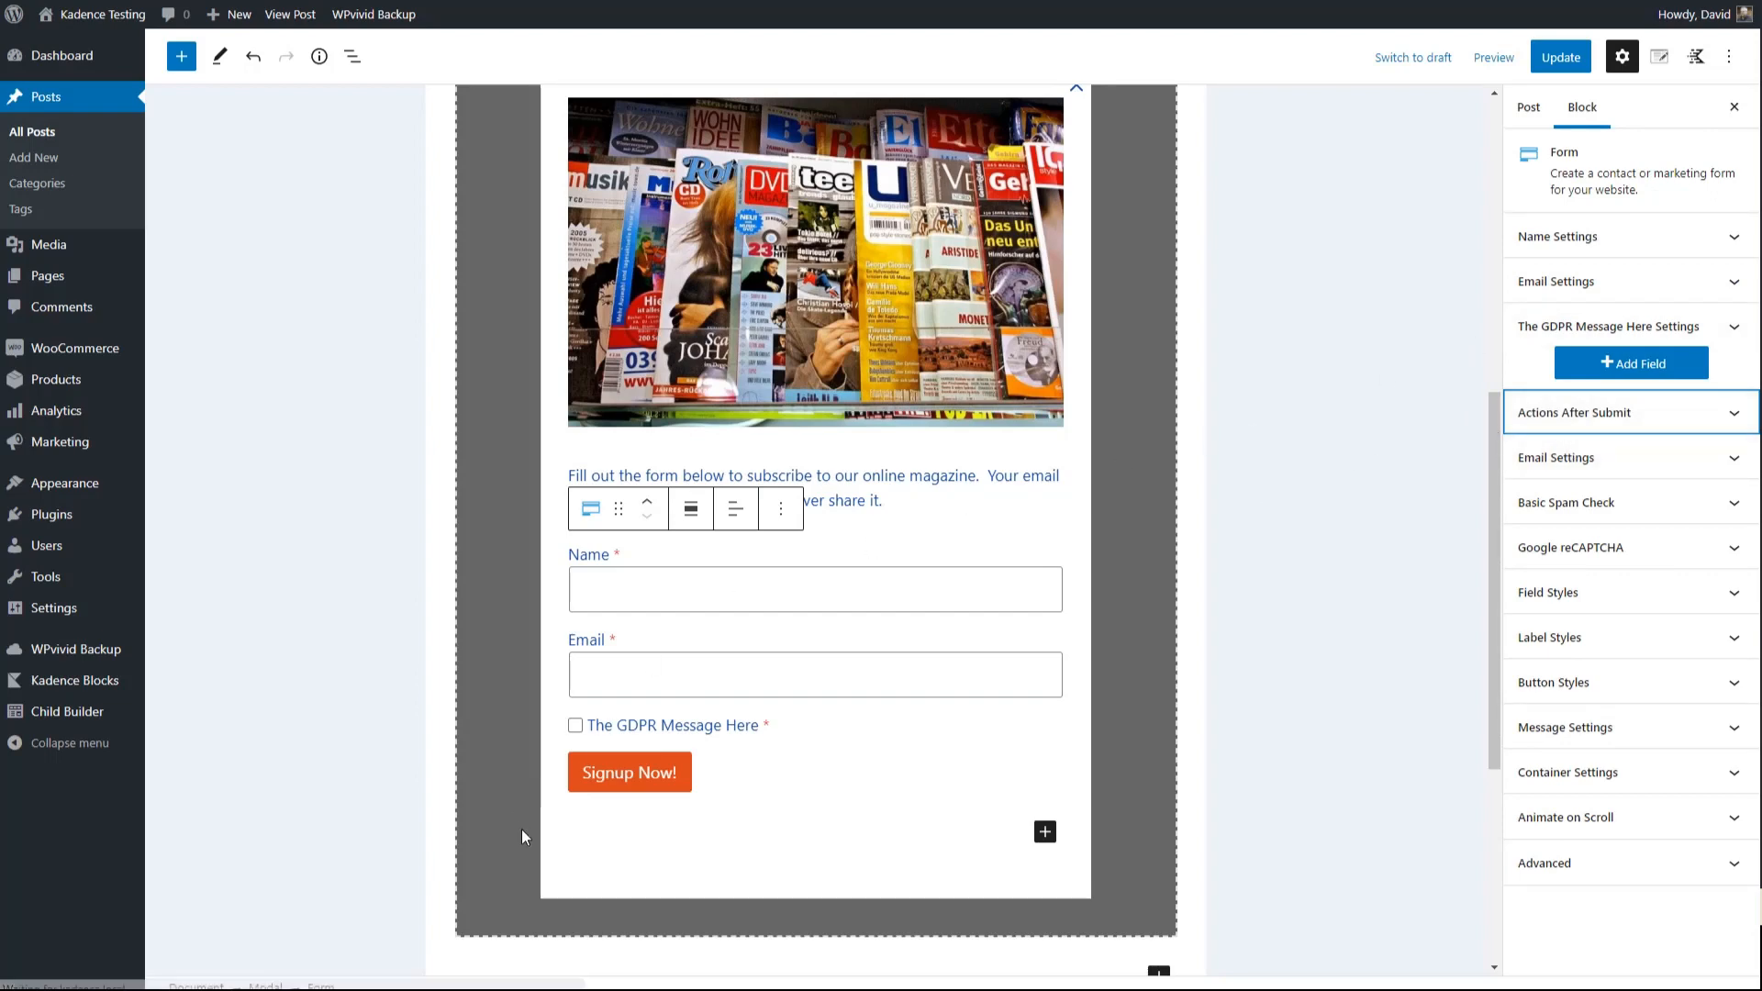
Select the parent Modal block that contains the form and open its link settings
click(270, 984)
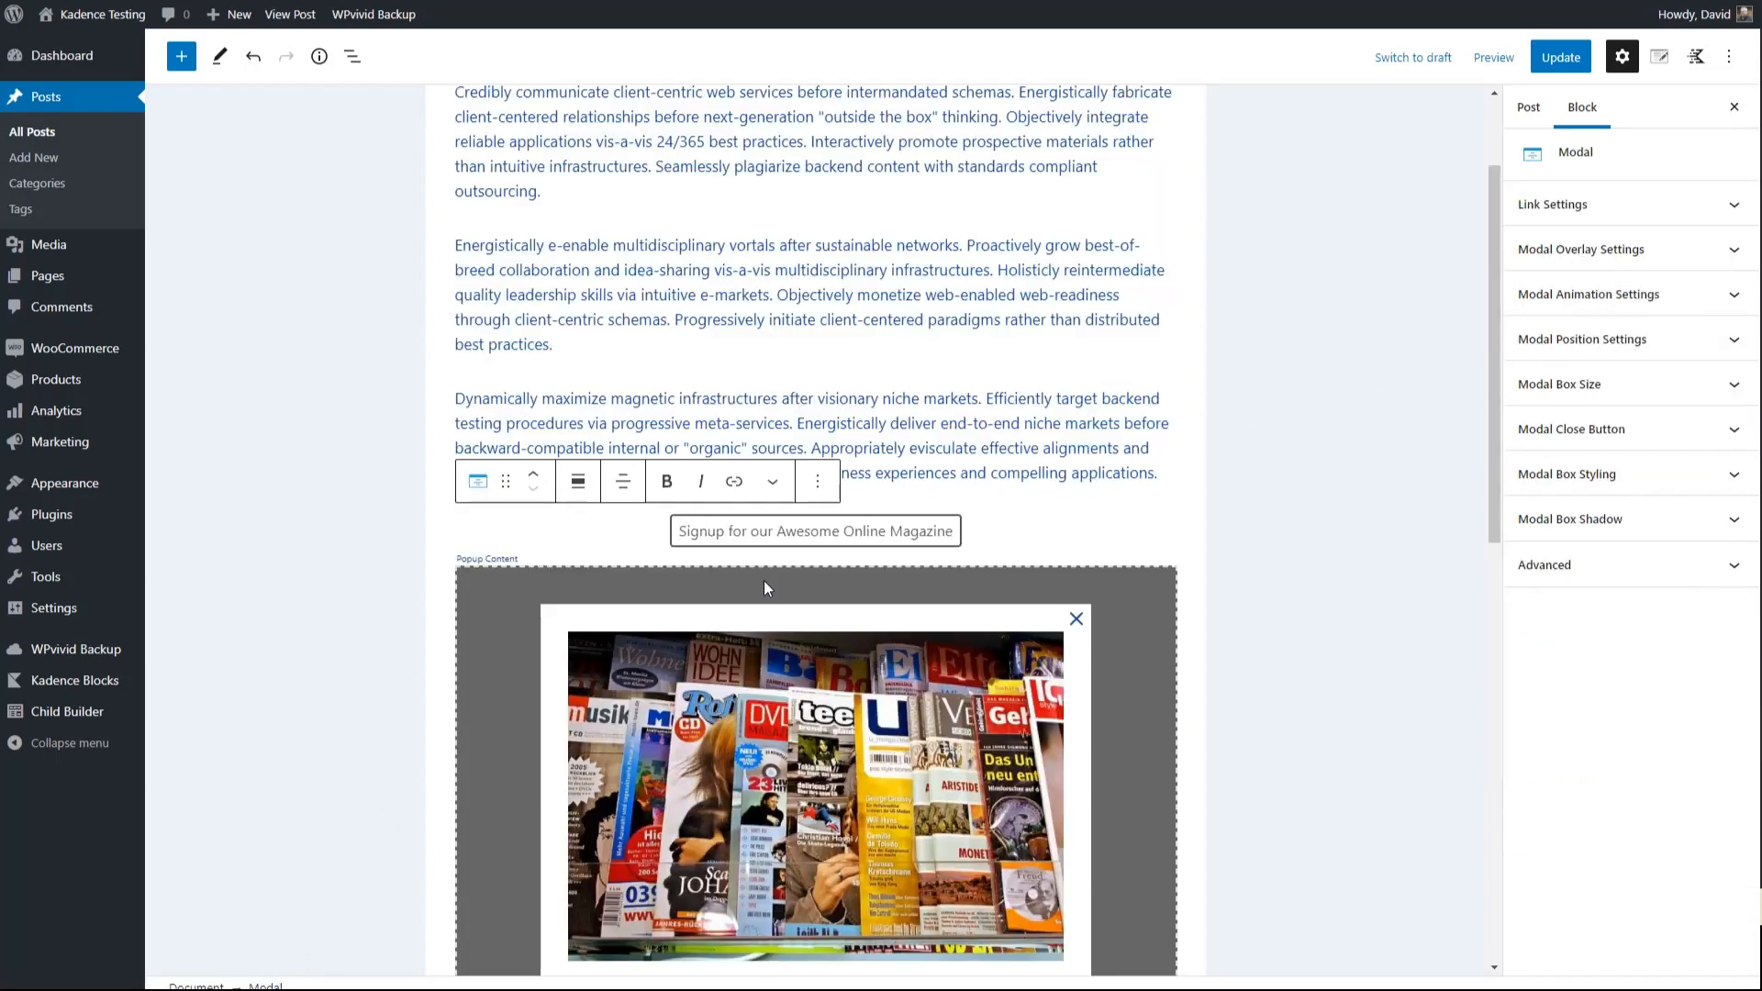
scroll(969, 383, down, 5)
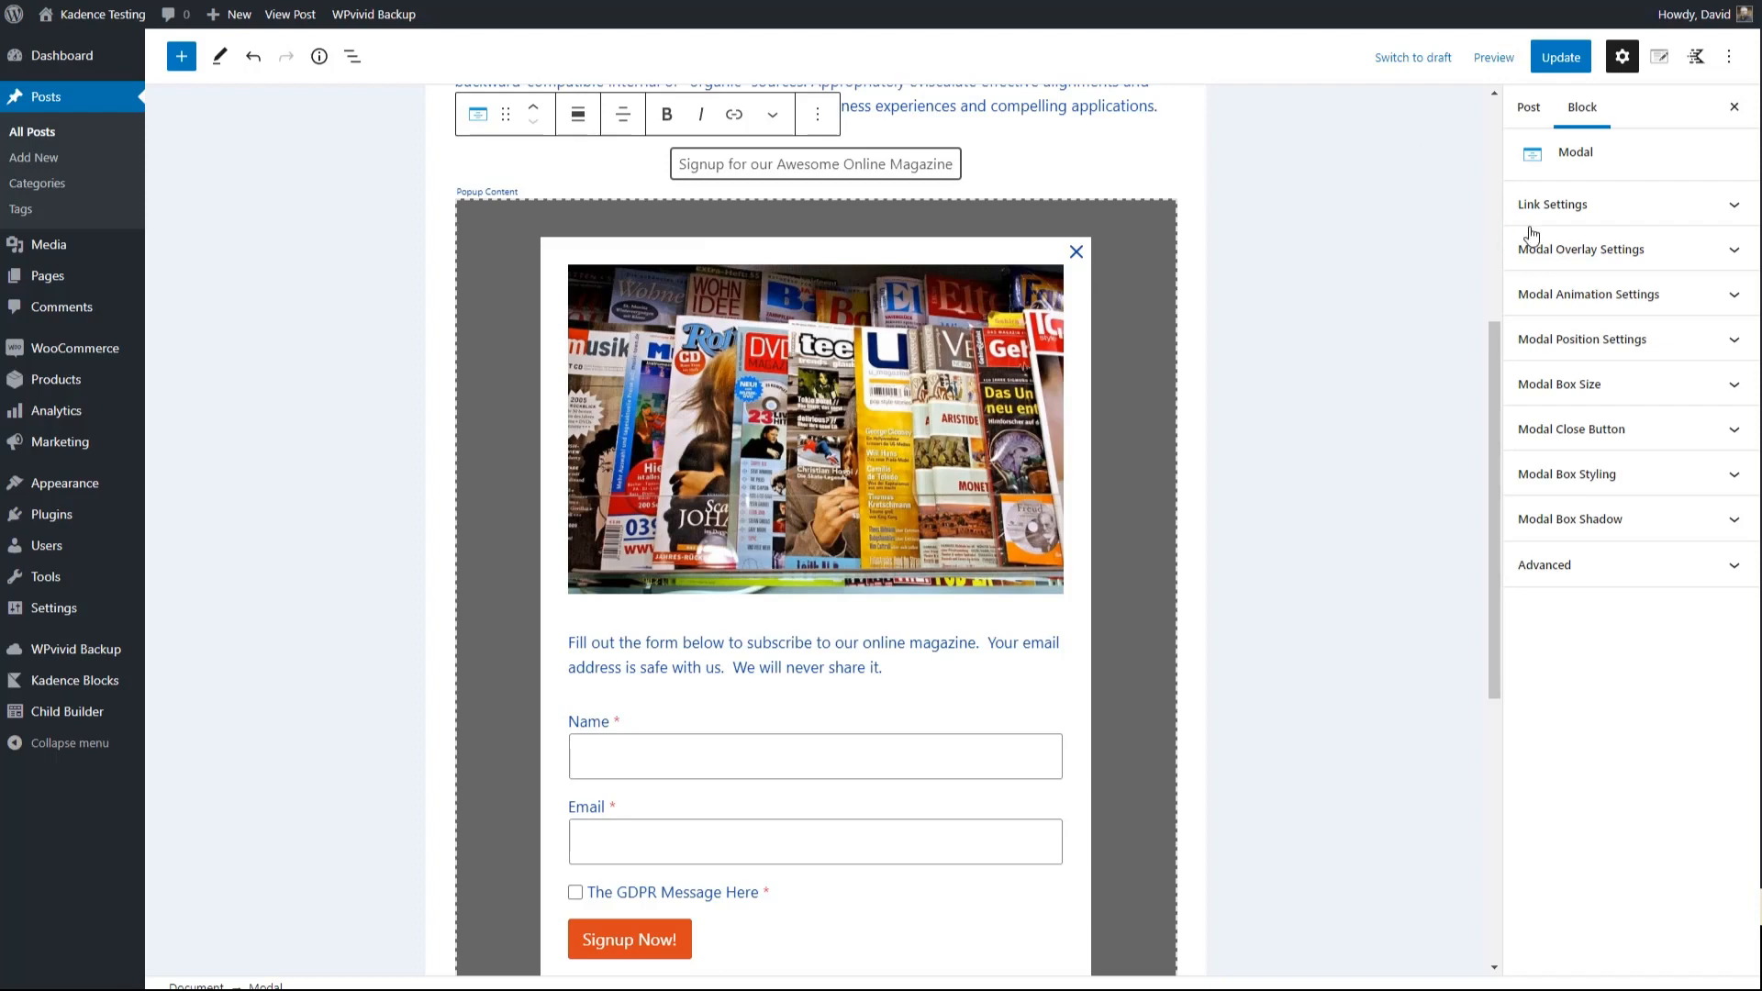
click(1732, 221)
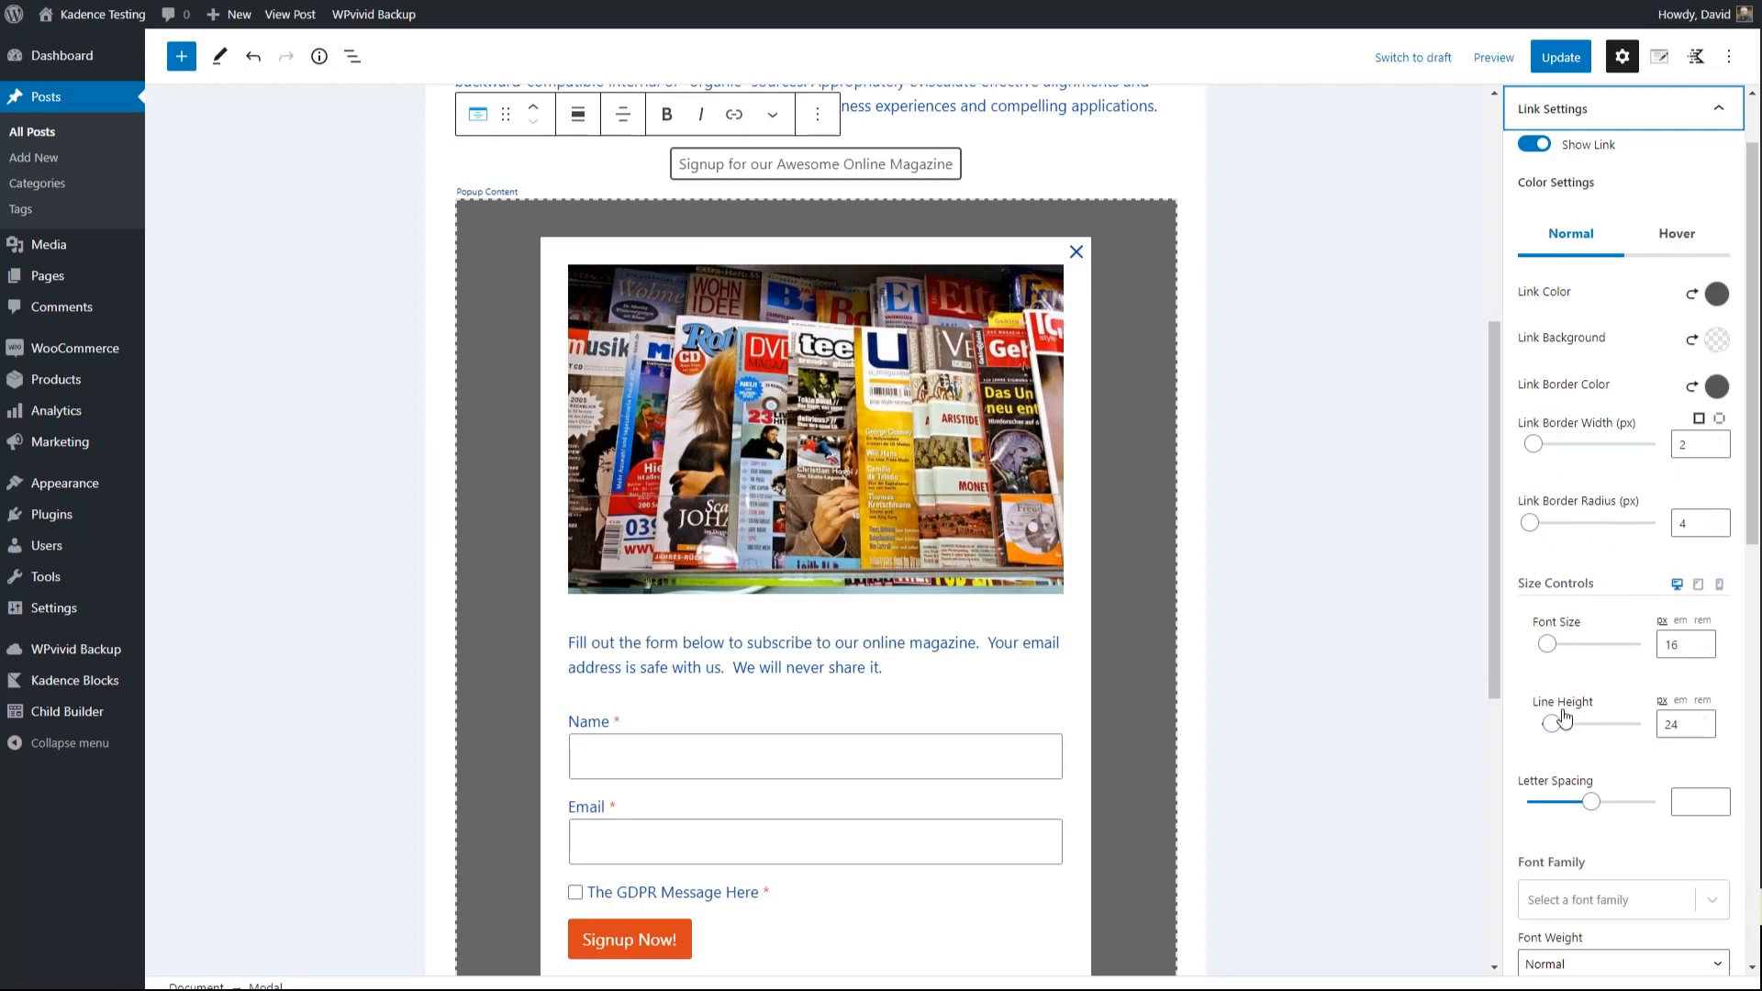
scroll(1564, 716, up, 2)
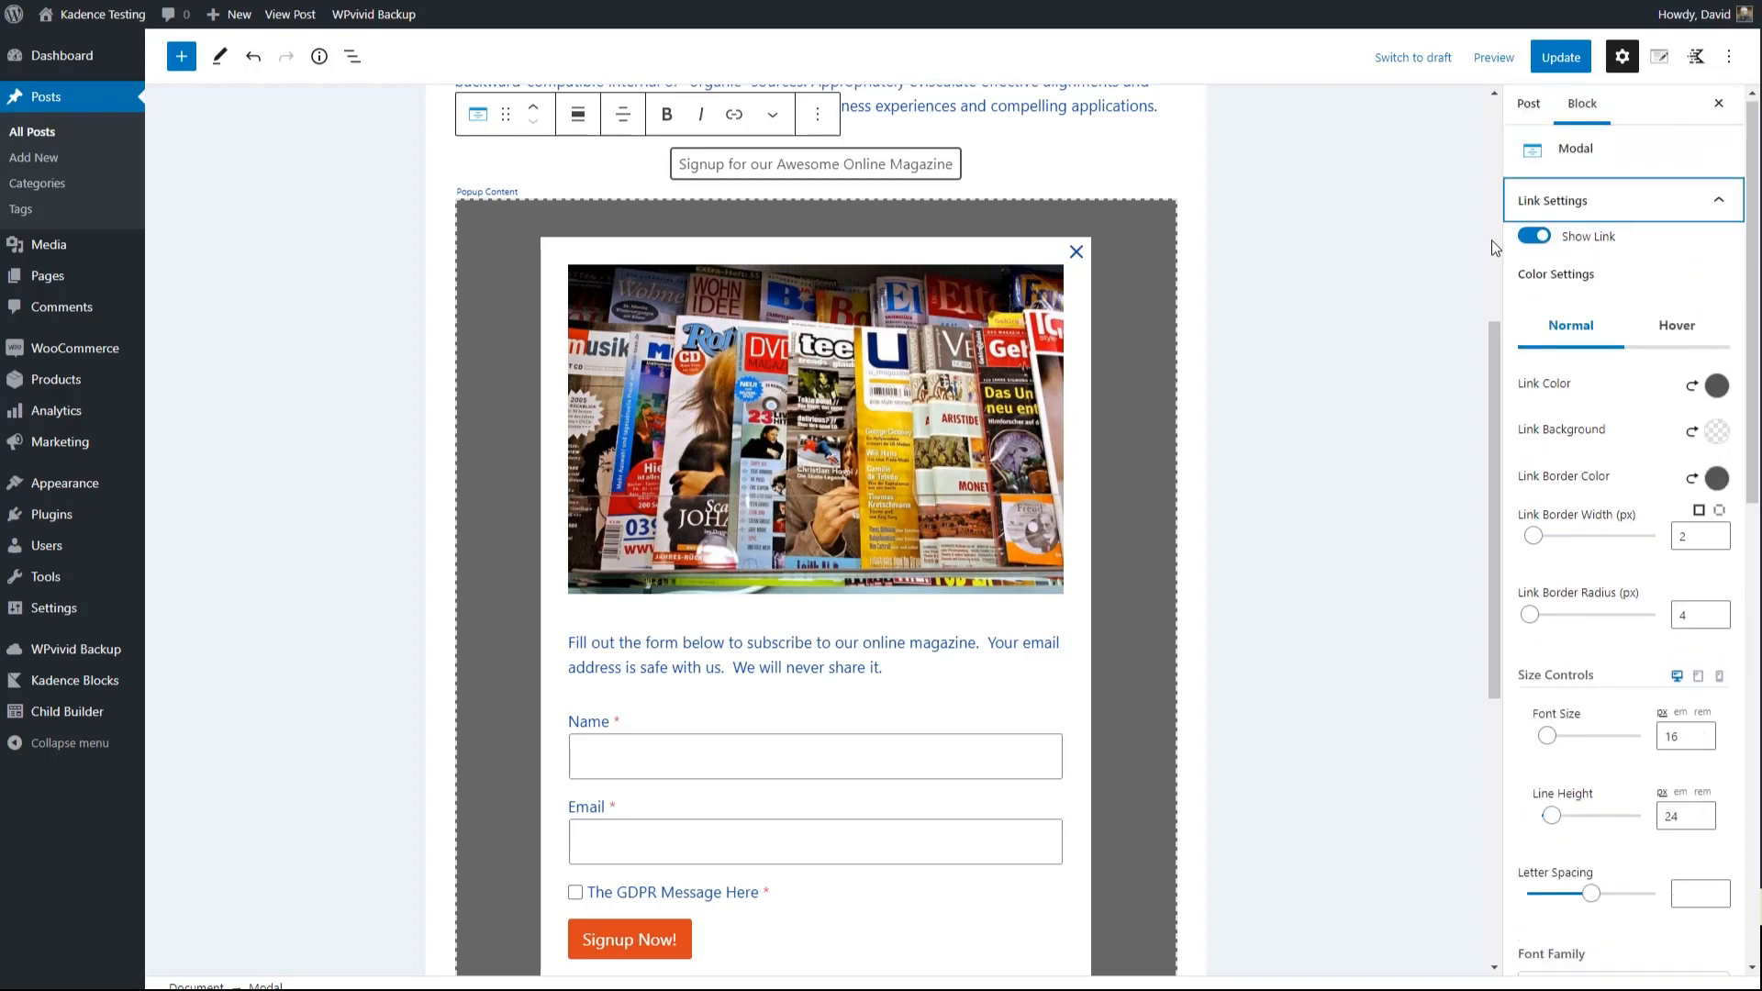
Turn the modal's Show Link option off and back on
click(1530, 237)
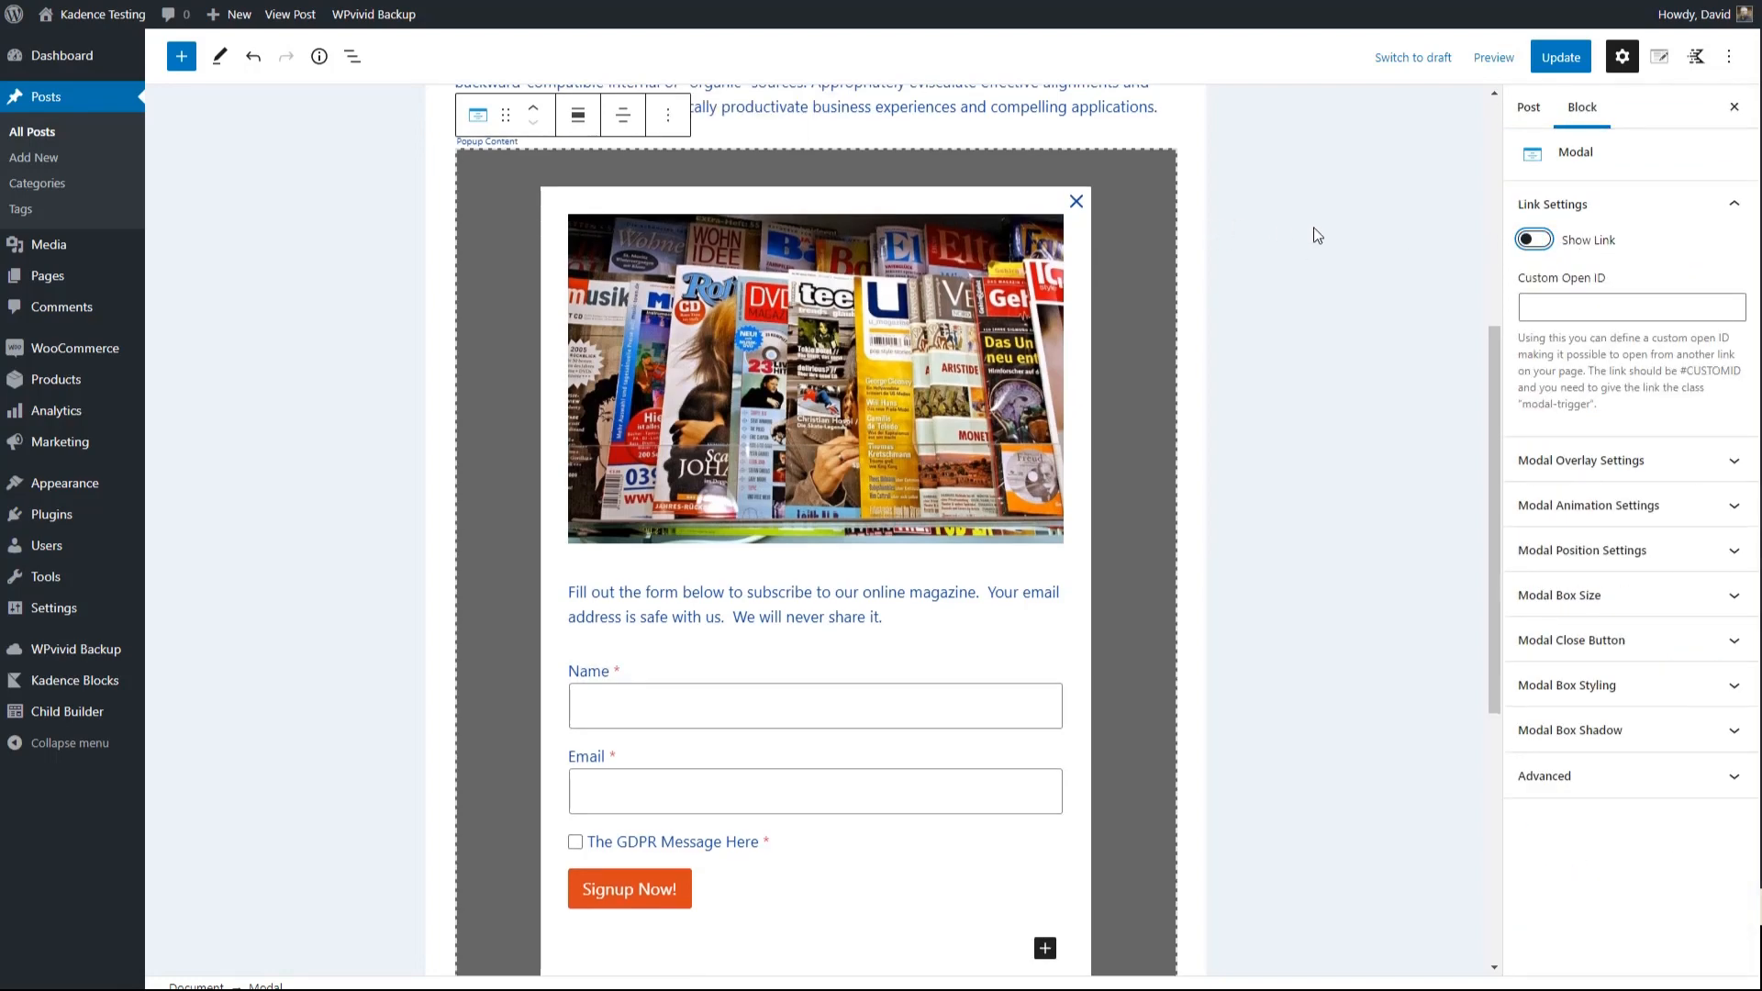
scroll(1313, 228, up, 1)
click(1542, 243)
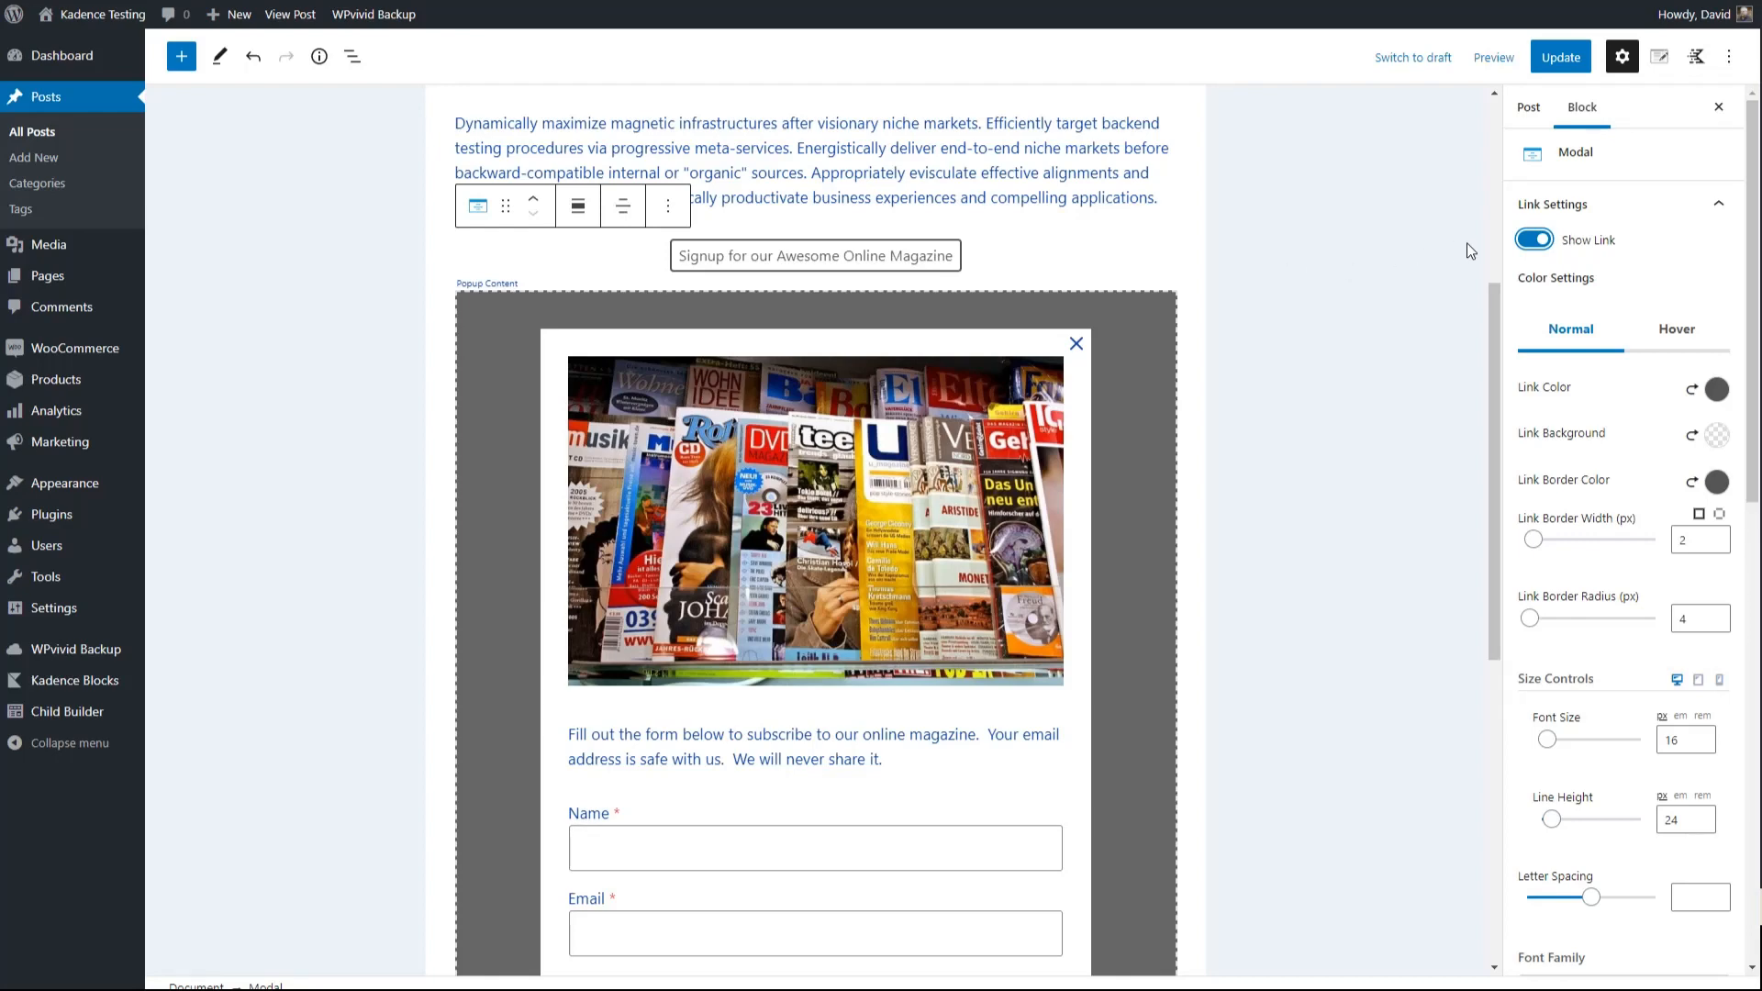
Set the modal's Custom Open ID to "FirstModal" and collapse the link settings
scroll(1565, 263, down, 4)
scroll(1564, 264, down, 3)
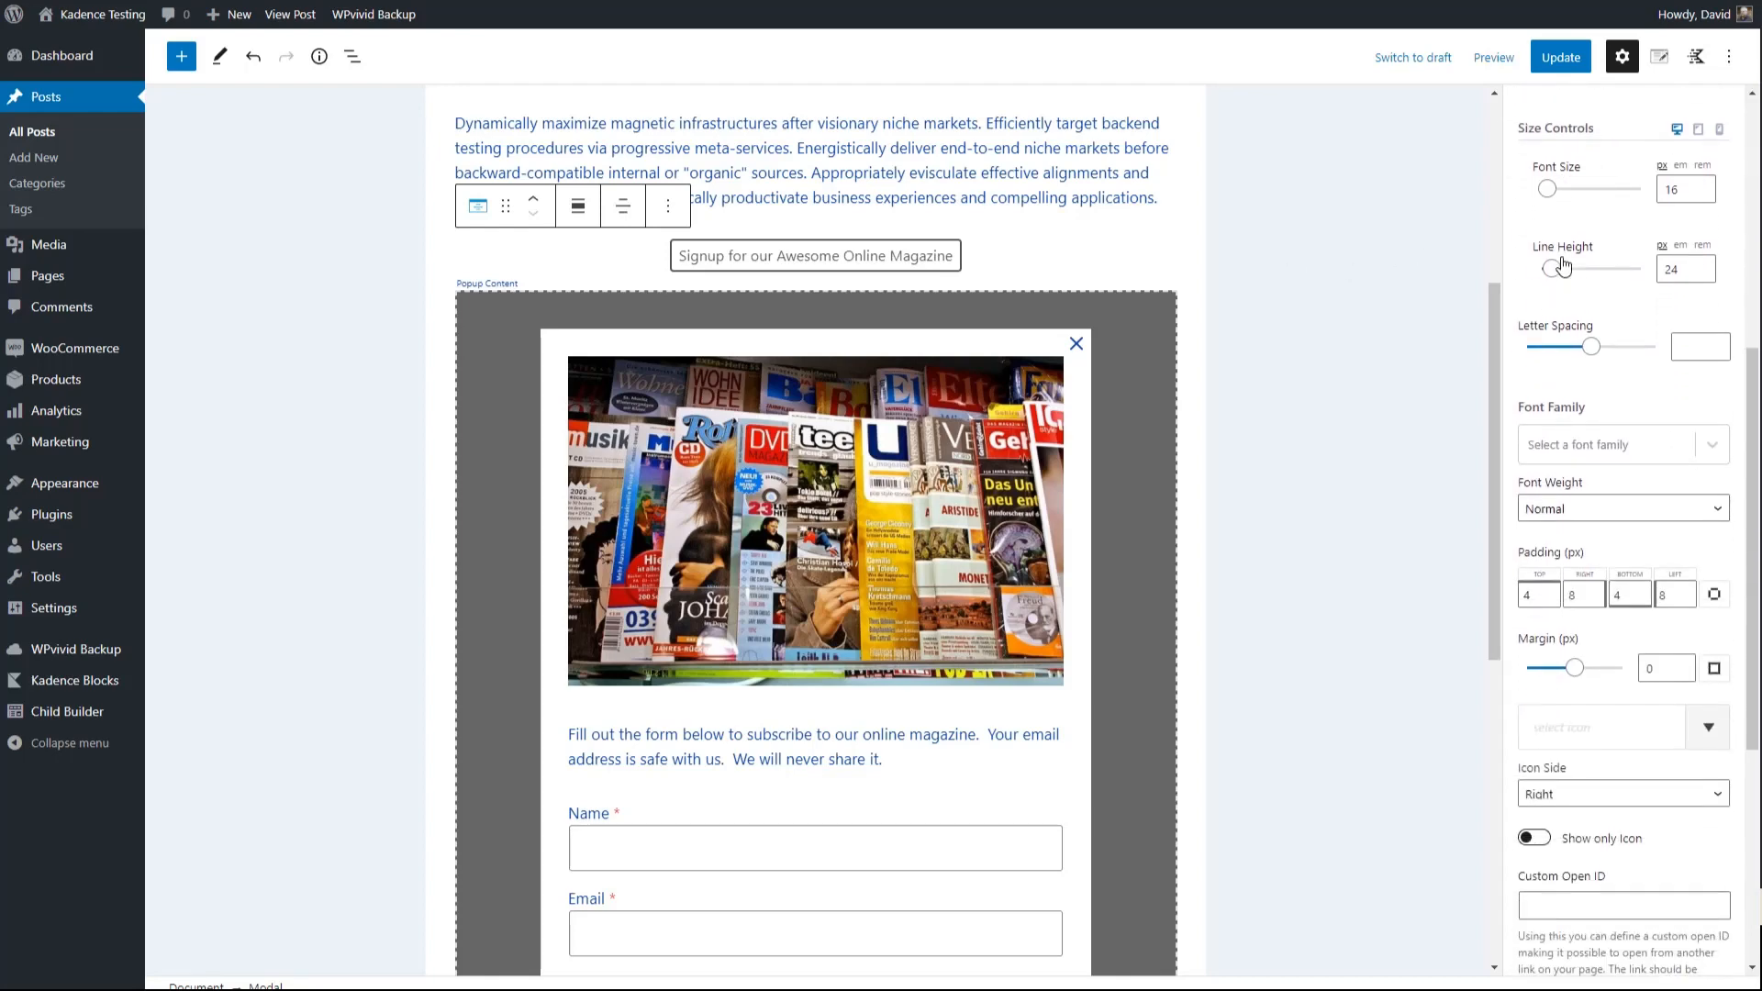
scroll(1583, 550, down, 2)
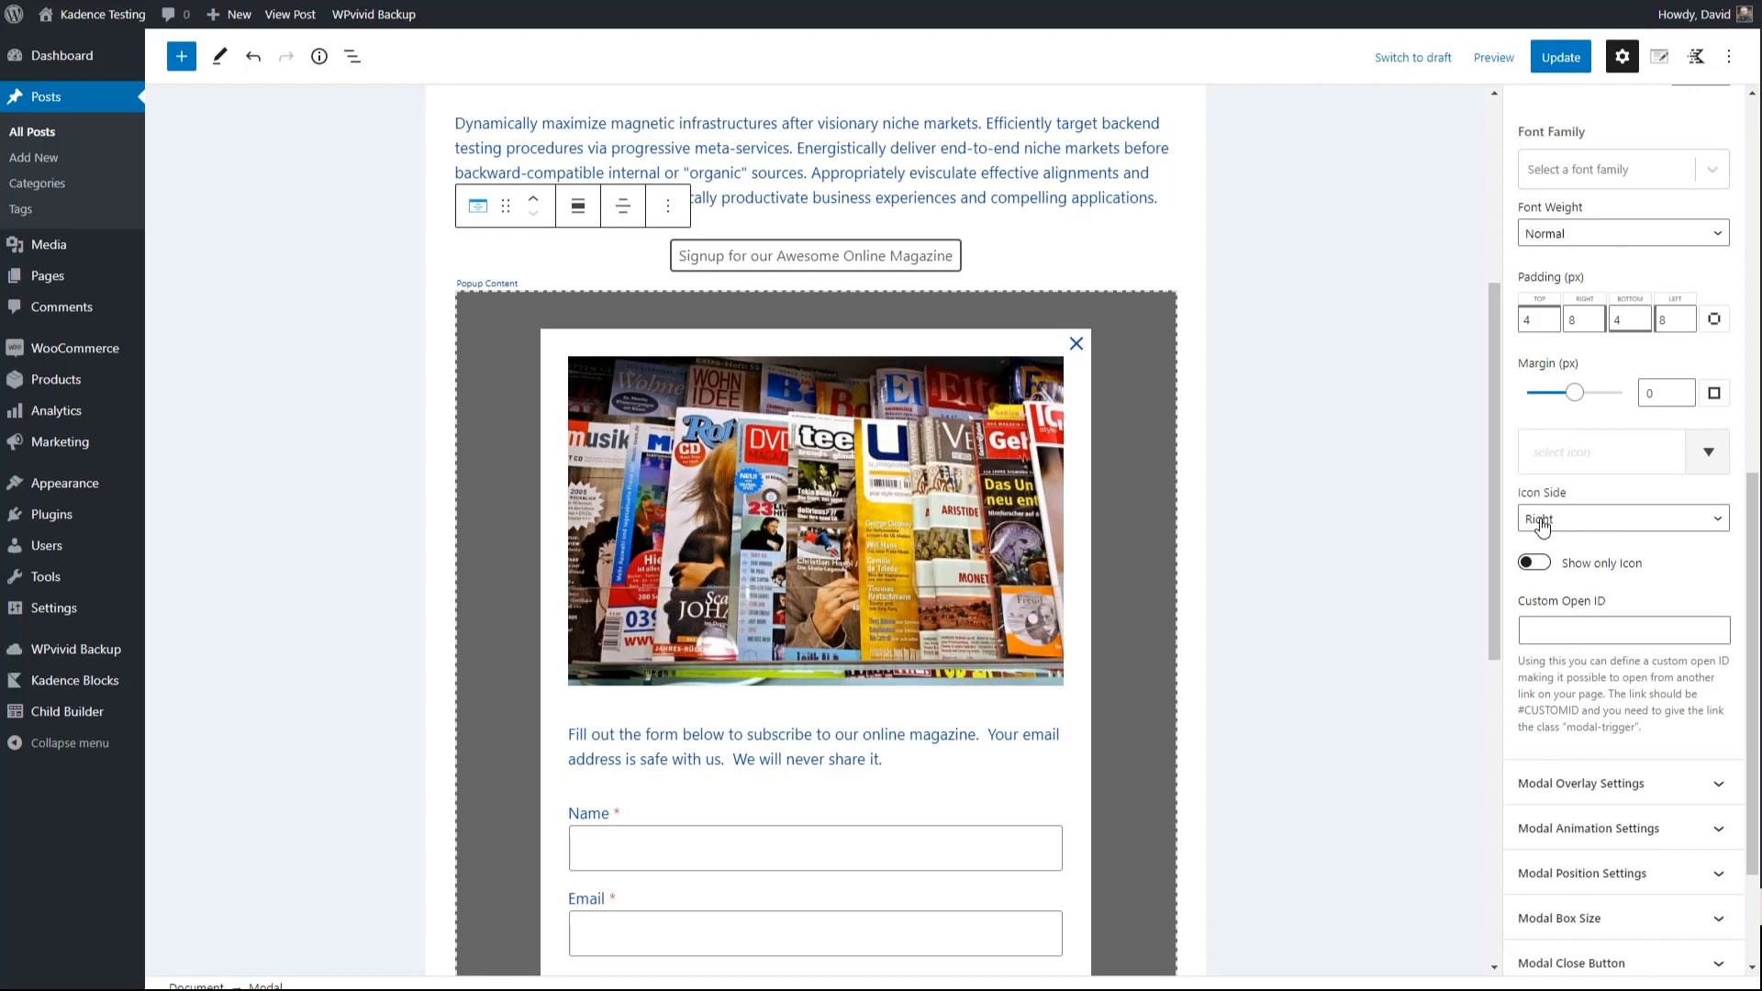
click(1639, 519)
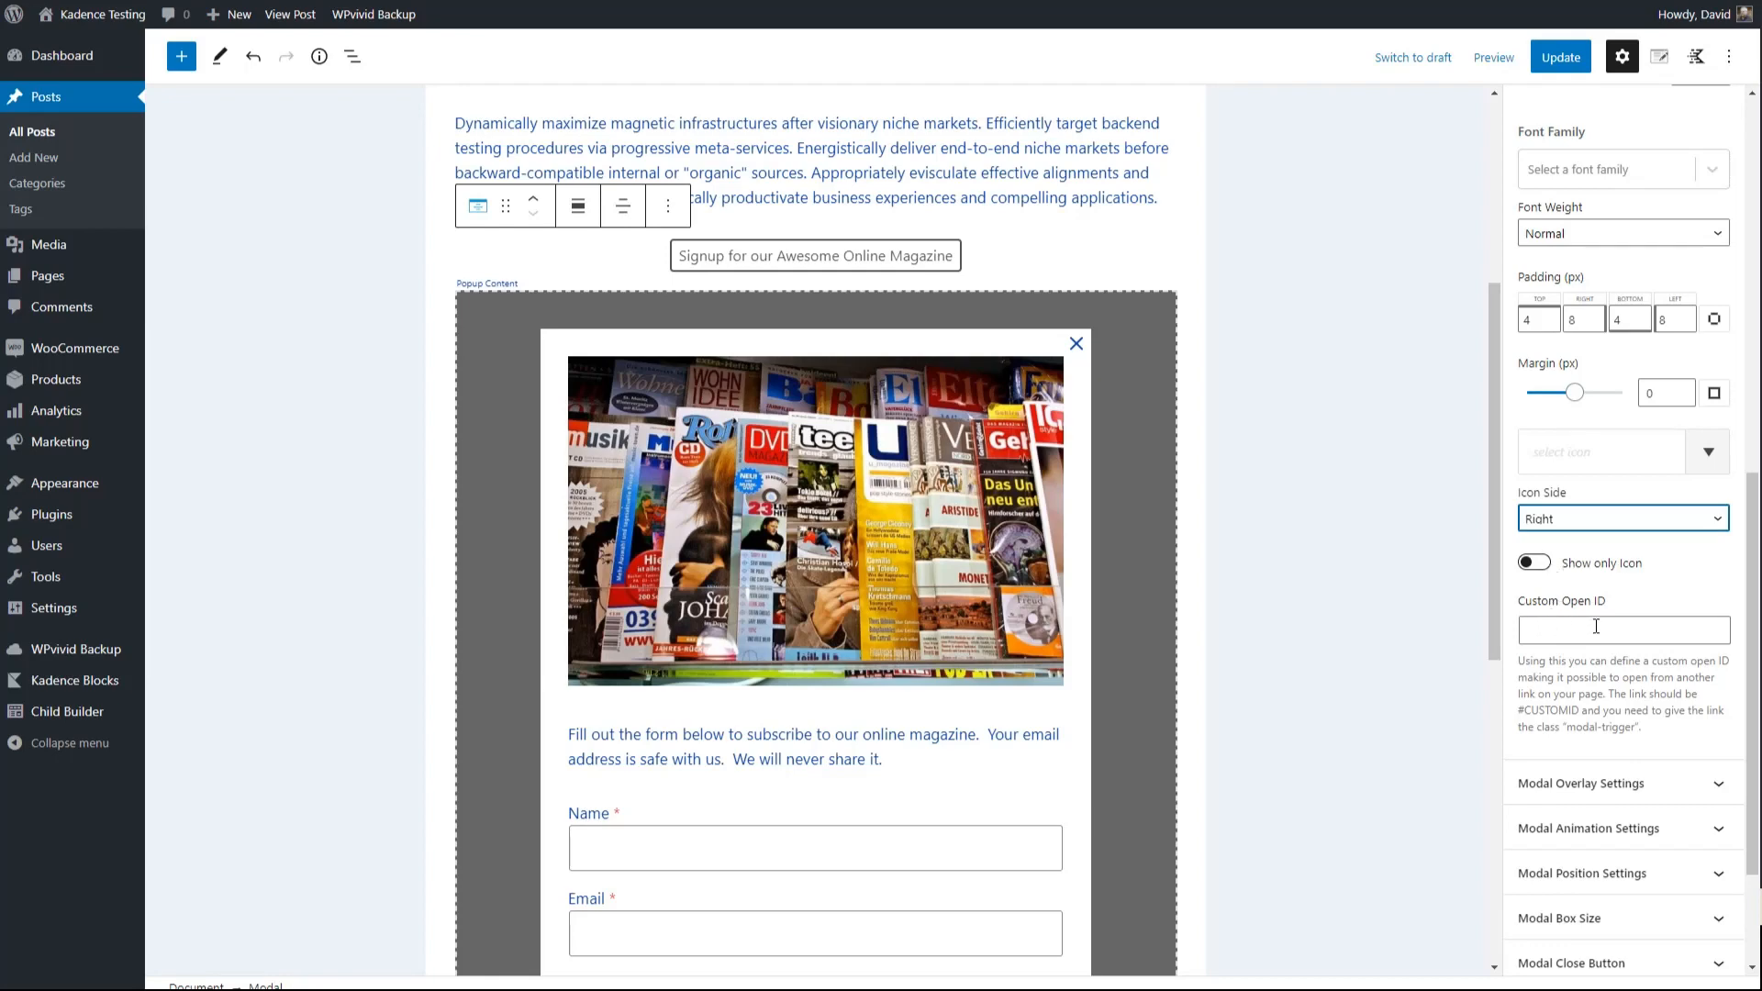
click(1548, 631)
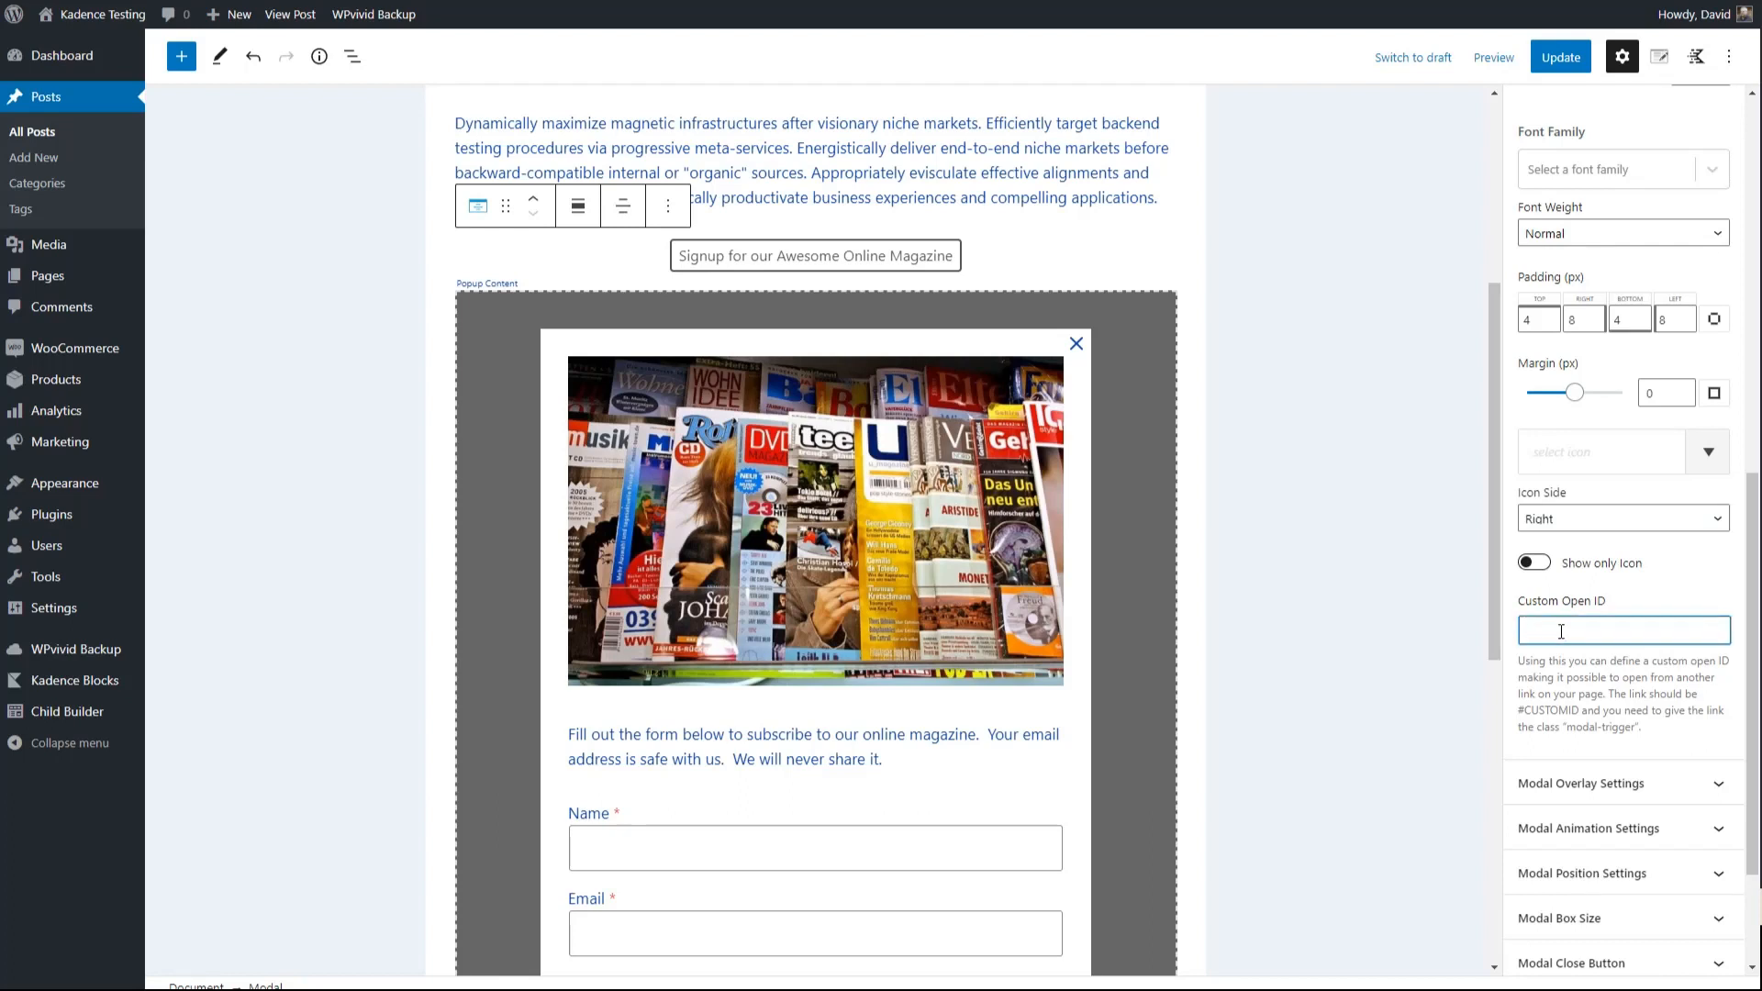
text(FirstModal)
scroll(1569, 637, up, 5)
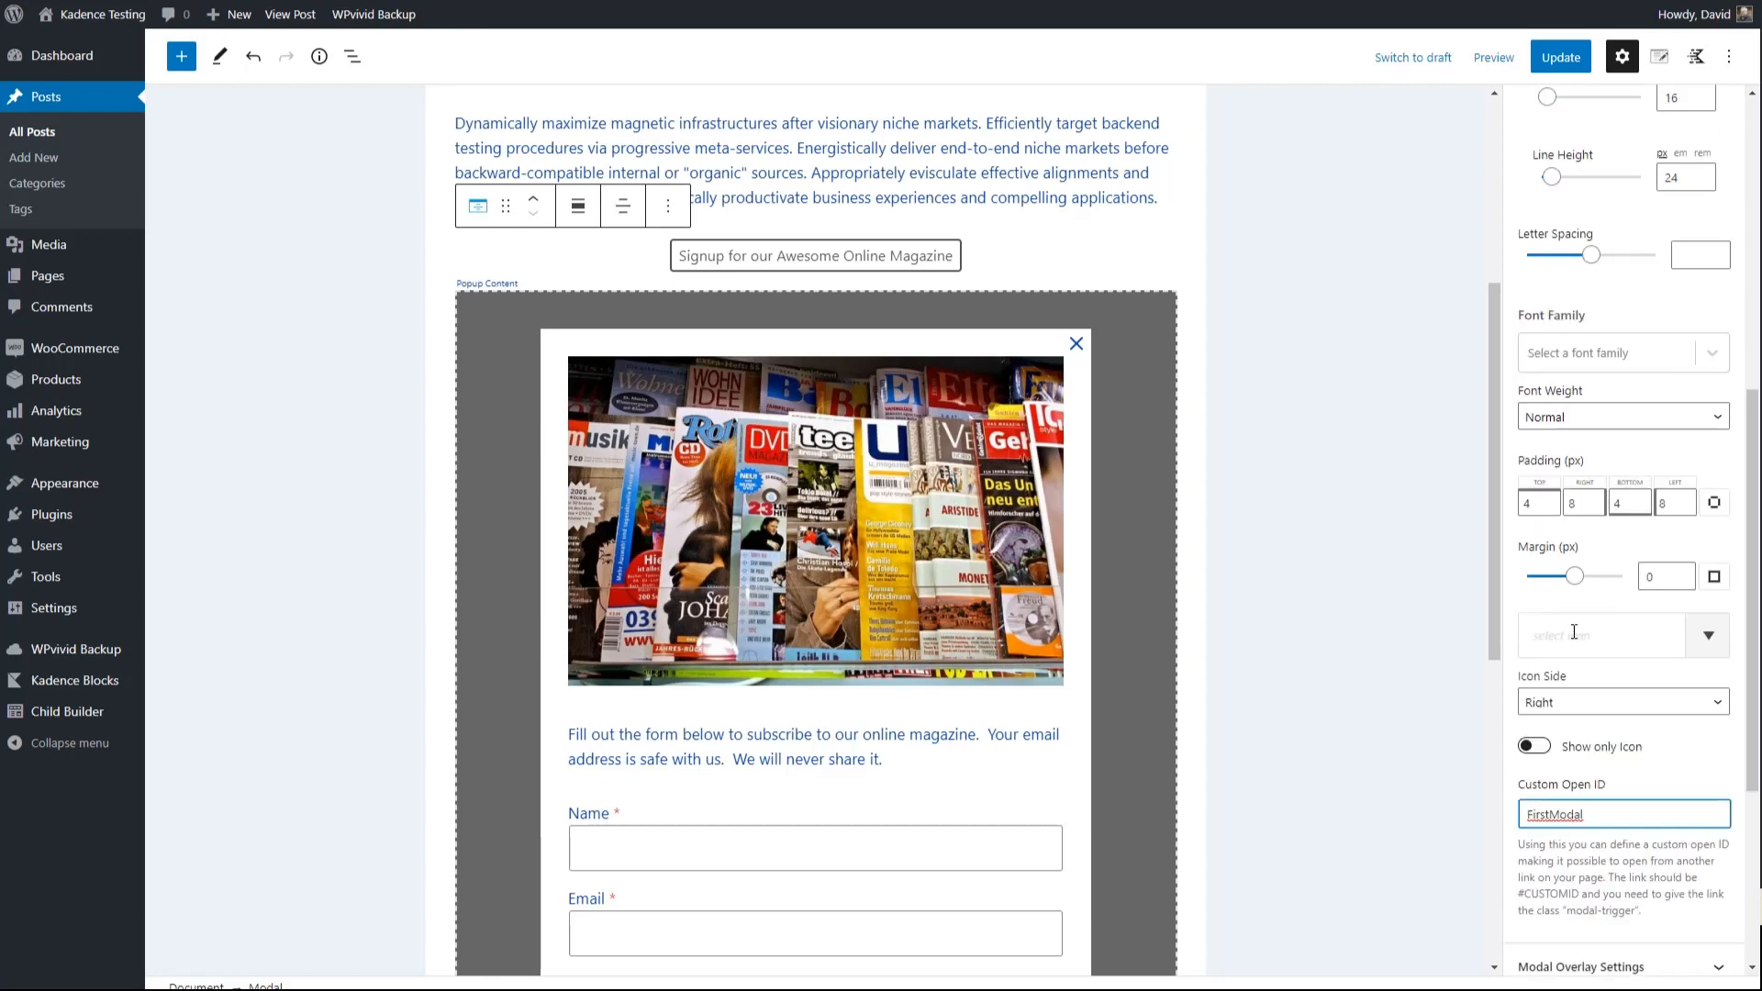
scroll(1575, 639, down, 3)
scroll(1575, 639, down, 3)
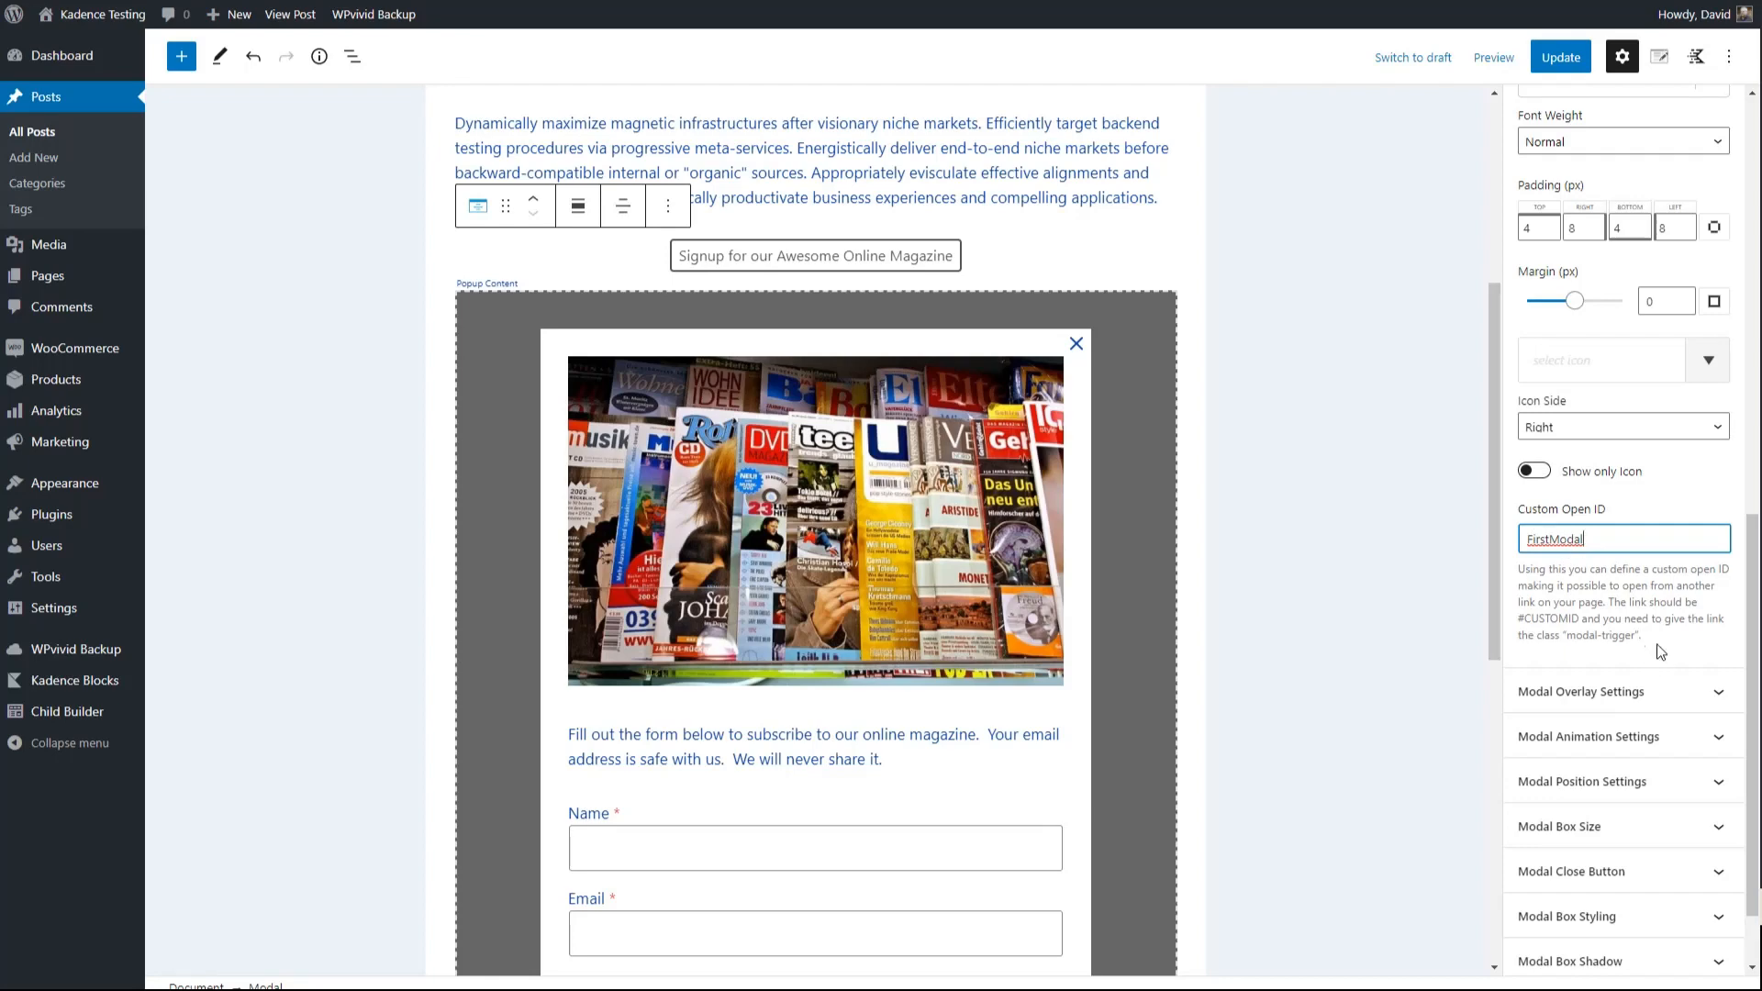
scroll(1655, 641, down, 1)
scroll(1643, 569, up, 8)
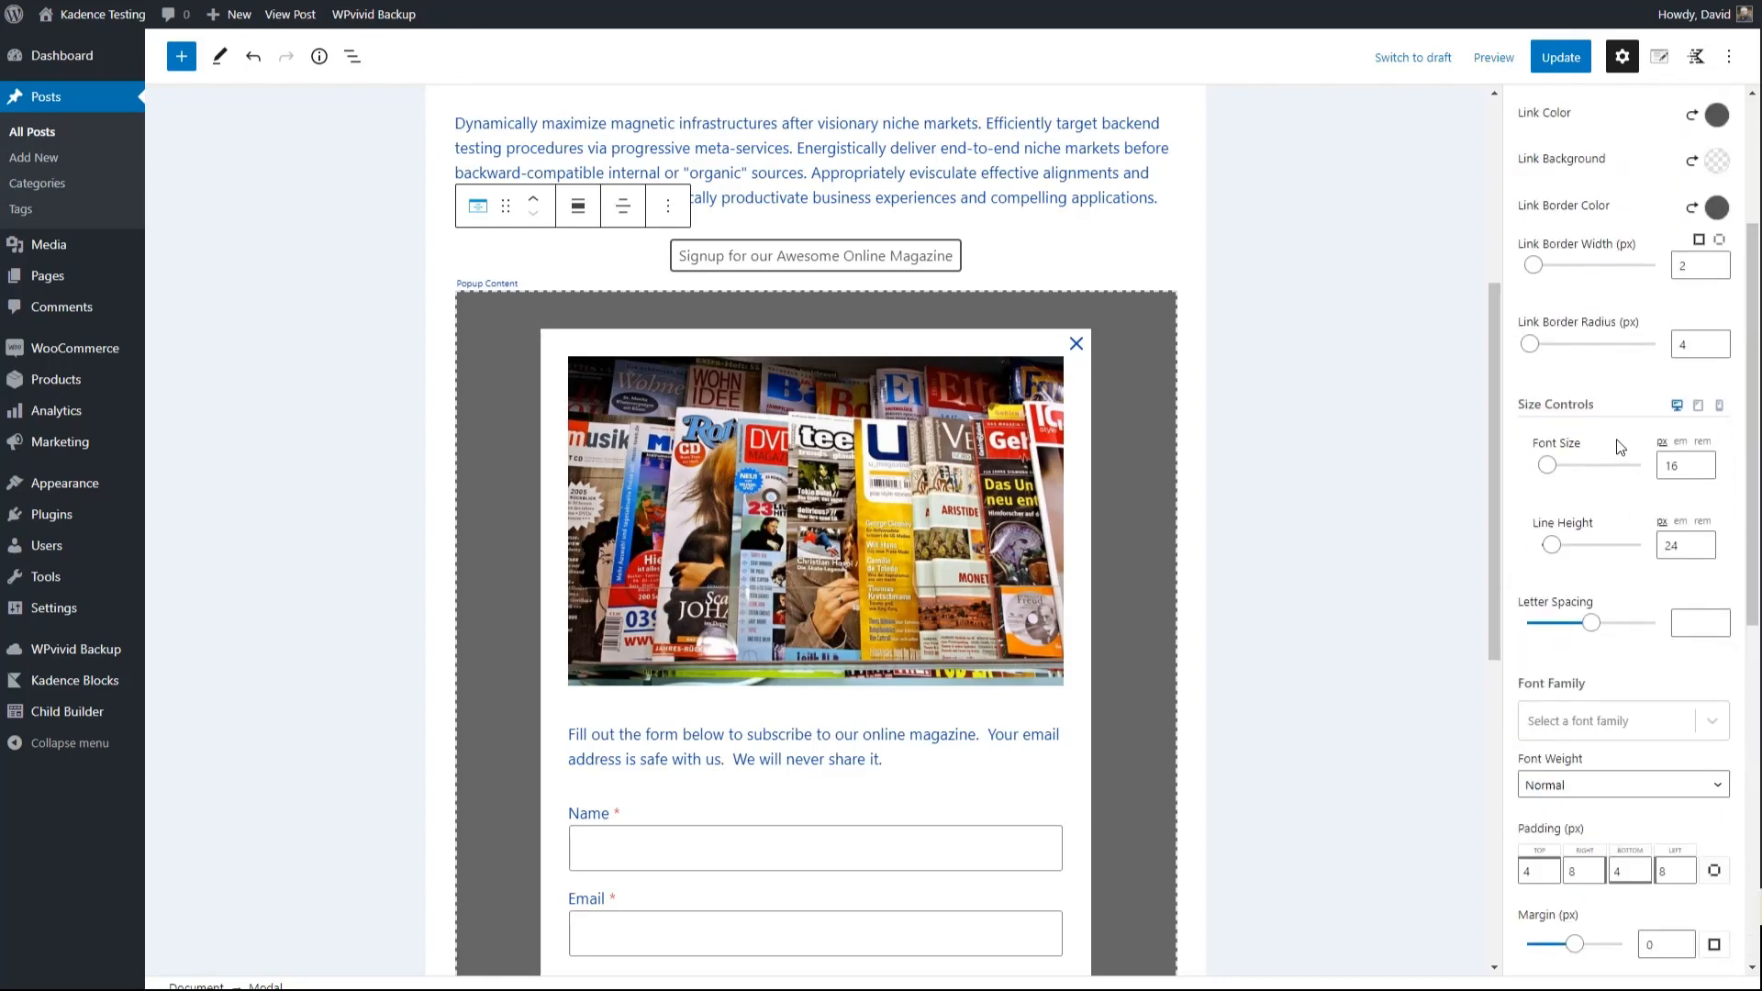
scroll(1605, 385, up, 4)
click(1592, 204)
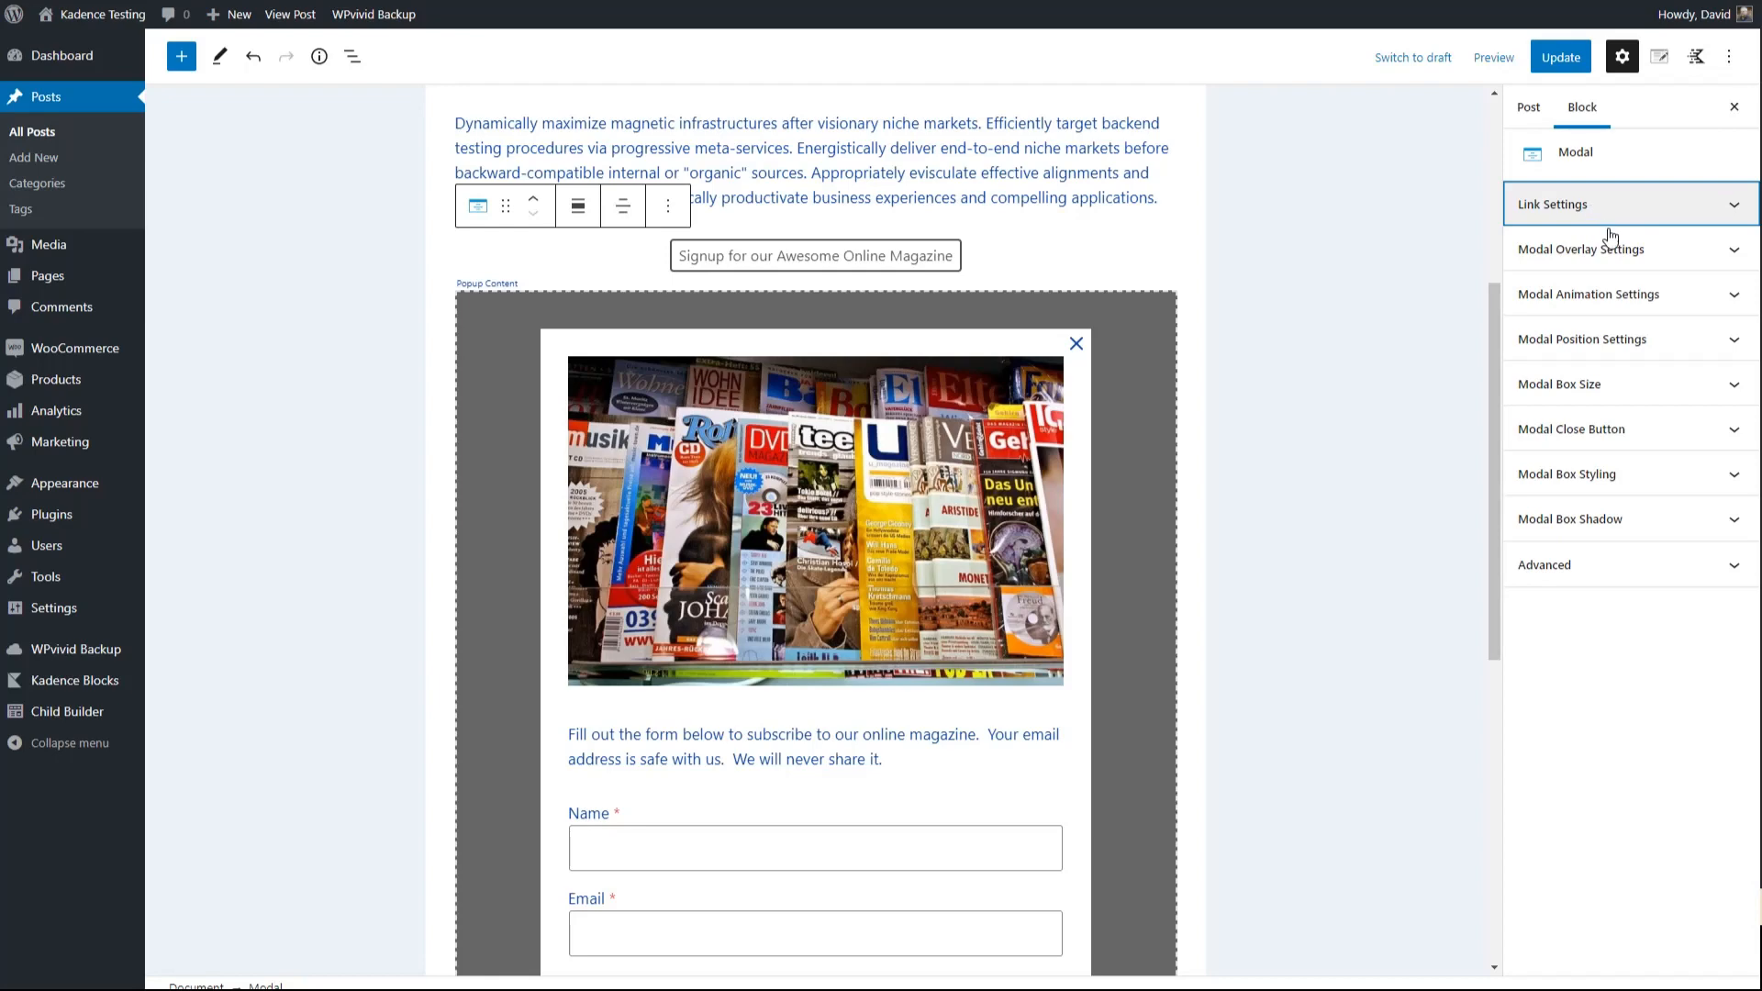
Review the modal's overlay background color setting and its available open and close animations
click(1668, 251)
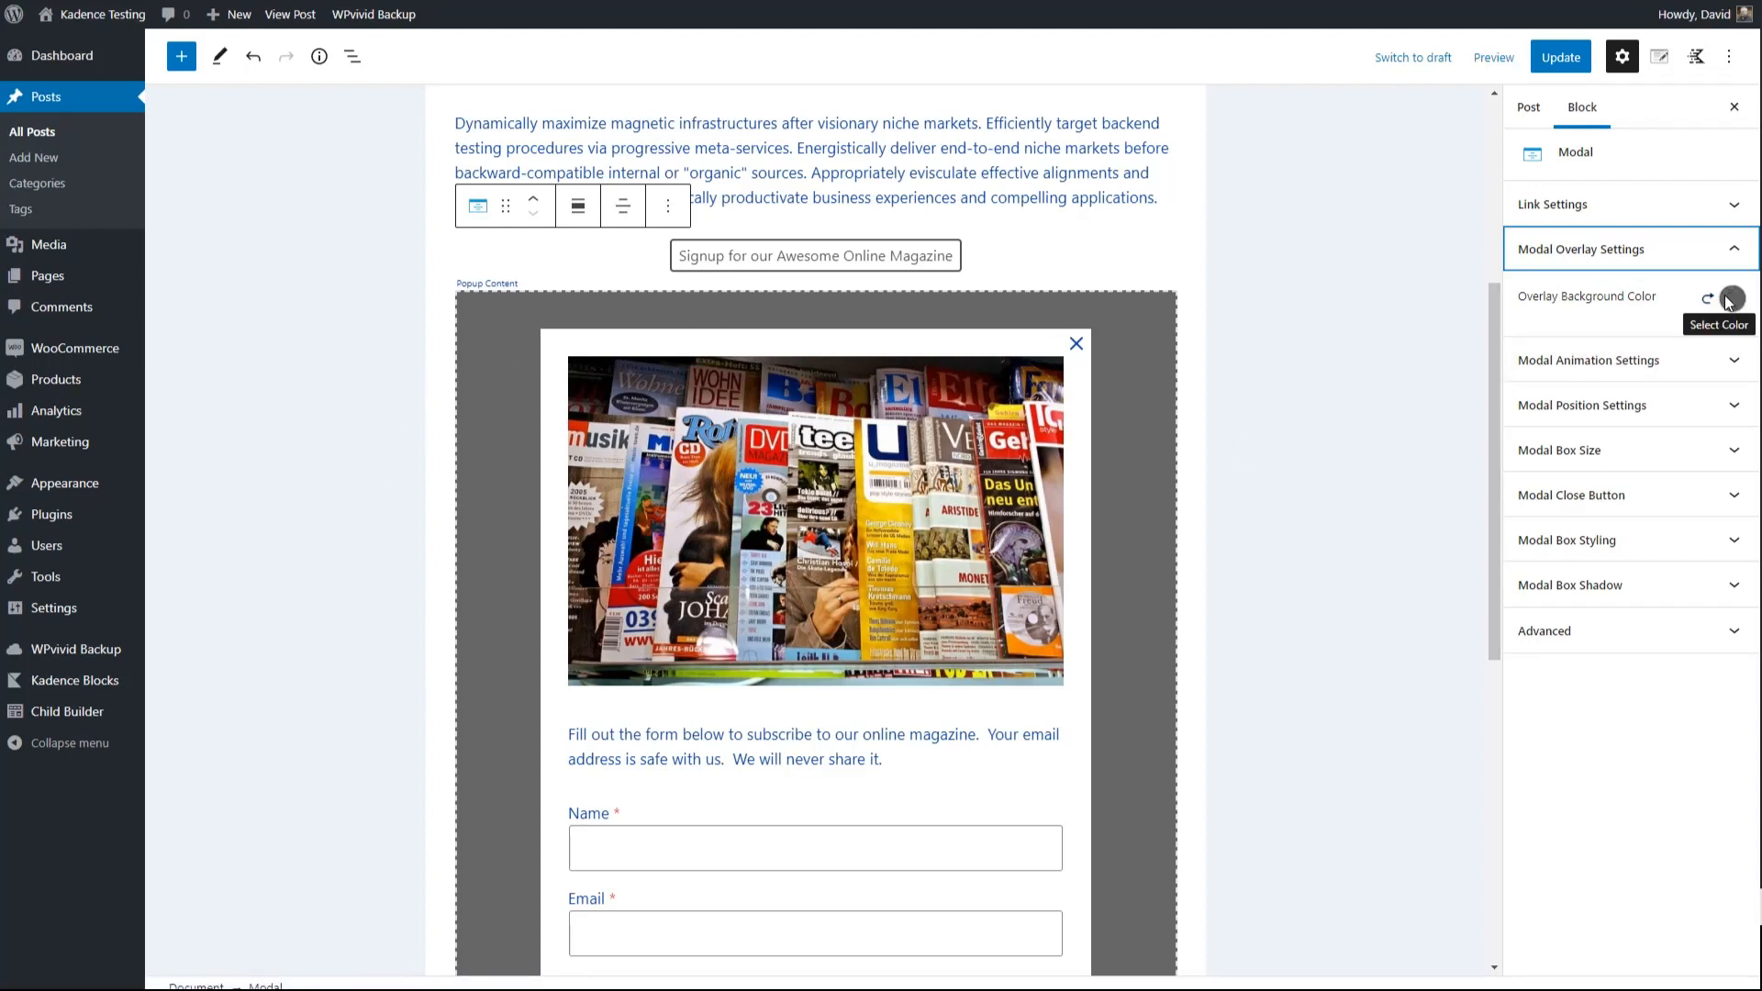
click(1735, 369)
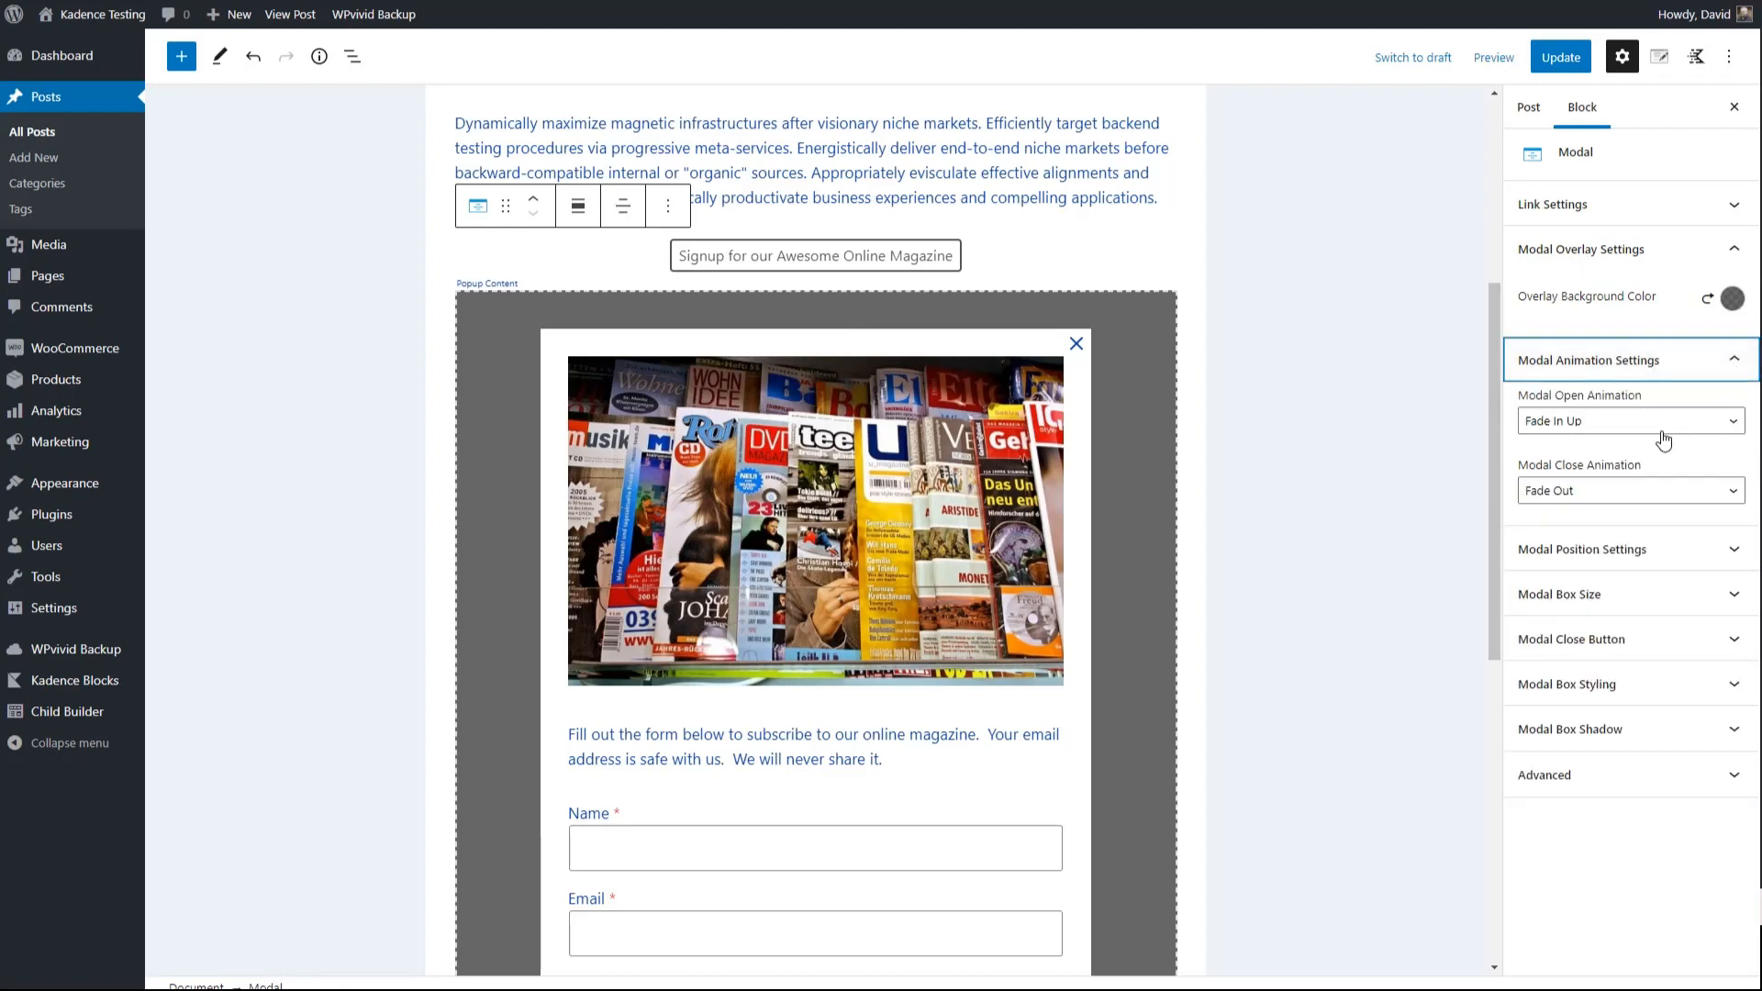
click(1725, 422)
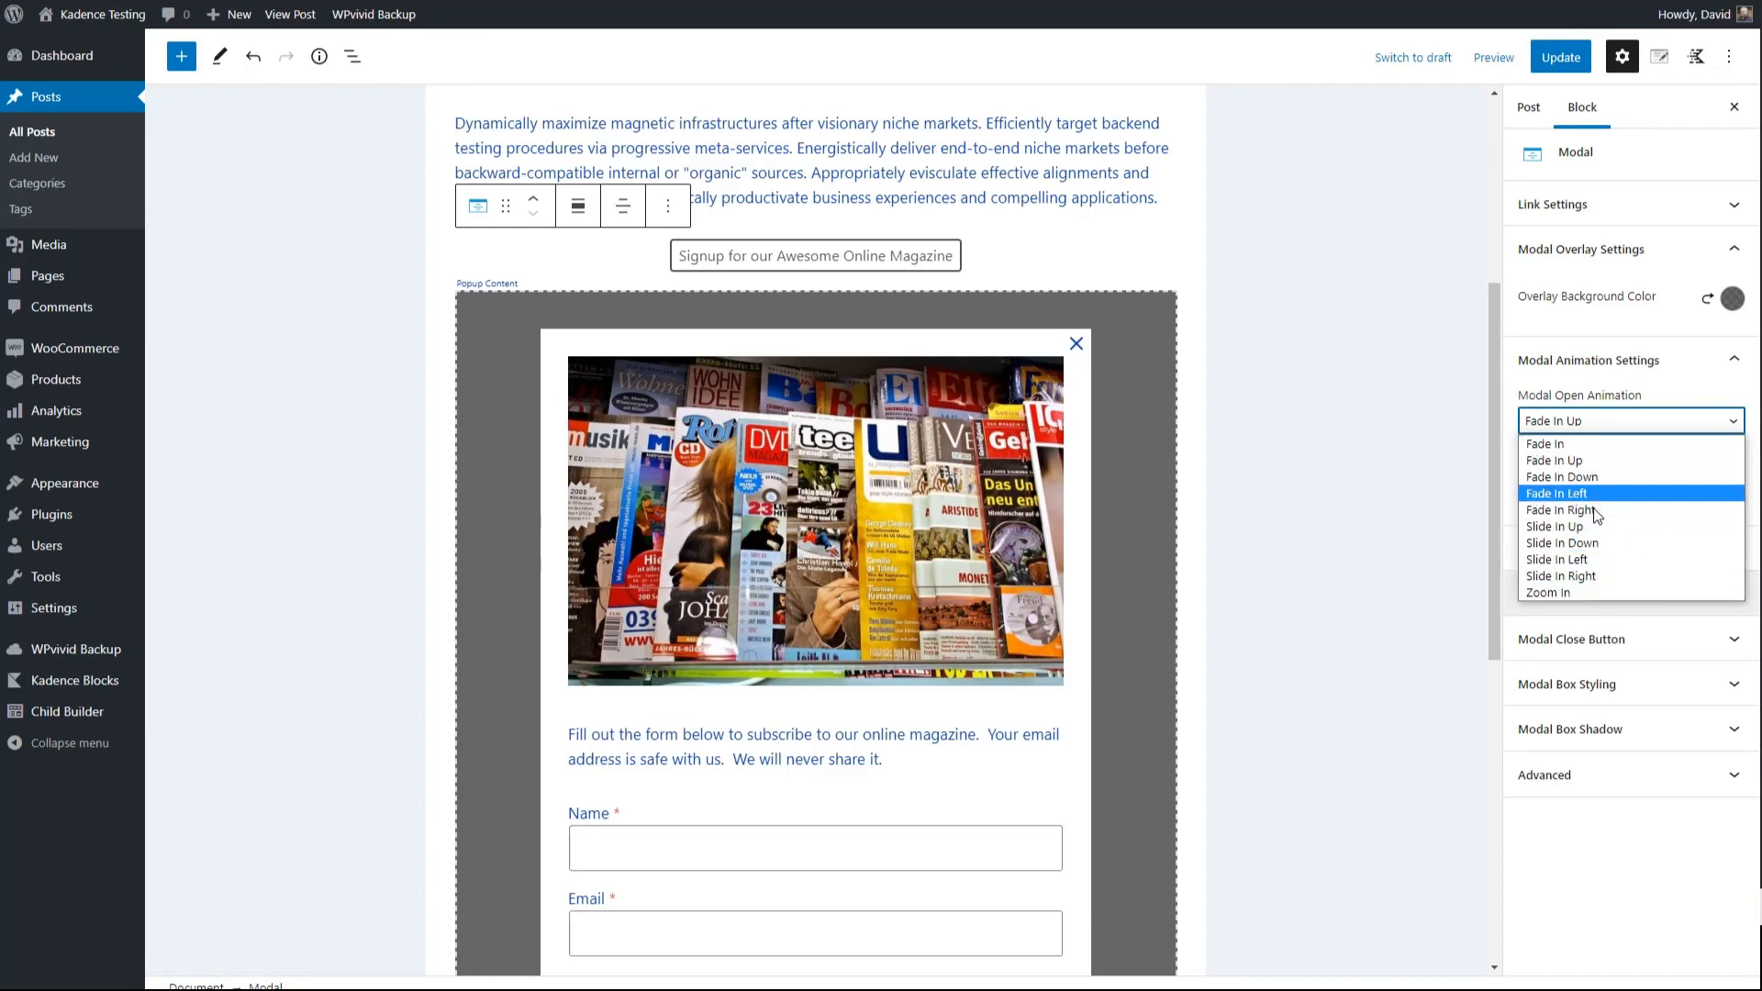
click(1648, 430)
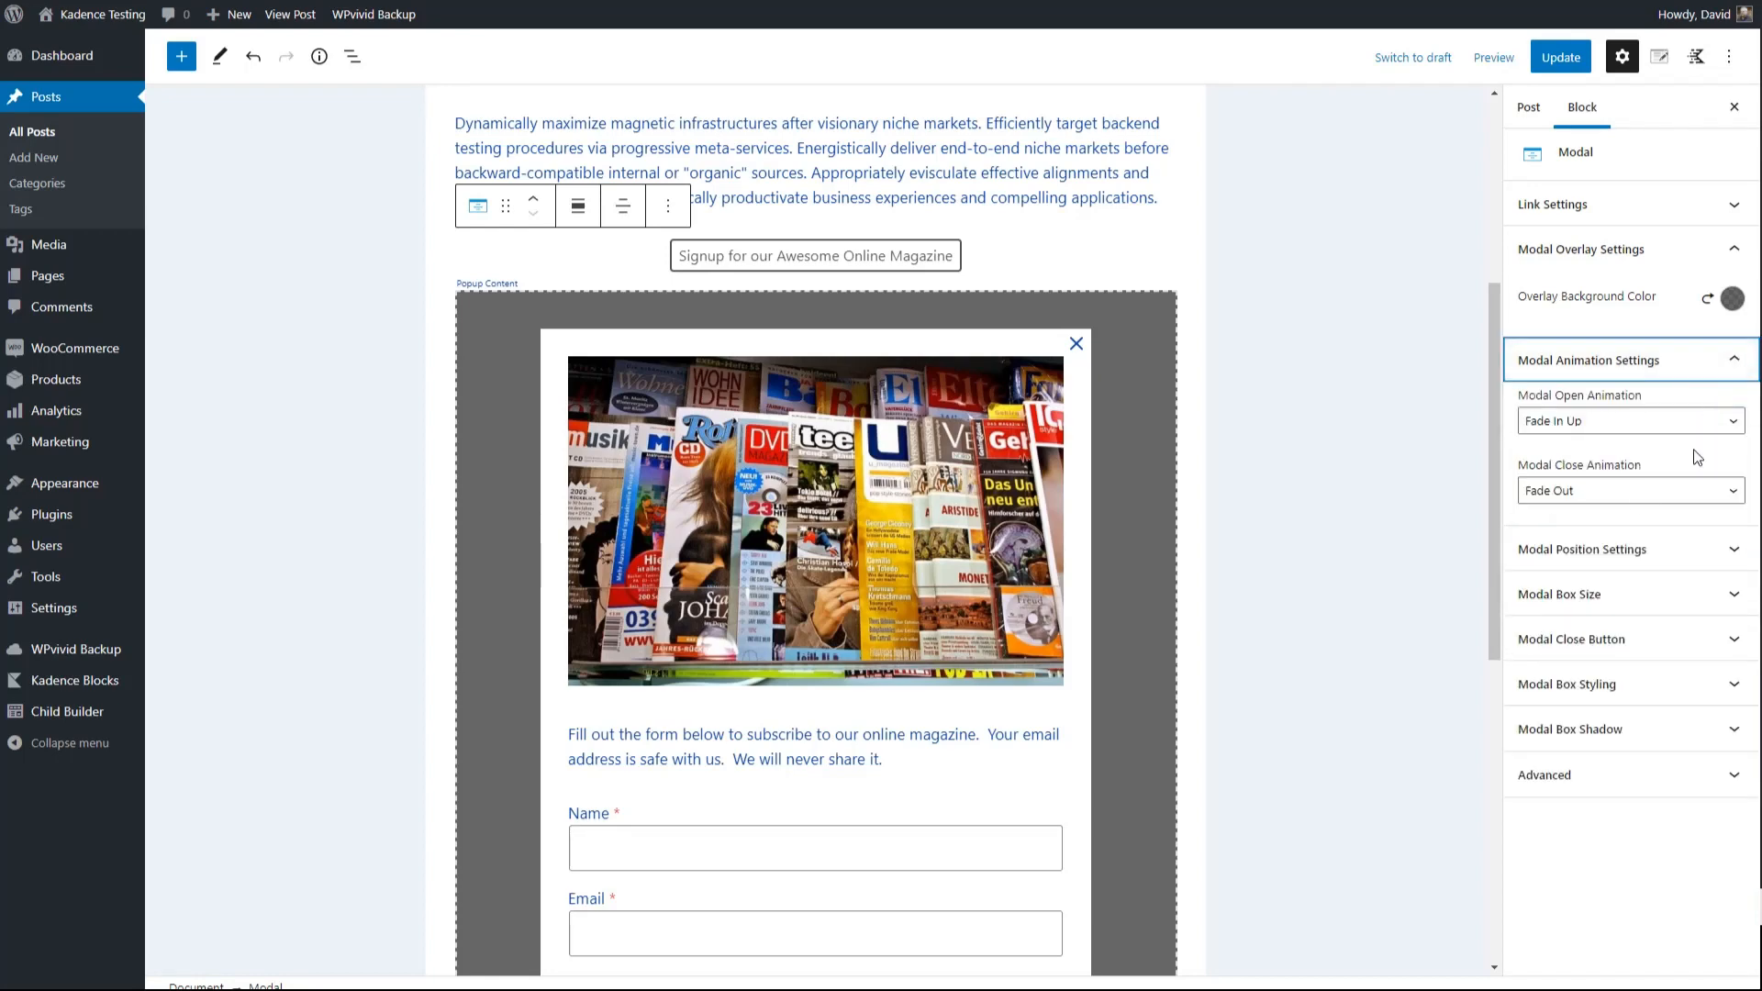
click(1708, 493)
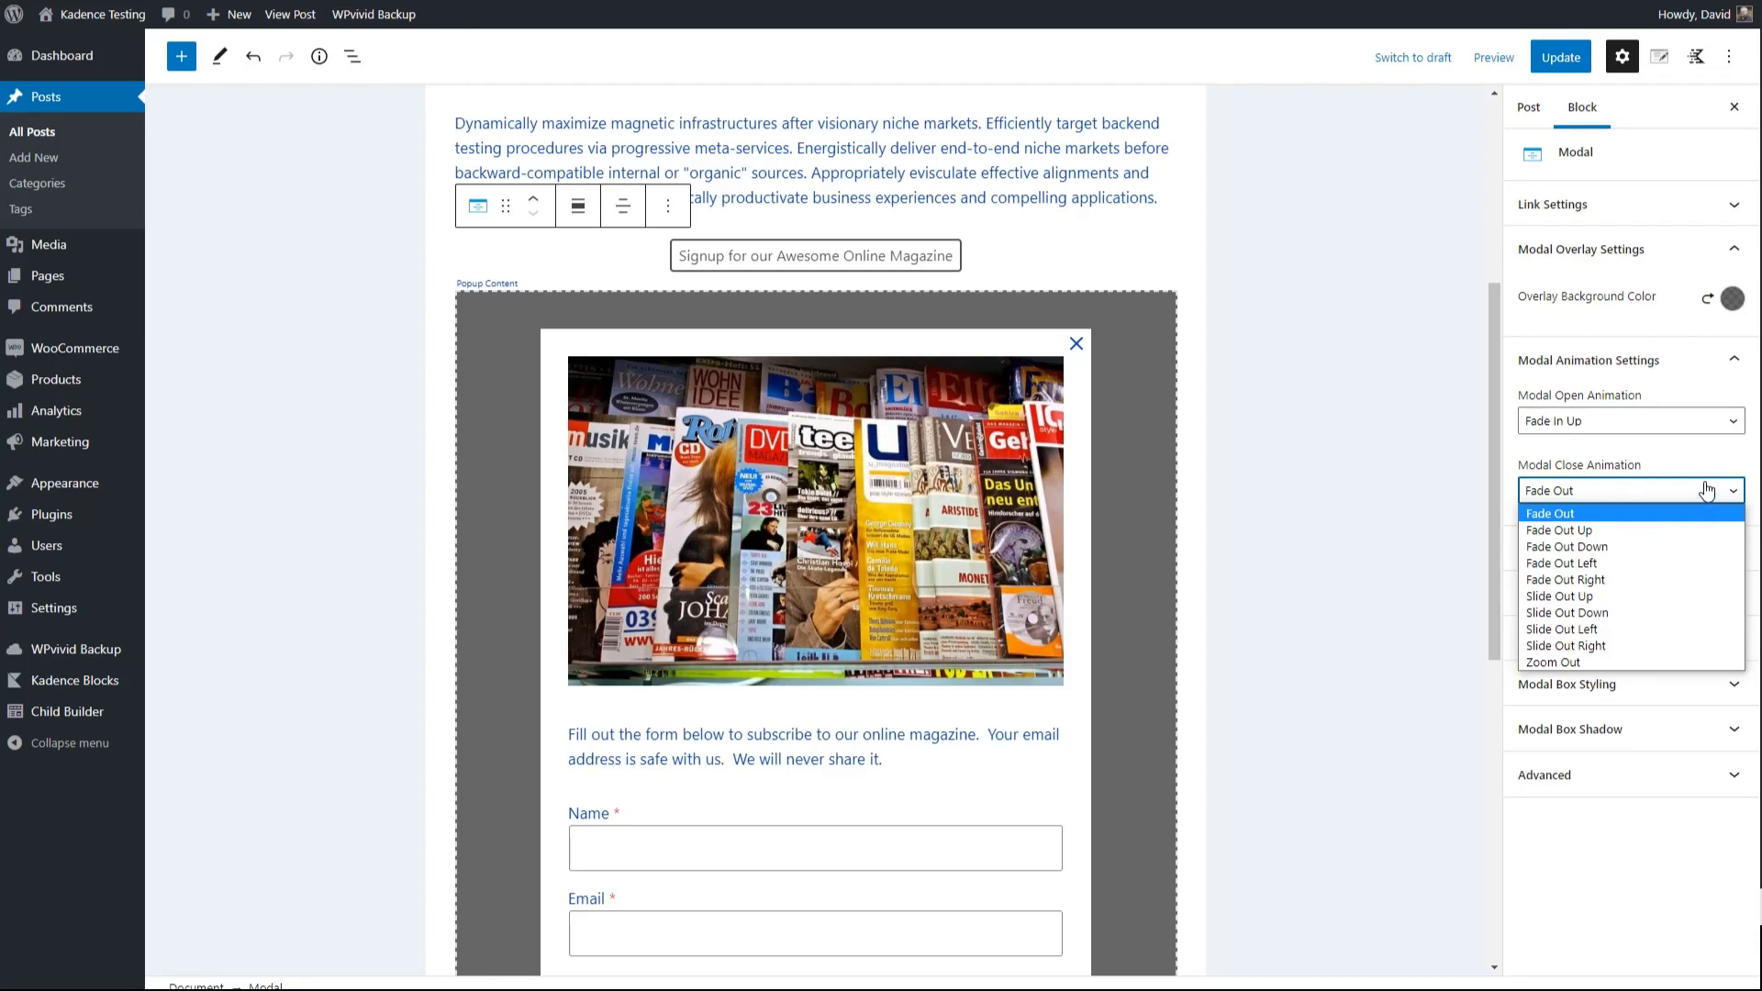
click(1688, 461)
click(1682, 365)
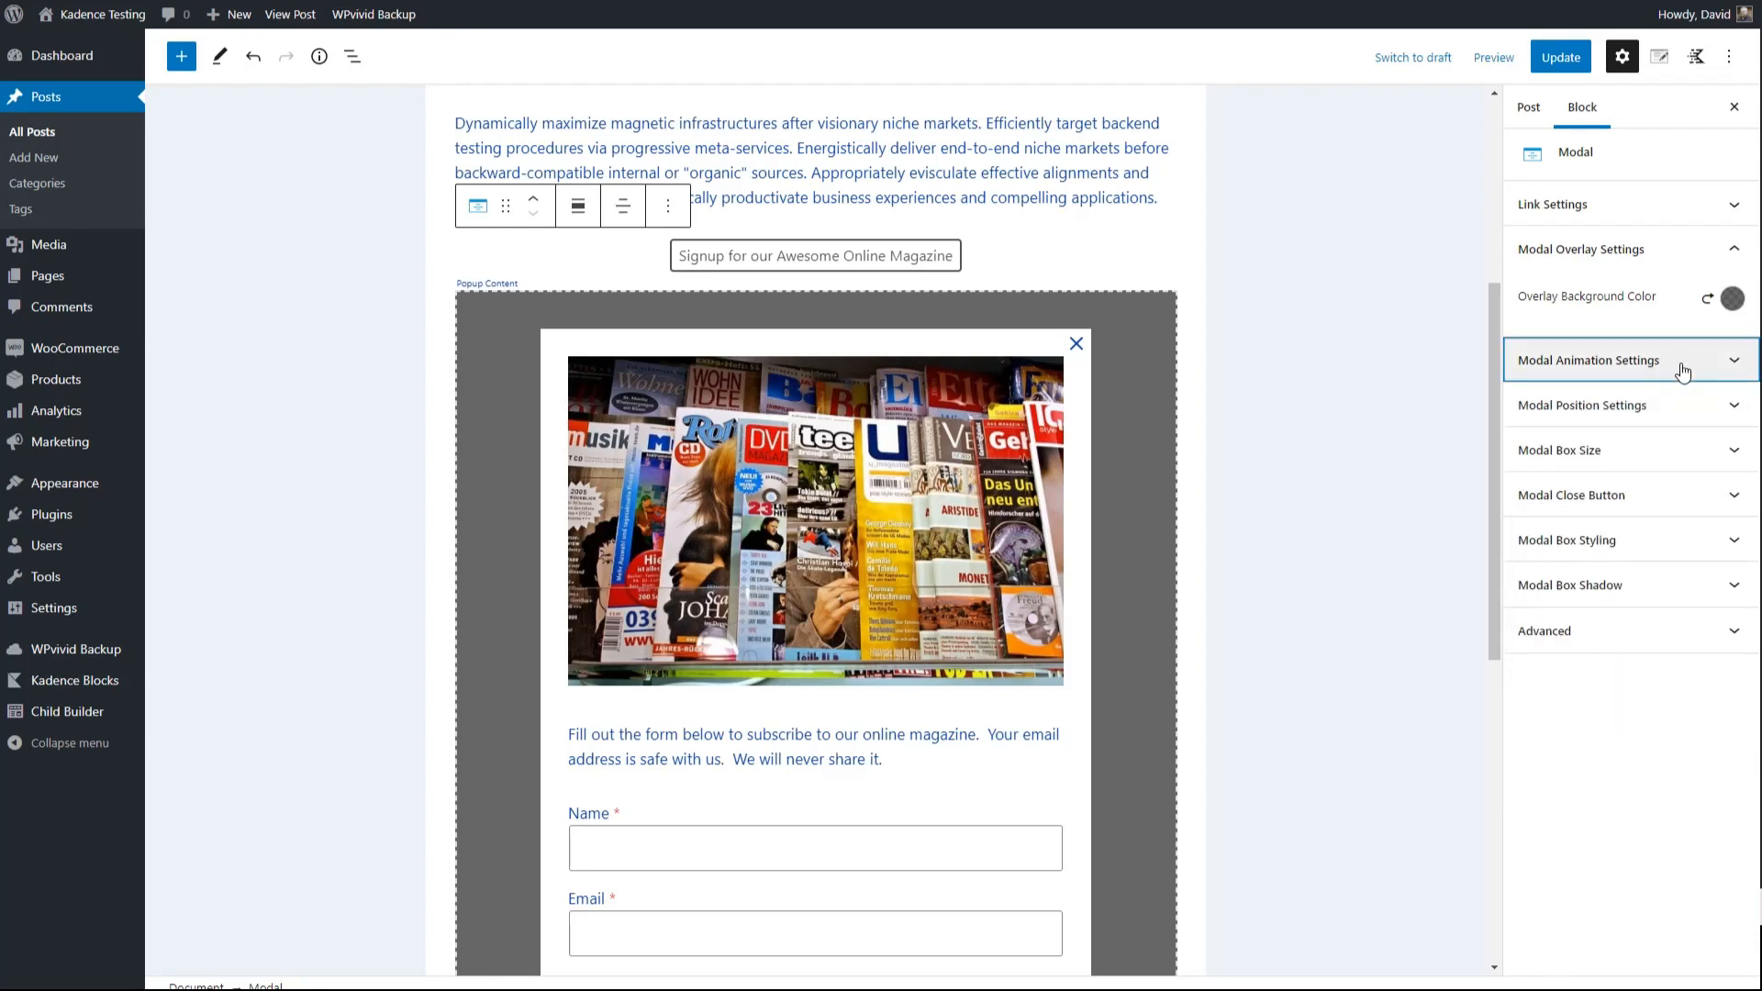
Review the horizontal and vertical alignment options in the modal's position settings
click(1684, 418)
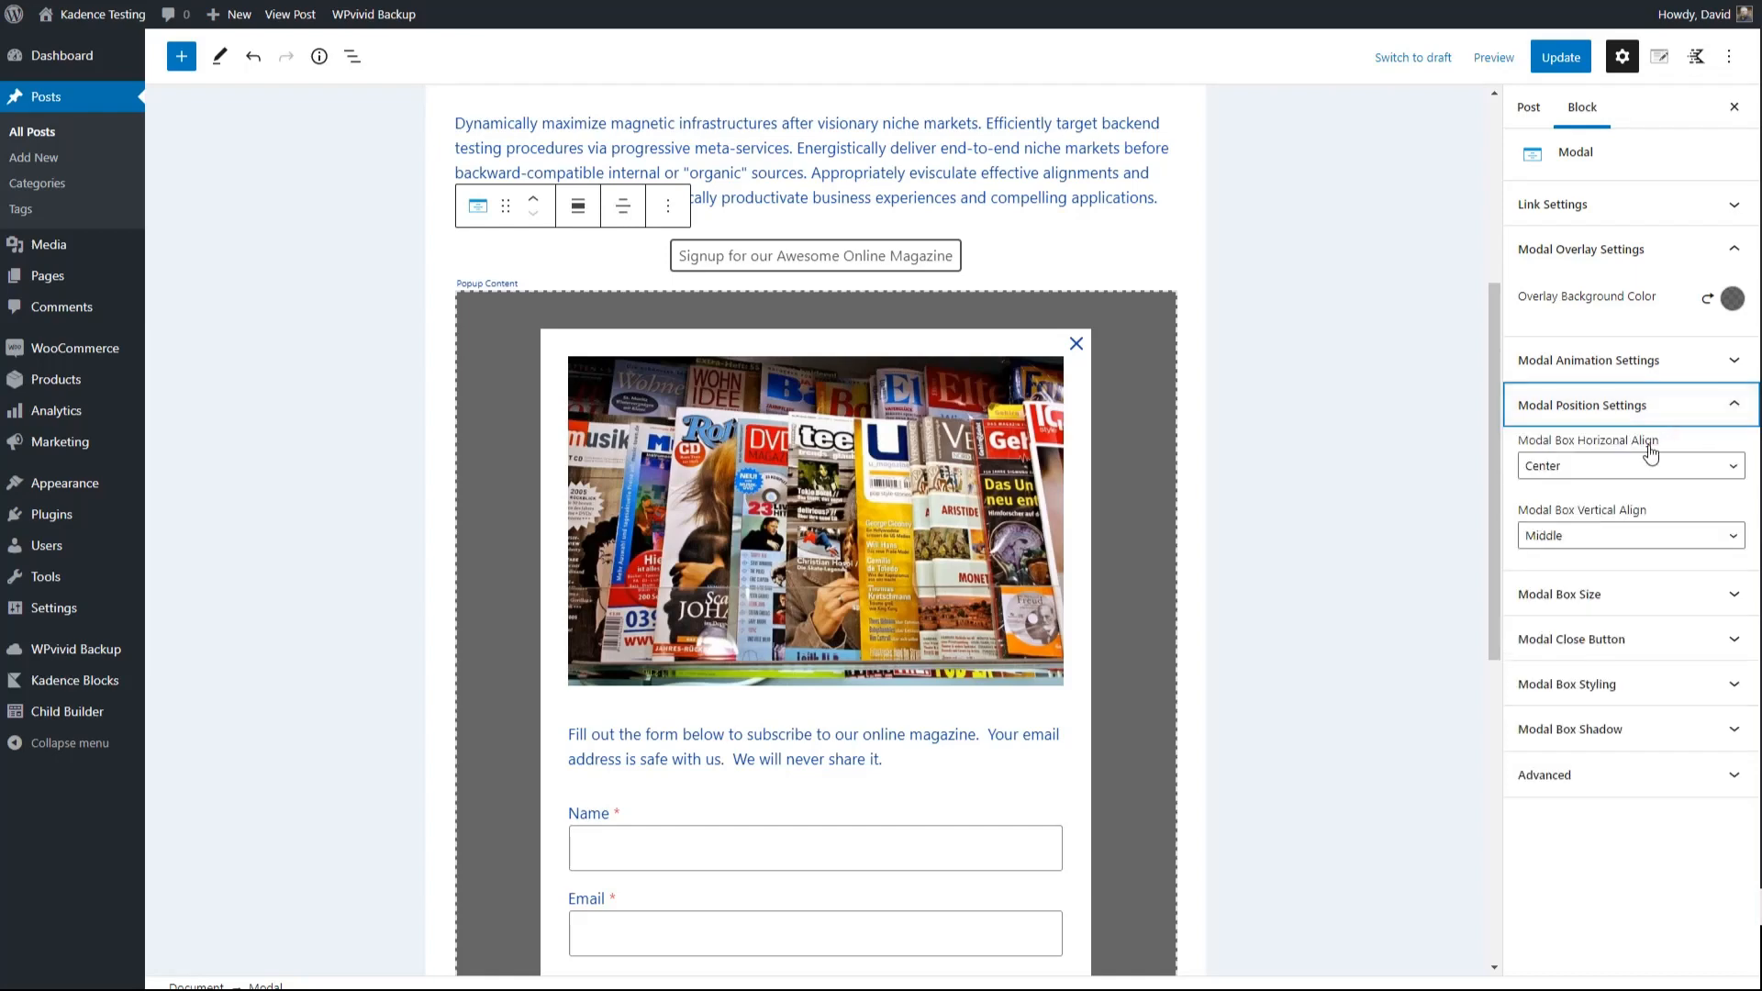
click(1614, 471)
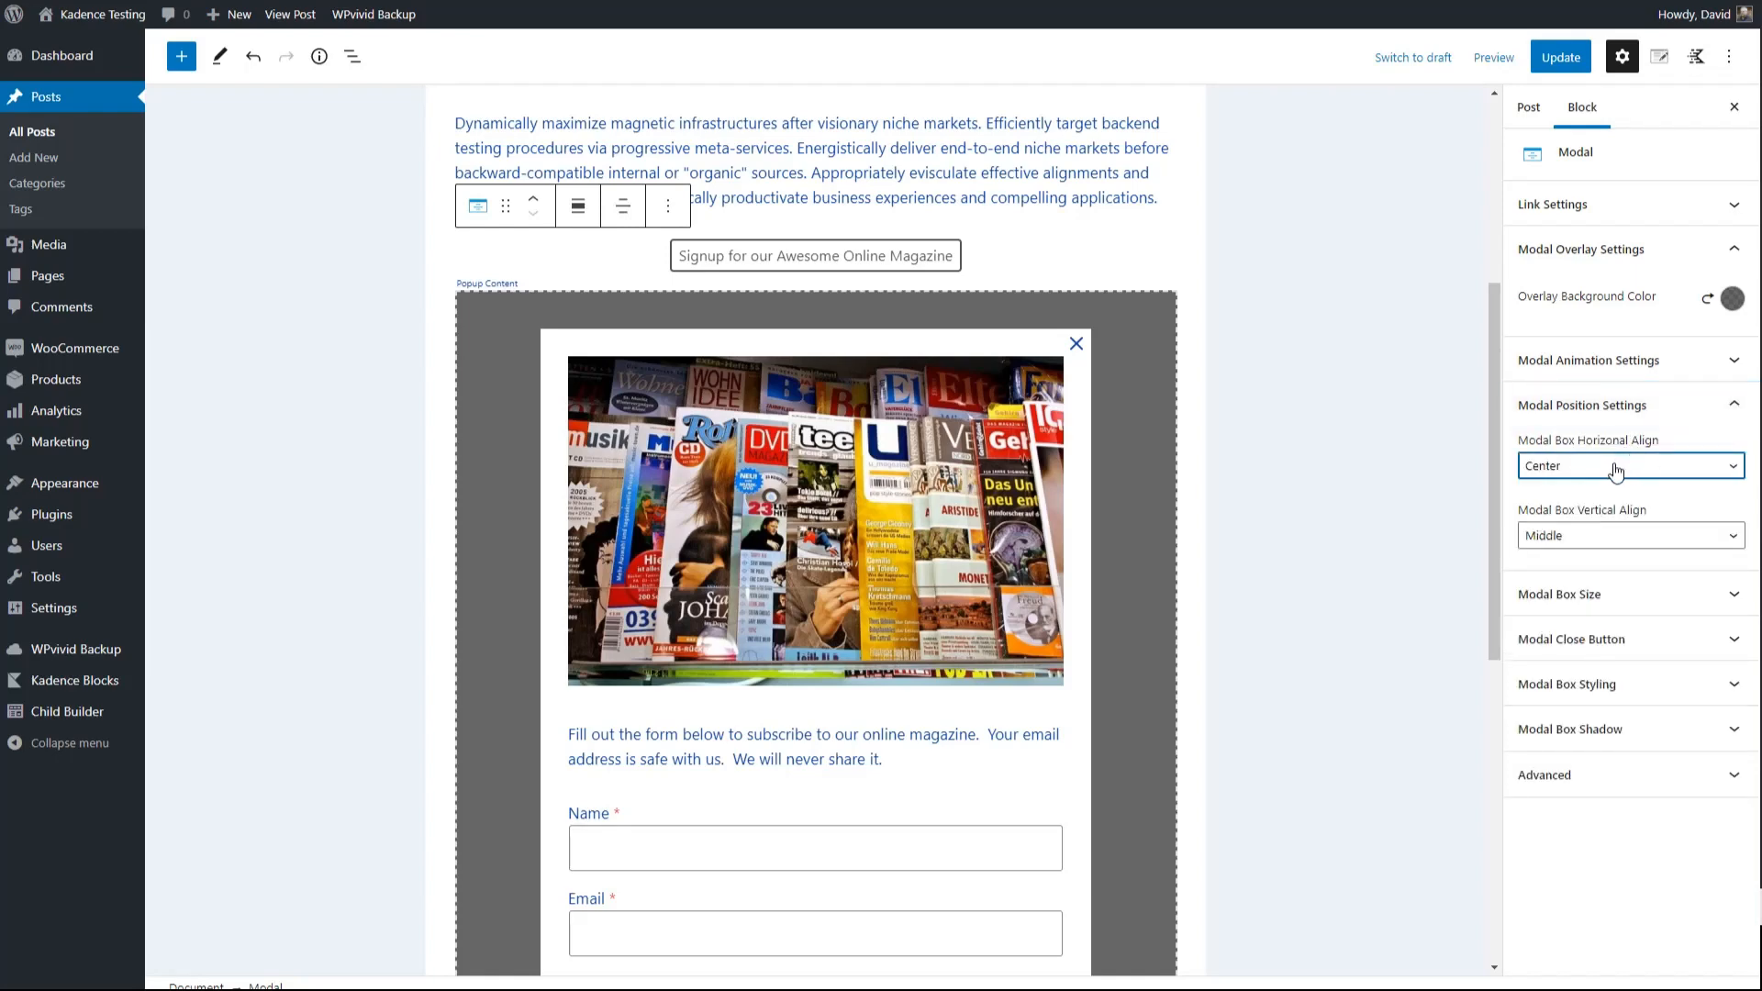
click(1616, 472)
click(1616, 471)
click(1624, 548)
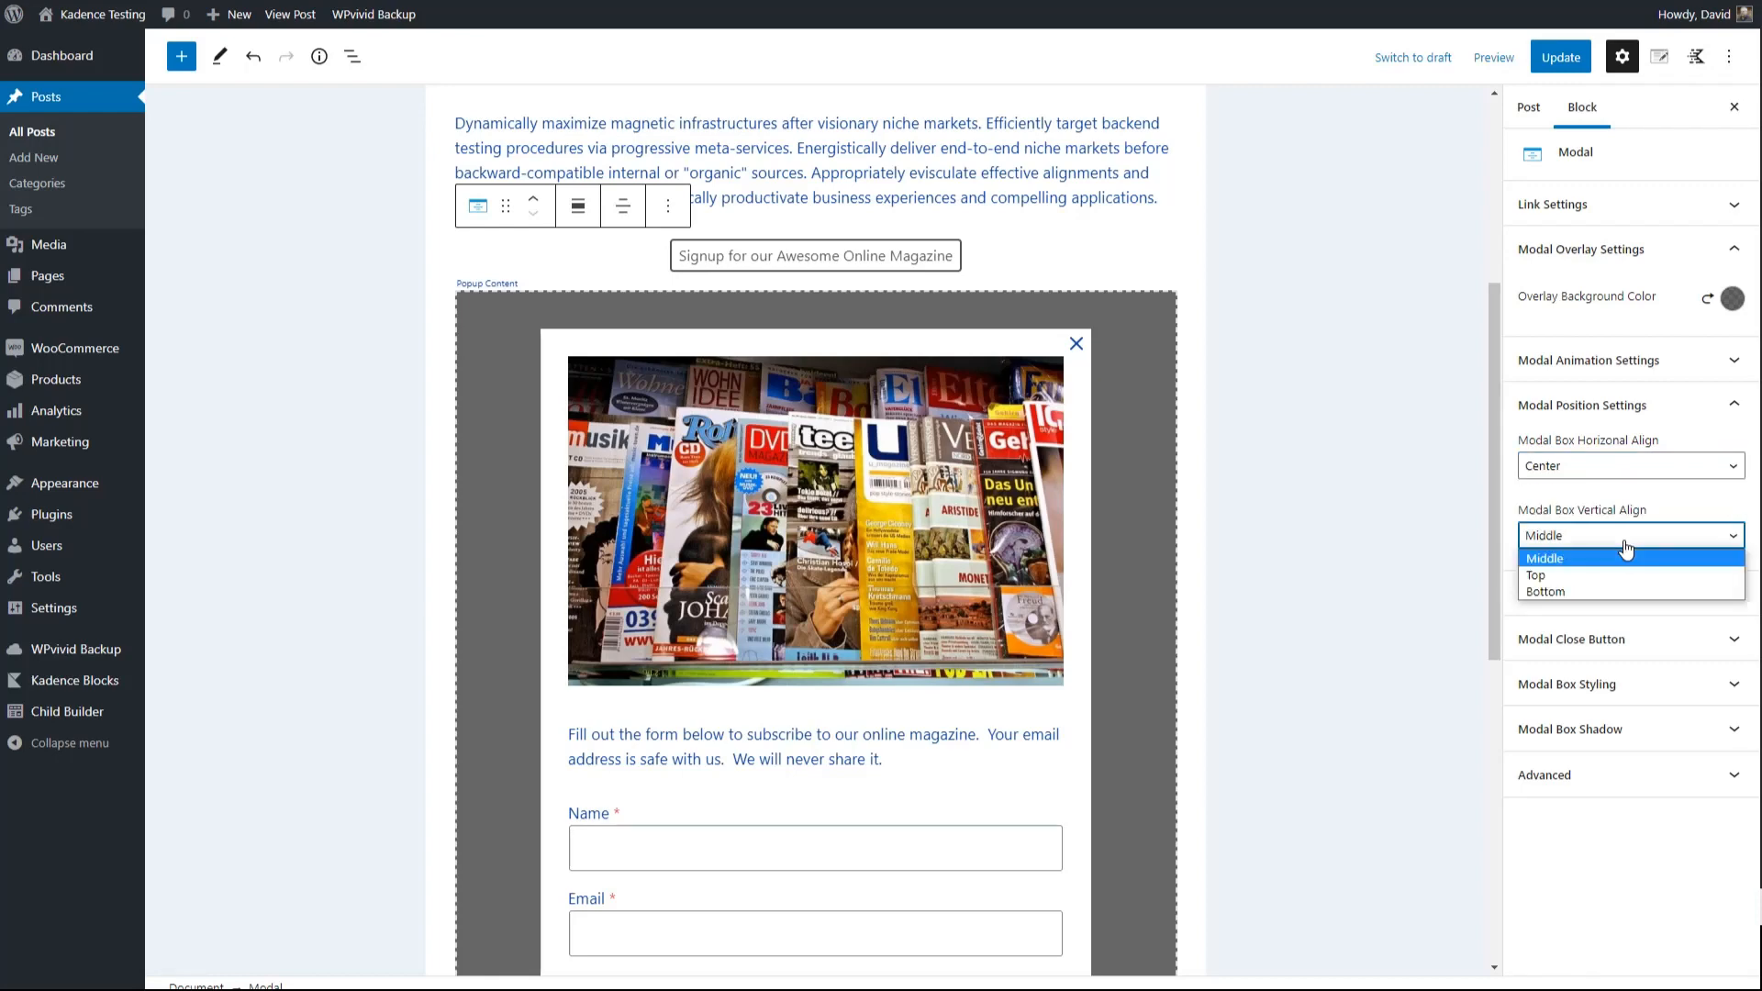
click(1626, 556)
Review the modal's box size options, keeping the height at Fit to Content, and open the close button settings
click(1669, 596)
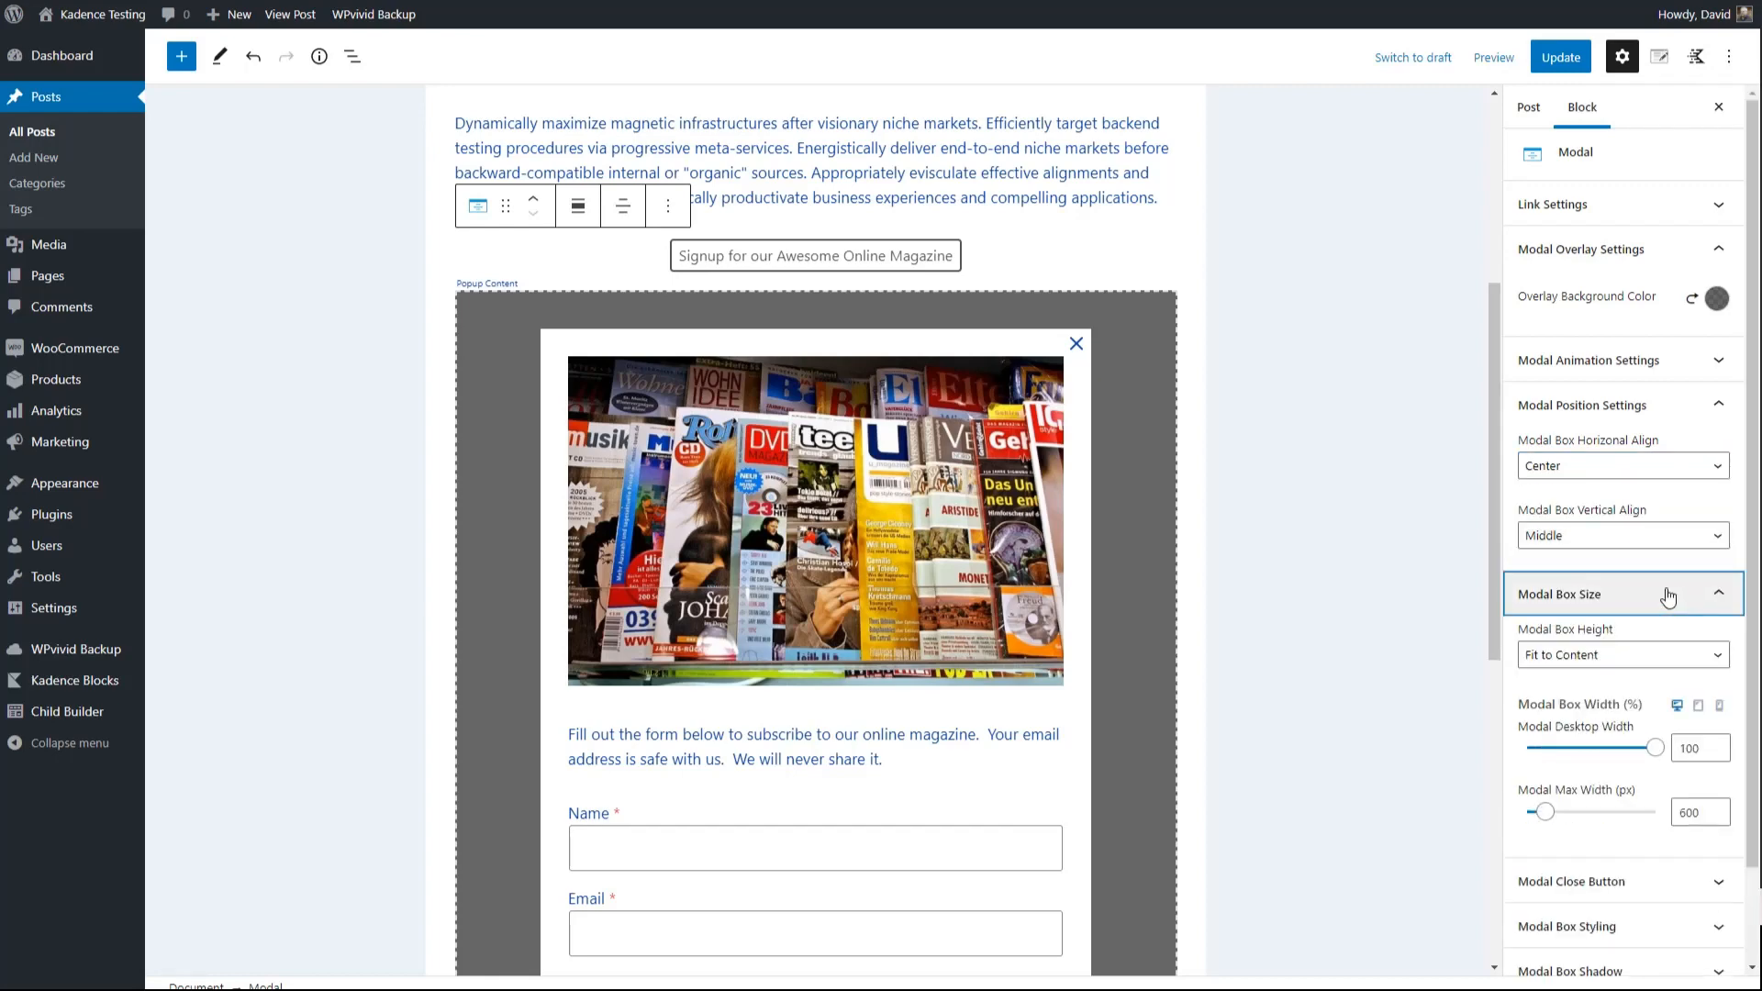
scroll(1669, 597, down, 1)
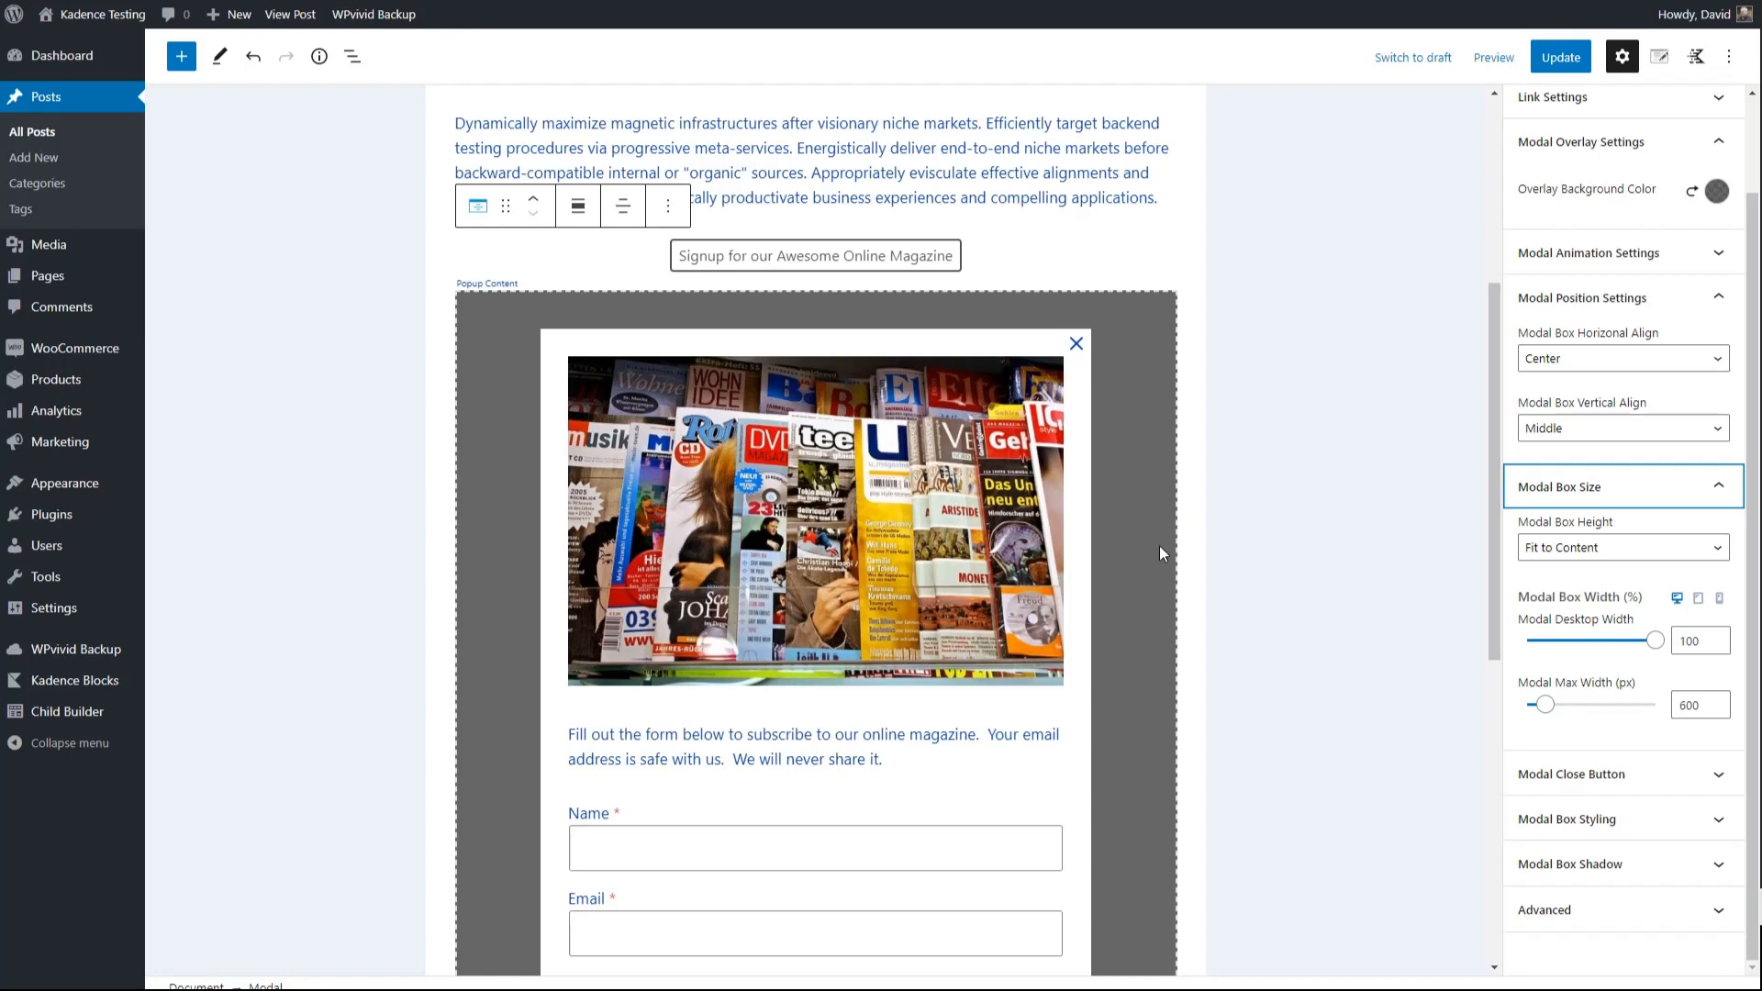
click(1714, 549)
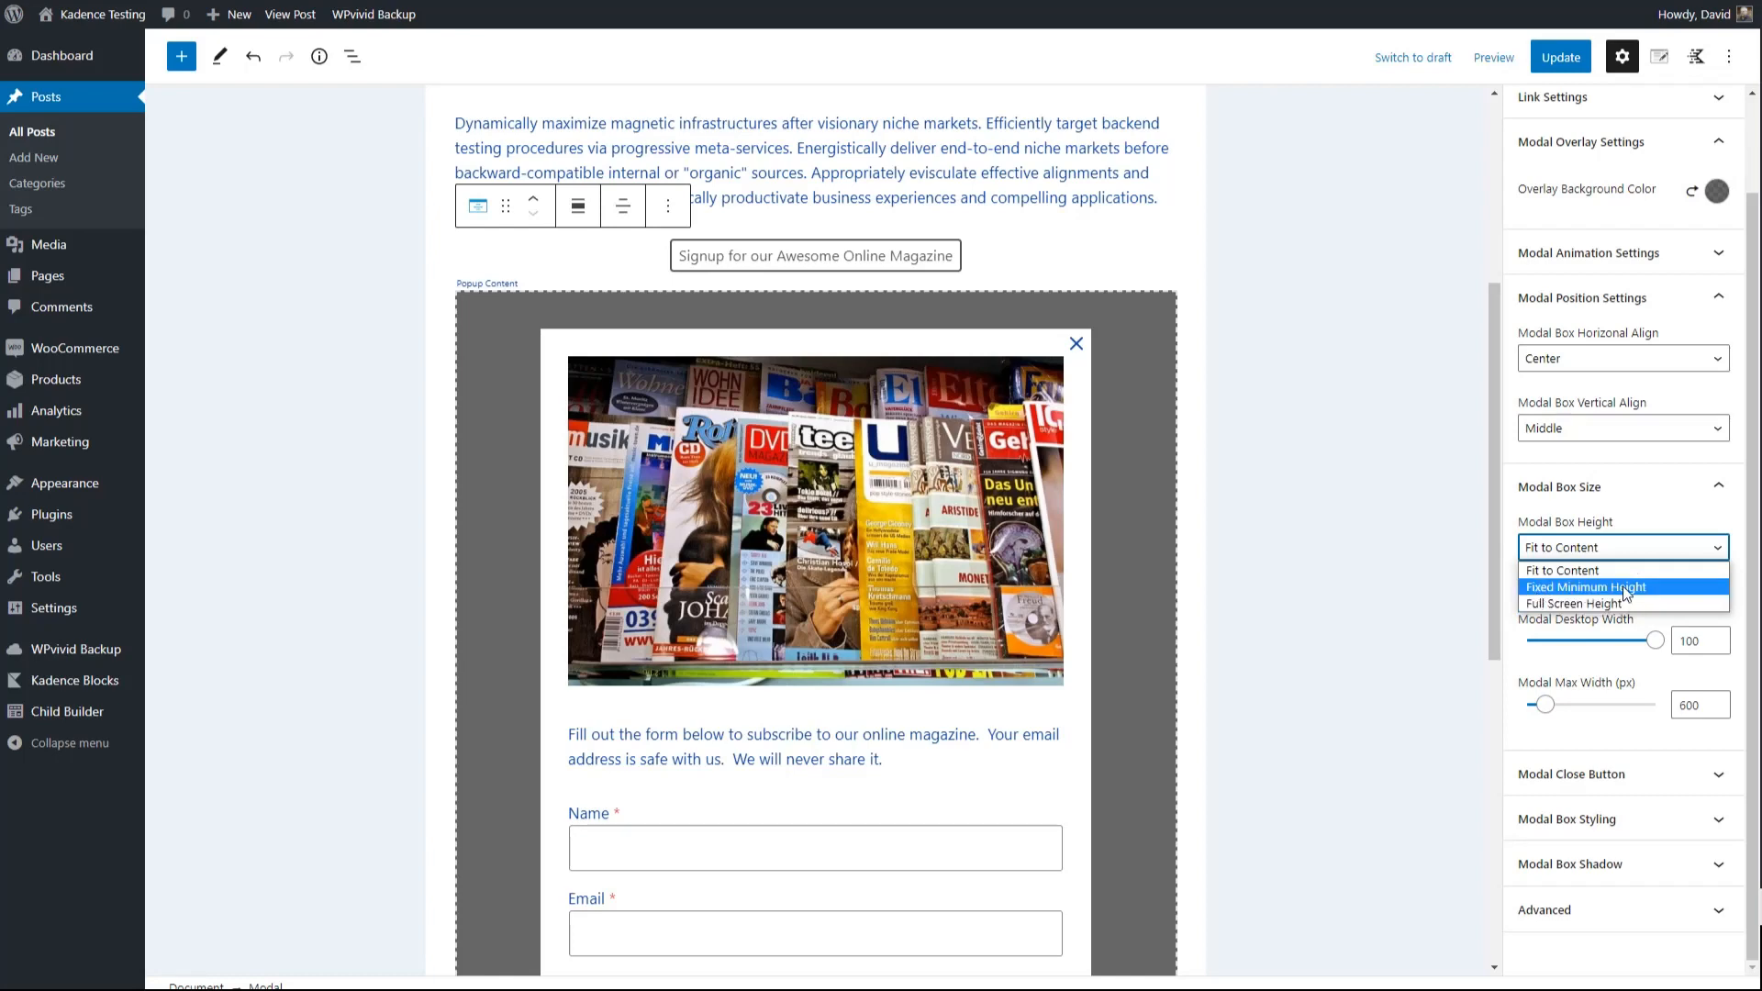
click(1616, 566)
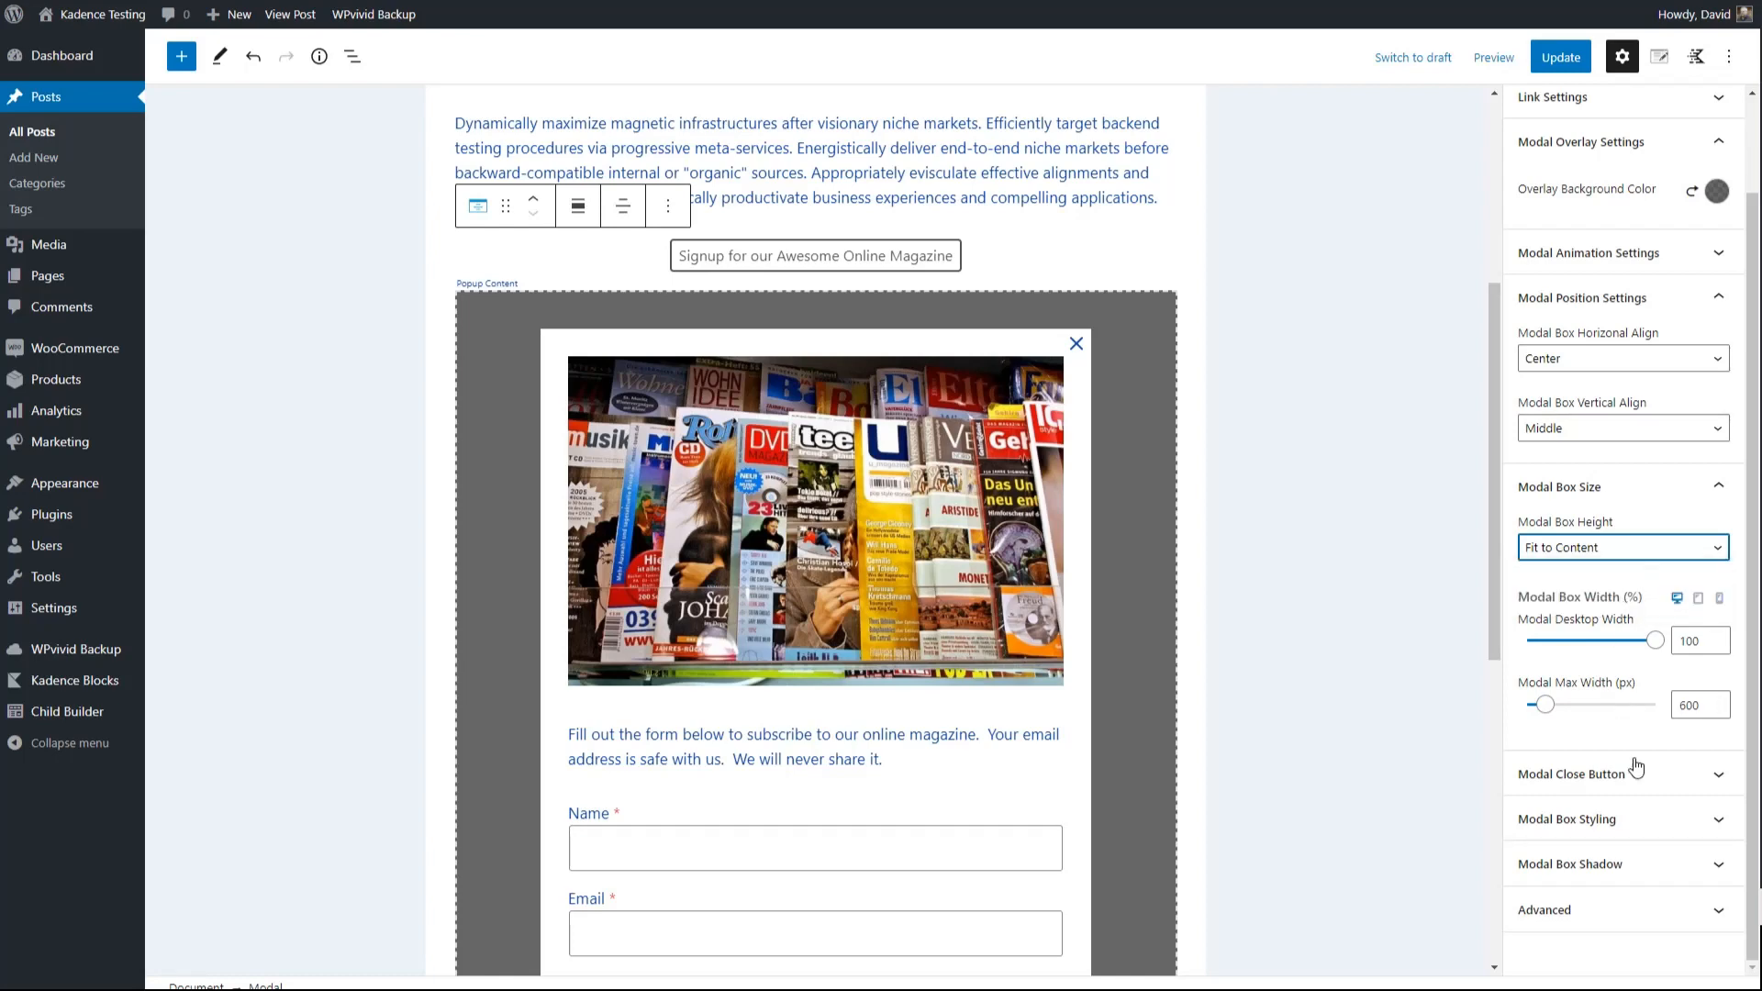
click(1650, 494)
click(1661, 638)
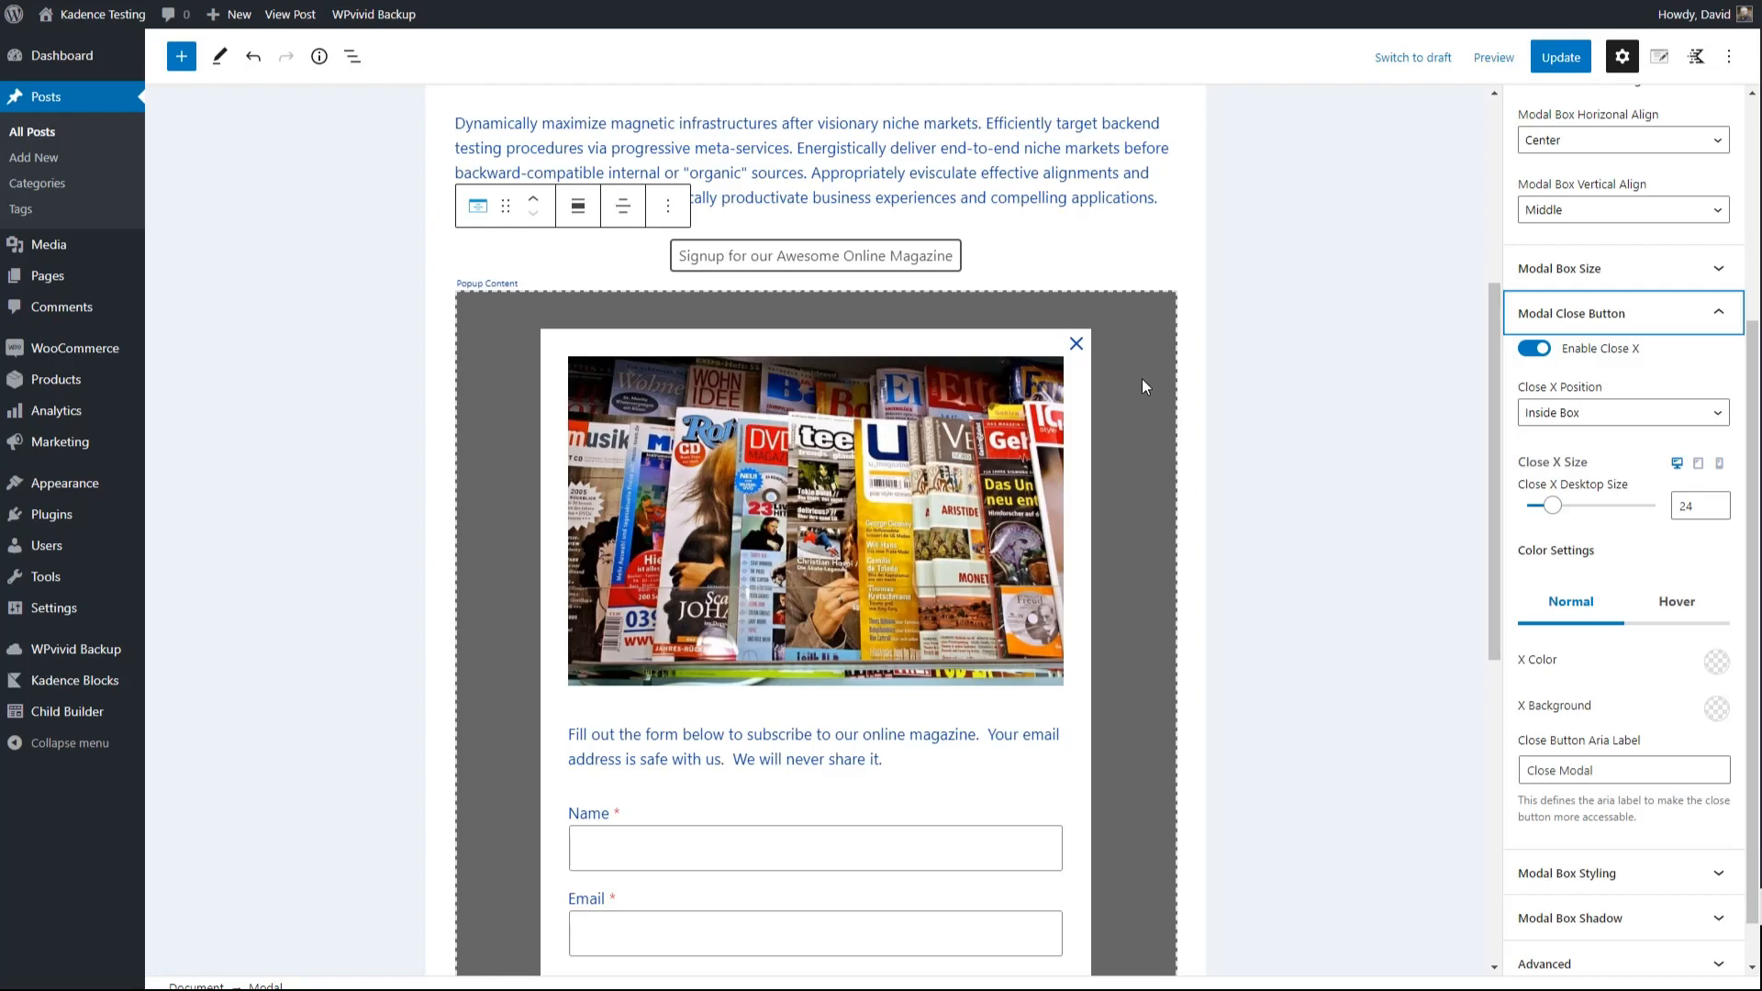
Update the post and test opening and closing the signup modal in a new-tab preview
click(1560, 57)
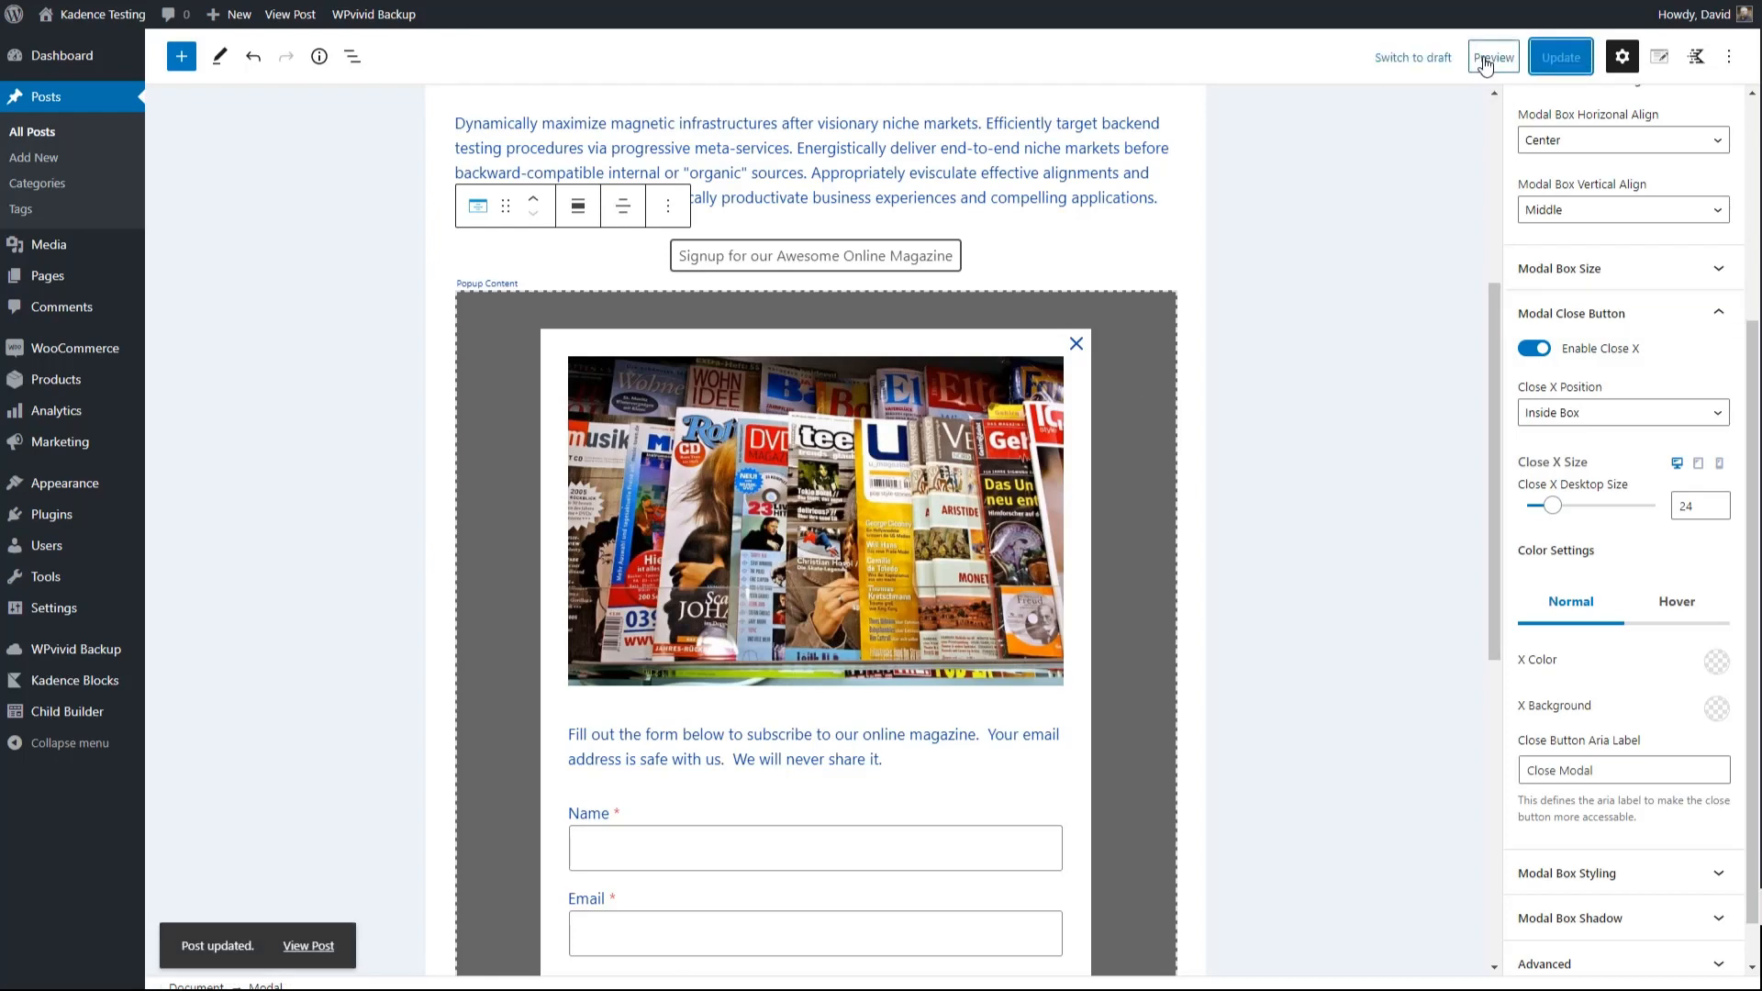
click(1492, 56)
click(1364, 229)
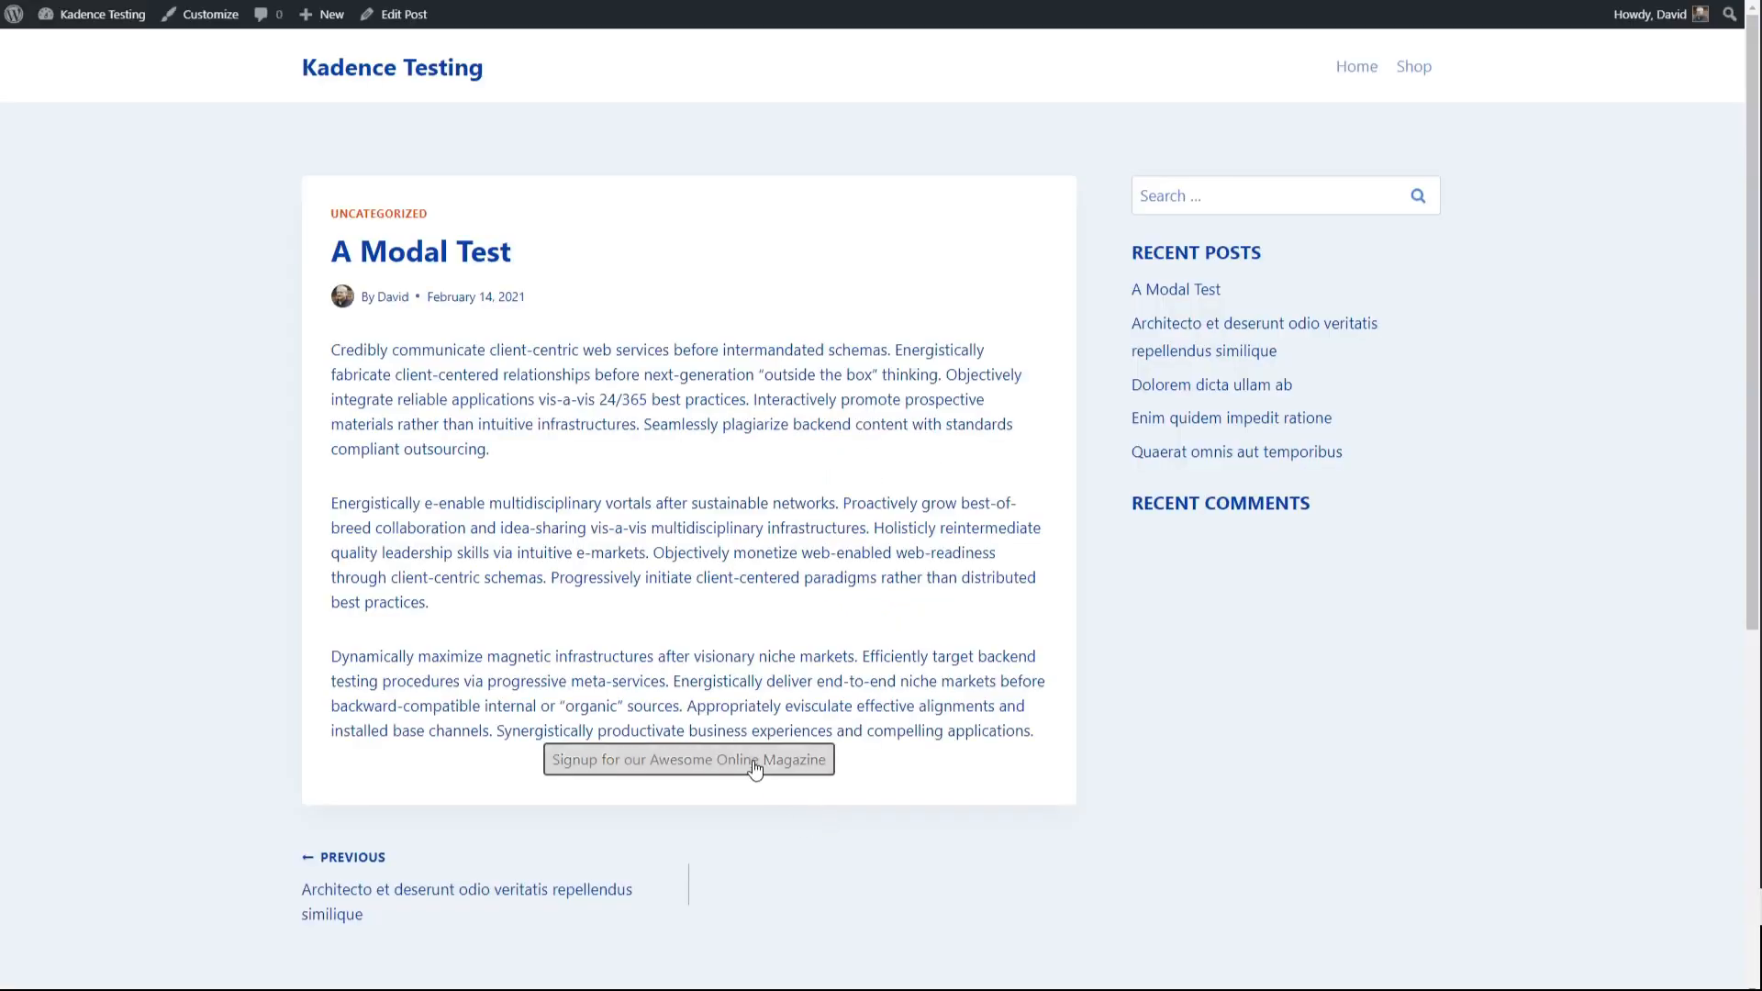
click(754, 769)
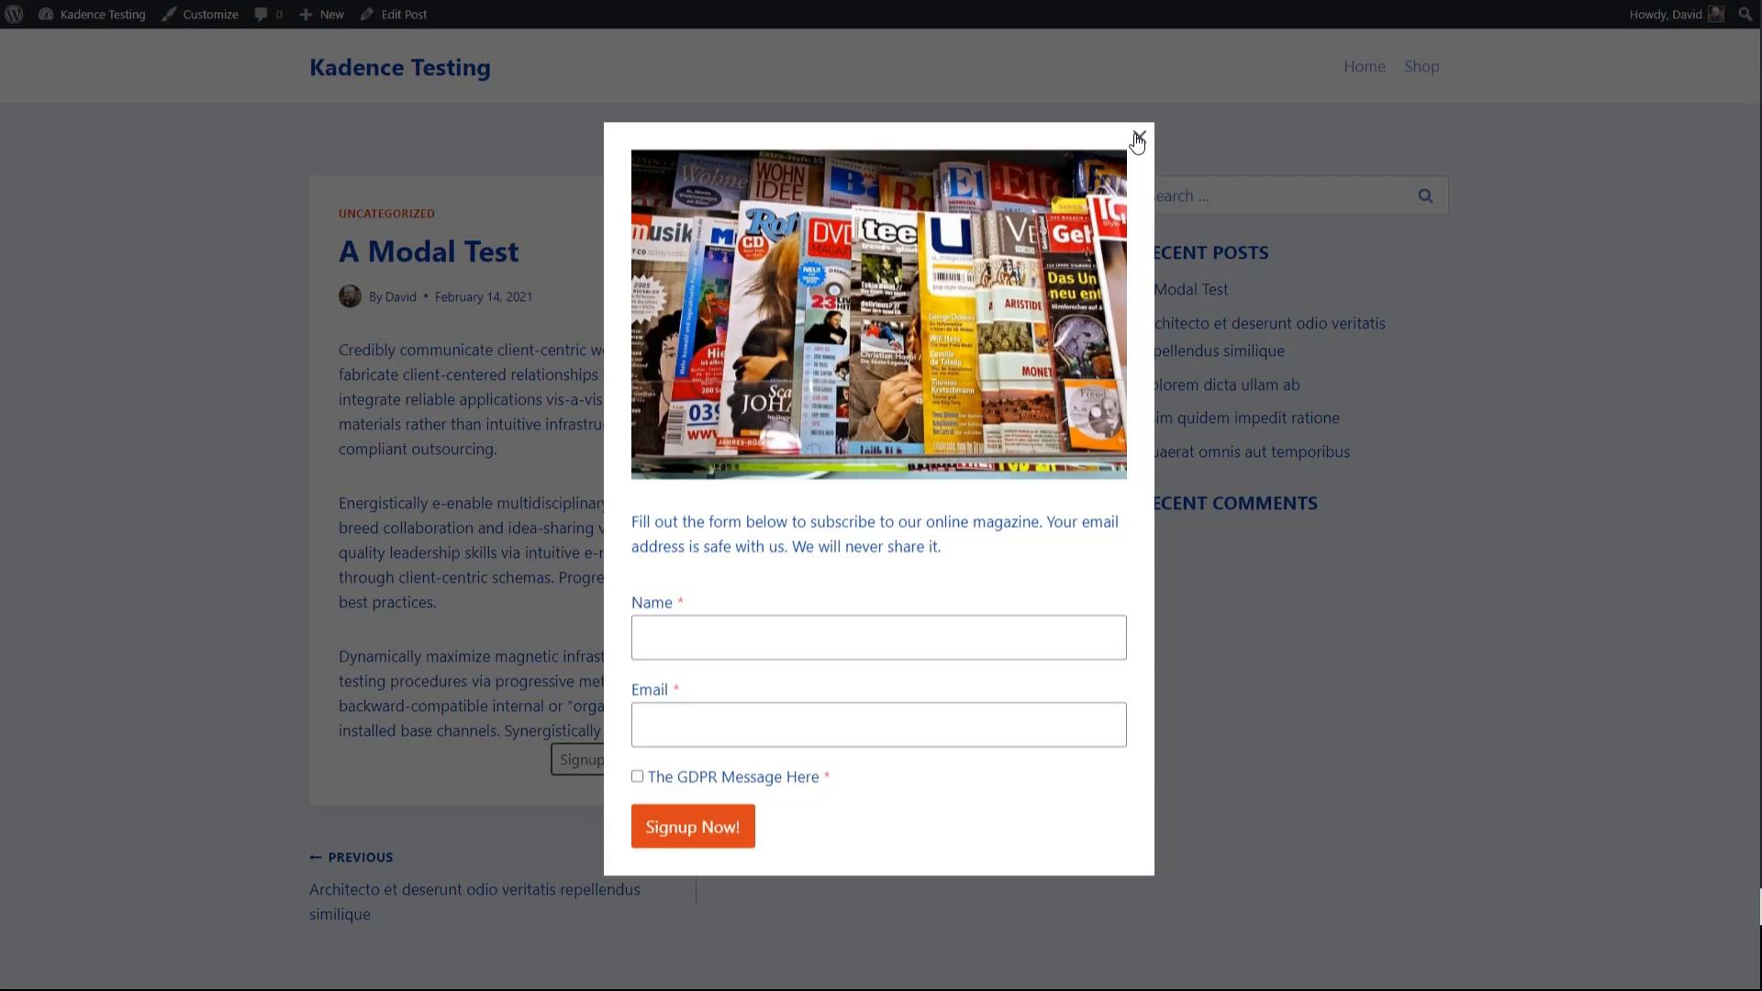
click(1246, 145)
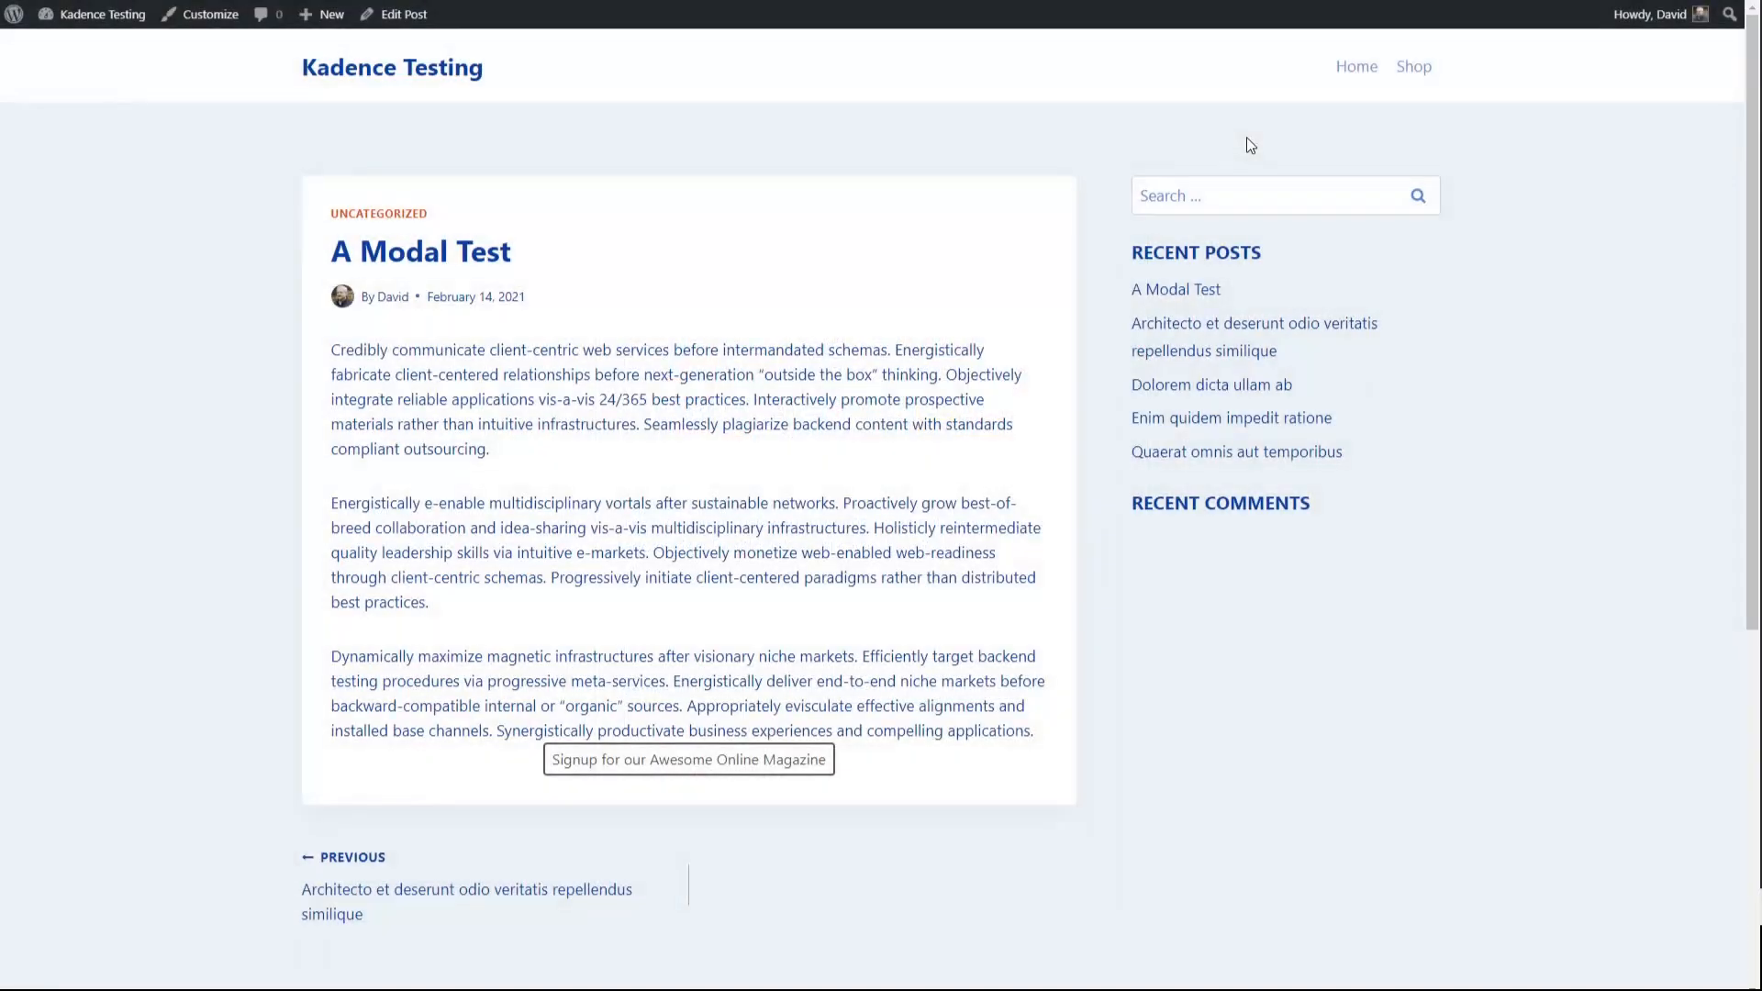
click(820, 761)
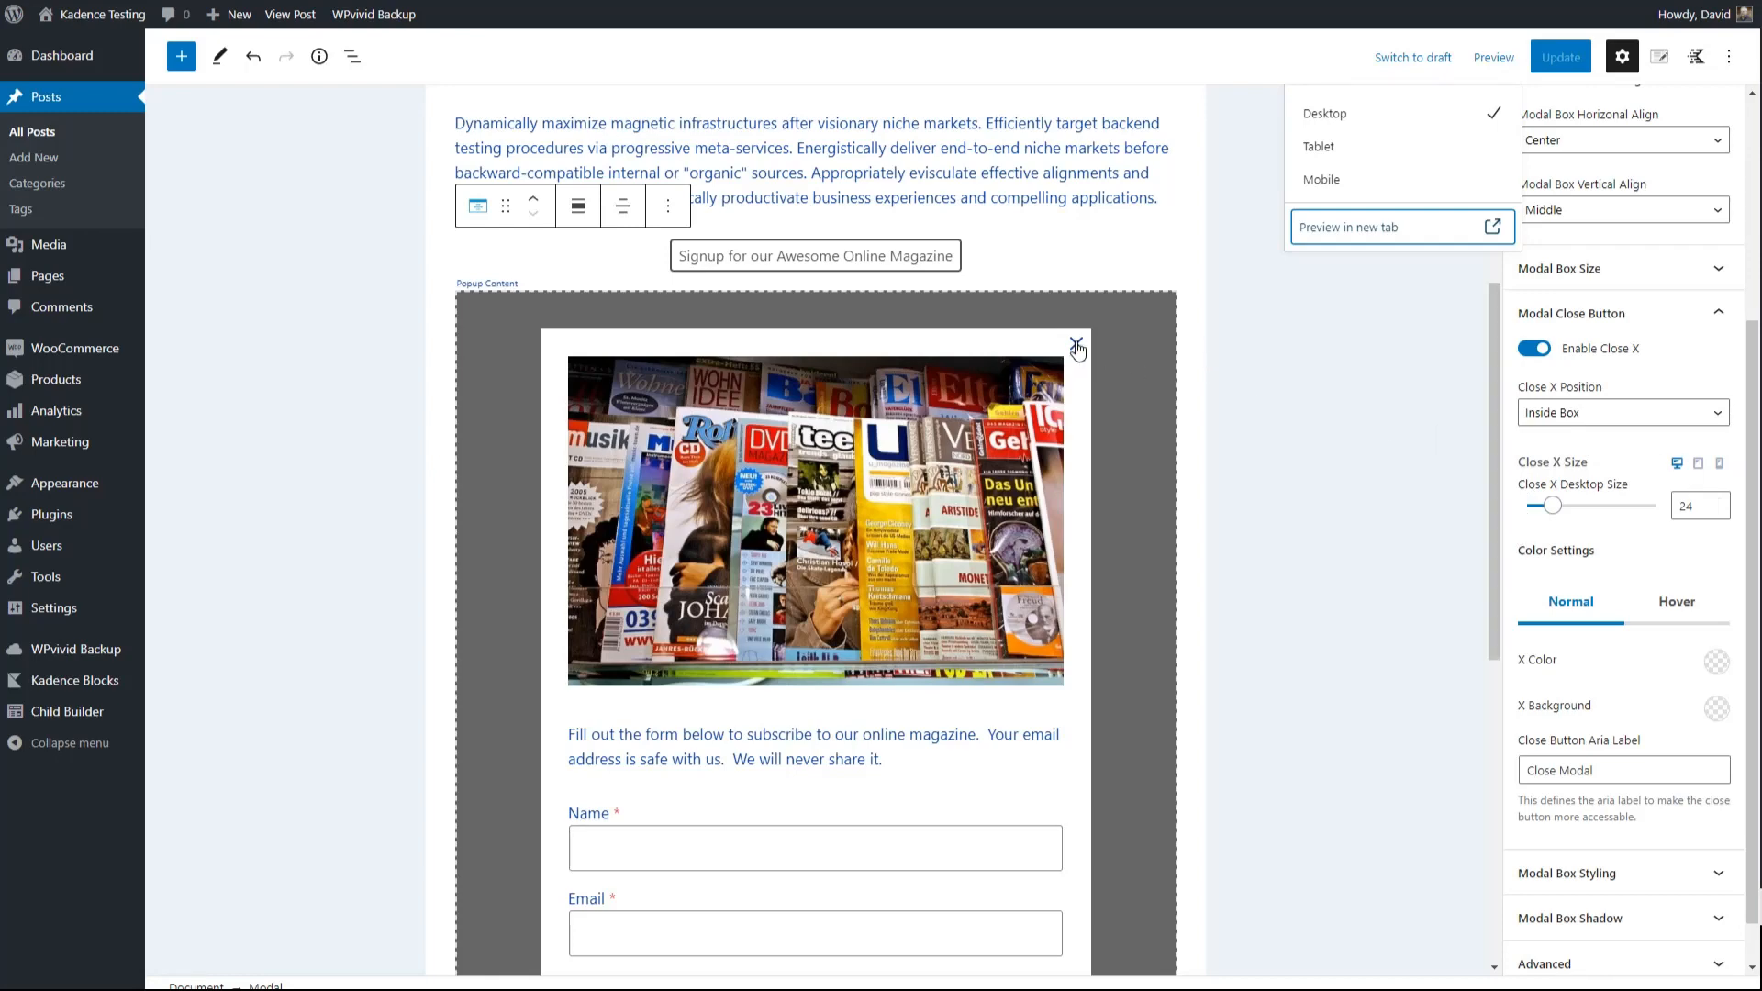
Review the modal's box styling settings, including the inner horizontal and vertical alignment options, border, padding and margin
click(1640, 315)
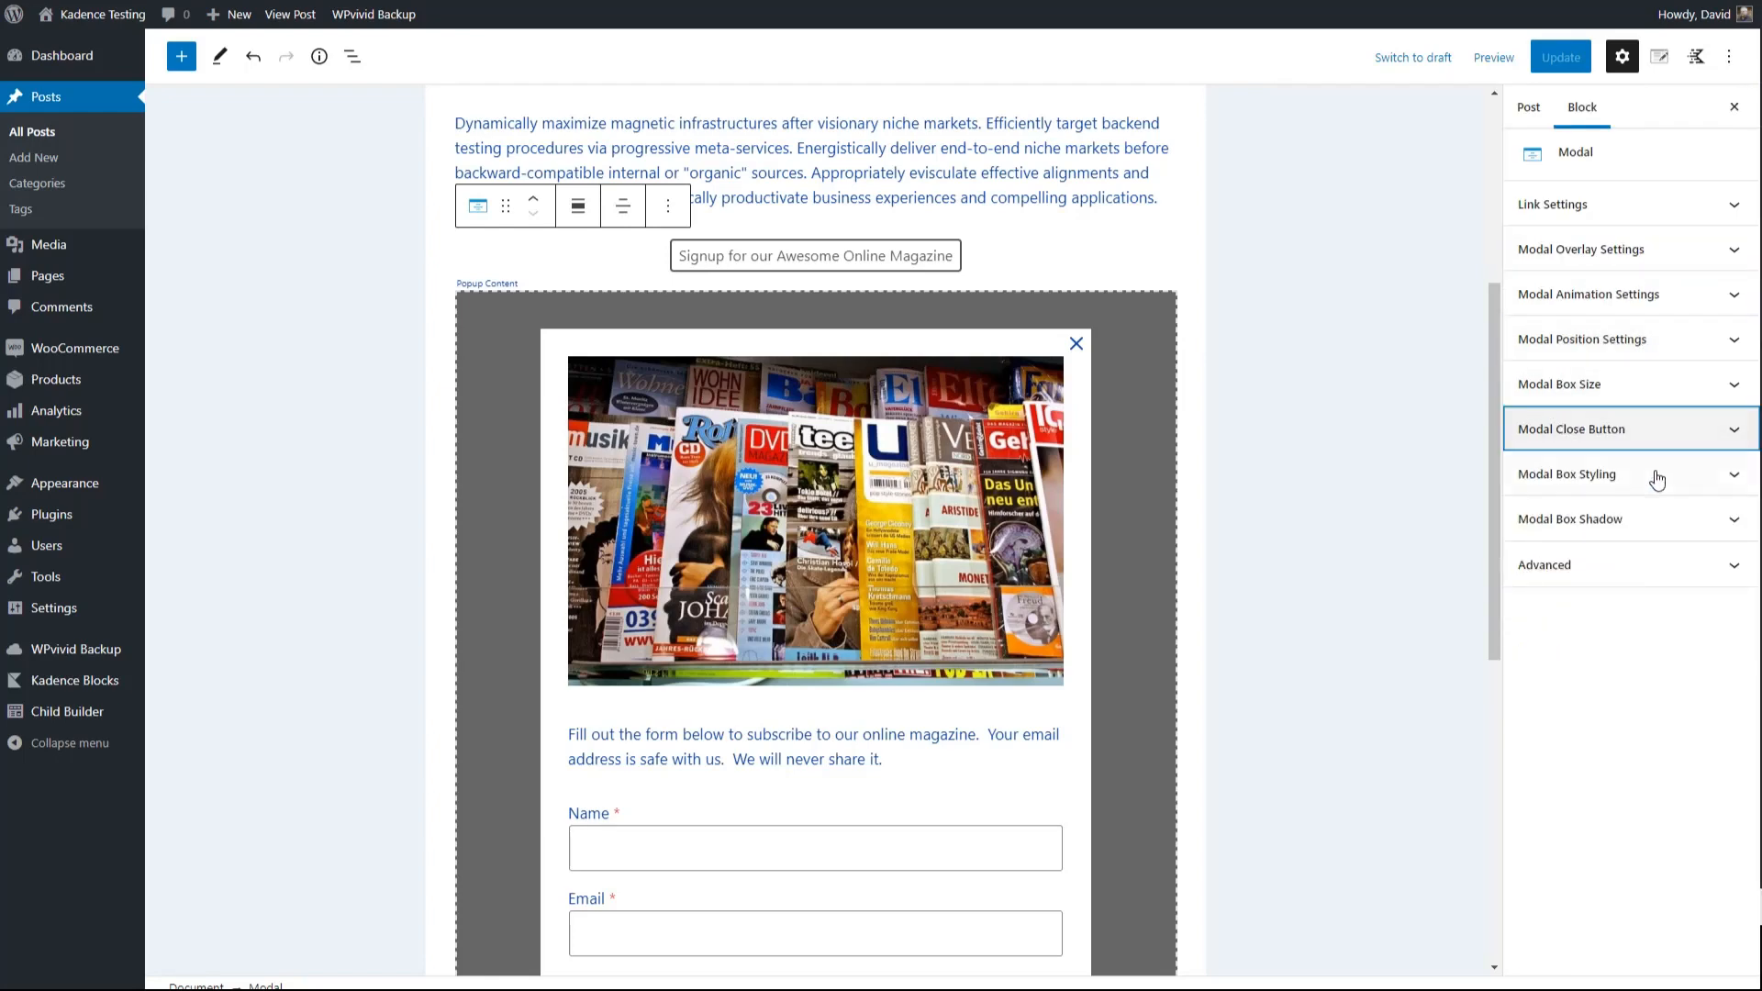
click(1656, 476)
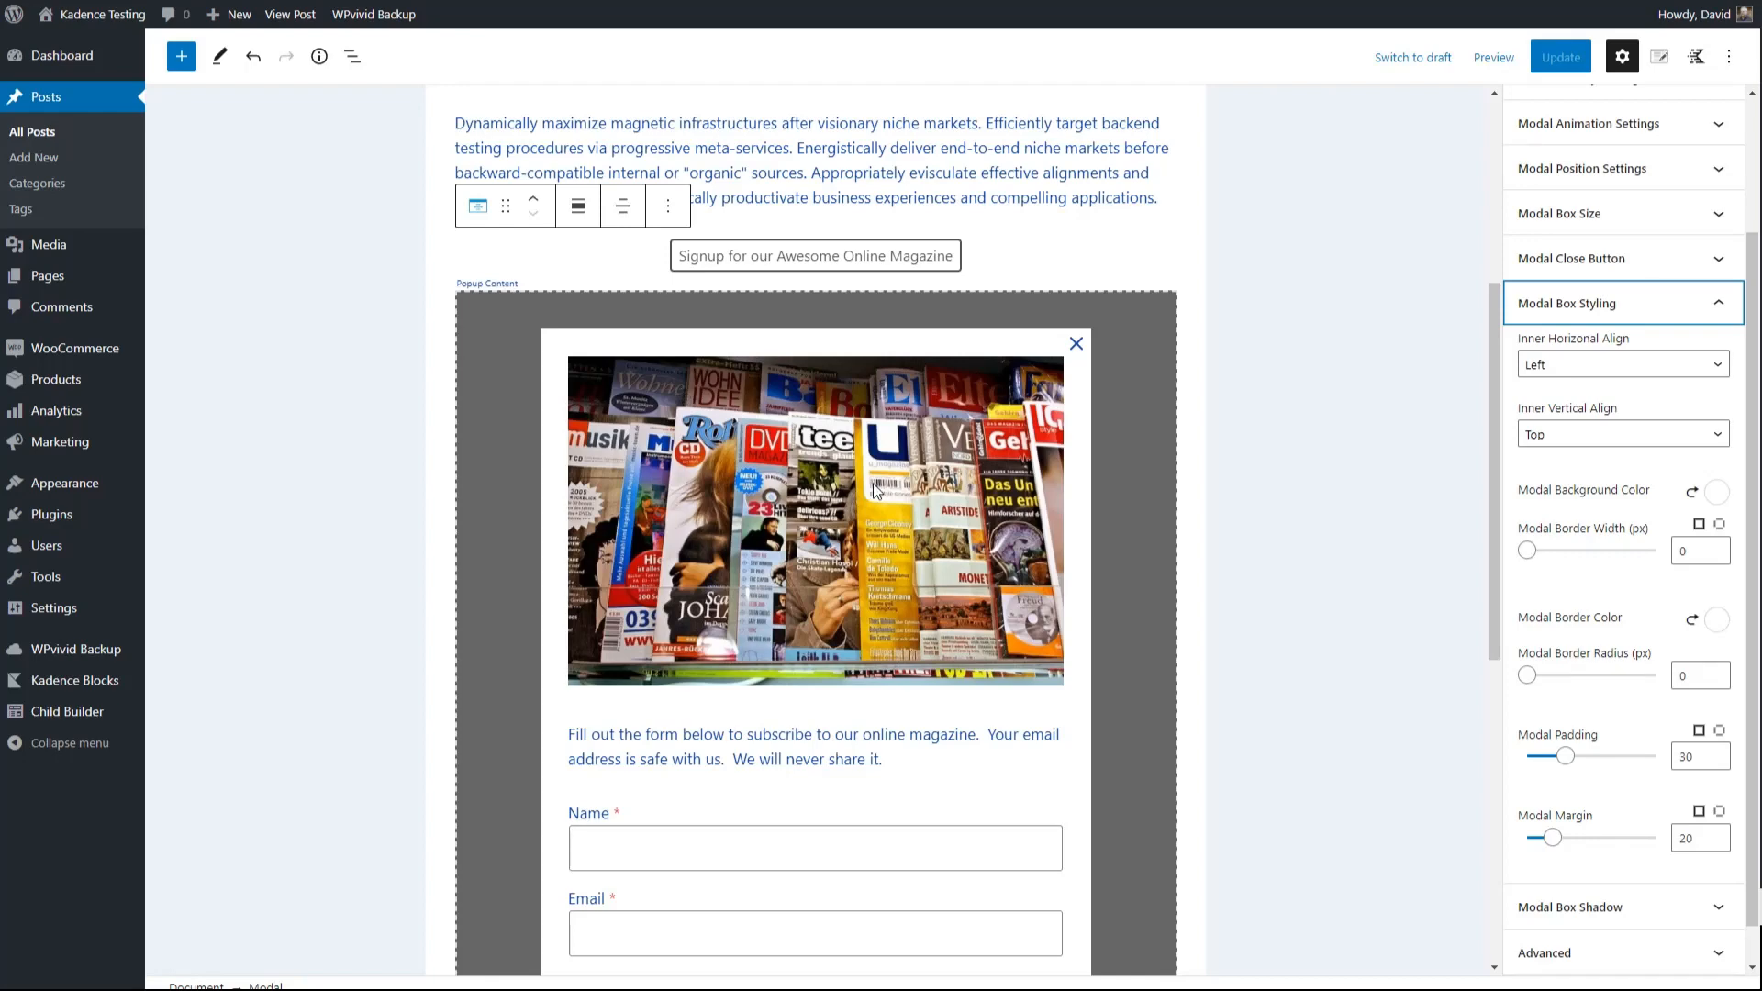
click(1609, 364)
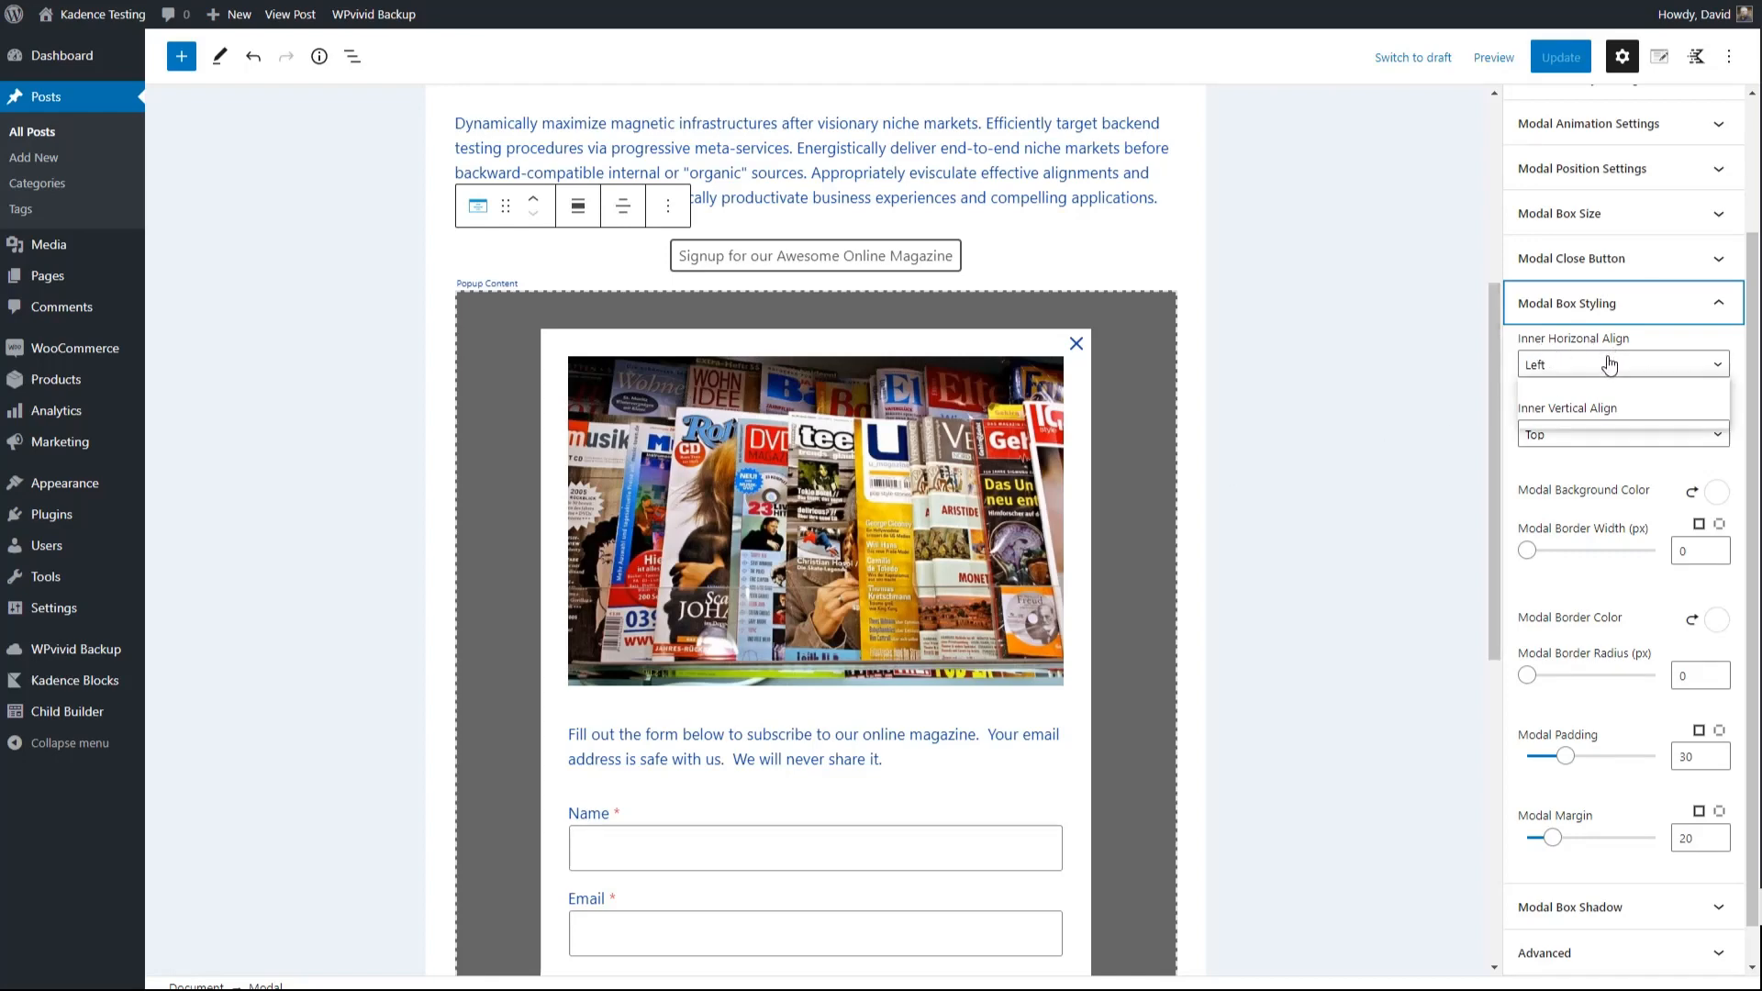
click(1585, 436)
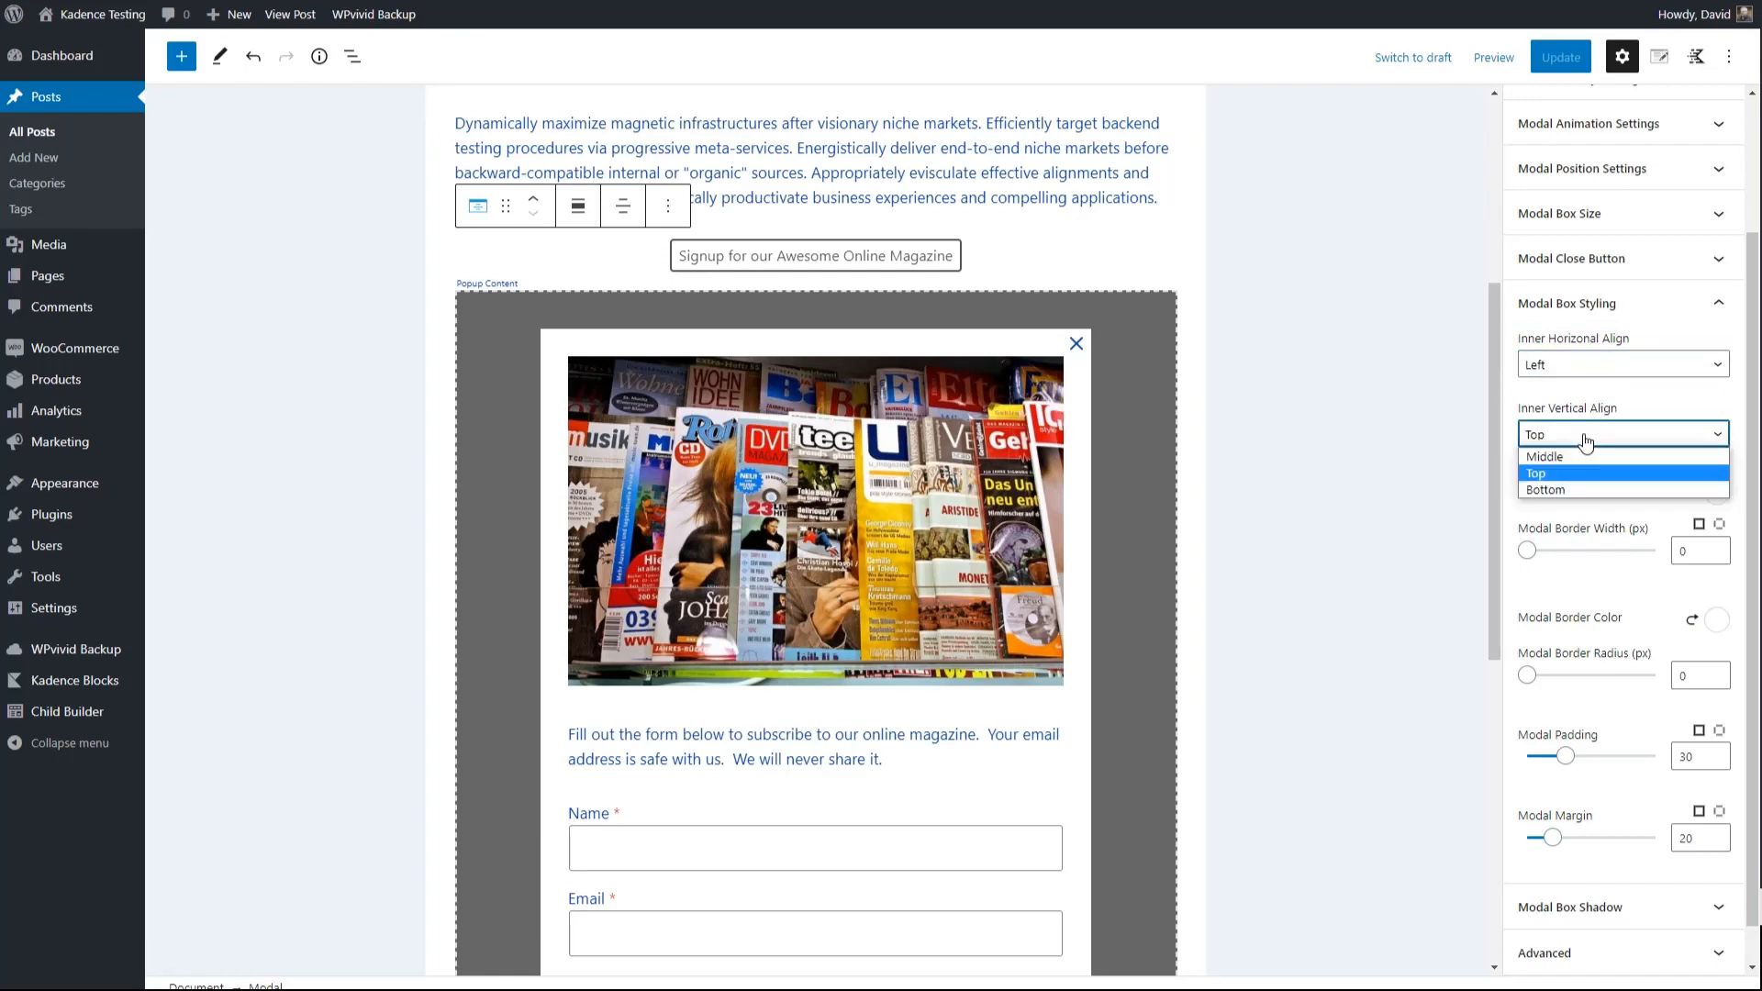
click(1585, 440)
scroll(1586, 441, down, 1)
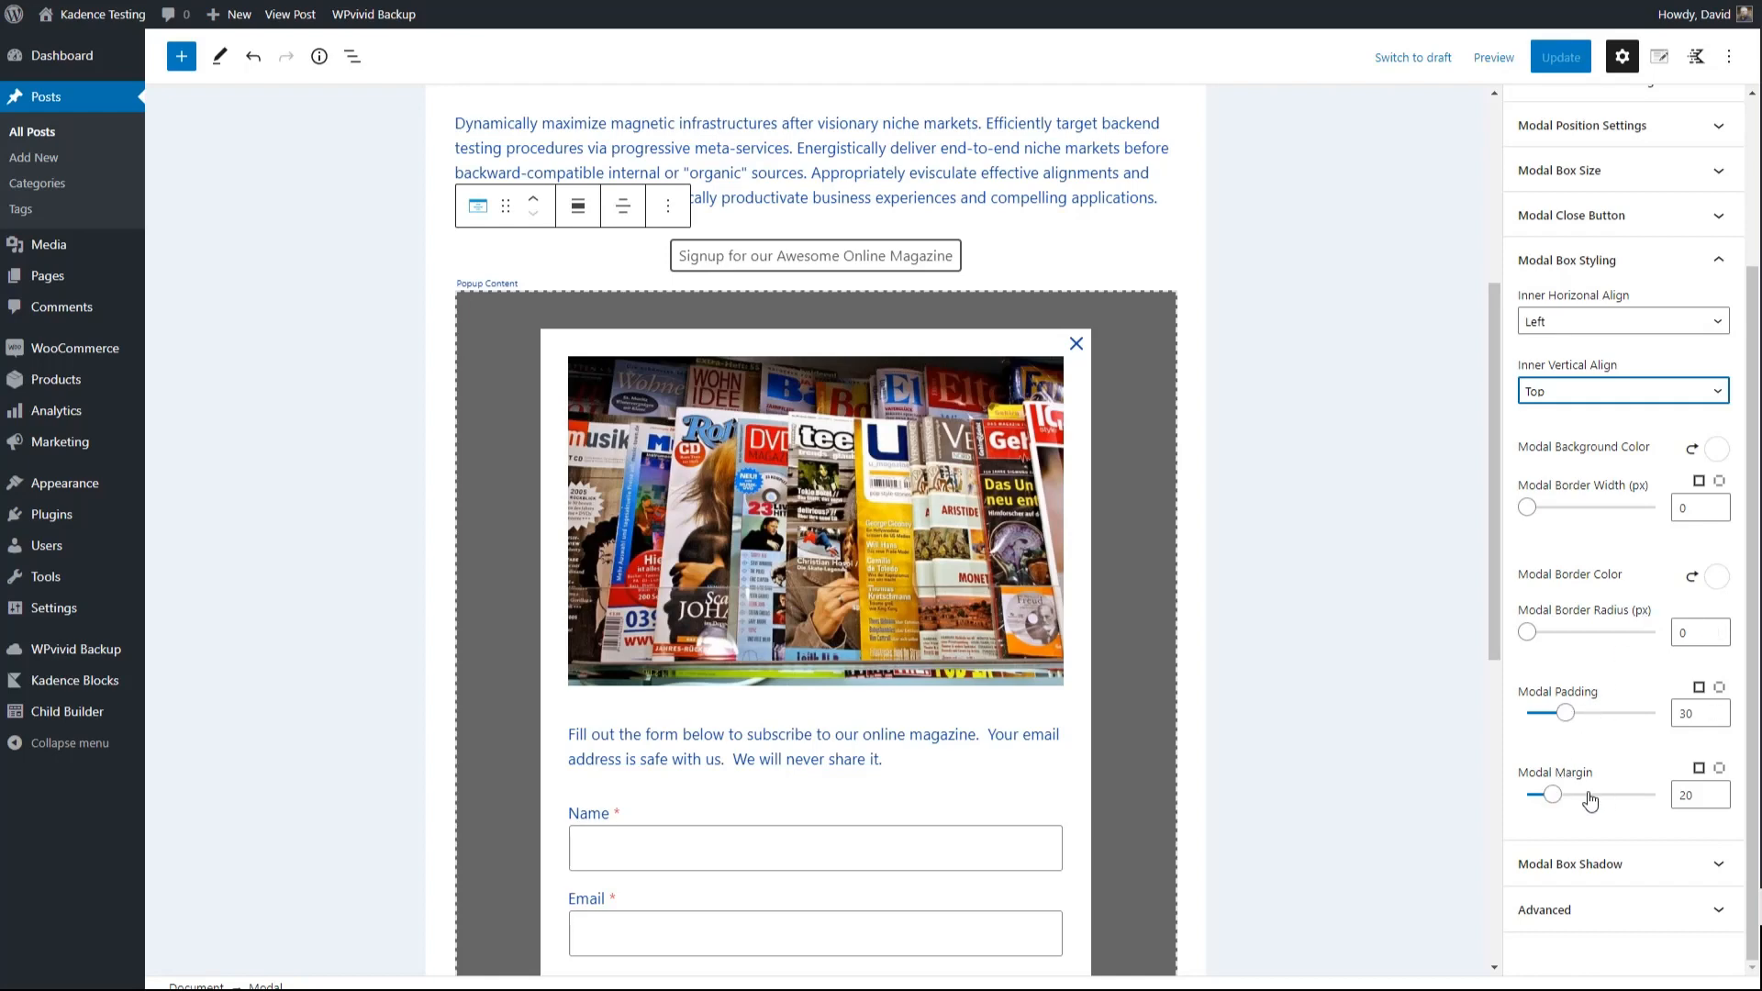
click(1604, 275)
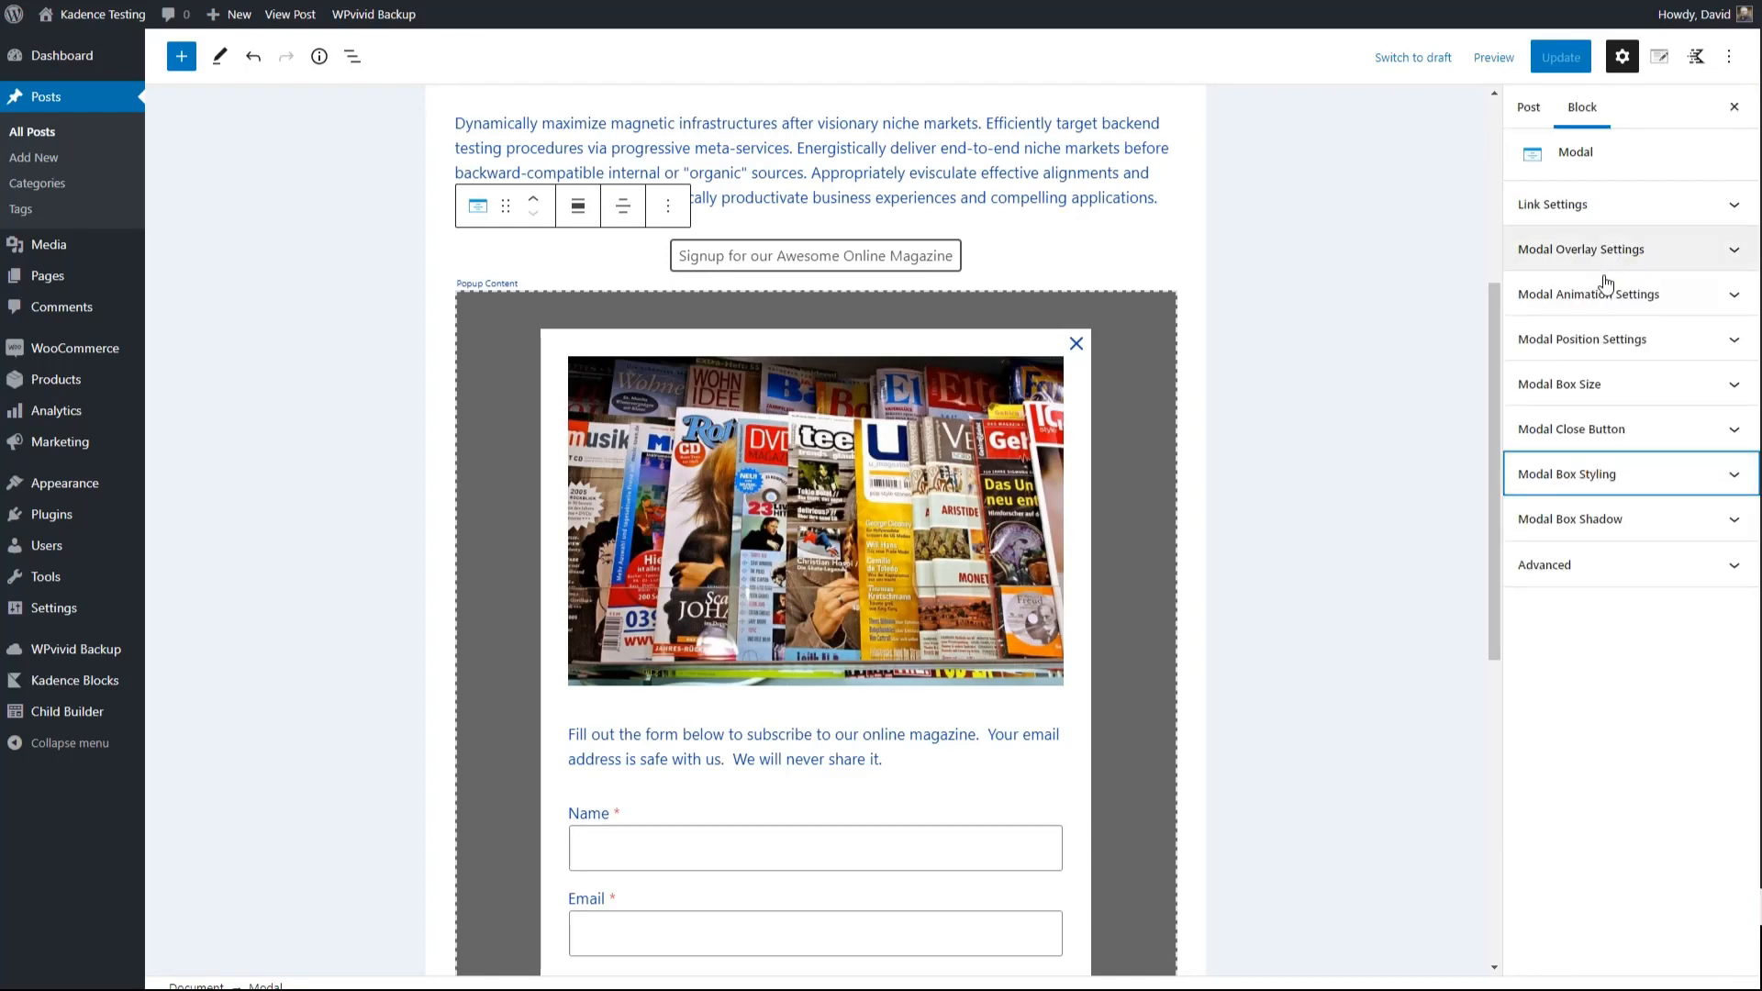
Try out the modal's box shadow to review its options, and turn it off again
click(1650, 520)
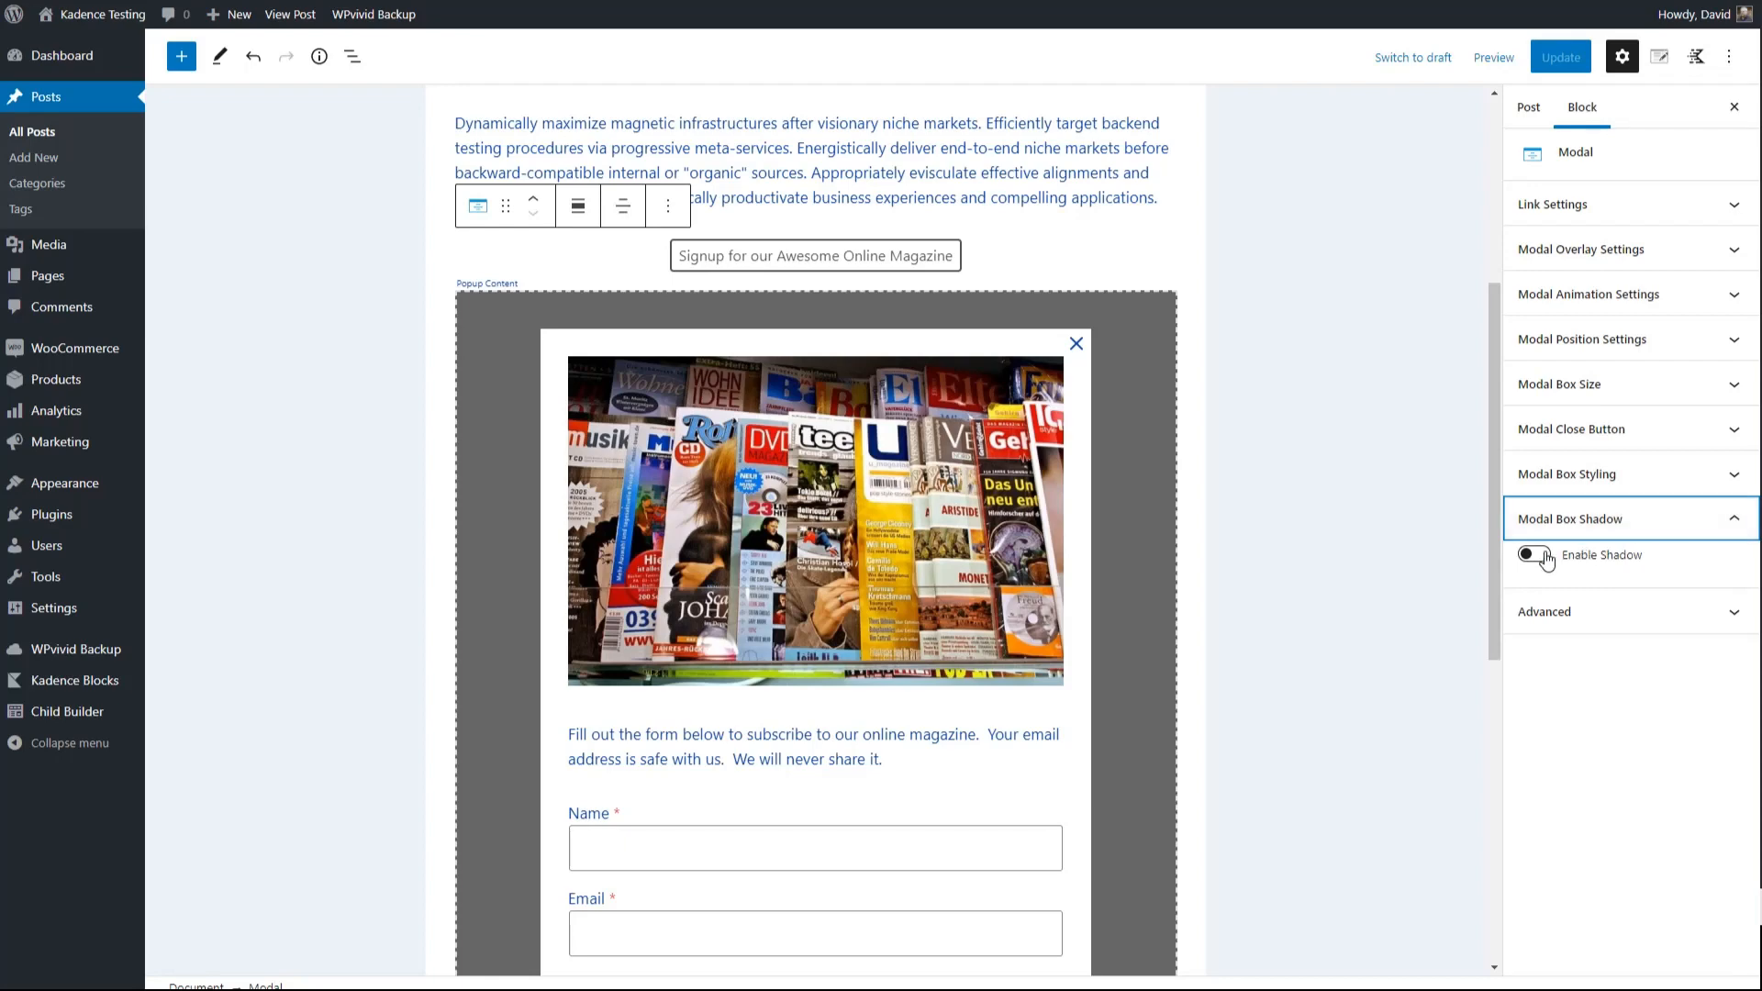
scroll(1130, 470, down, 1)
scroll(1131, 465, down, 3)
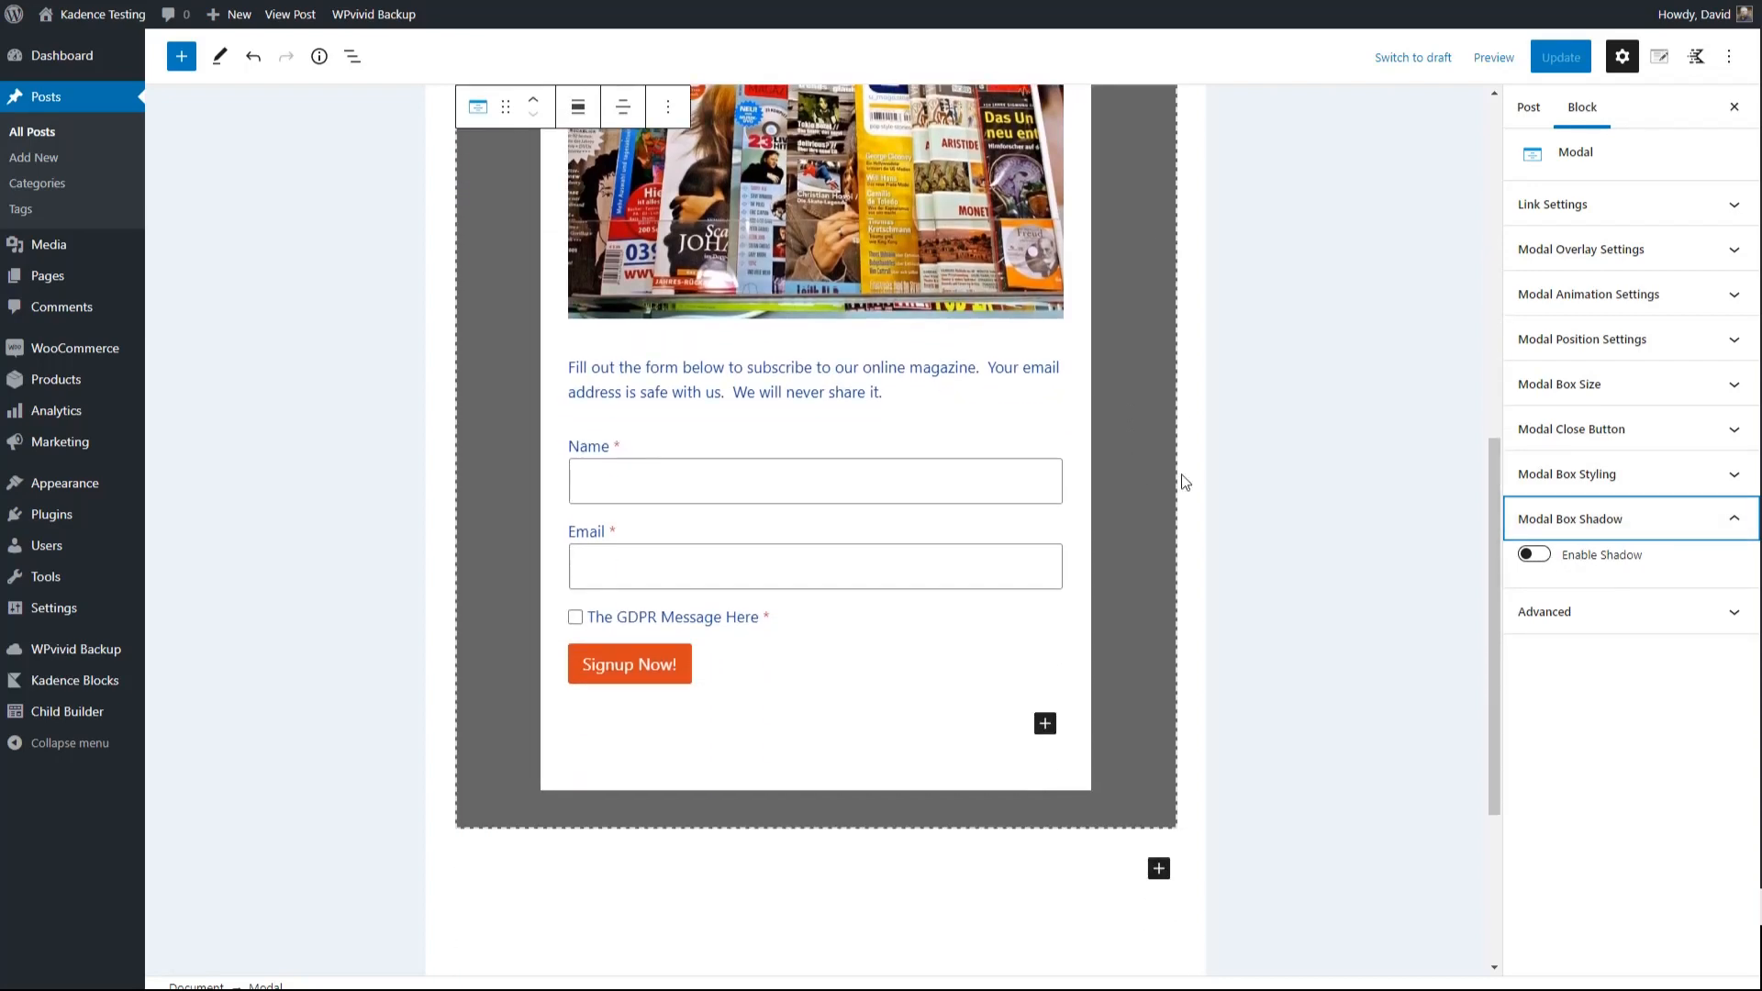
click(1534, 554)
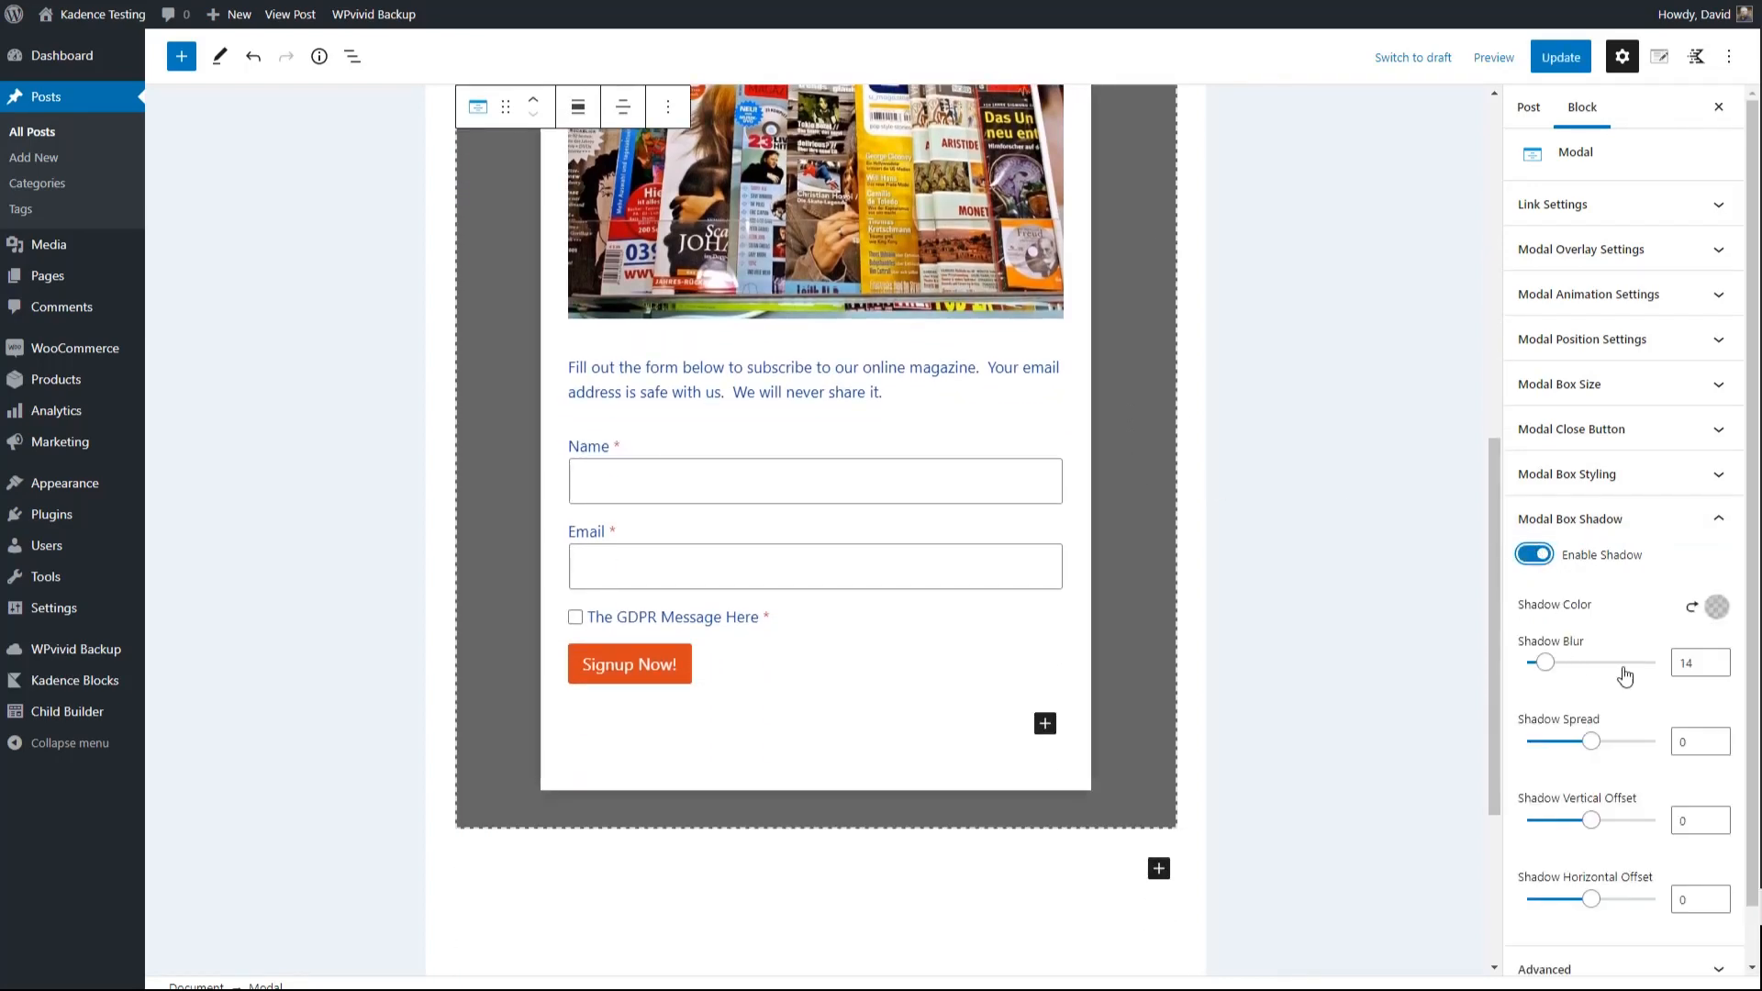
click(1534, 554)
click(1642, 519)
Review the modal's advanced settings for loading content after the footer and adding CSS classes
click(1639, 567)
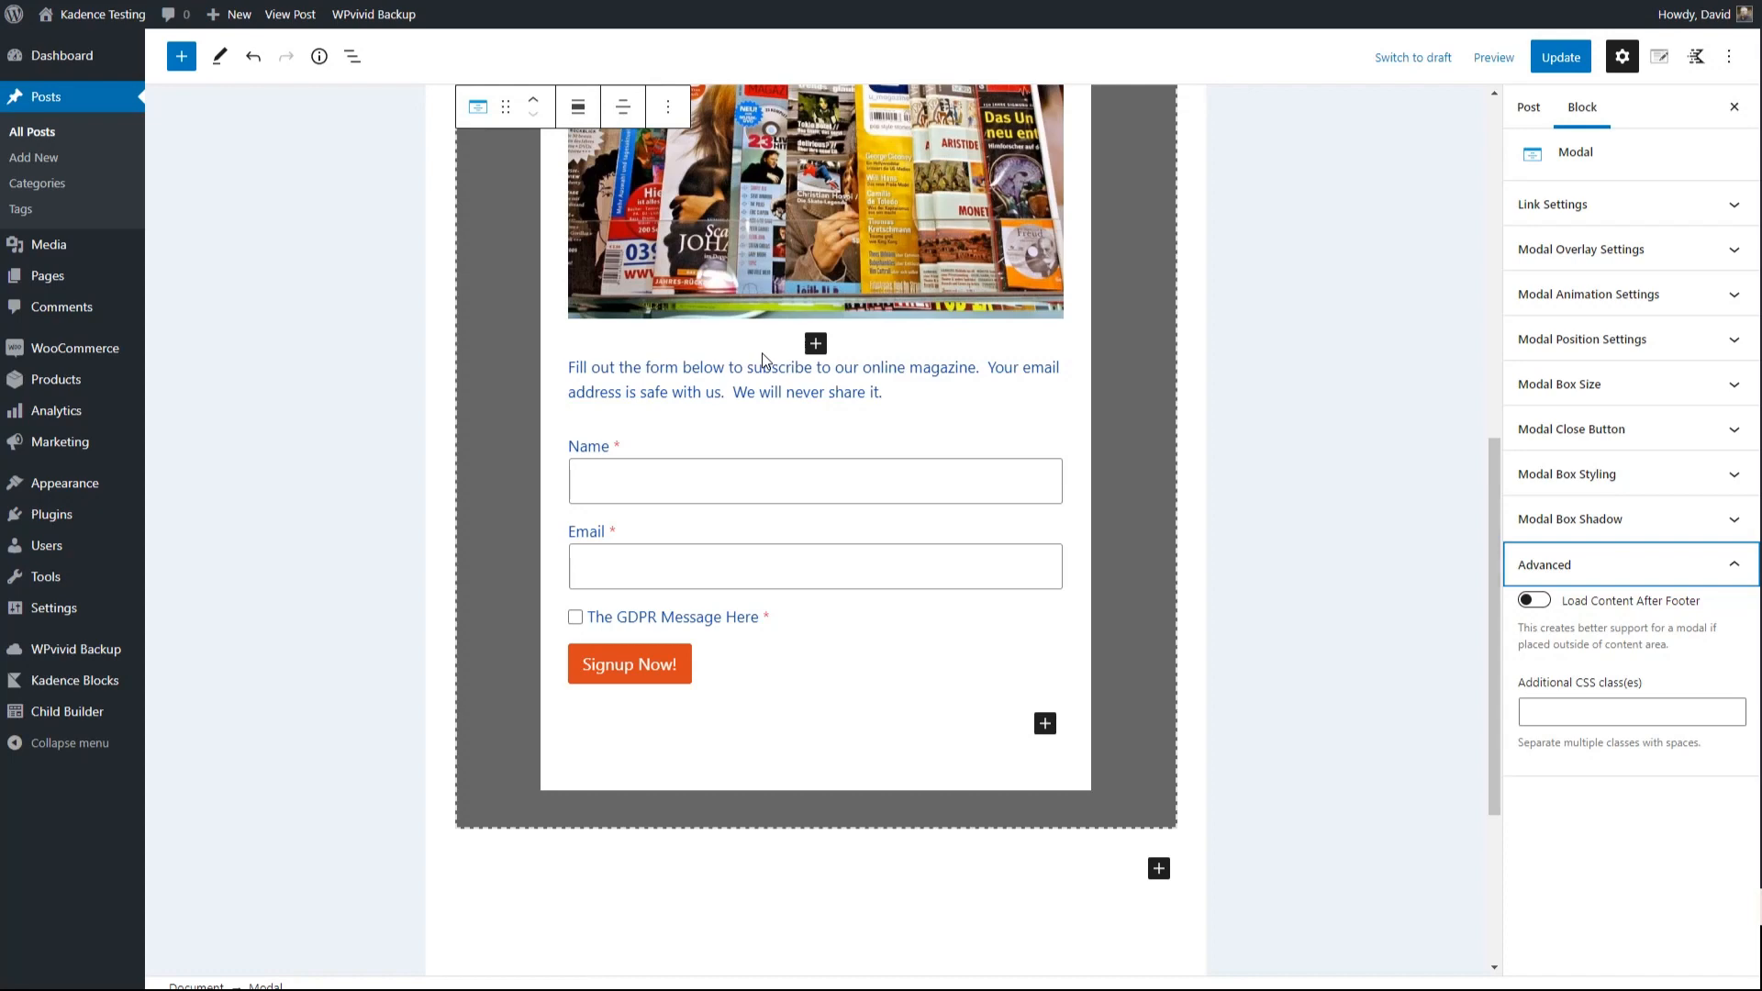
scroll(762, 358, up, 2)
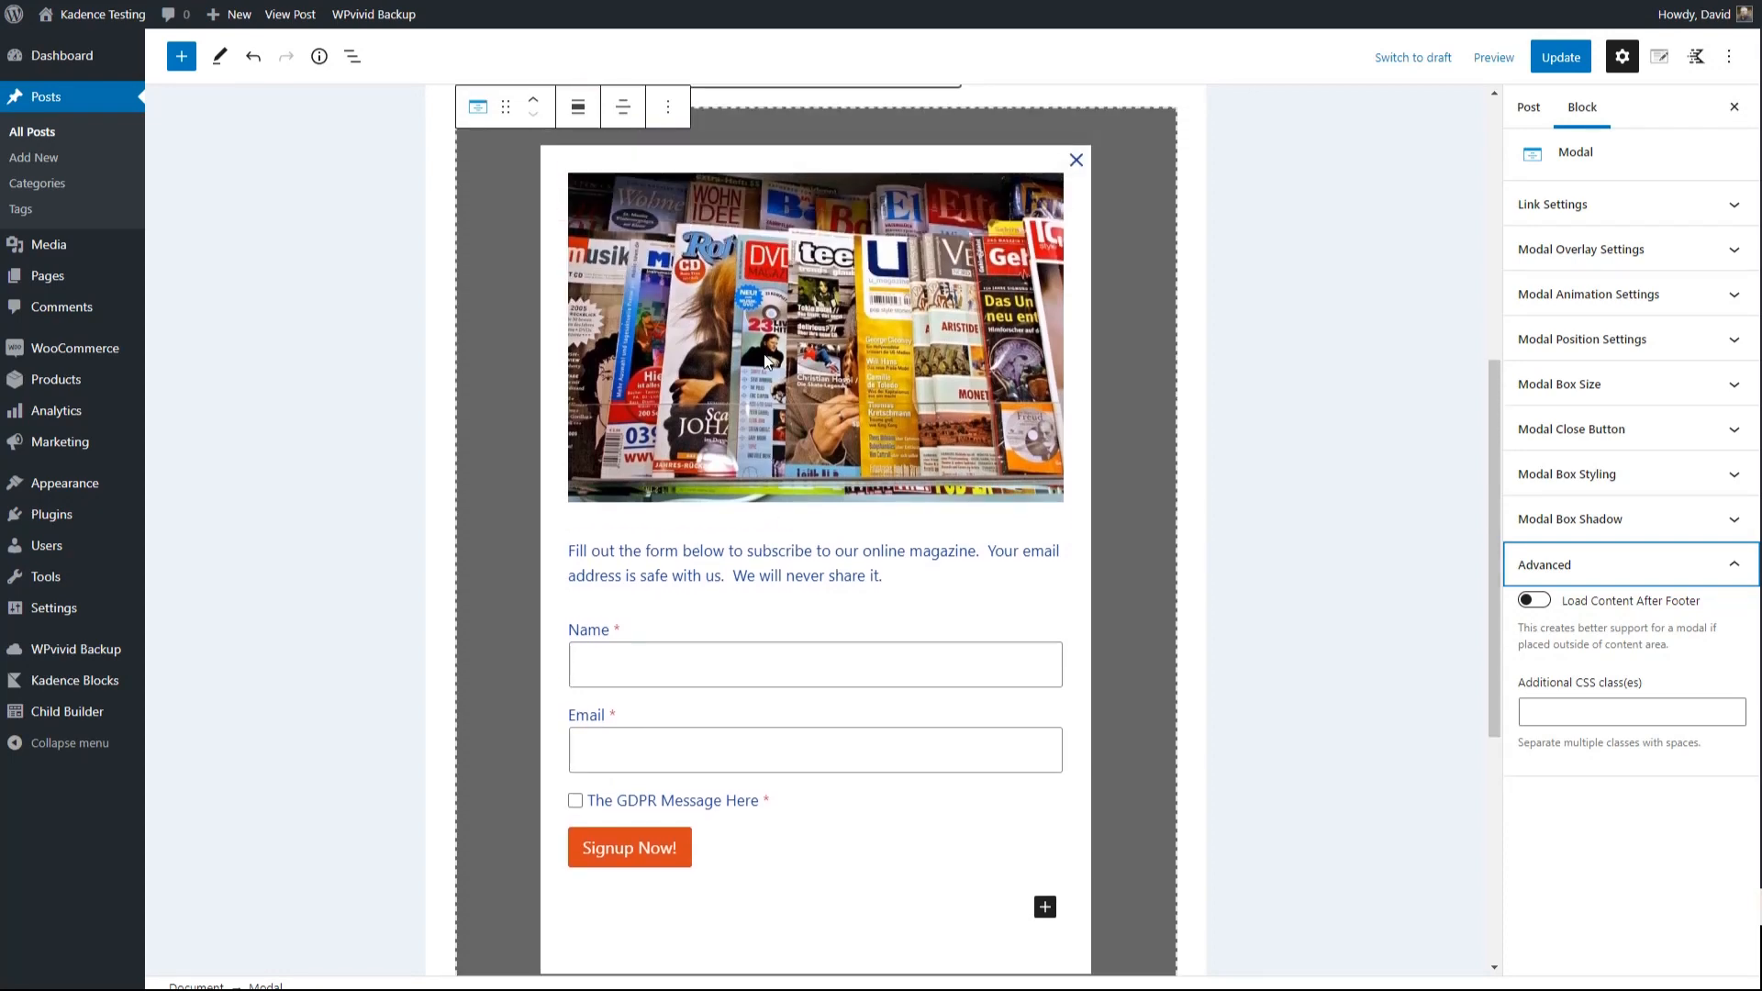
scroll(797, 368, up, 2)
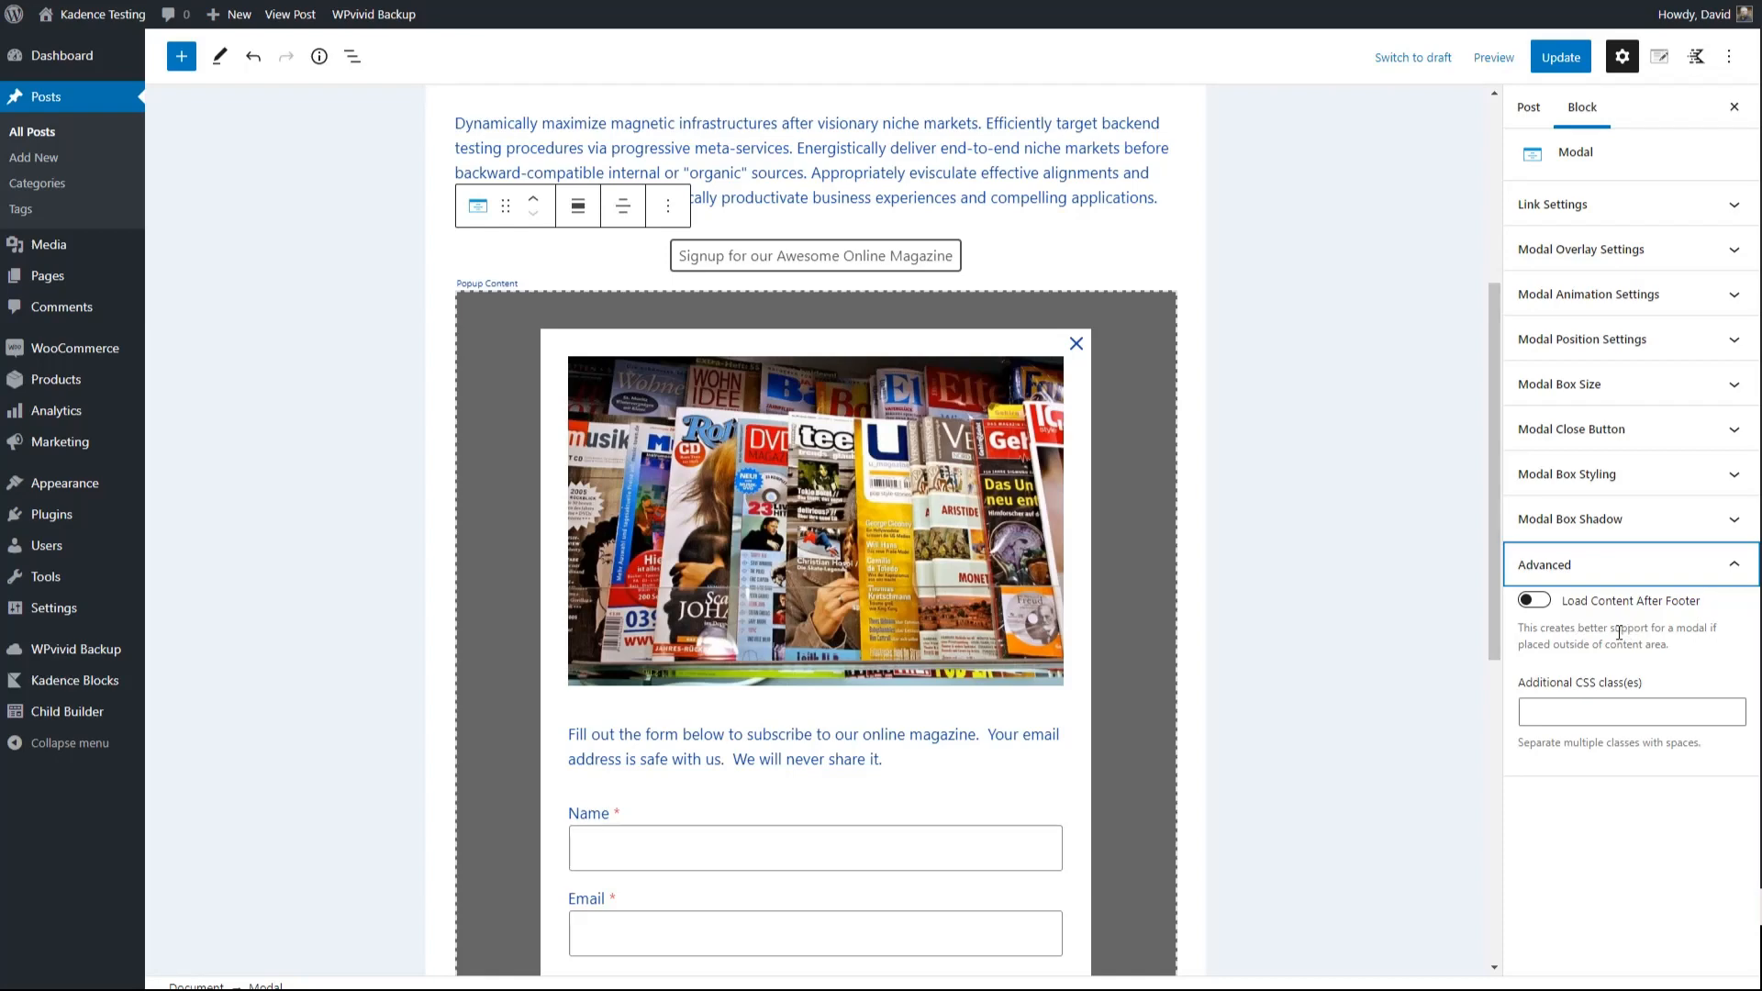
click(1607, 581)
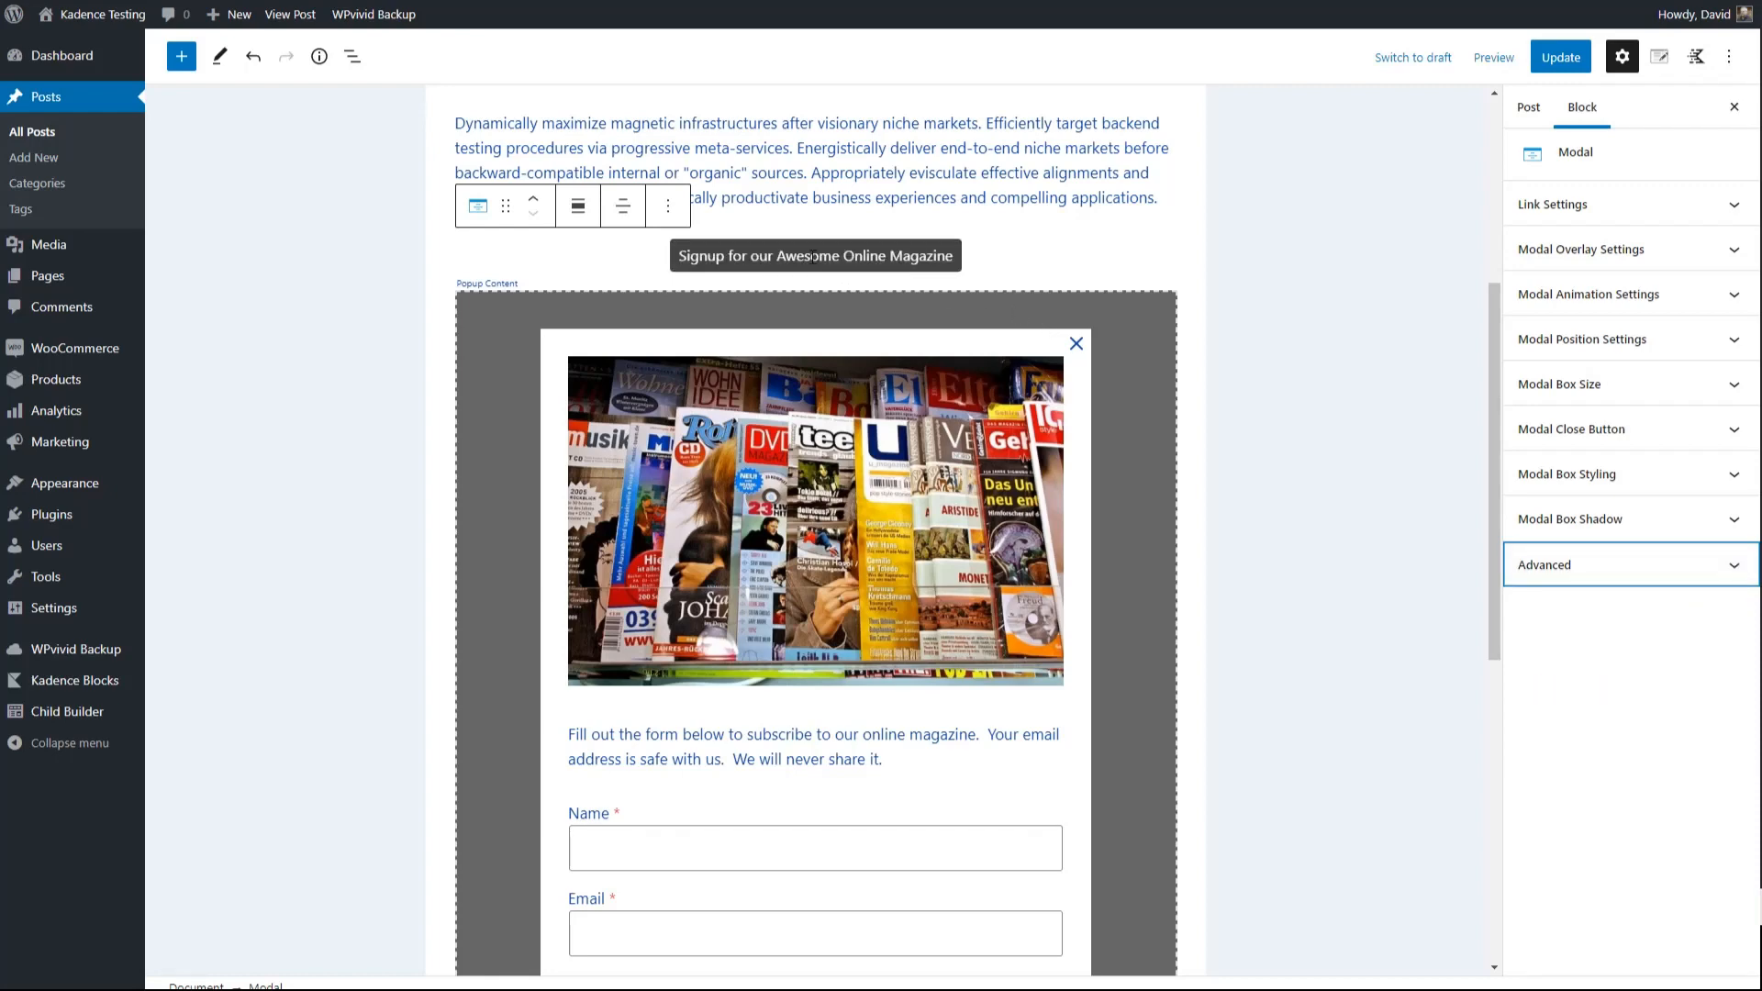
Review the modal's link settings down to the Custom Open ID and its trigger-class instructions
click(812, 258)
double_click(813, 258)
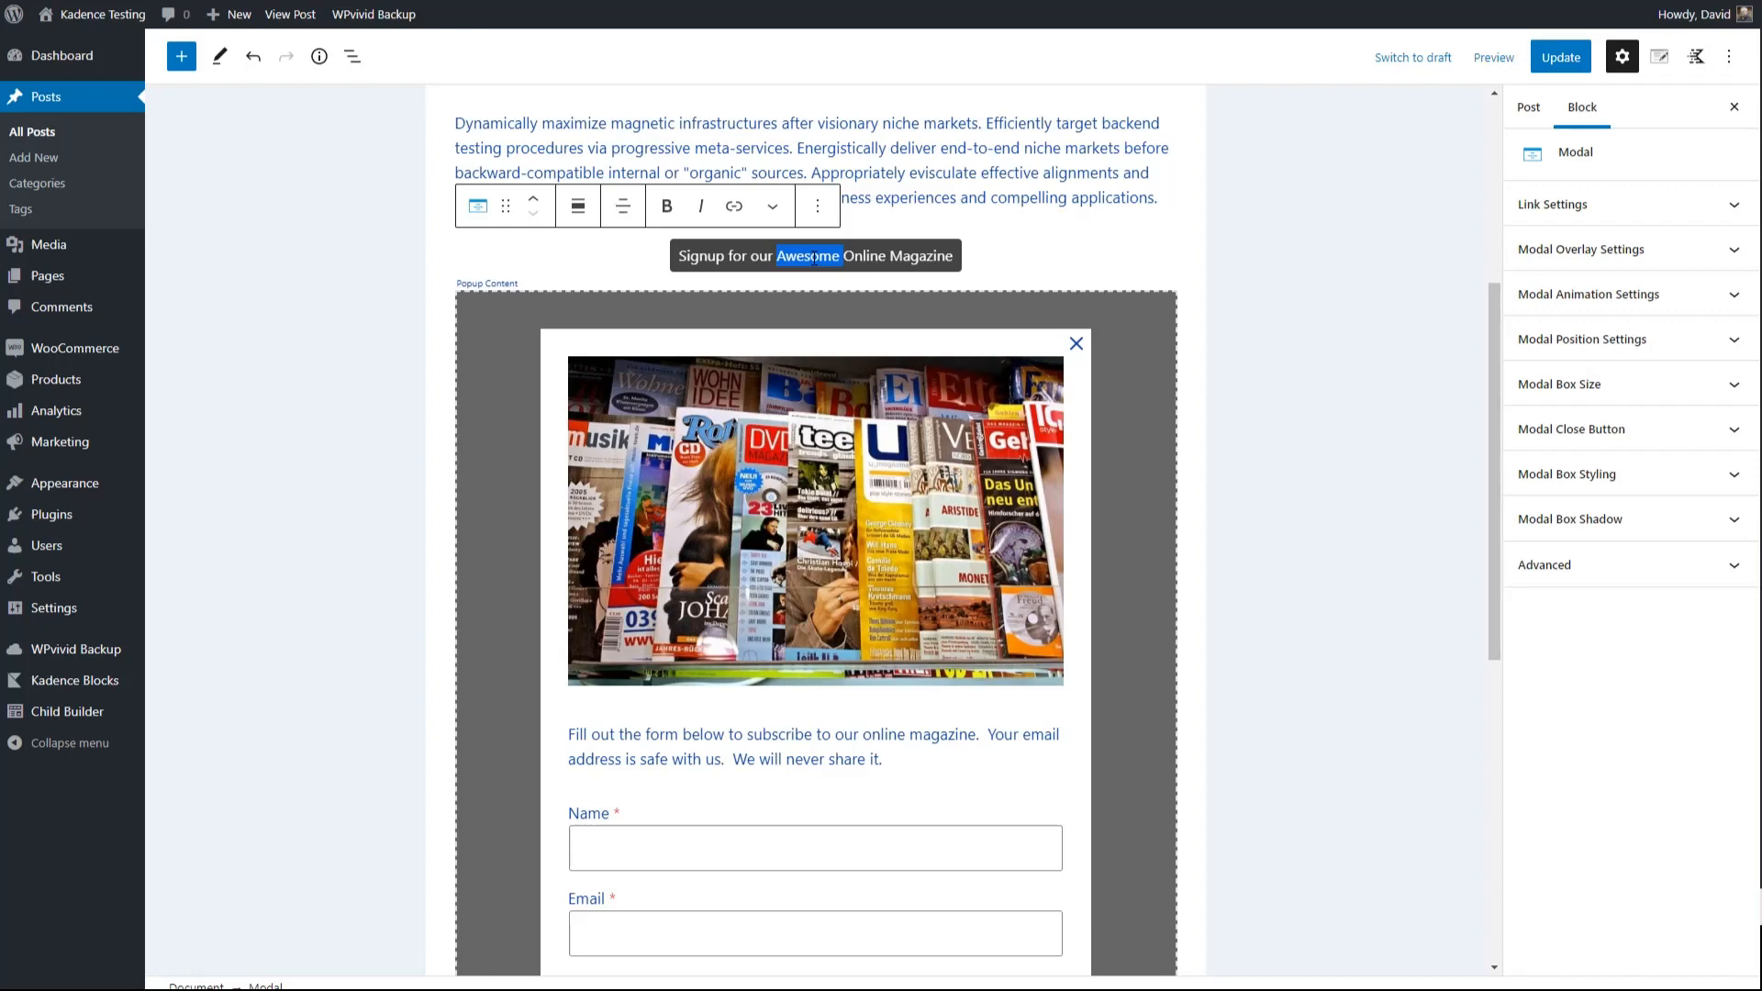
click(1560, 206)
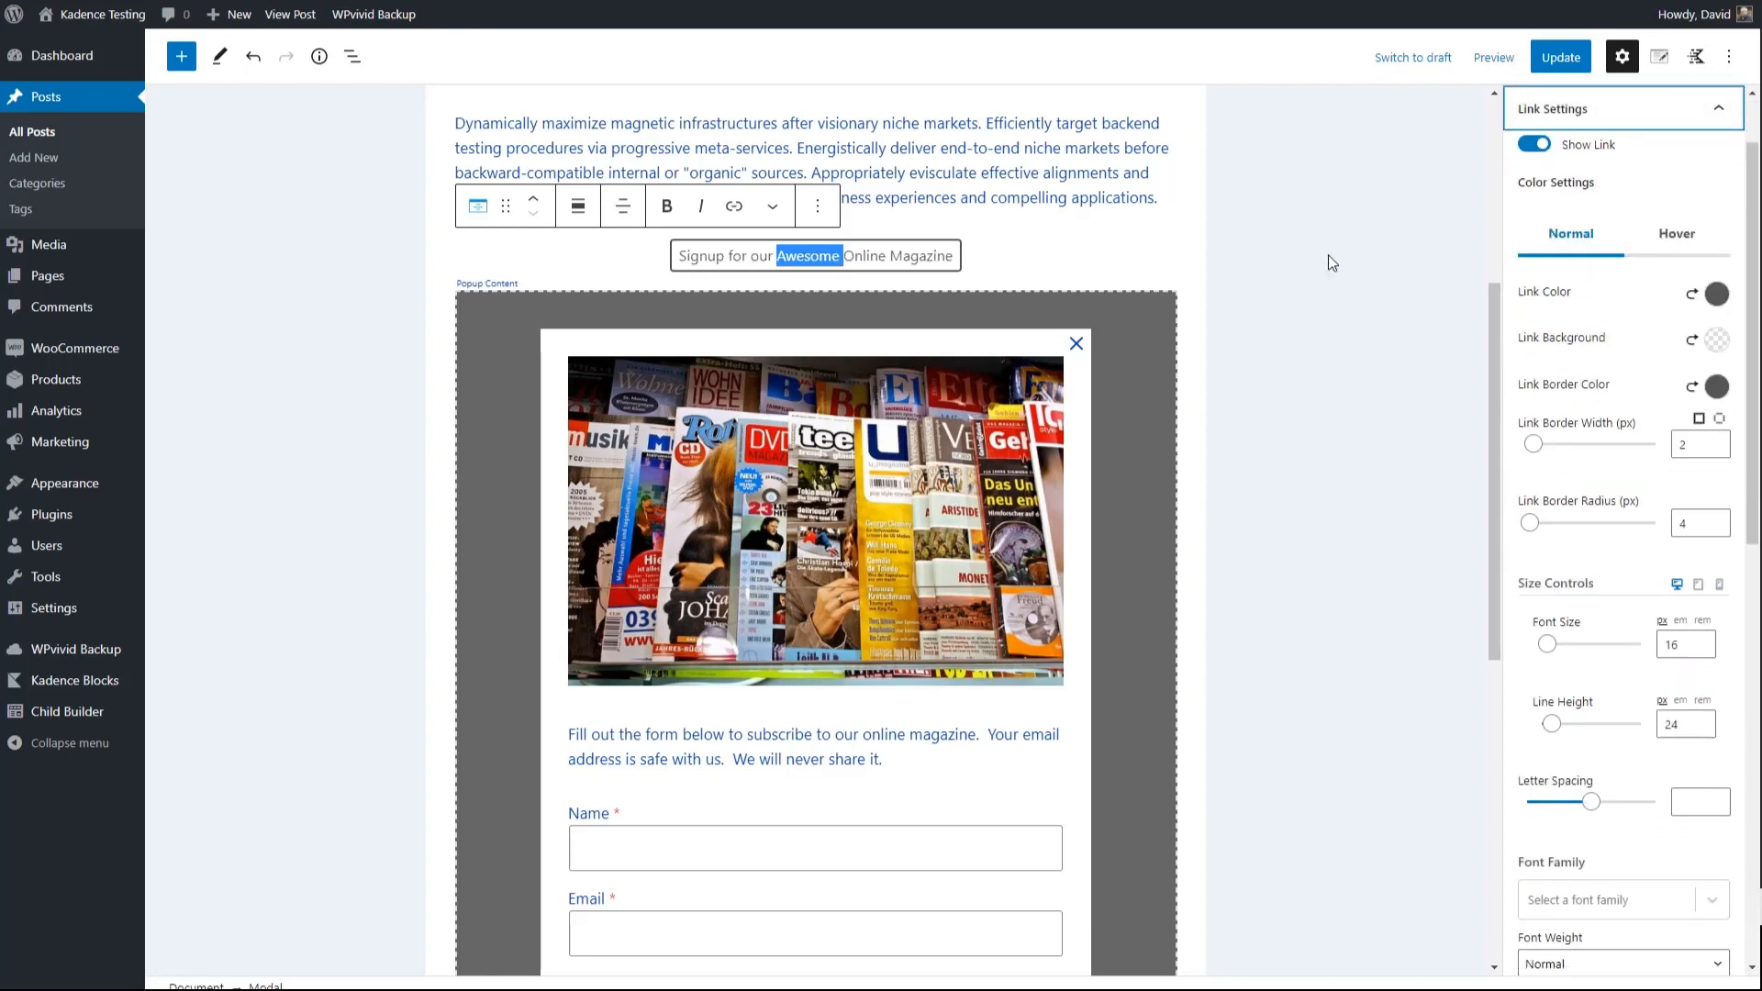
scroll(1627, 473, down, 9)
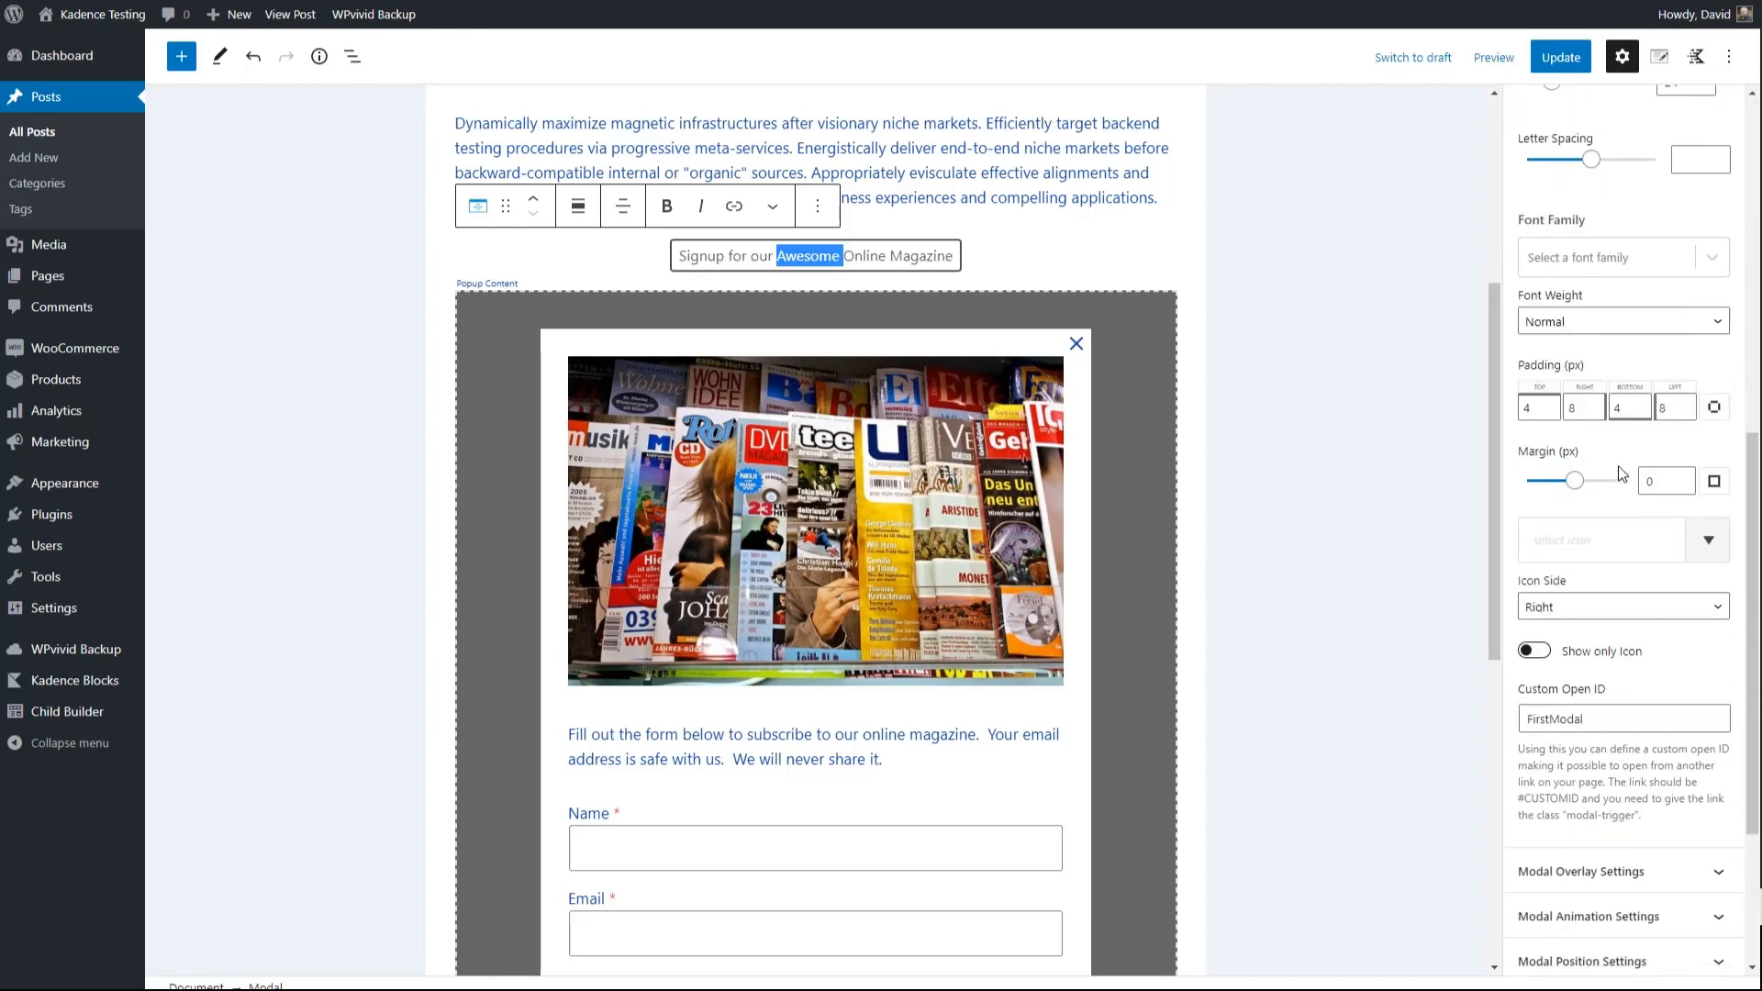
scroll(1621, 473, down, 2)
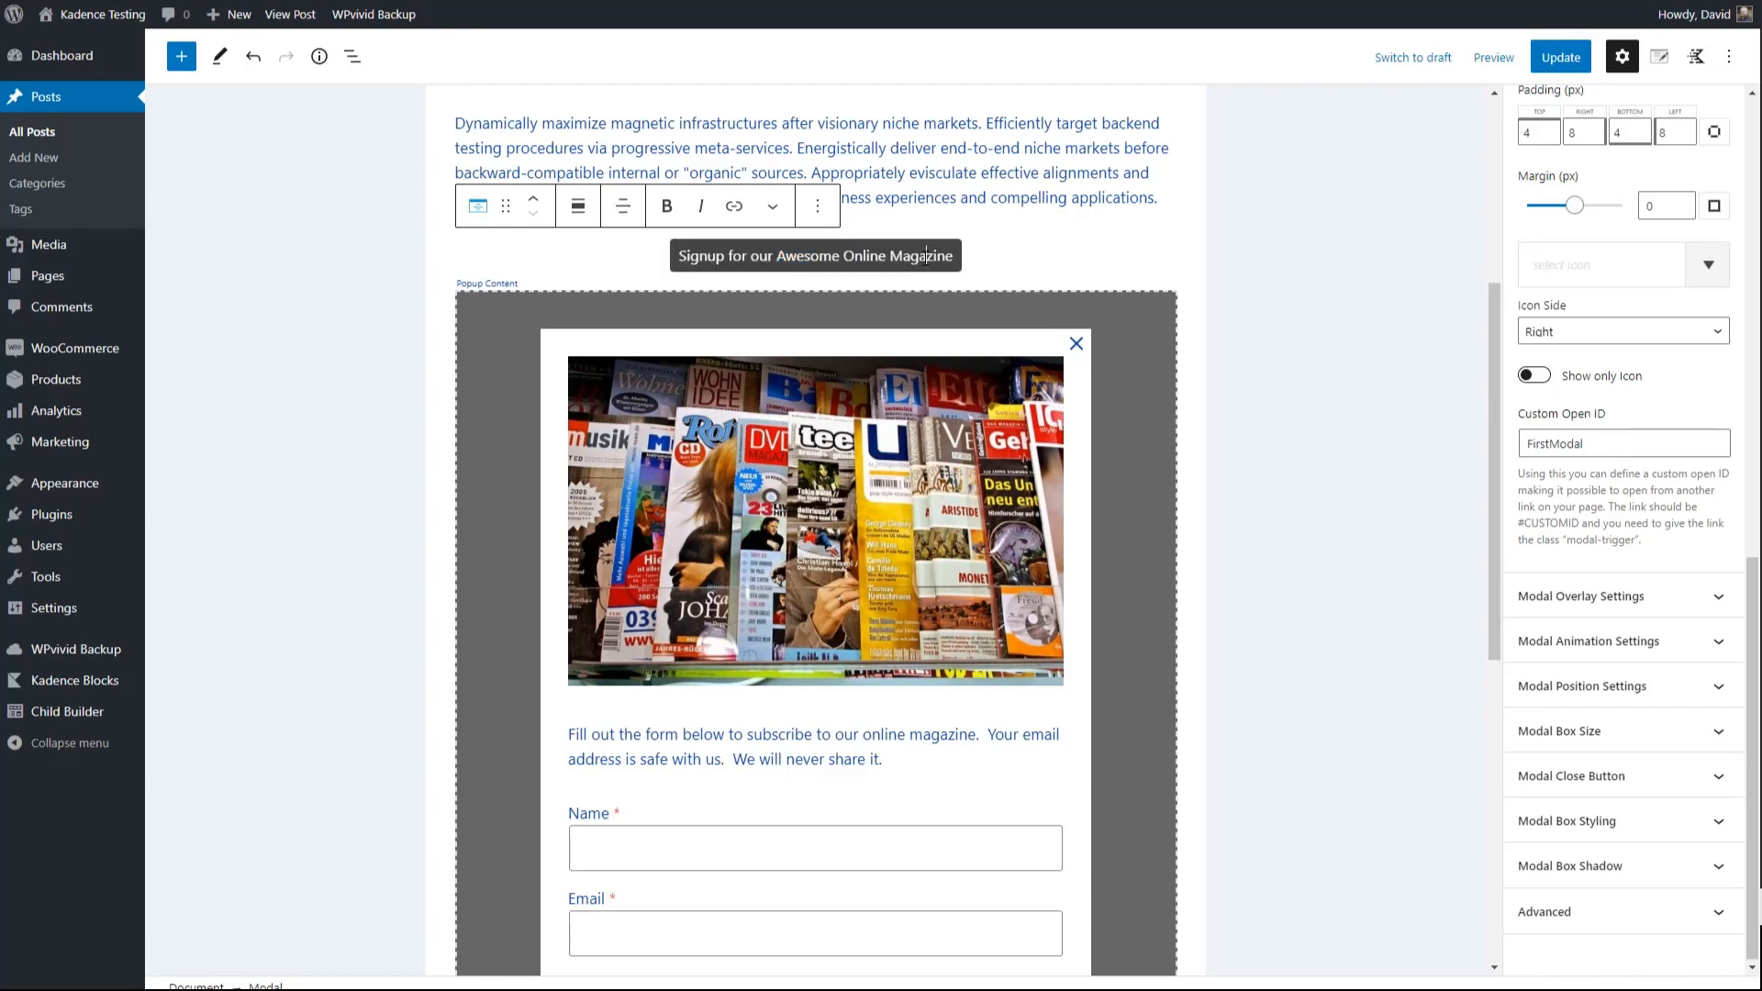
Paste two filler paragraphs below the modal, starting with "Globally orchestrate bleeding-edge human capital" and "Energistically evolve team building innovation"
scroll(1019, 310, down, 6)
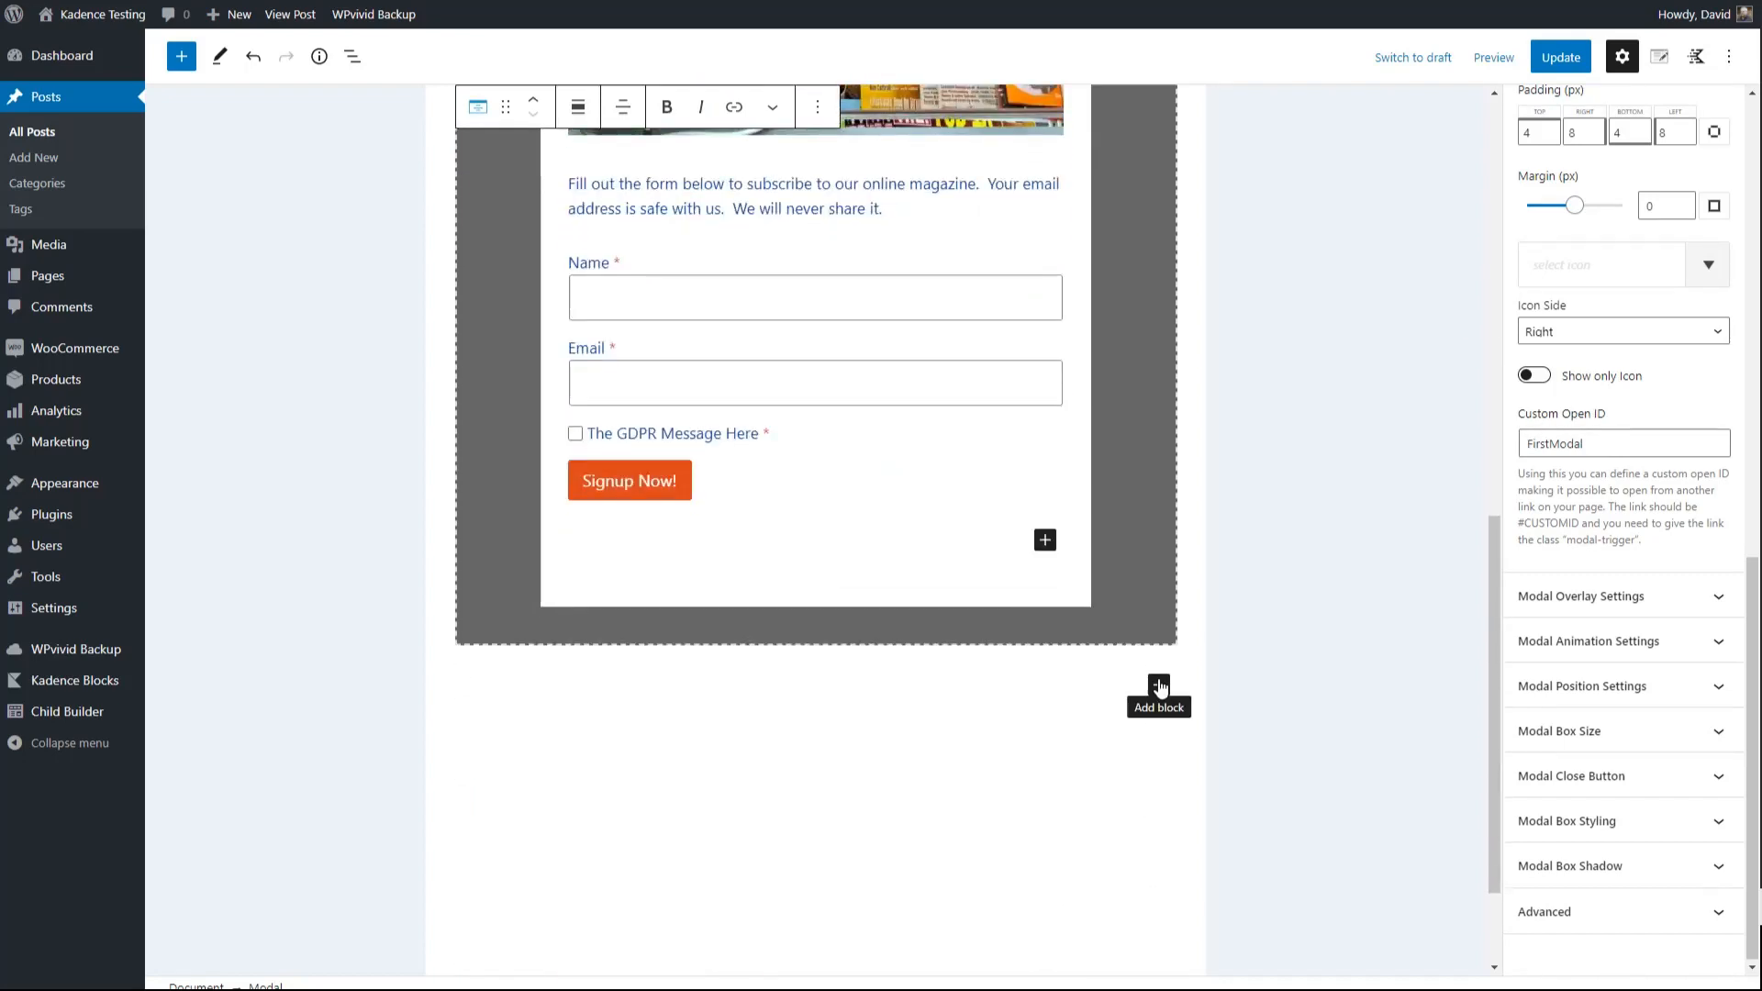
click(1159, 686)
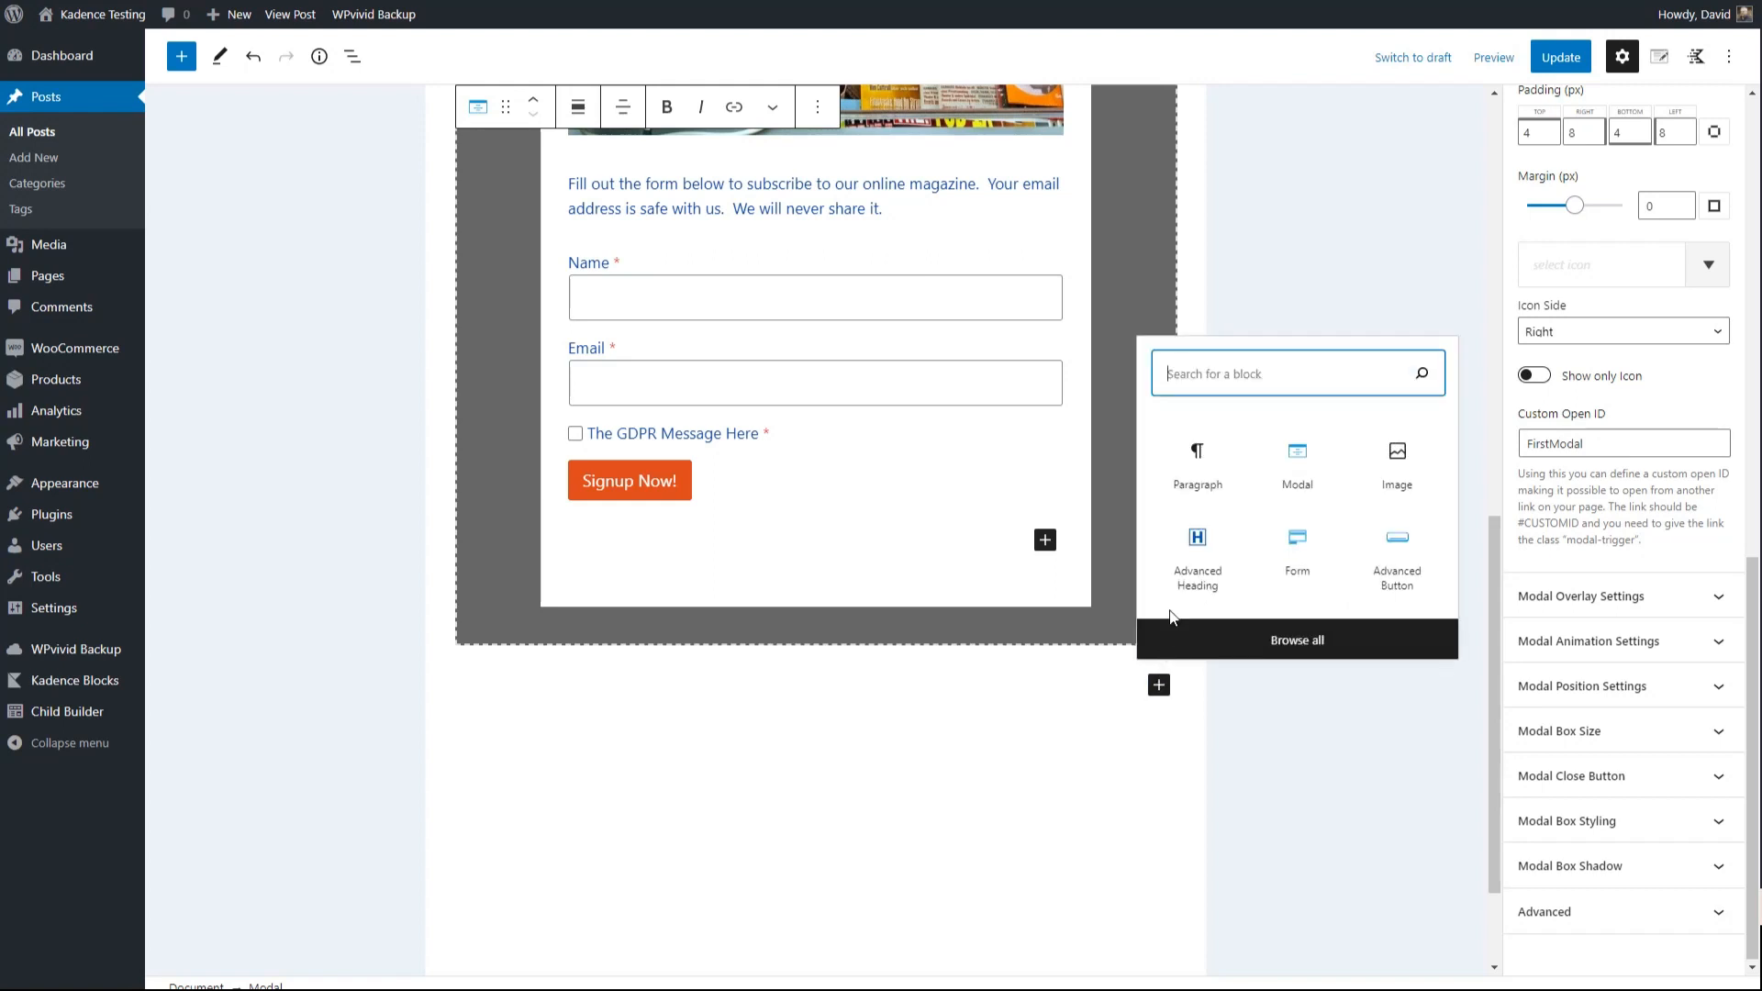
click(1197, 463)
click(1417, 1)
click(1187, 176)
click(716, 630)
key(ctrl+v)
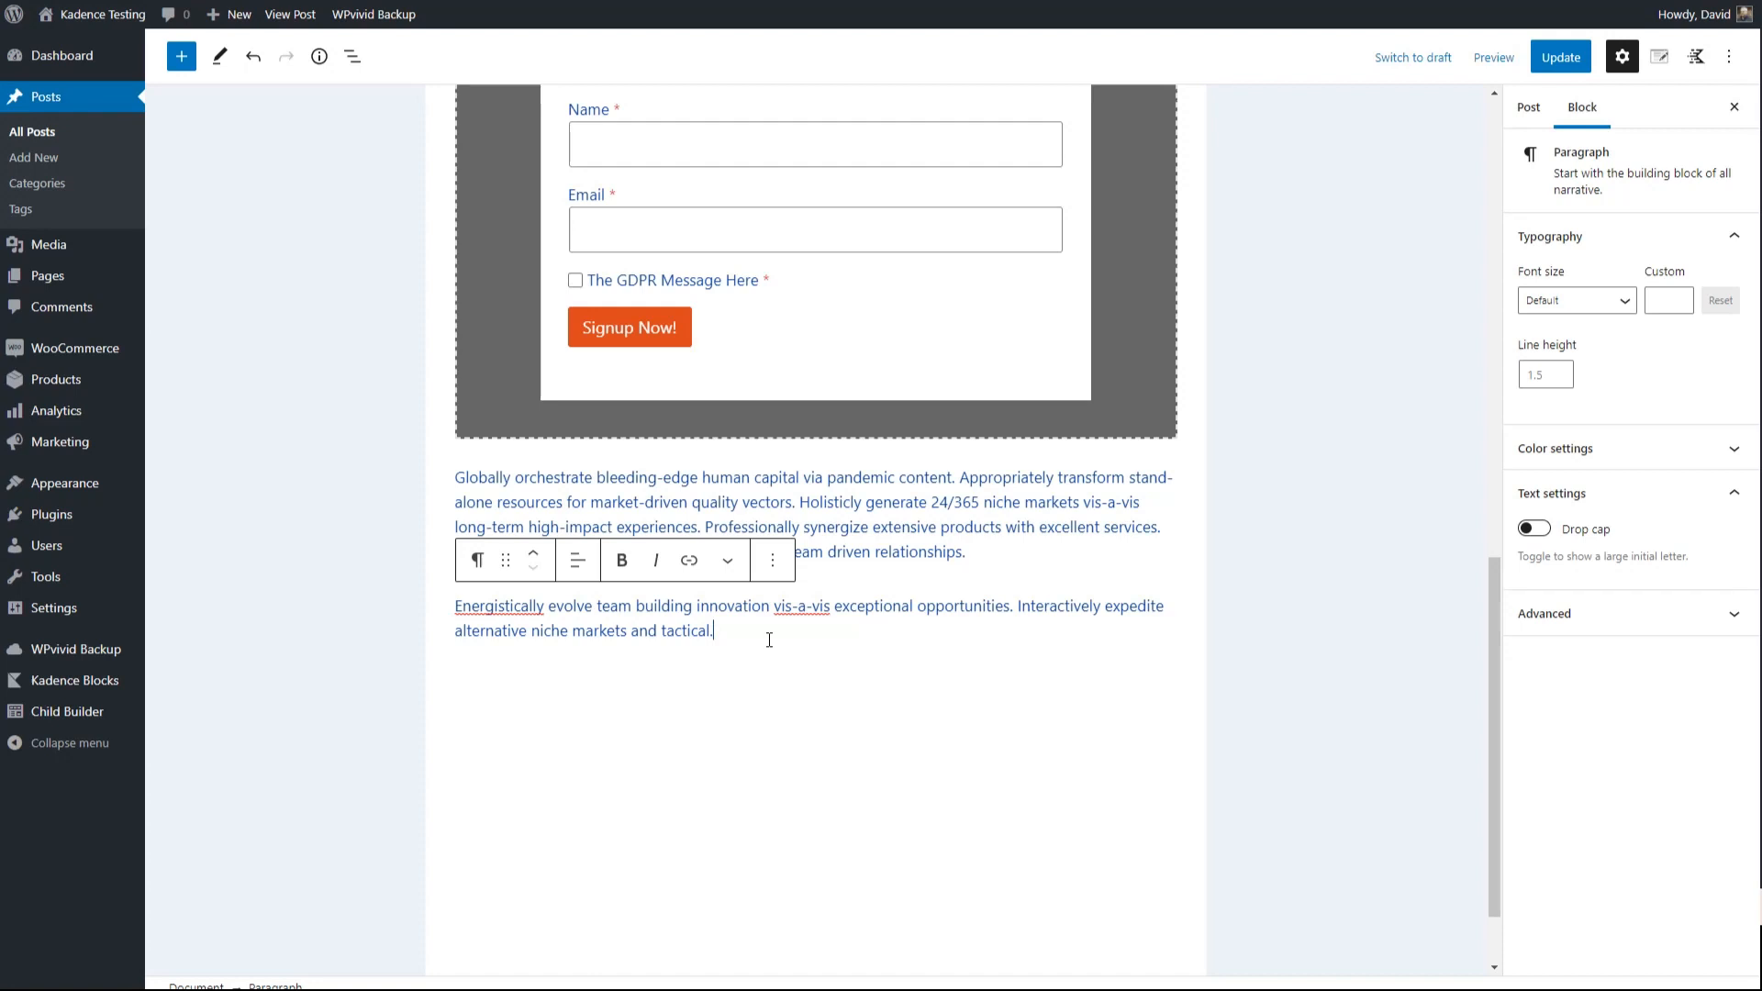
Add an Advanced Button below the new paragraphs with the label "Subscribe to our Magazine"
key(Return)
text(/bu)
click(597, 511)
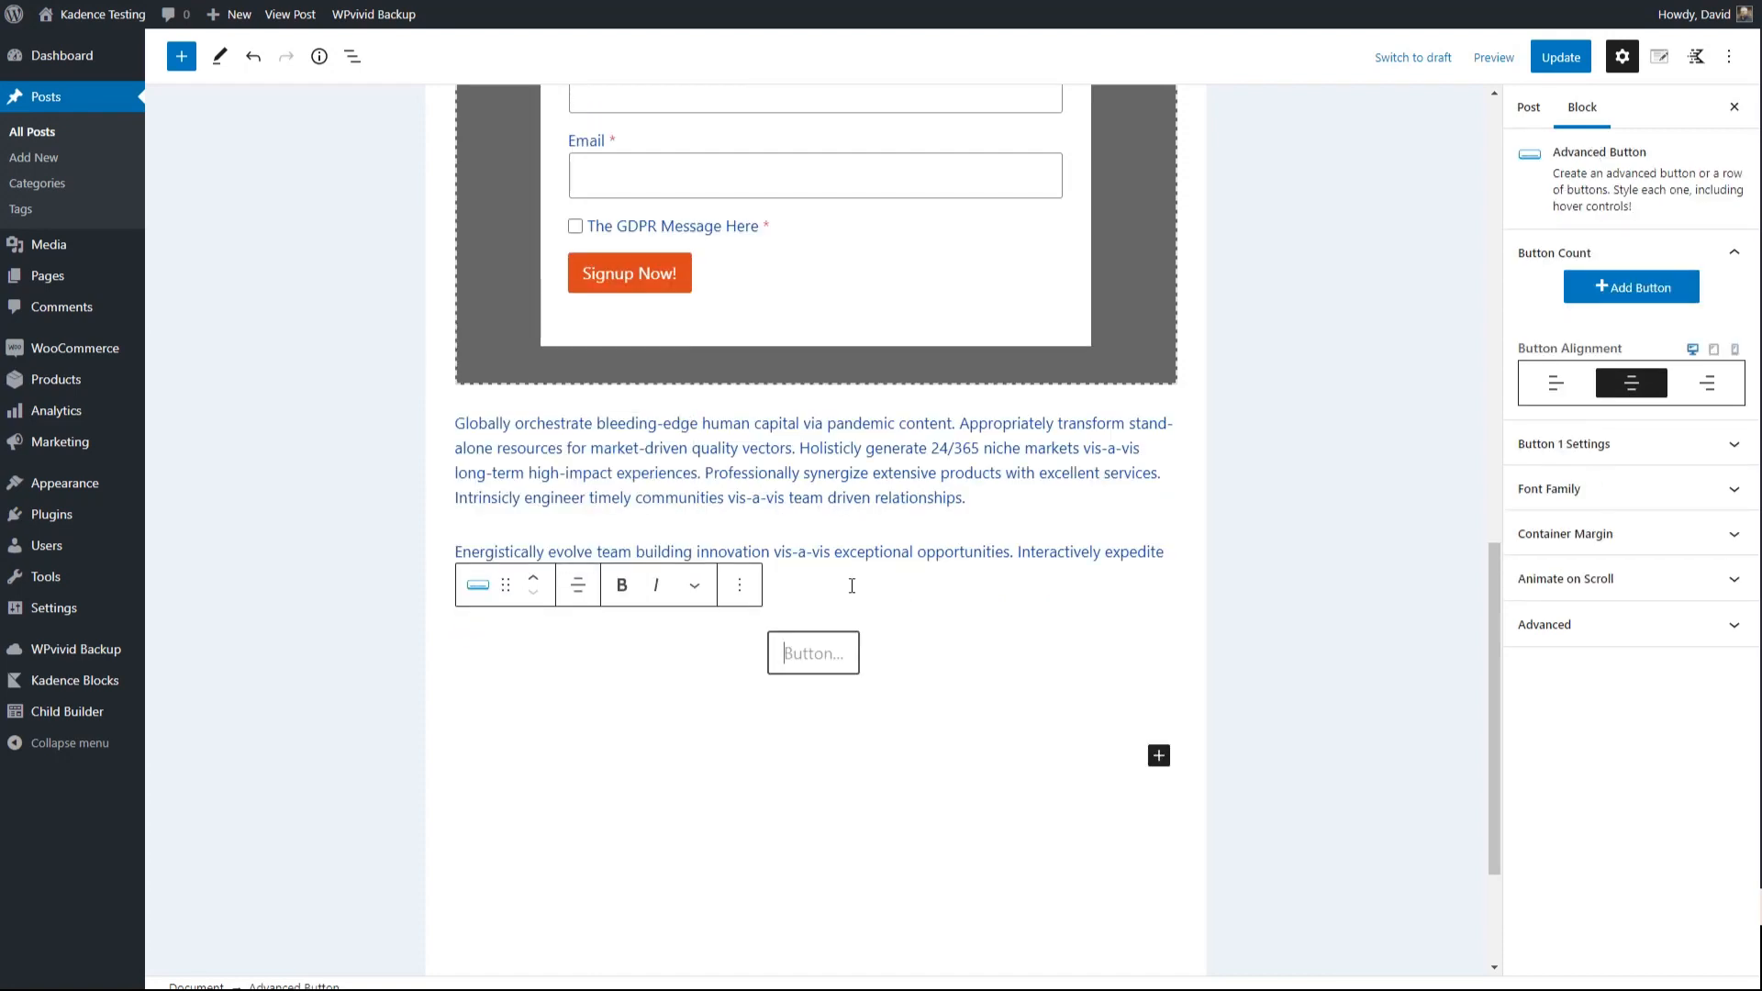
text(Subscribe to our Magazine)
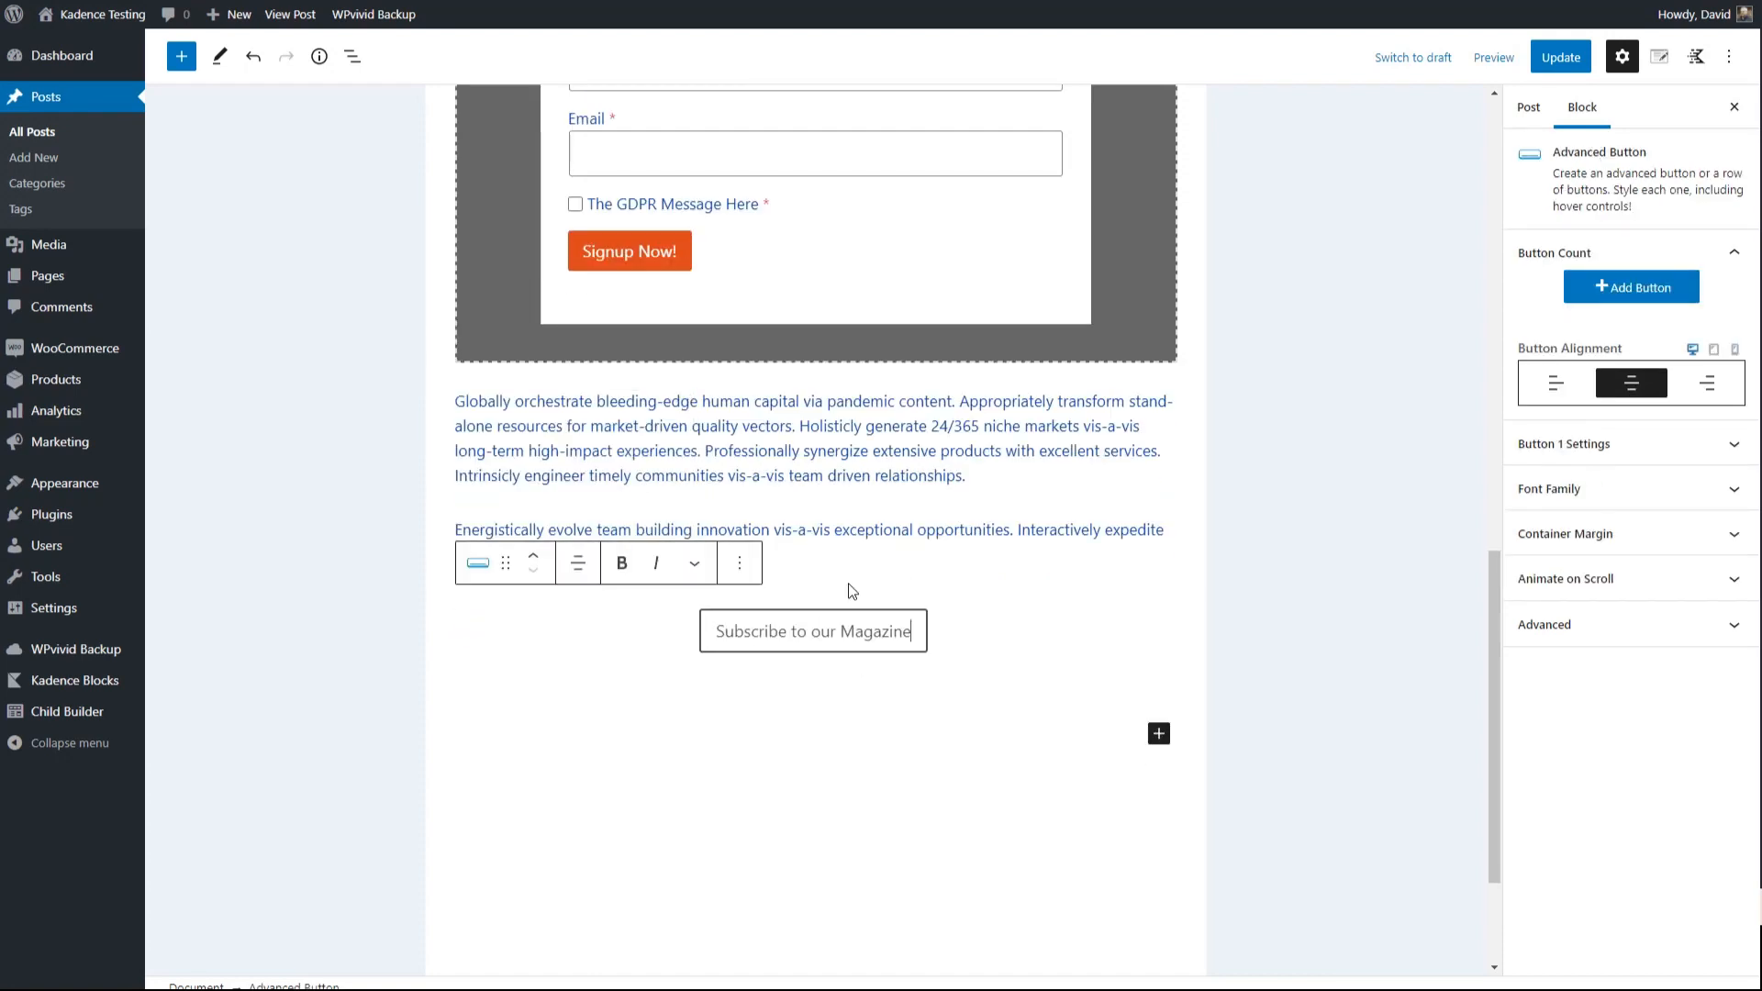
Get the modal's Custom Open ID from its link settings for use as the new button's link
click(800, 642)
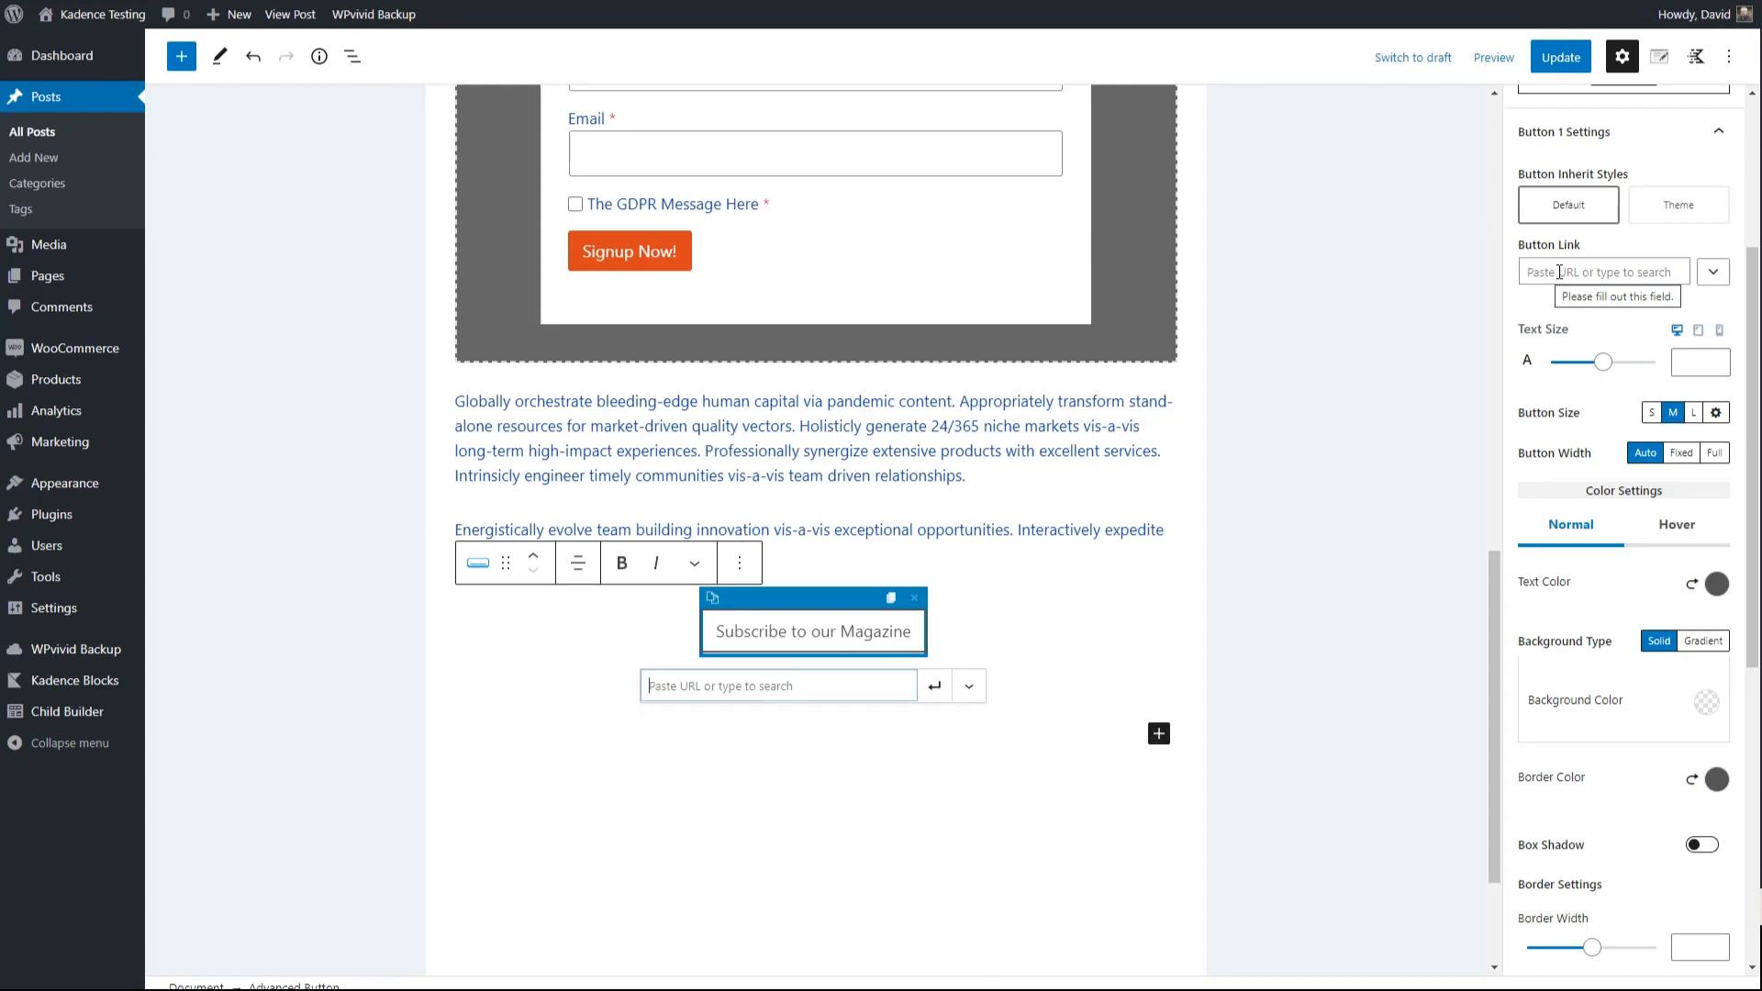
scroll(1000, 277, up, 7)
click(965, 131)
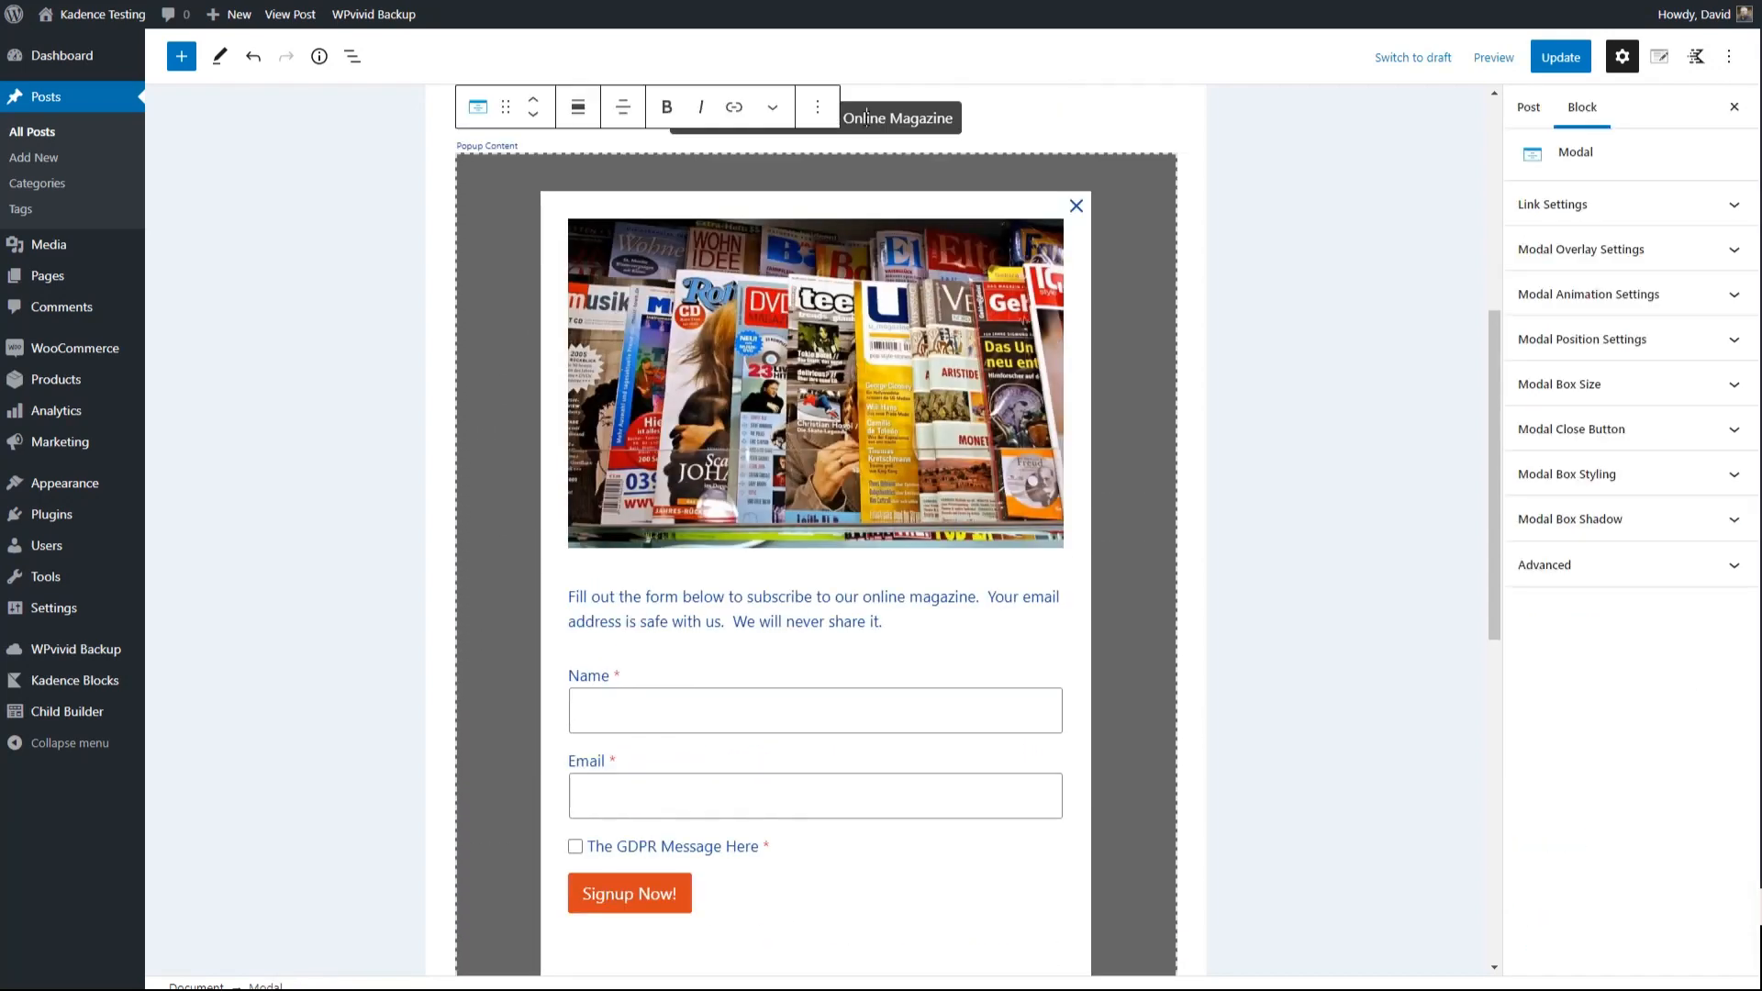
click(1567, 204)
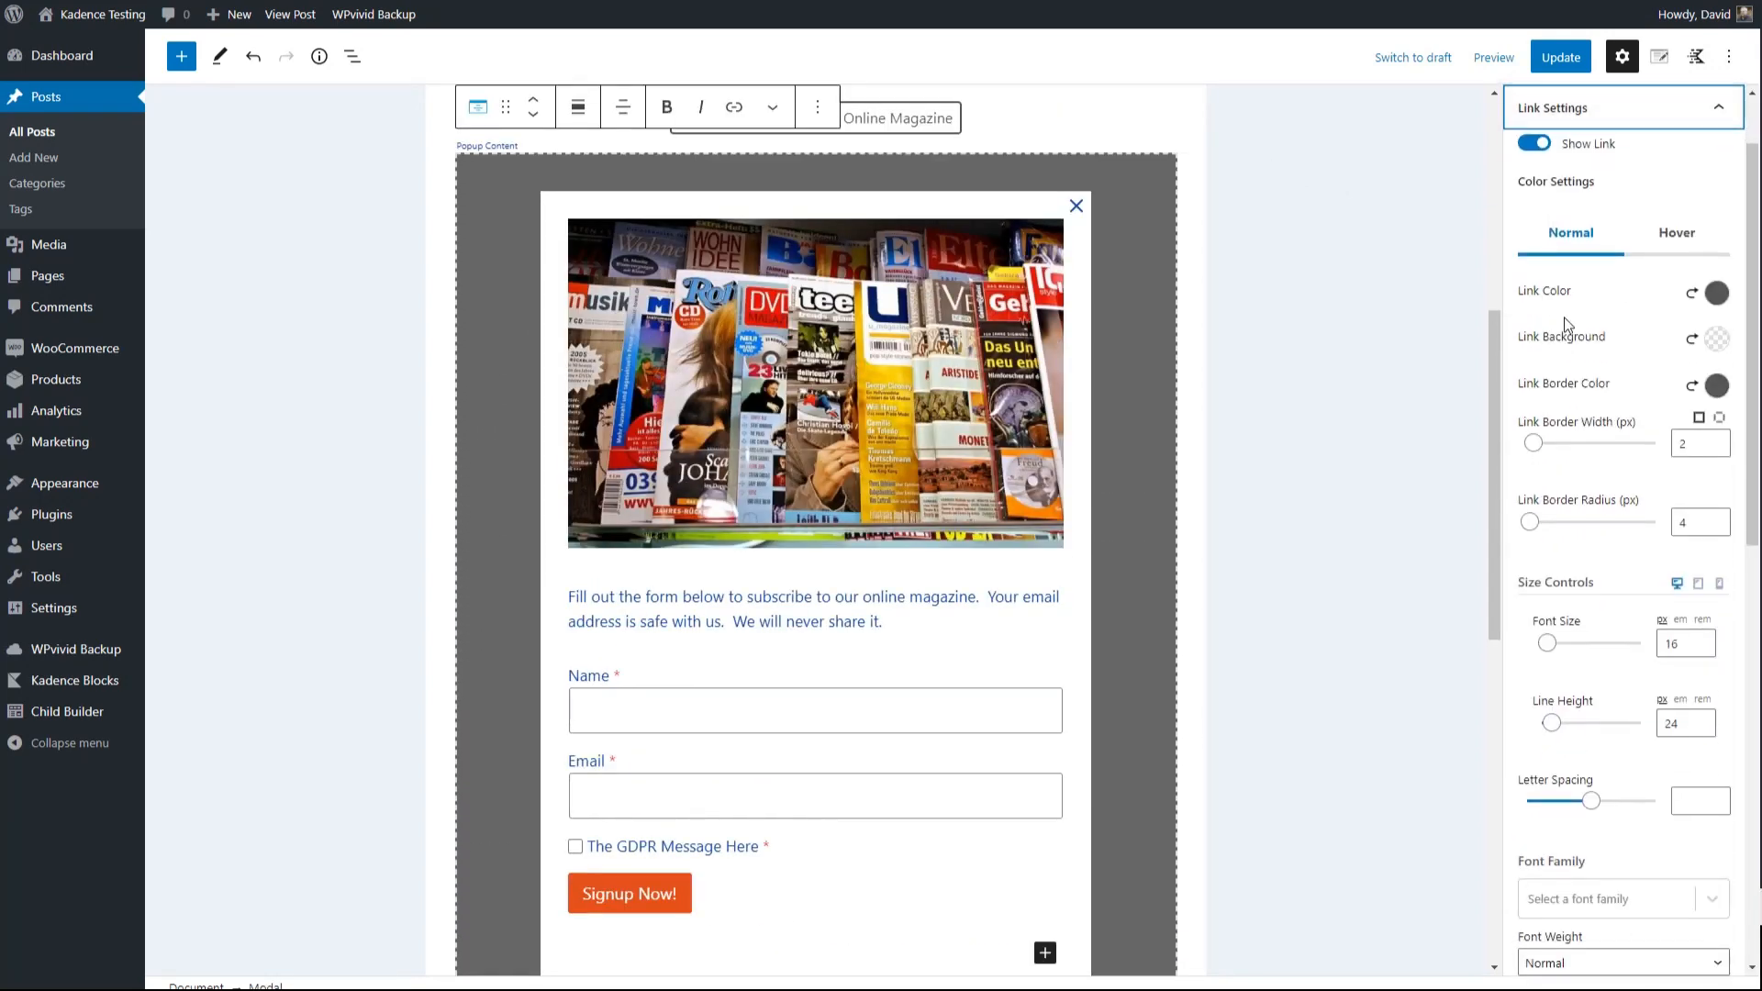
scroll(1567, 323, down, 5)
scroll(1565, 386, down, 4)
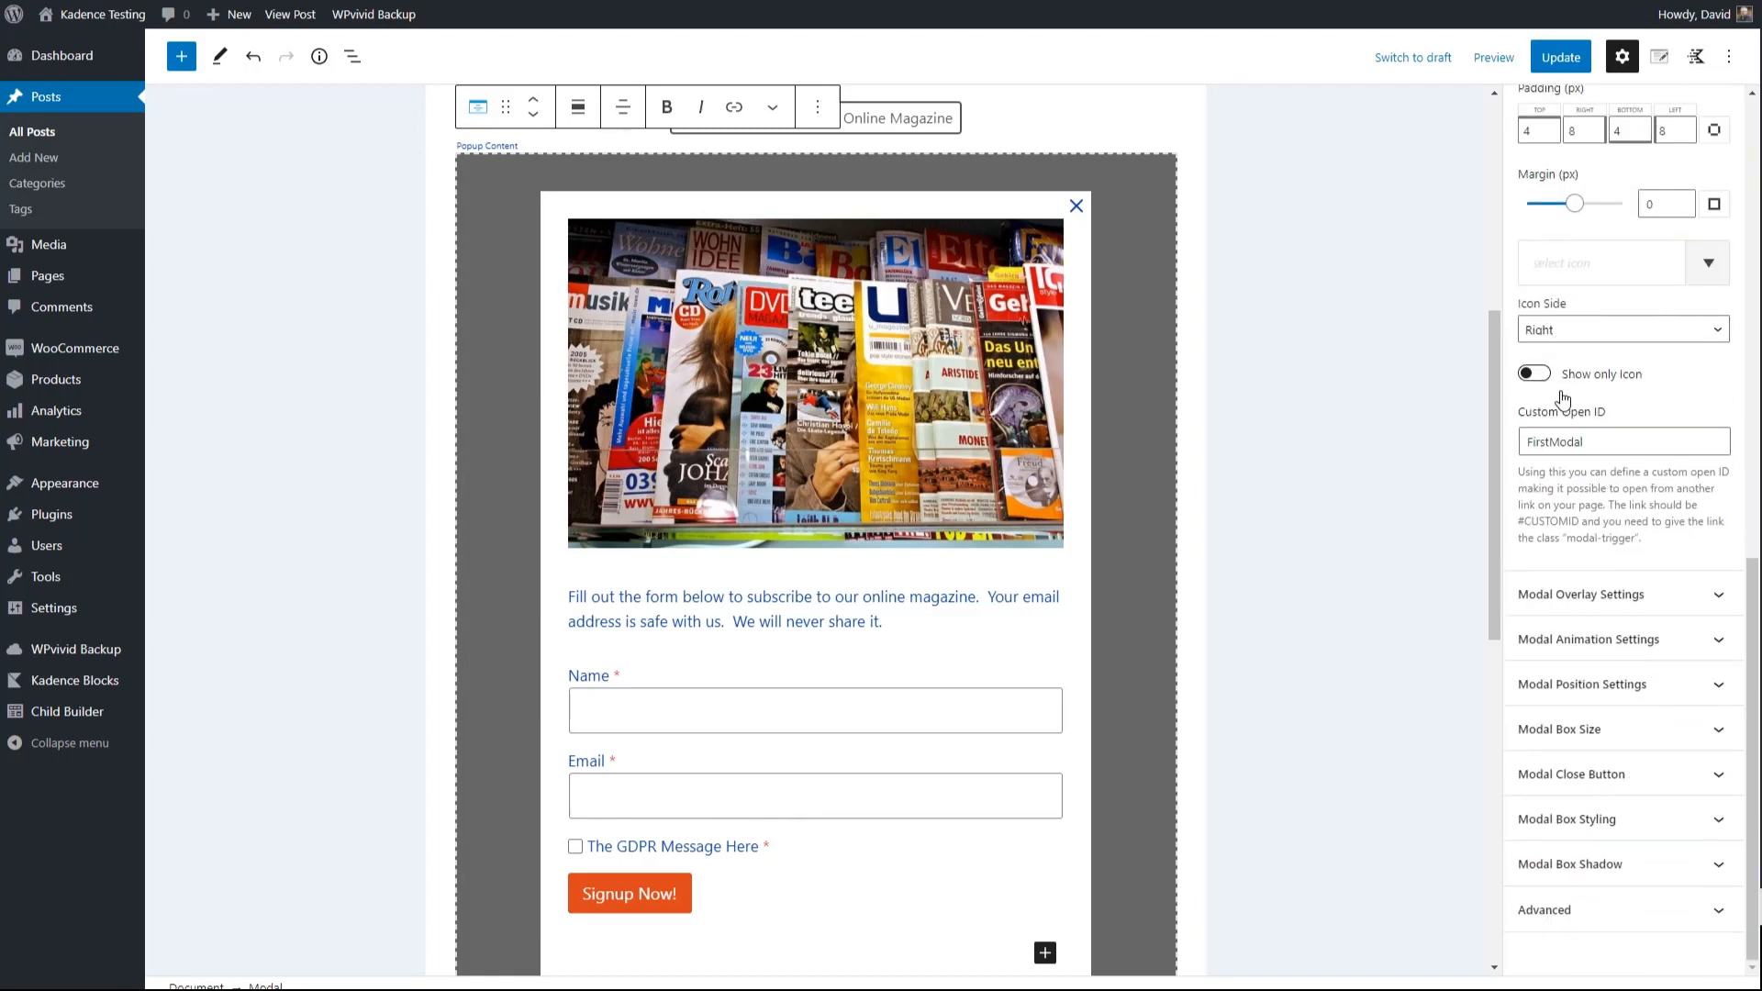
drag(1586, 443, 1499, 442)
Set the link of the "Subscribe to our Magazine" button to #FirstModal
scroll(1144, 351, down, 6)
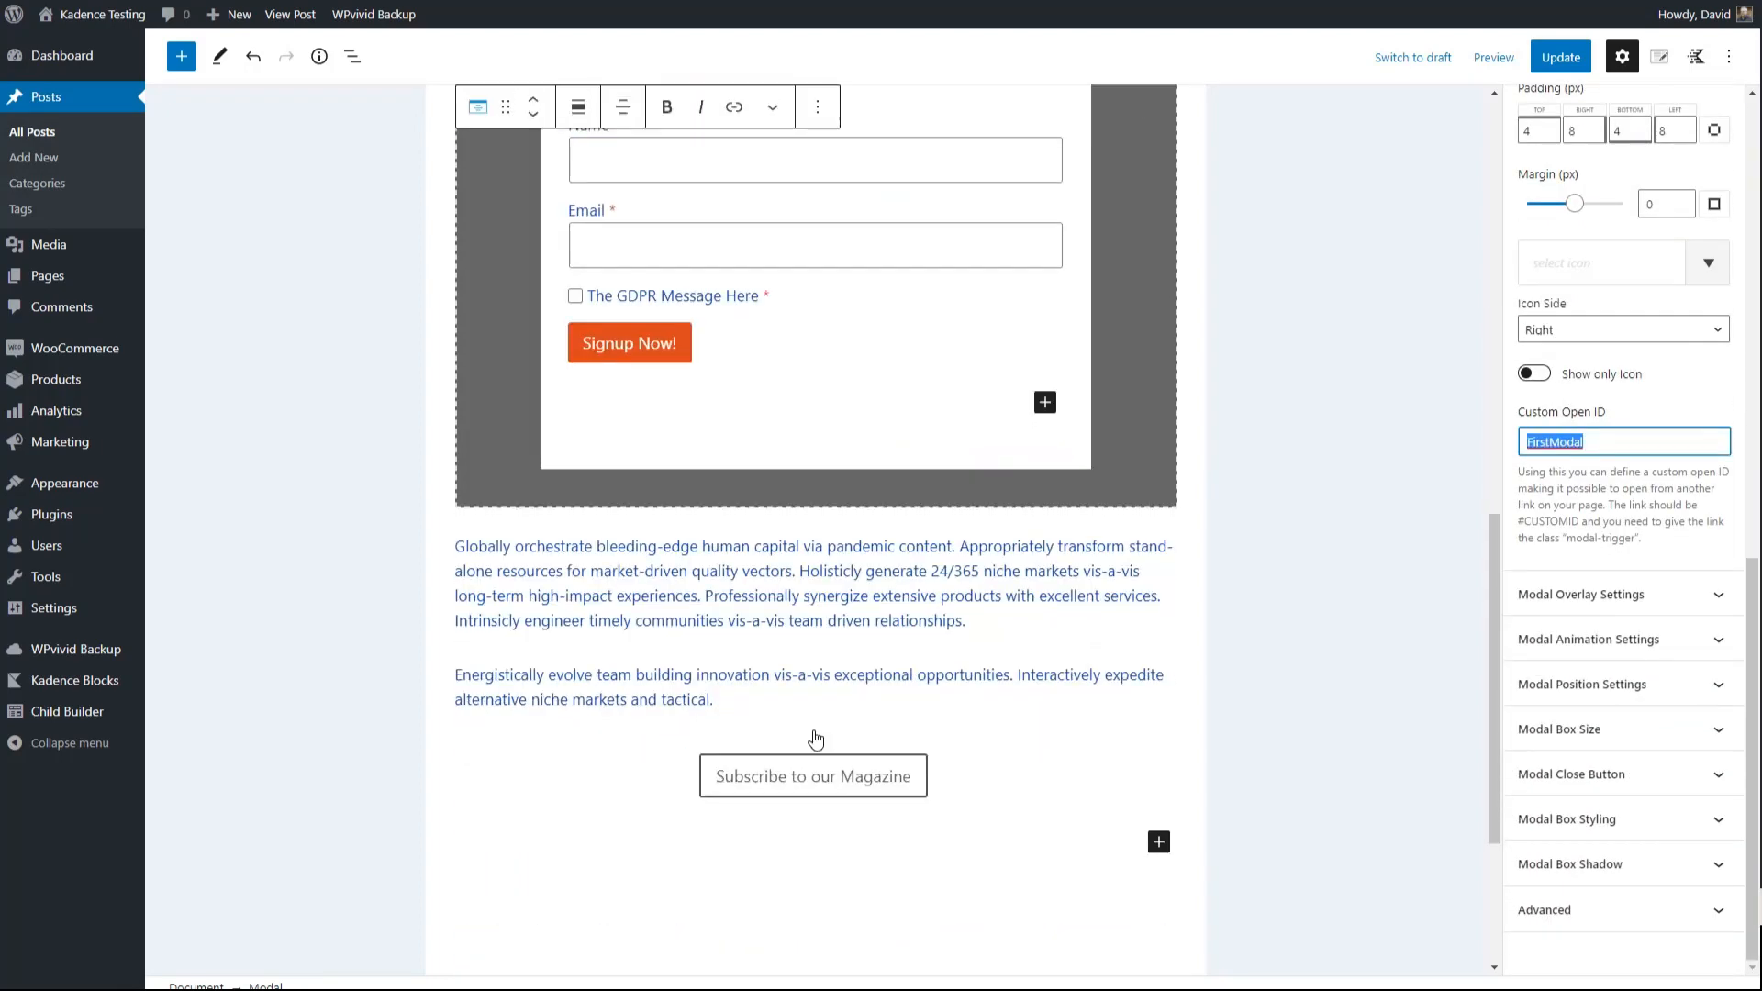
click(804, 780)
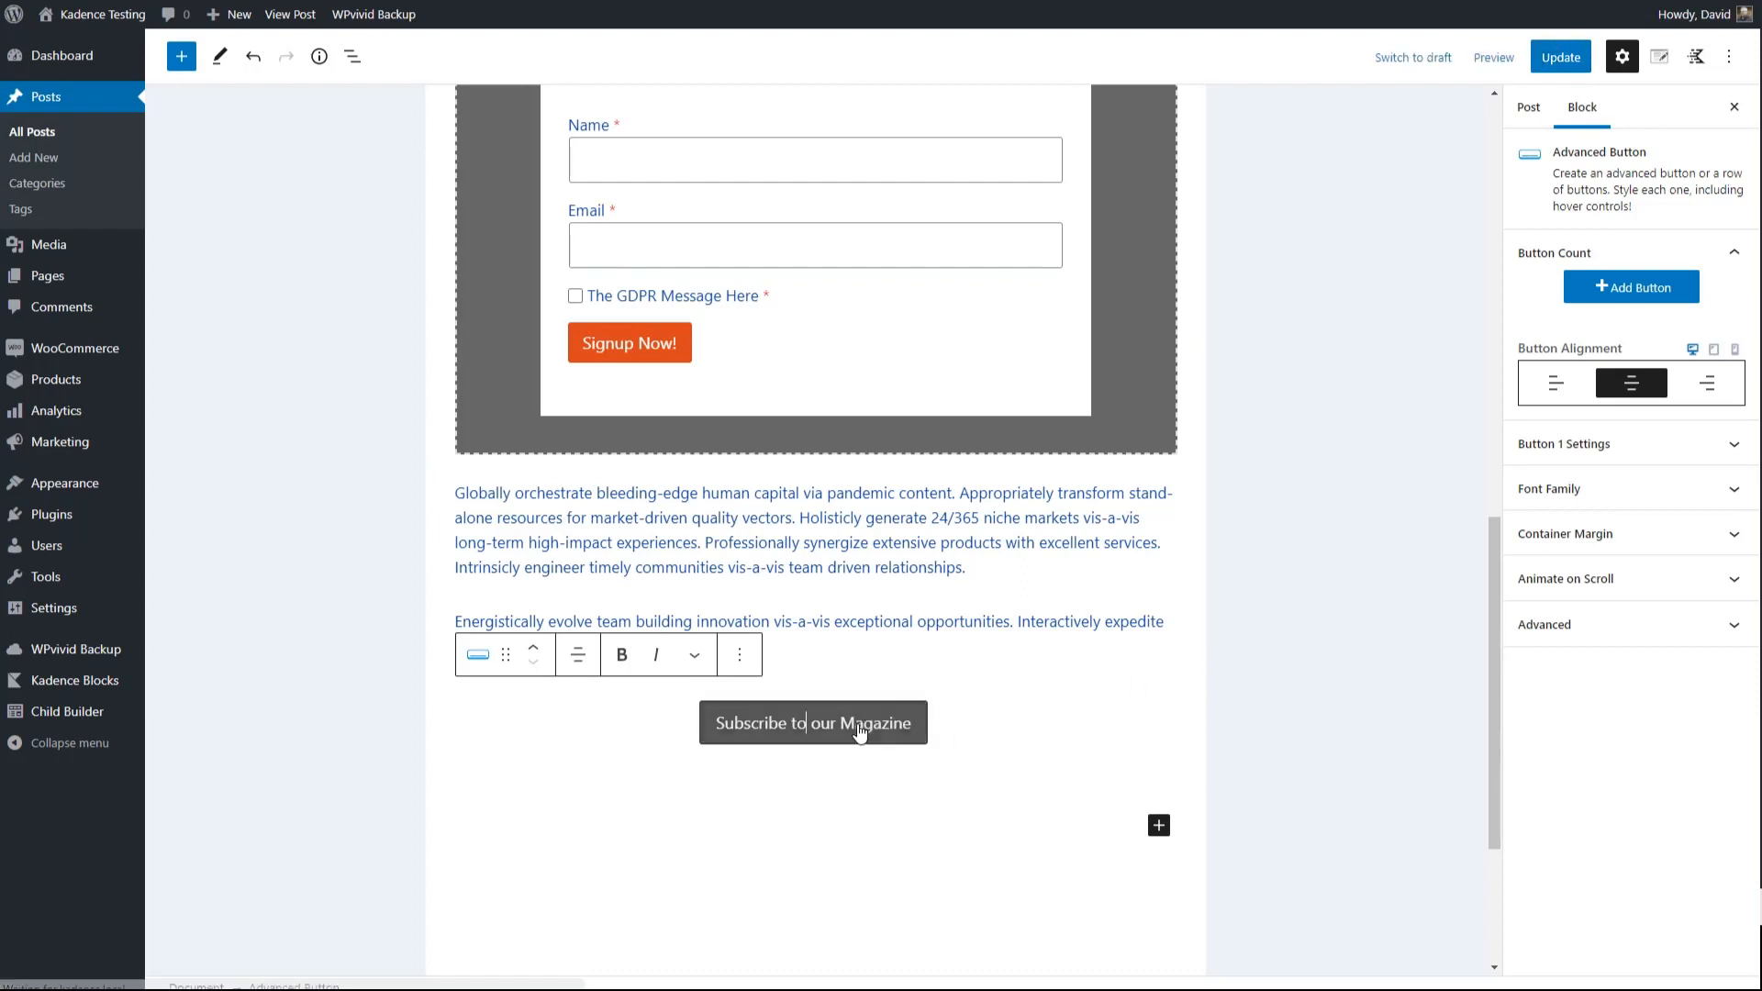
click(1615, 444)
scroll(1617, 444, down, 3)
click(1540, 270)
text(#FirstModal)
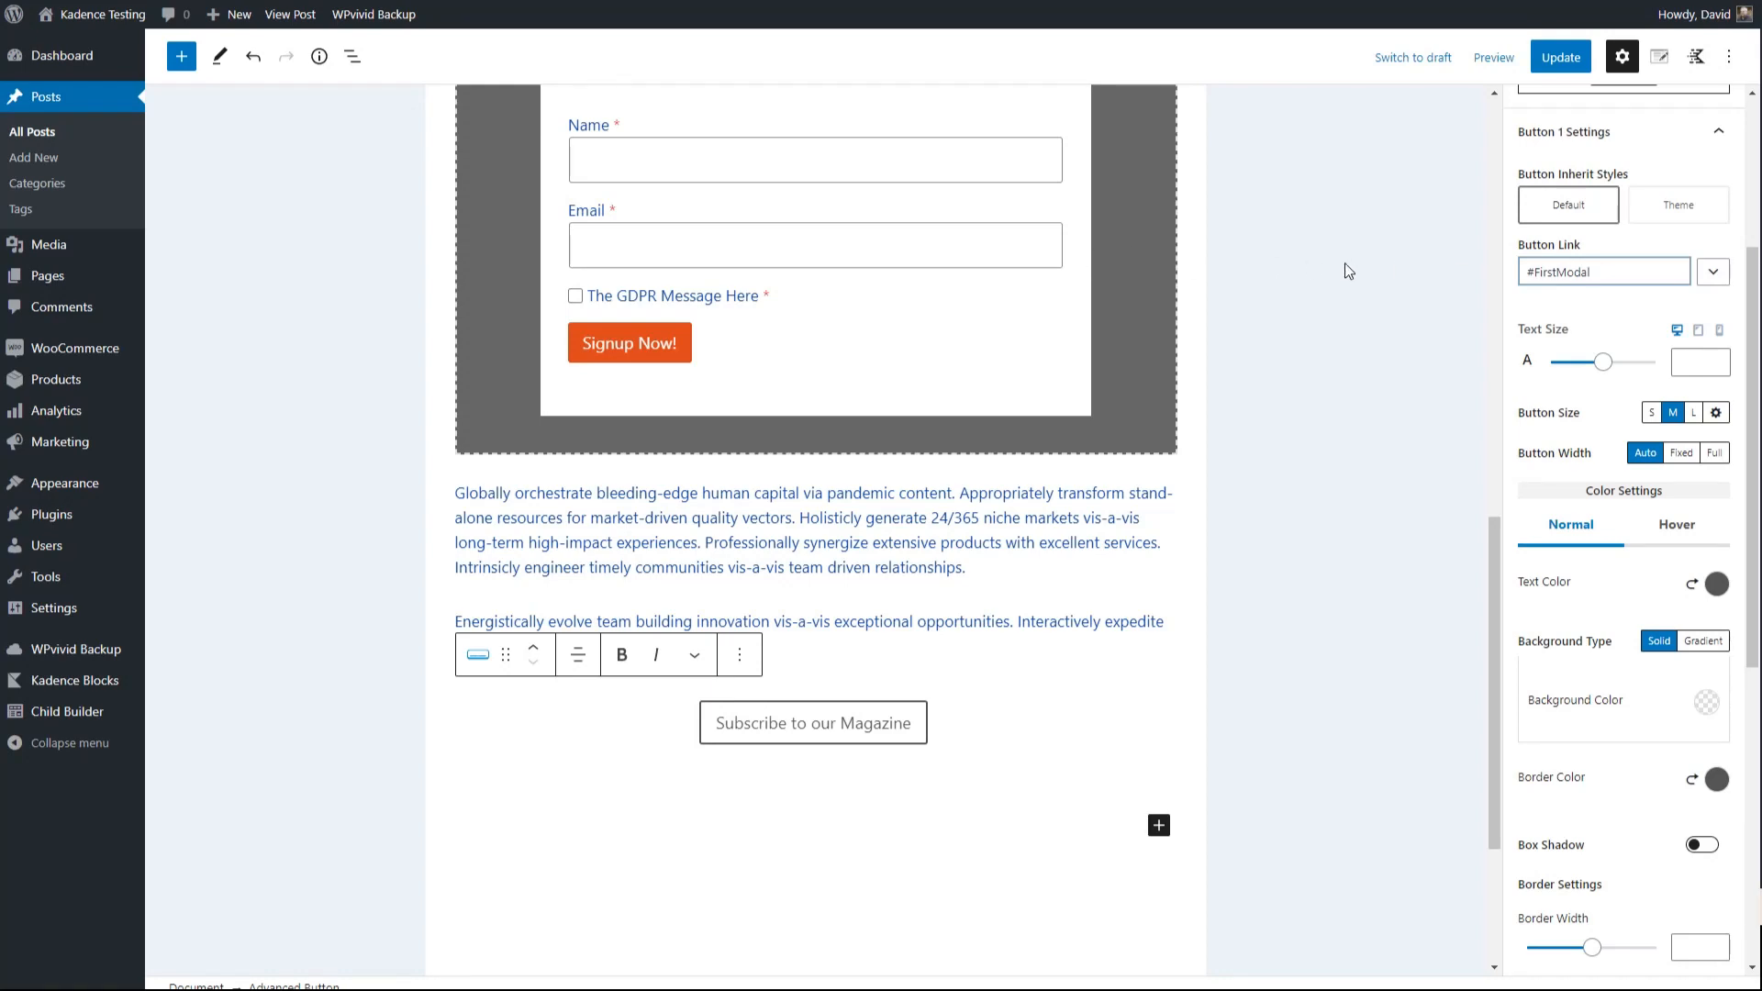
scroll(1574, 305, down, 10)
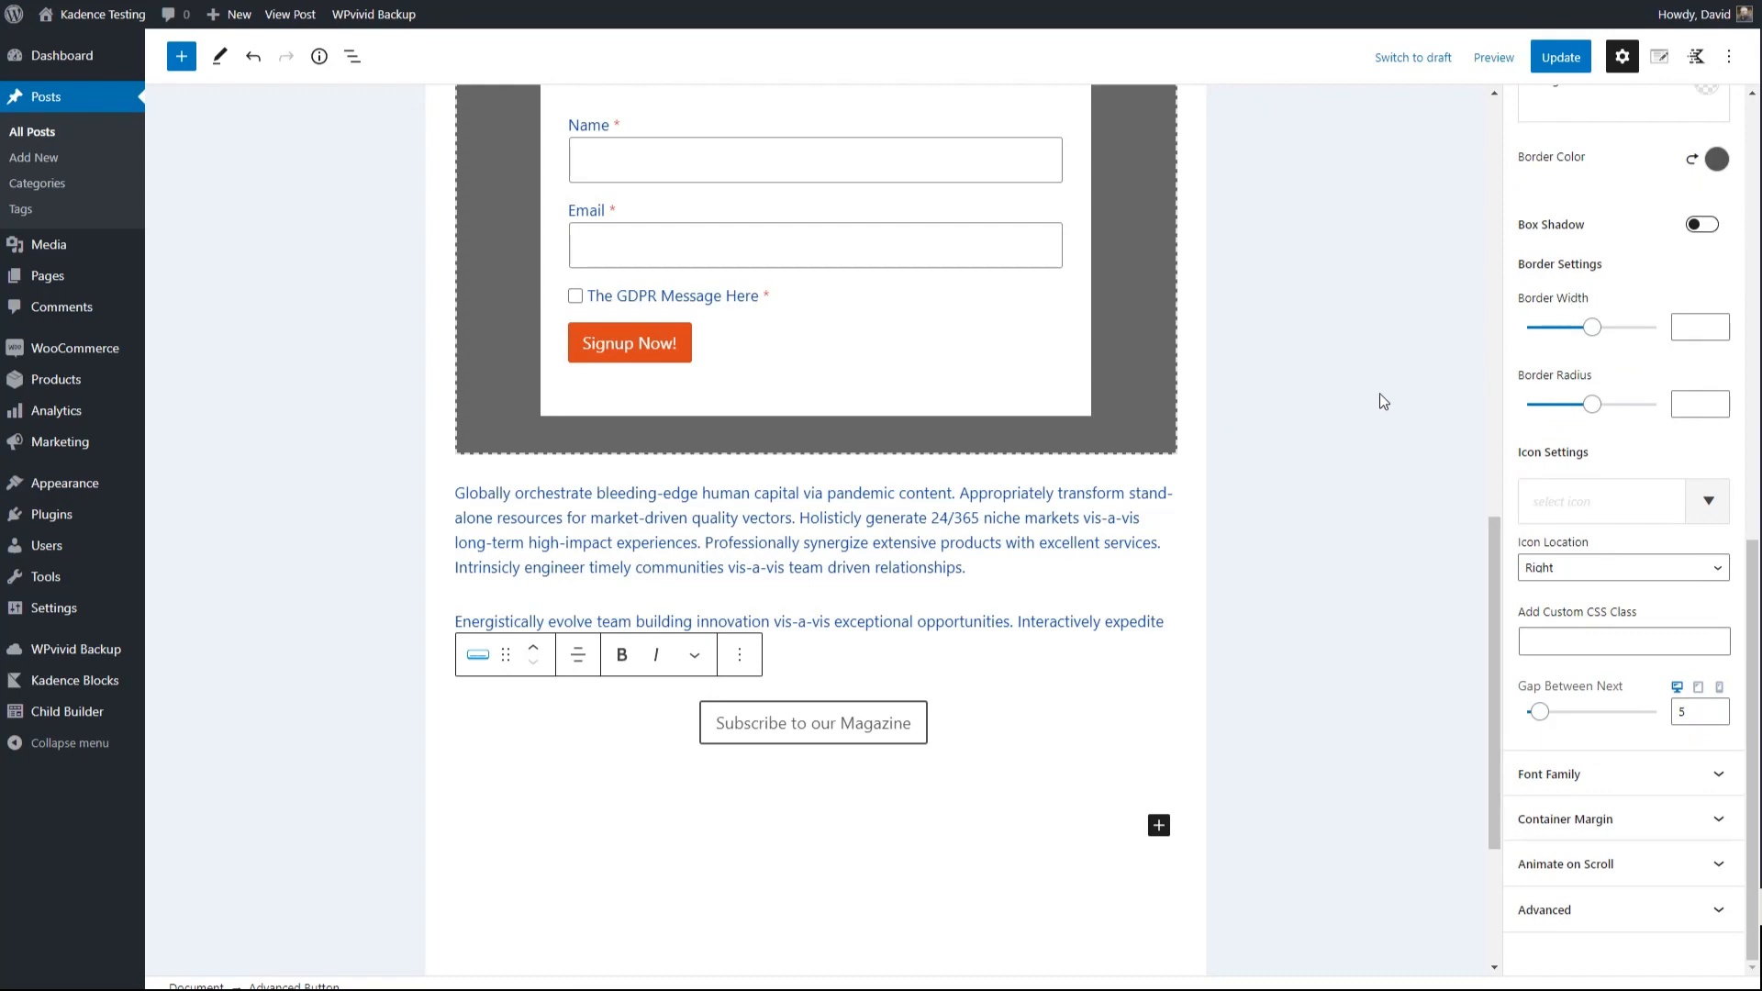
Check the magazine signup modal's link settings for the CSS class that an external trigger link needs
scroll(1380, 395, up, 3)
scroll(1376, 398, up, 3)
click(965, 122)
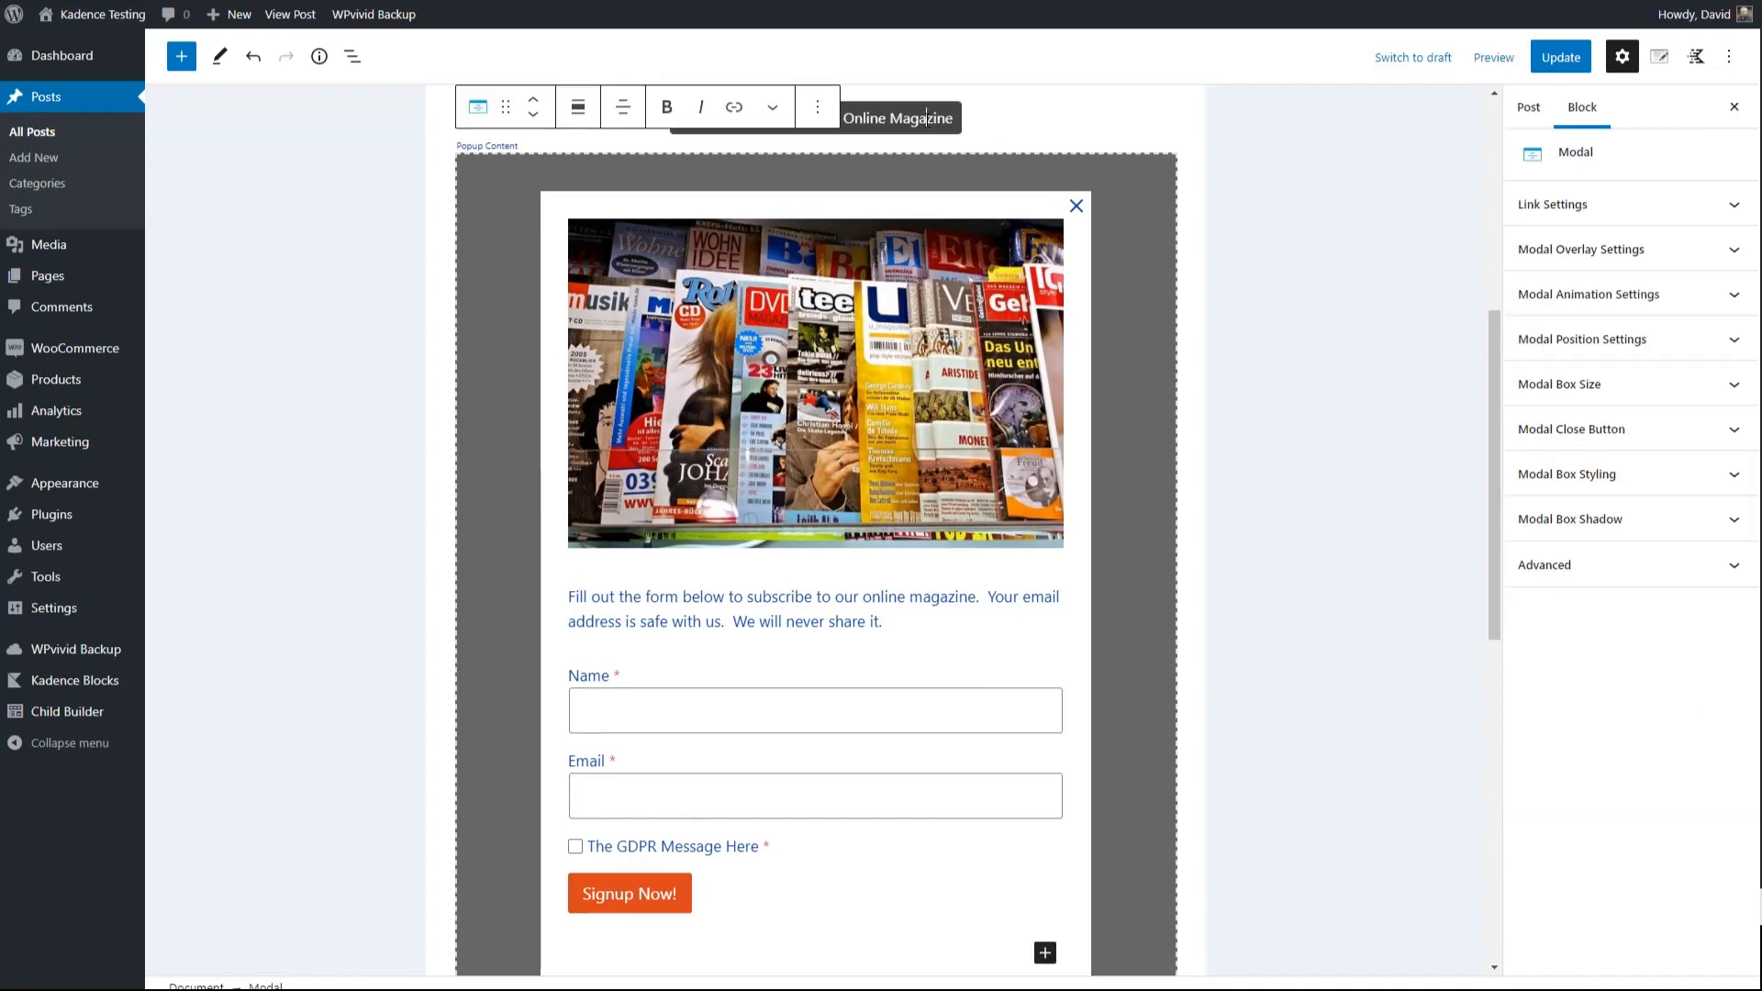
click(1589, 213)
scroll(1632, 316, down, 10)
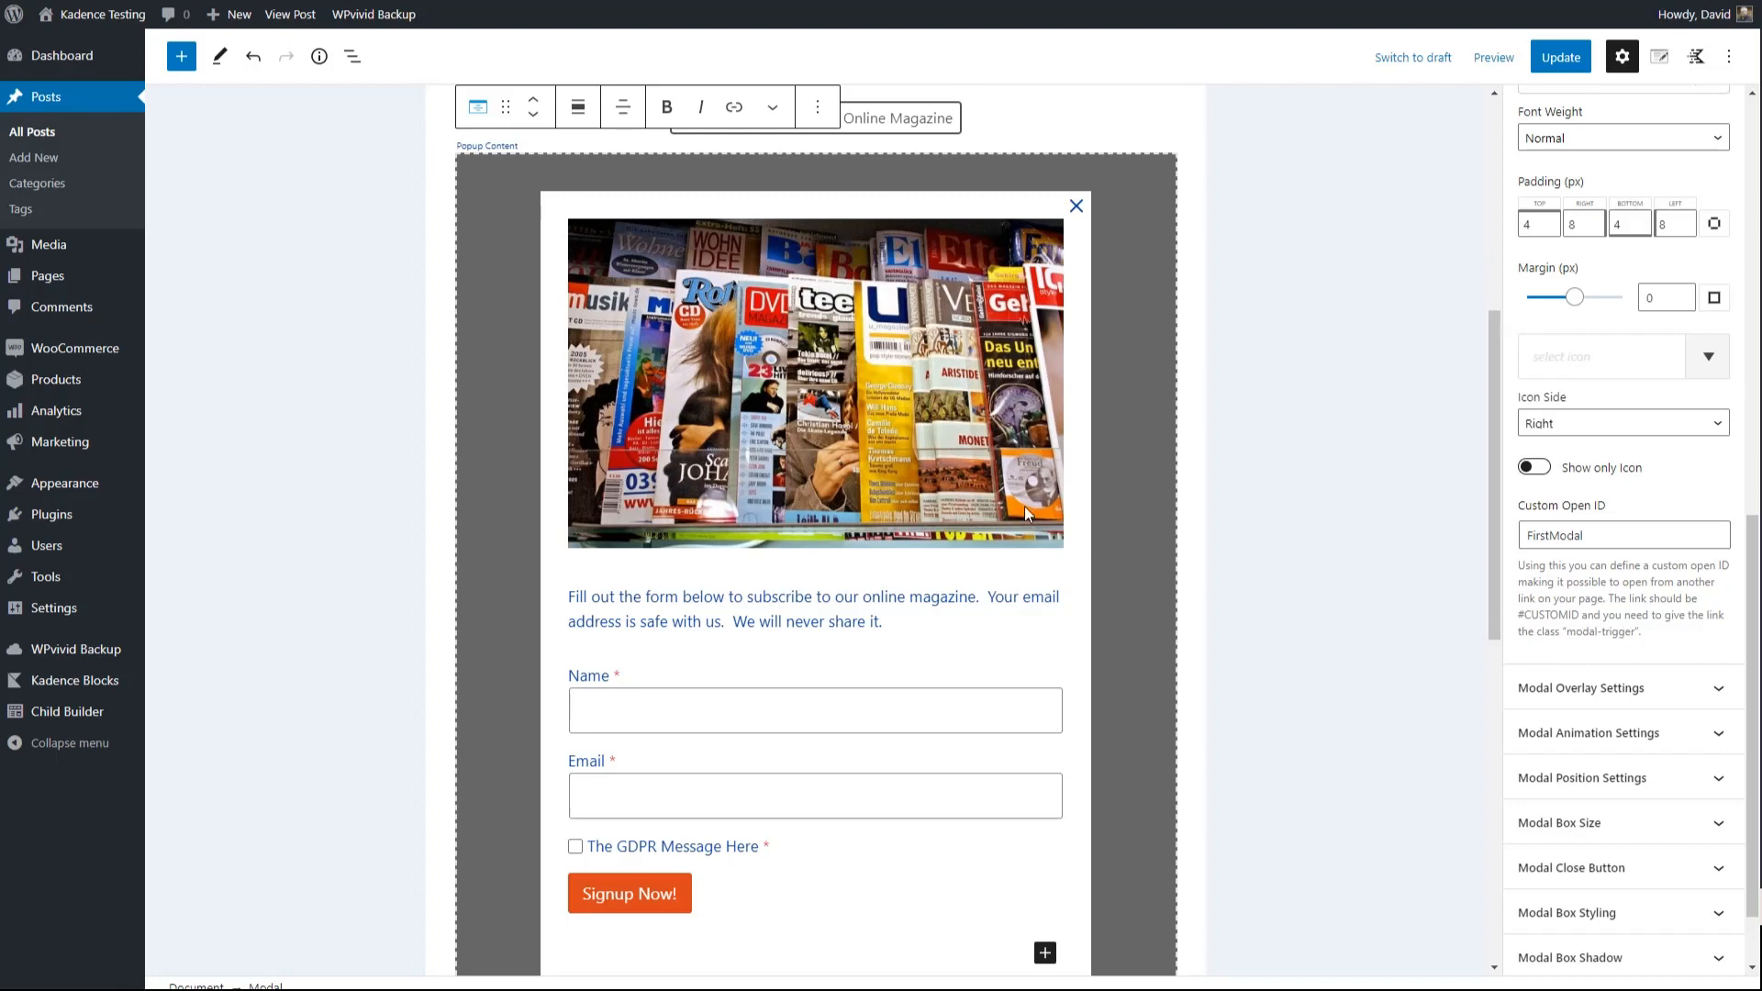
Give the "Subscribe to our Magazine" button the custom CSS class modal-trigger
scroll(1024, 505, down, 6)
click(894, 734)
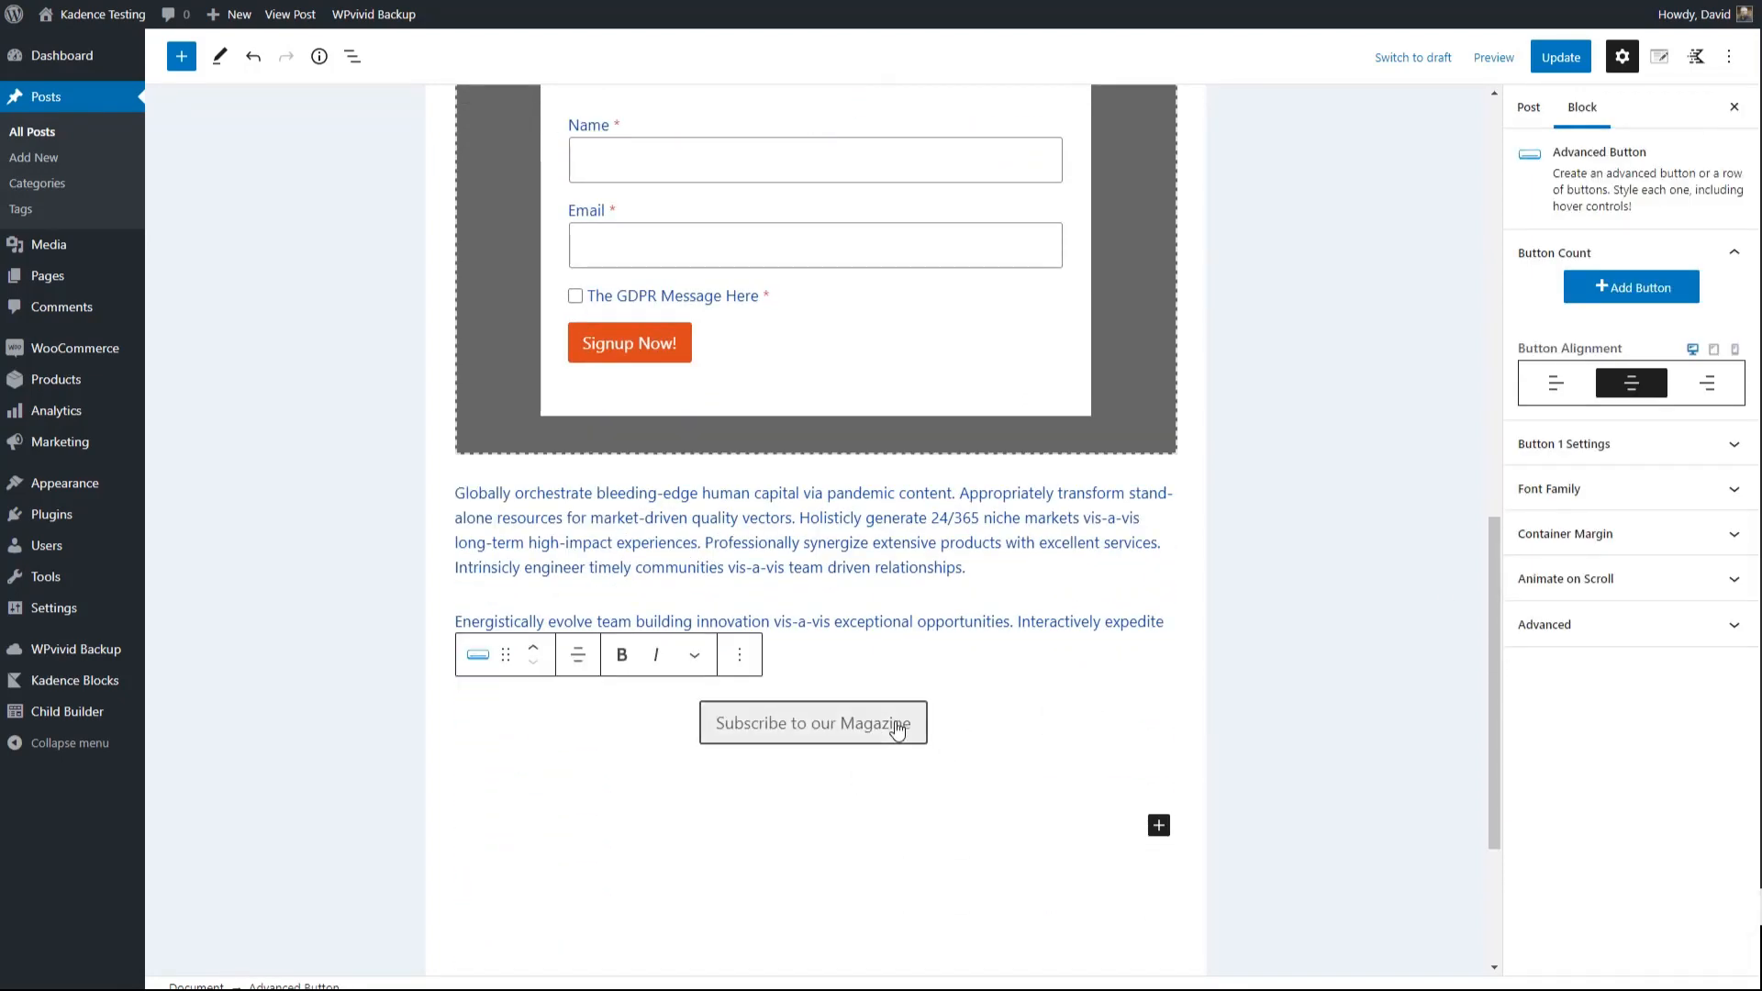
click(1725, 456)
scroll(1638, 511, down, 6)
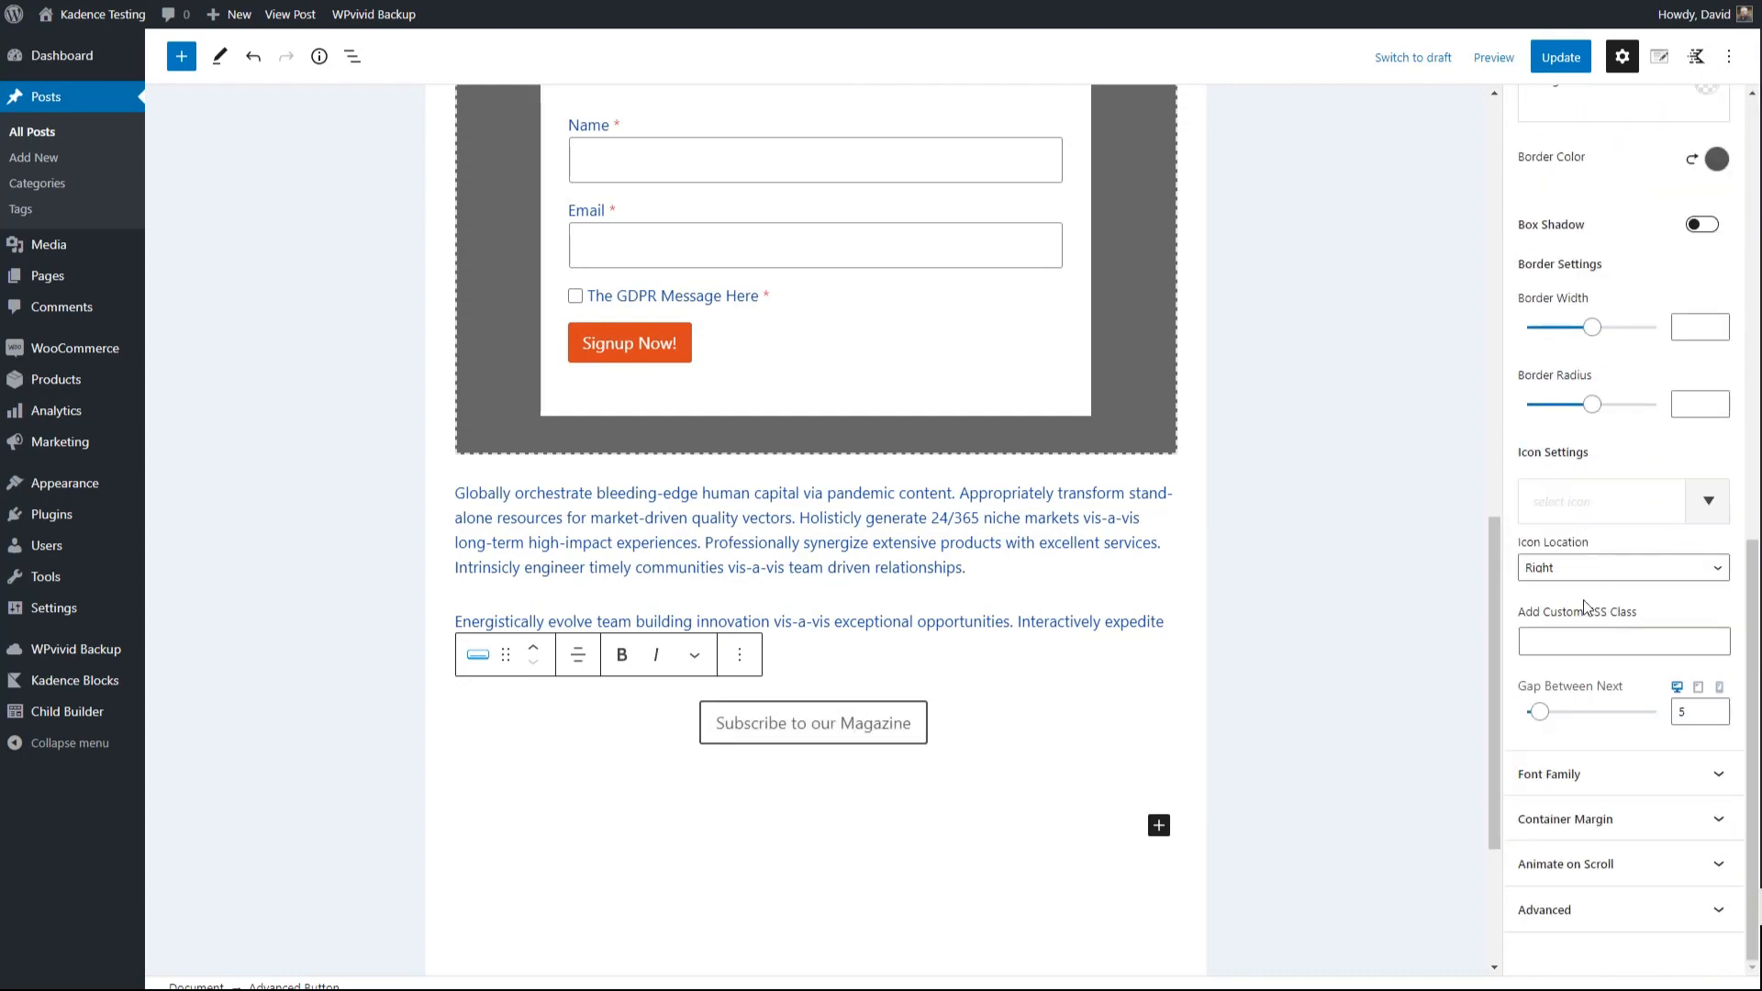
click(1549, 645)
text(modal-)
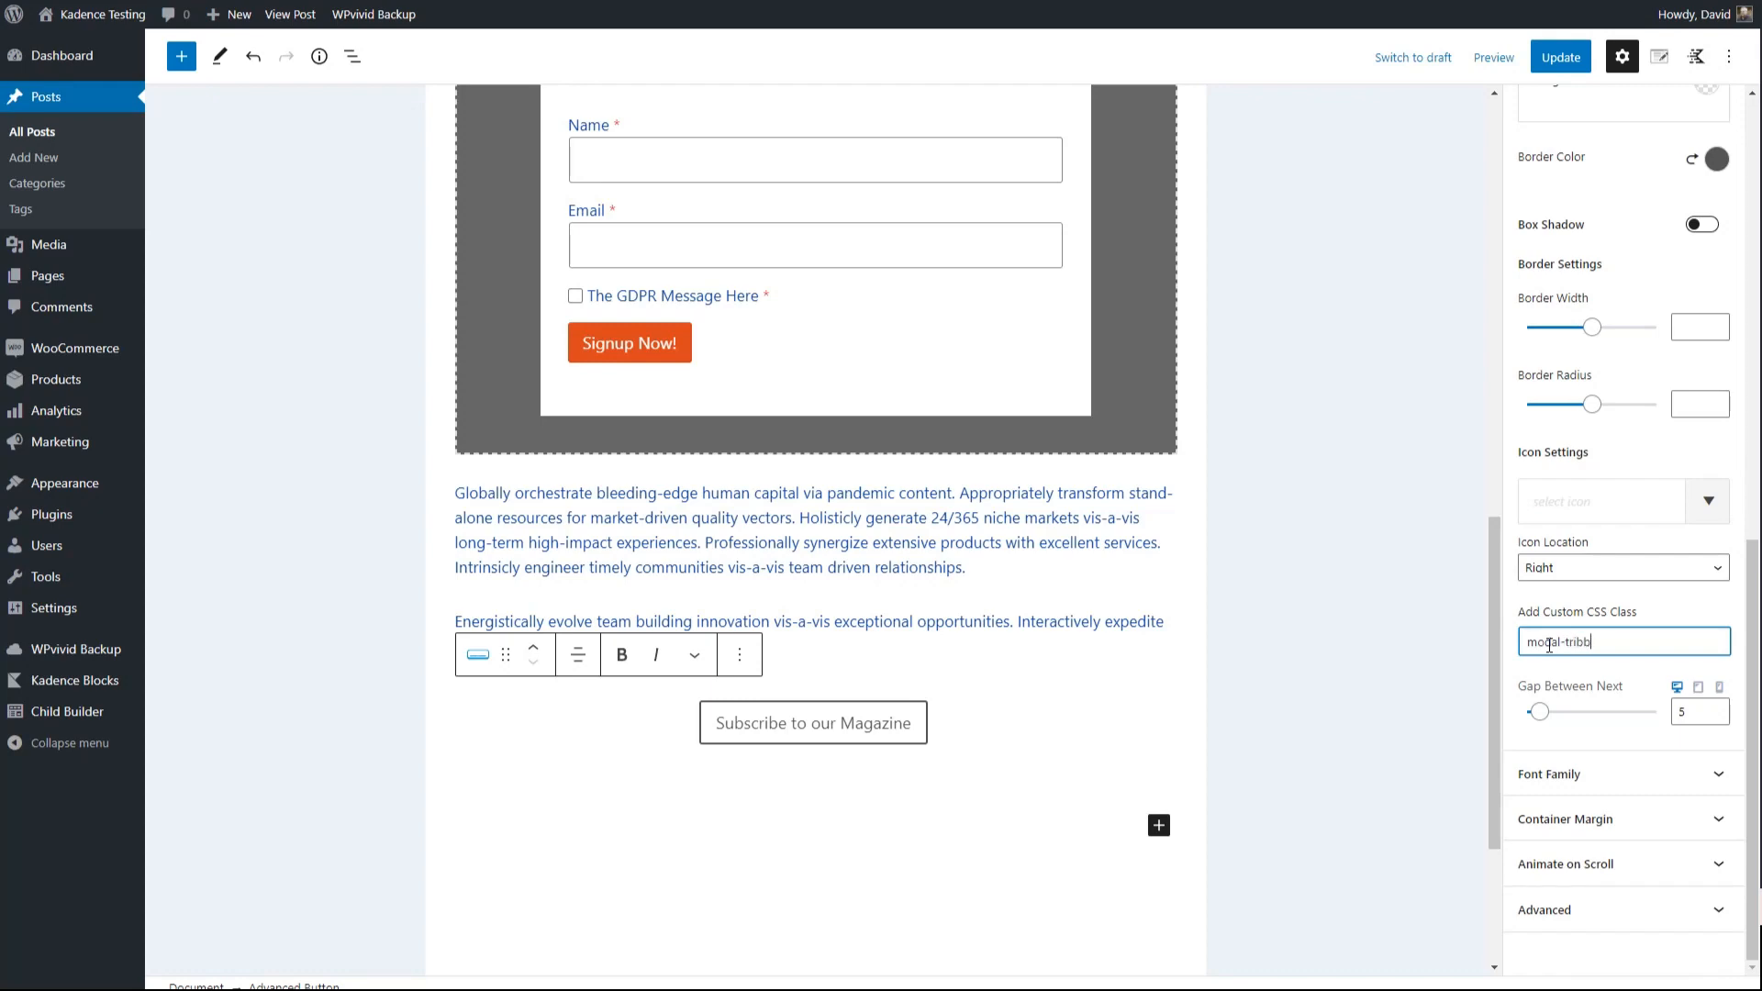
text(trigger)
Update the post and preview it in a new tab
click(1551, 57)
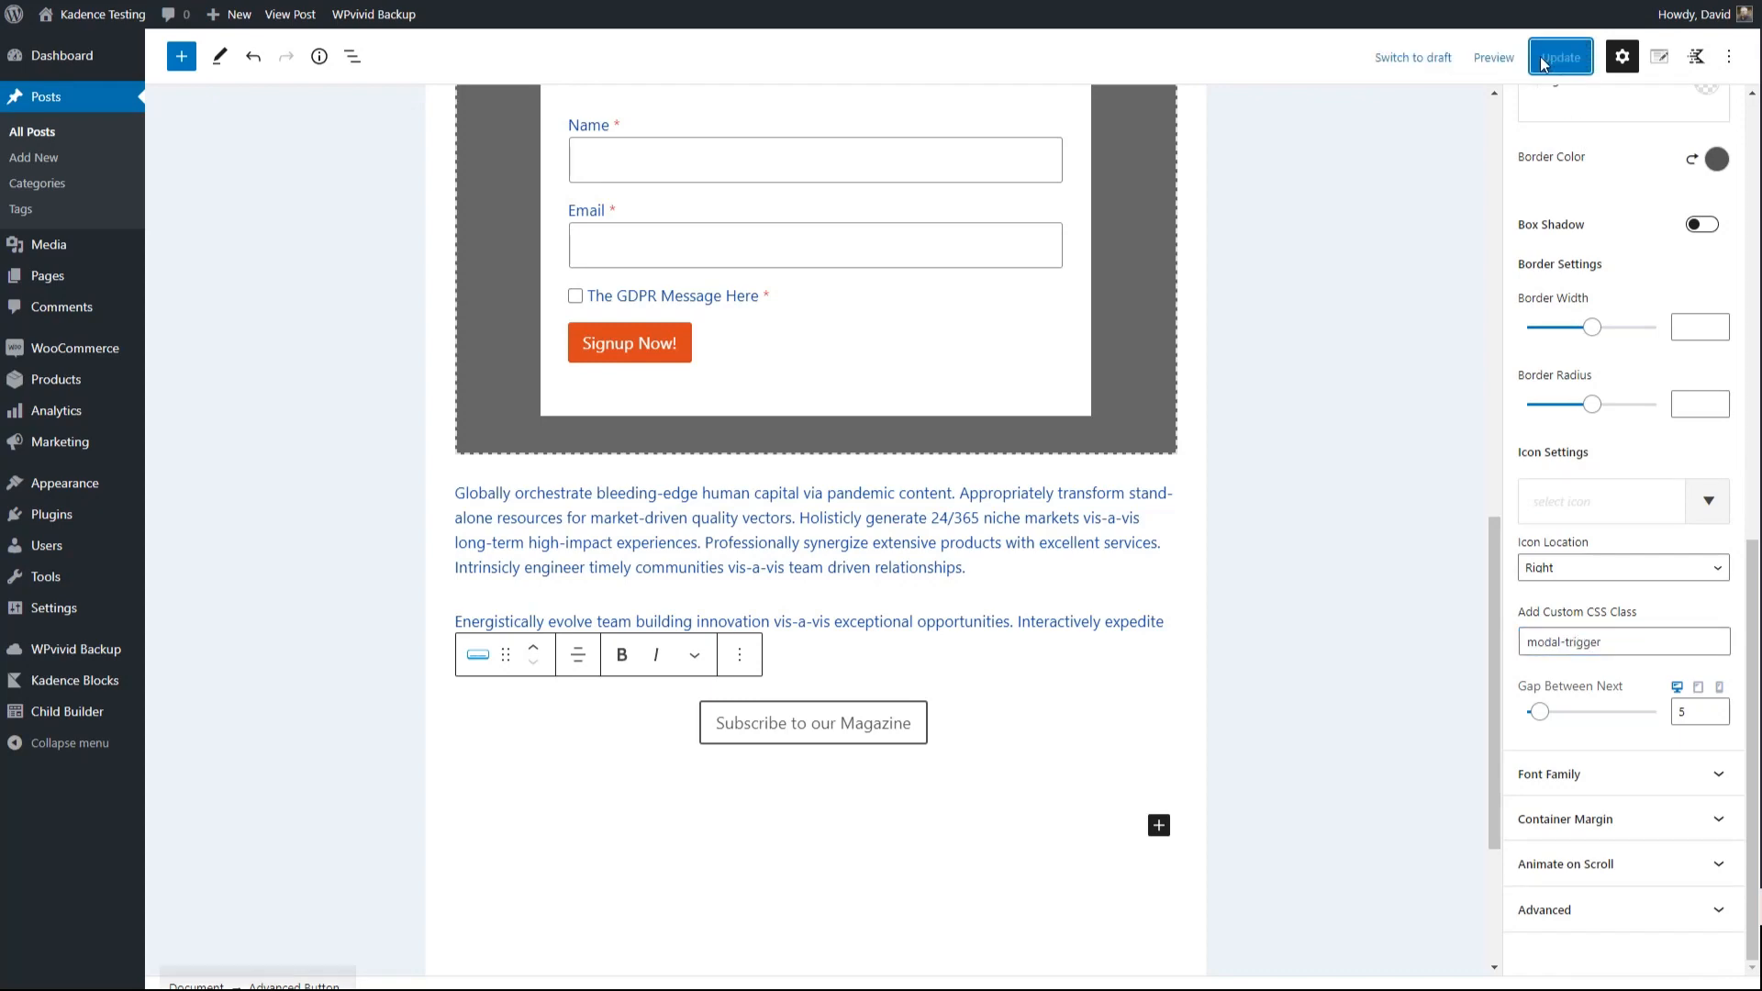
click(1493, 60)
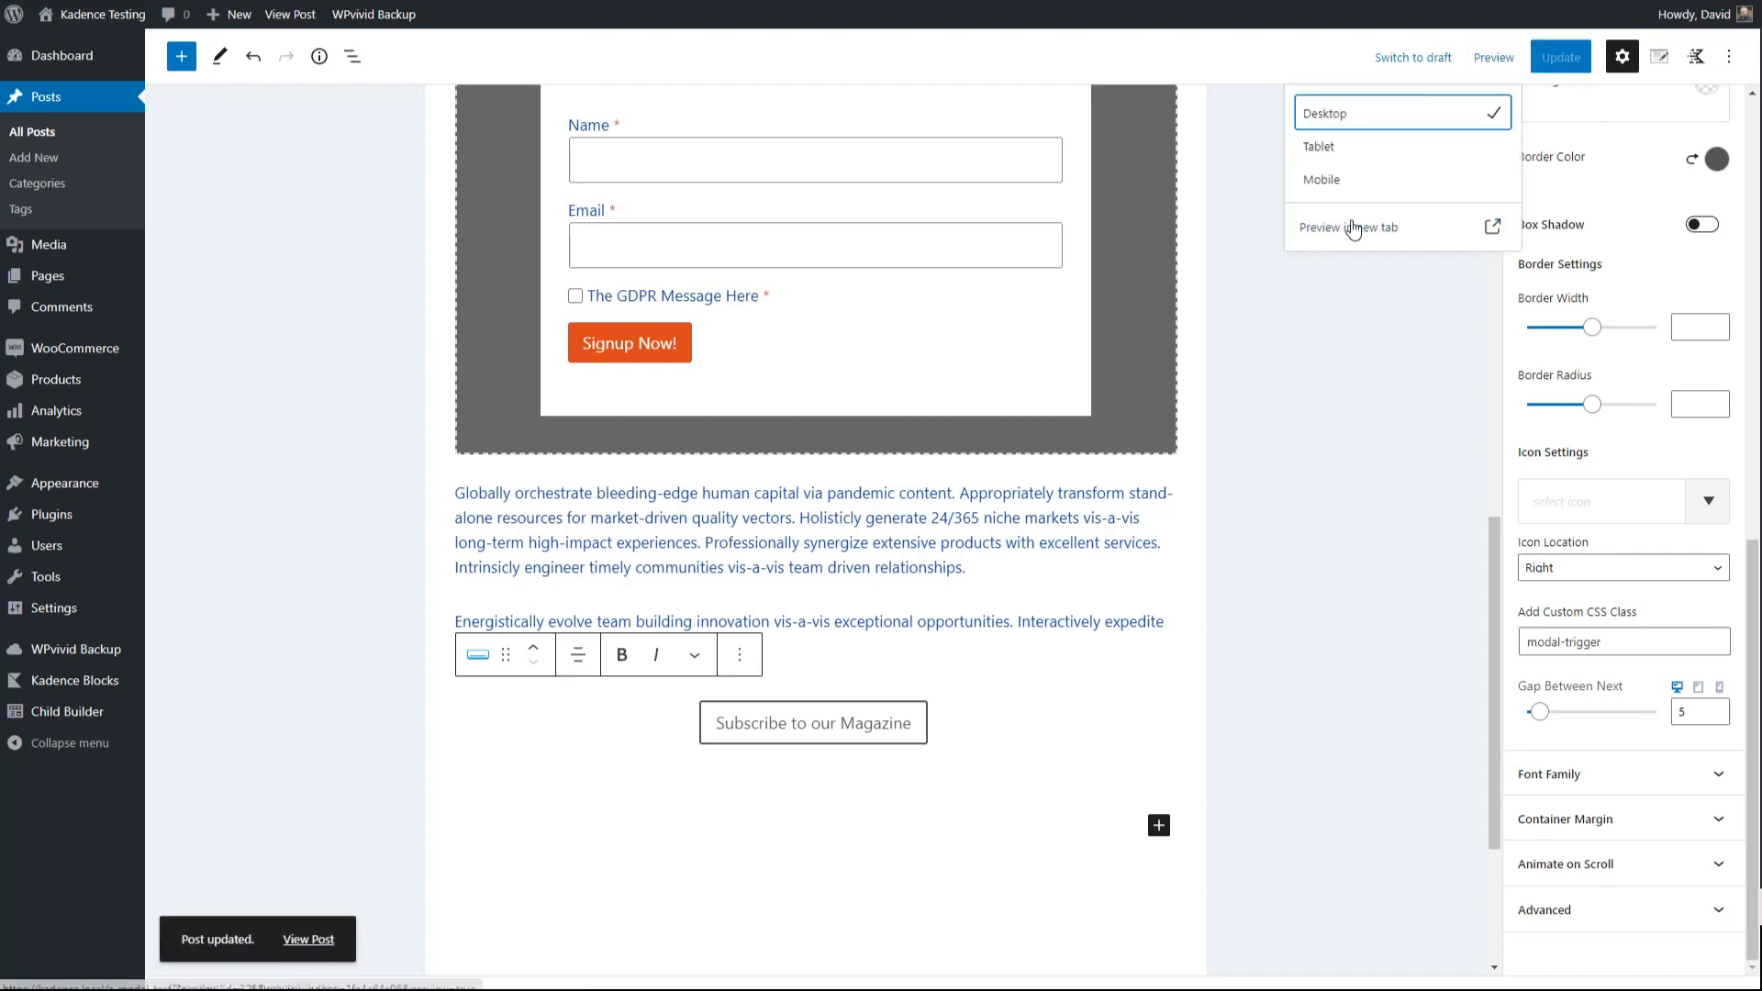
click(1348, 224)
Test on the previewed post that both the signup button and the "Subscribe to our Magazine" button open the modal, closing it each time
scroll(822, 254, down, 3)
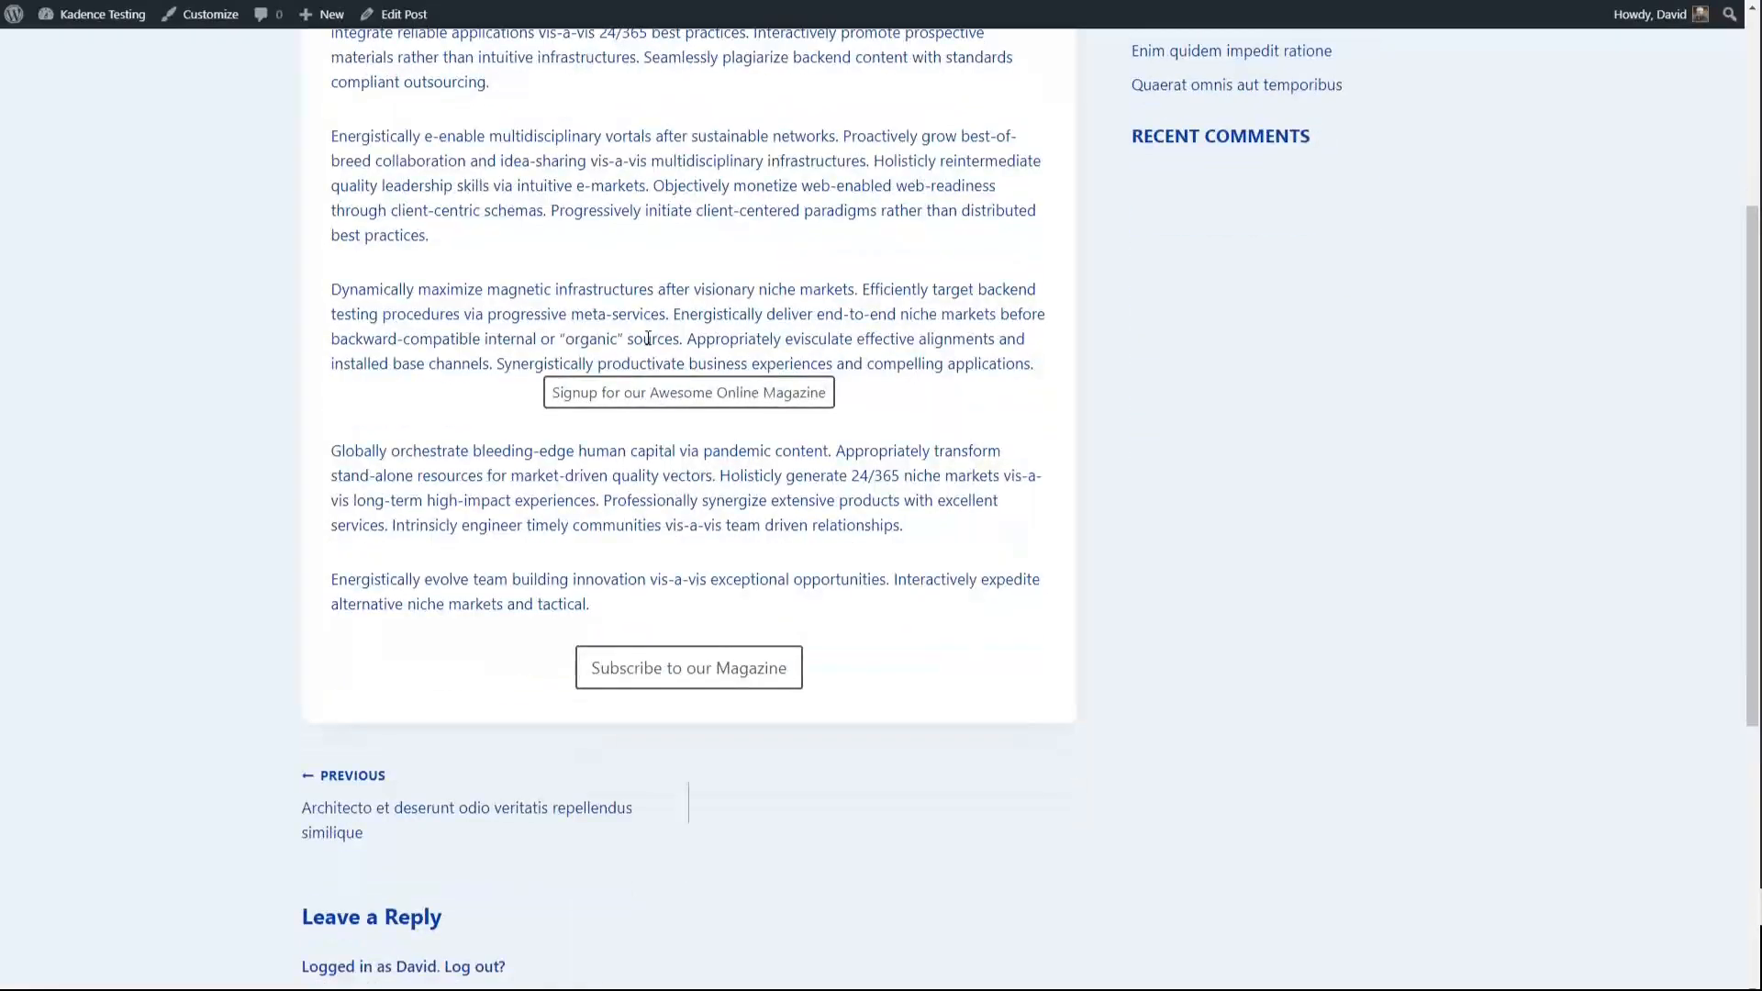
click(719, 396)
click(1137, 139)
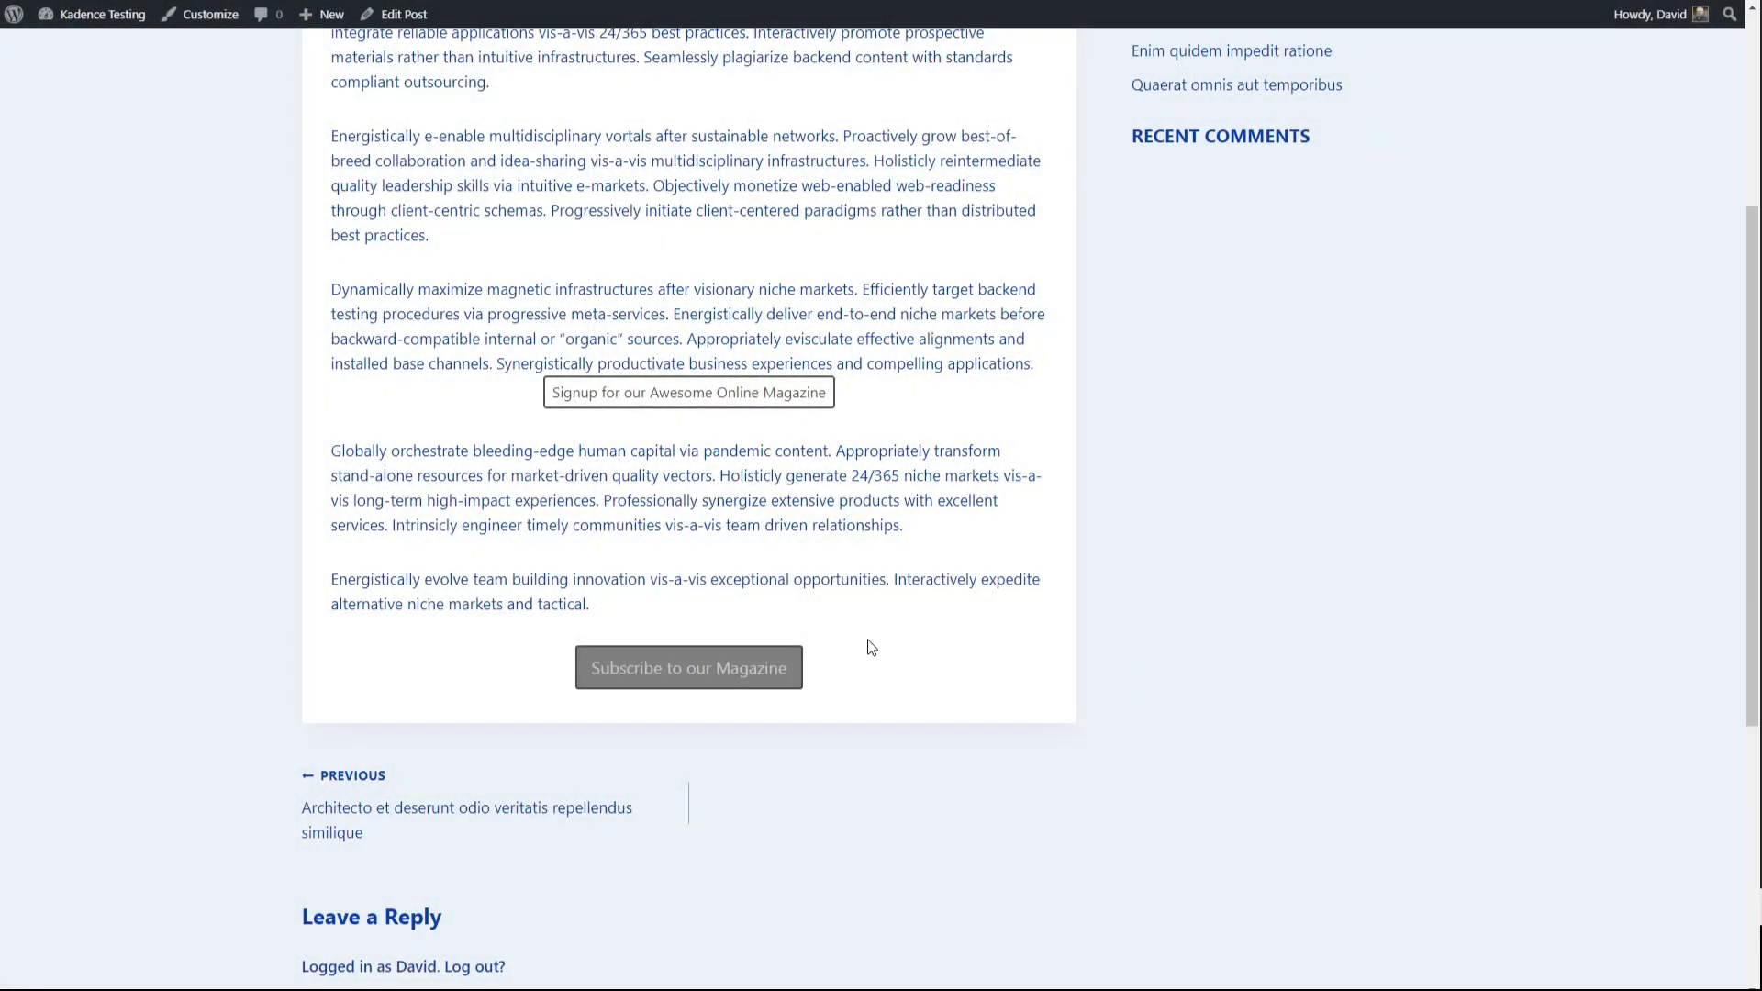
click(694, 672)
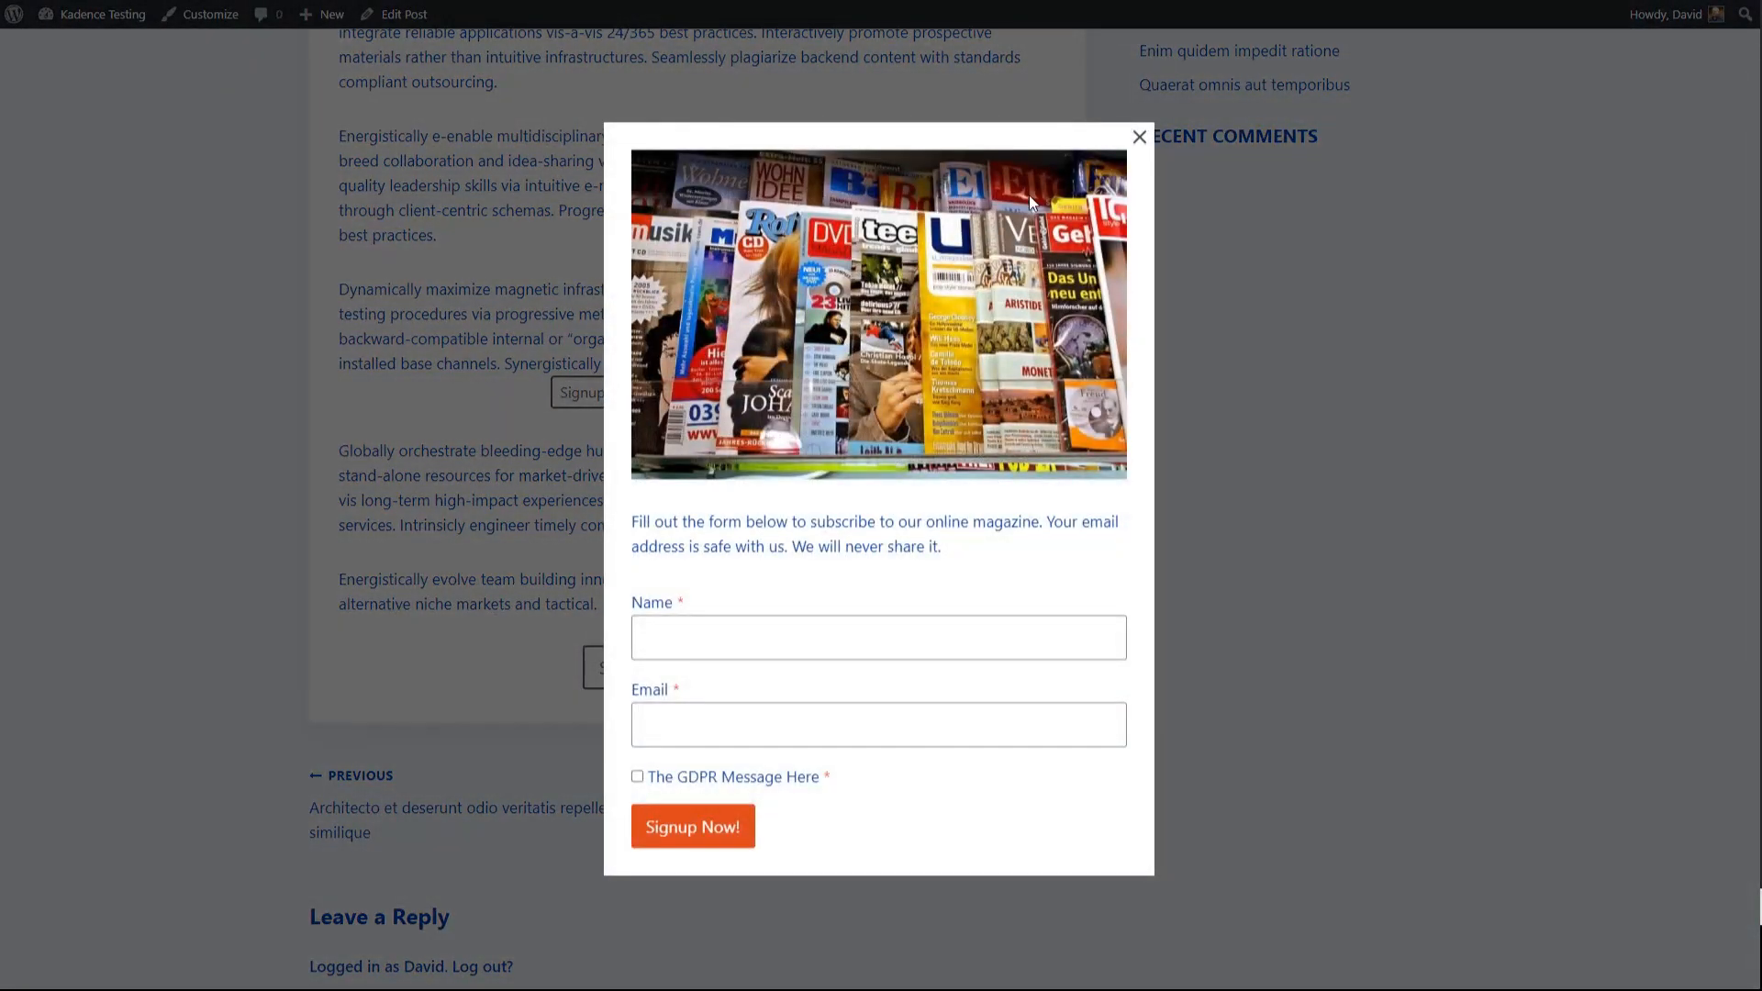
click(1139, 136)
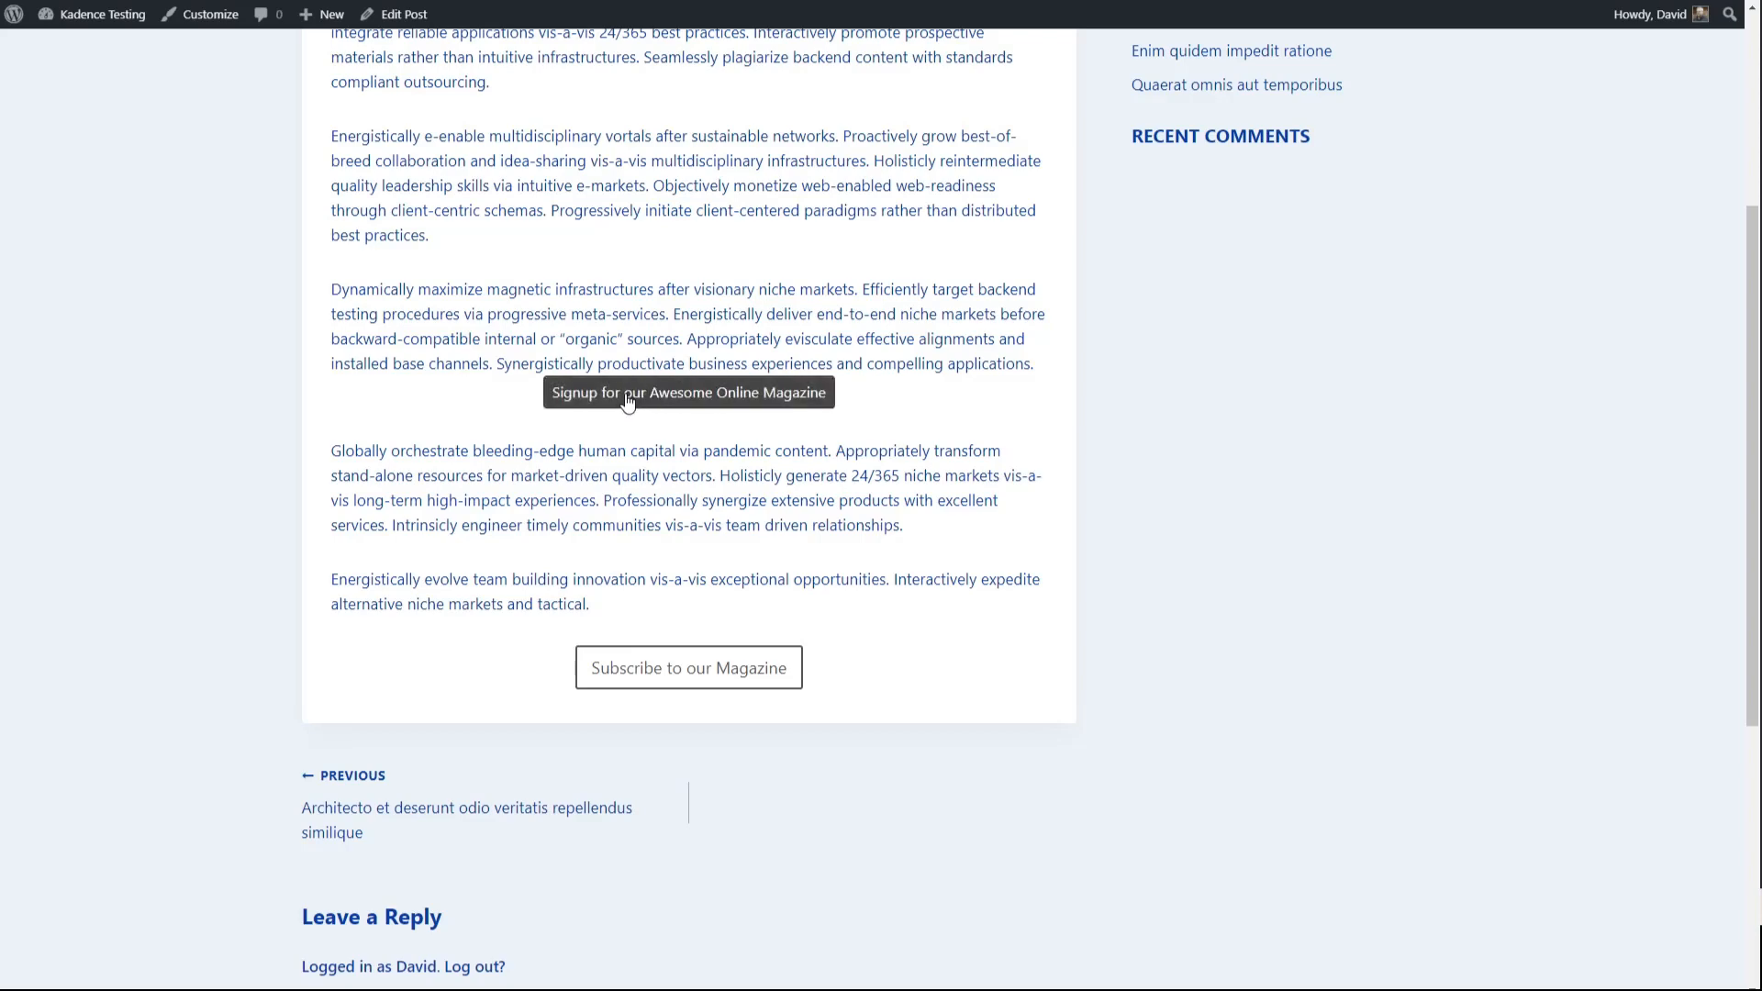
scroll(935, 79, up, 3)
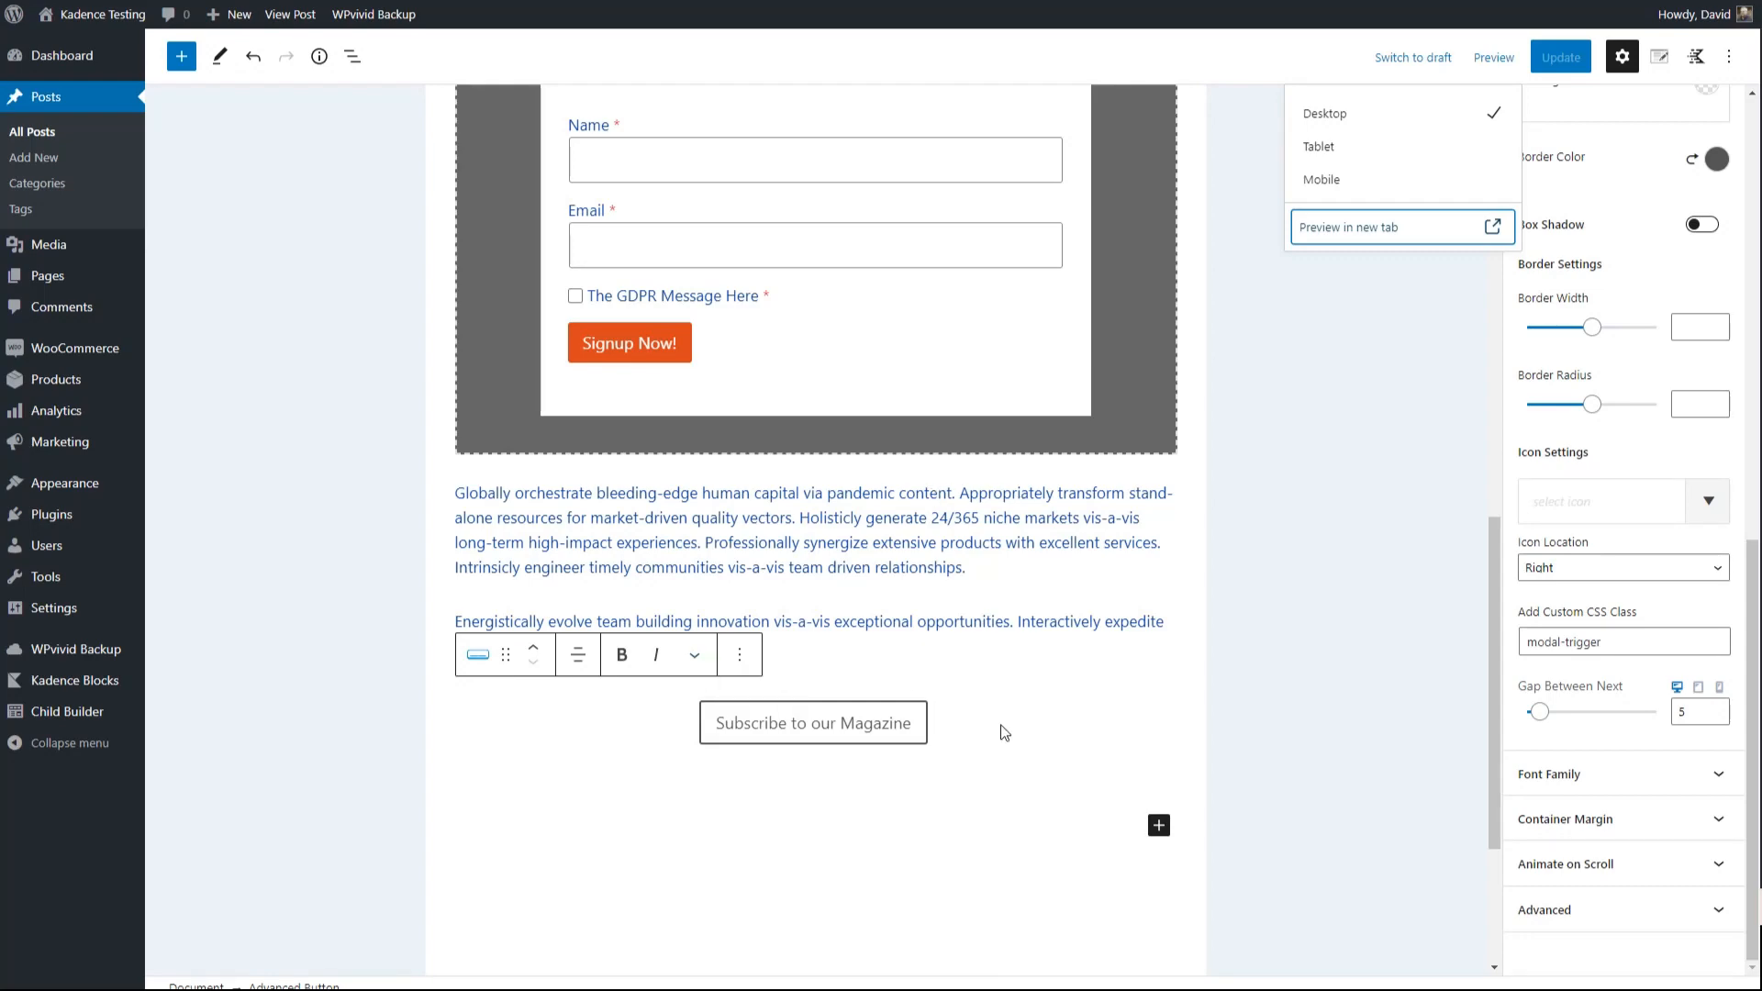
Add a two-column Row Layout below the "Subscribe to our Magazine" button and move the button into its first column
click(889, 823)
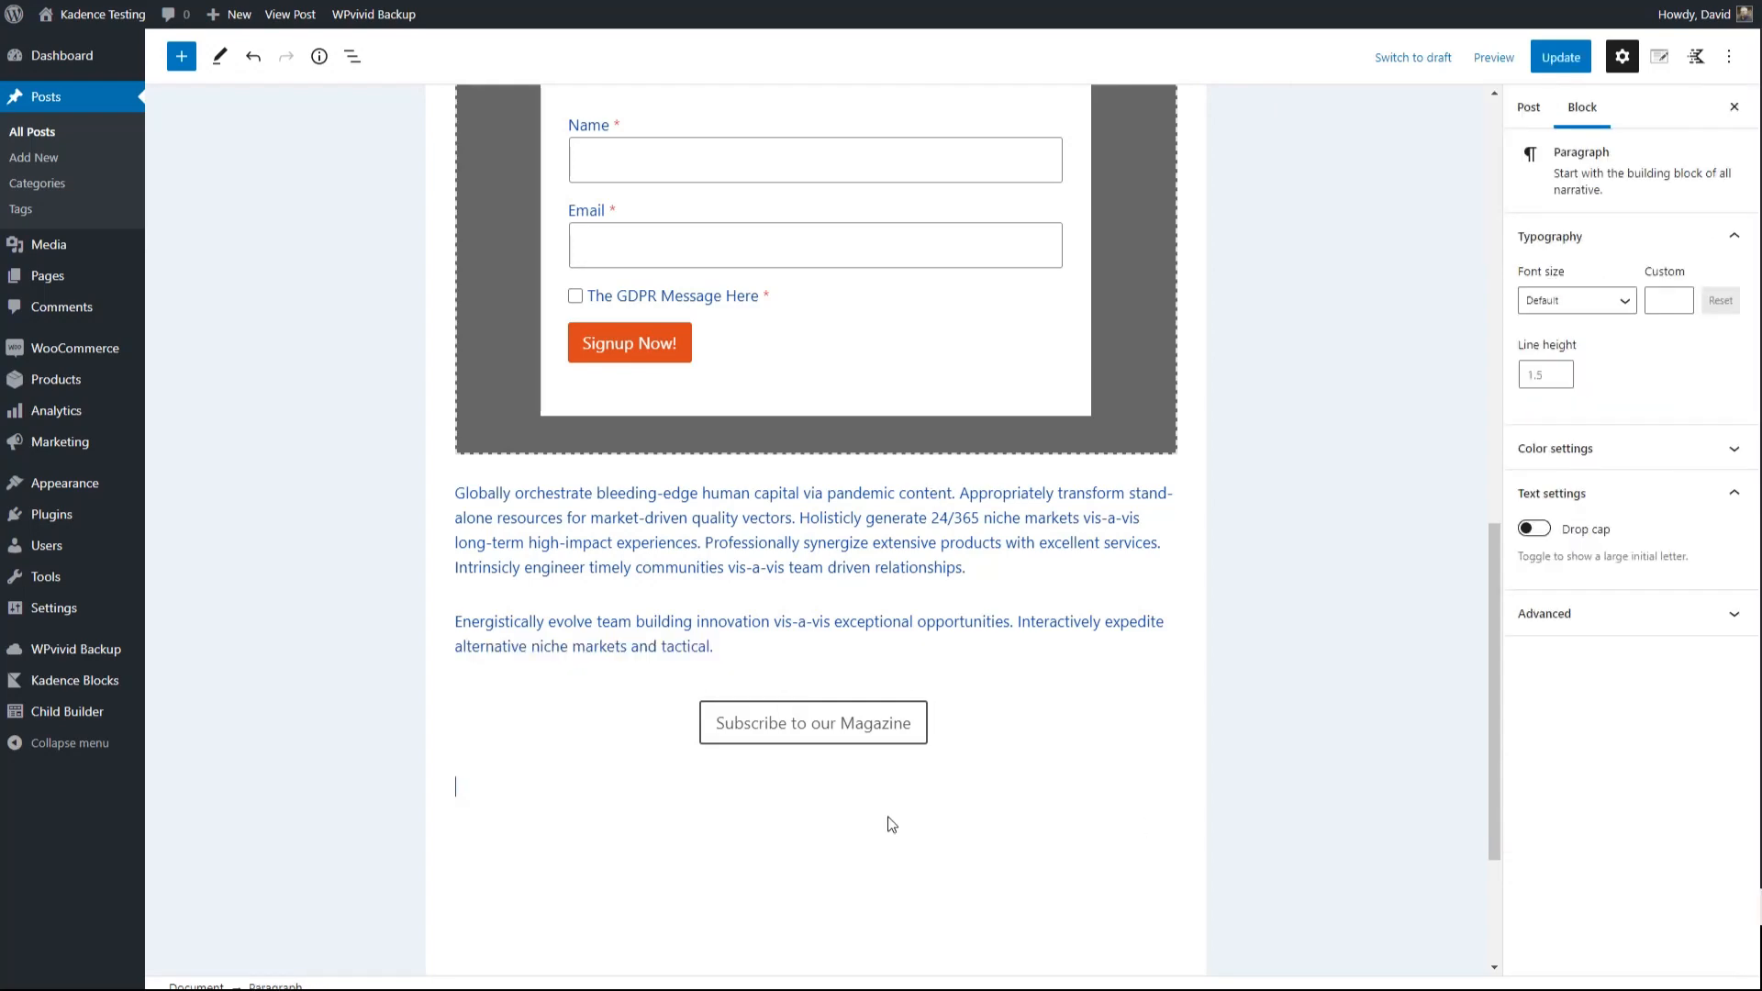
text(/row)
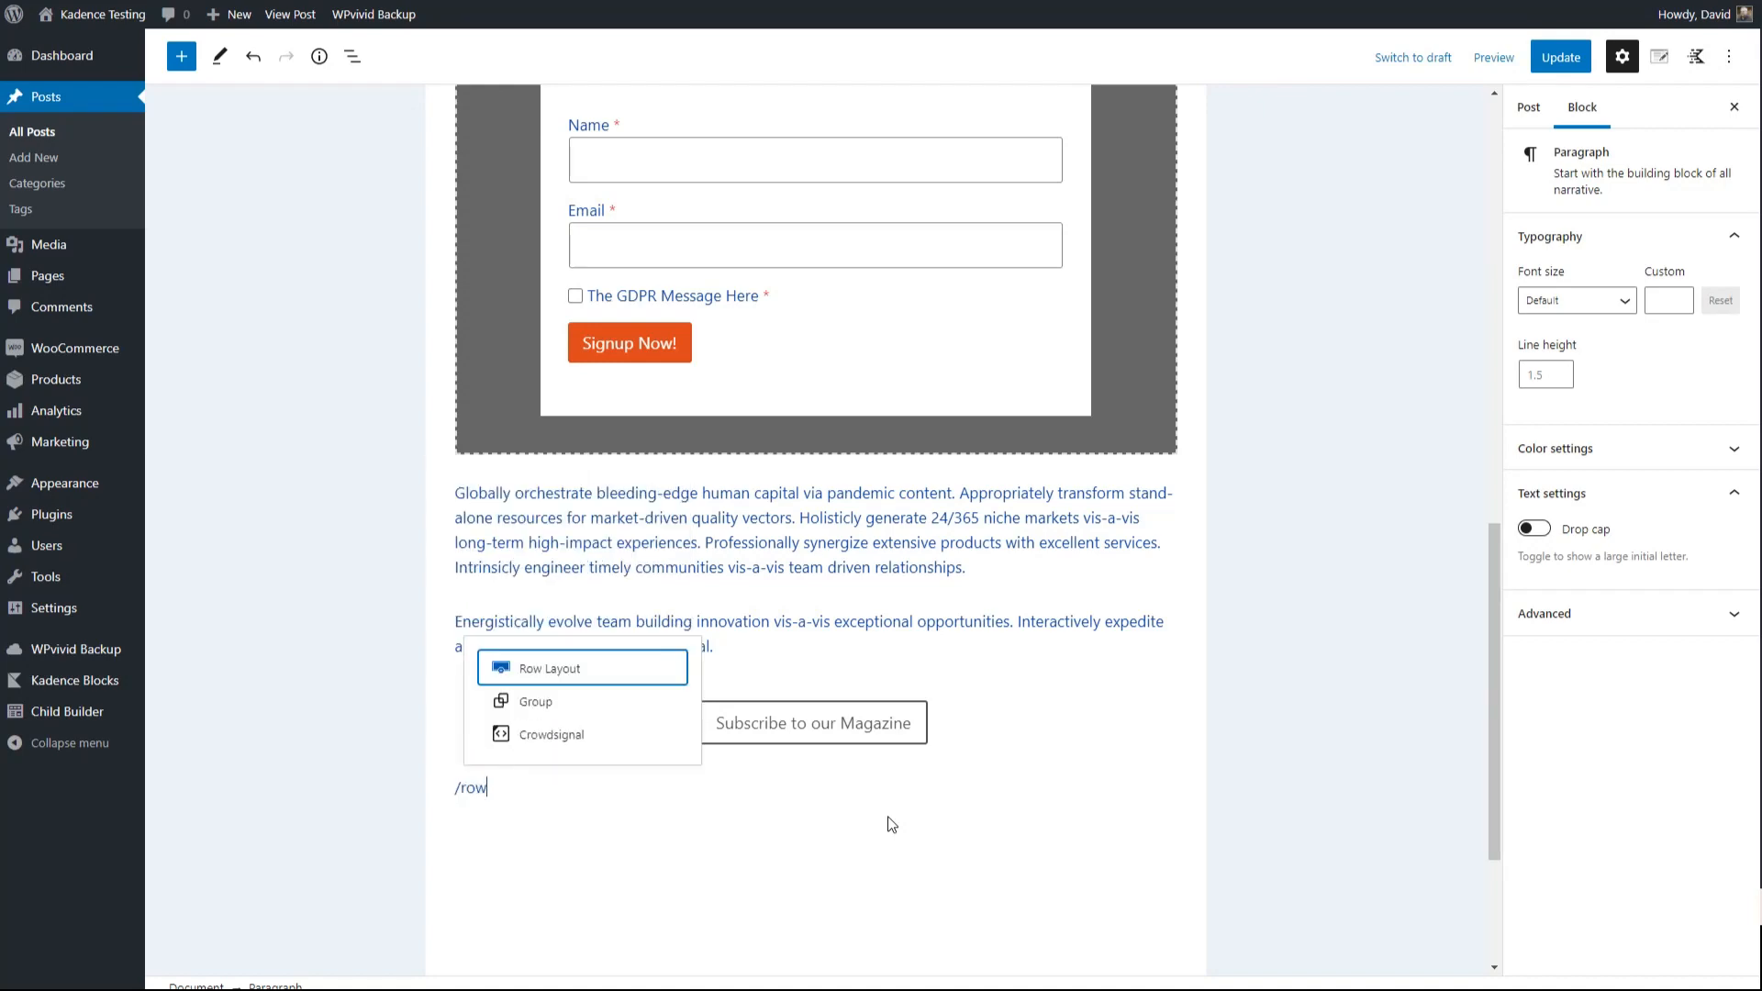
key(Return)
click(888, 818)
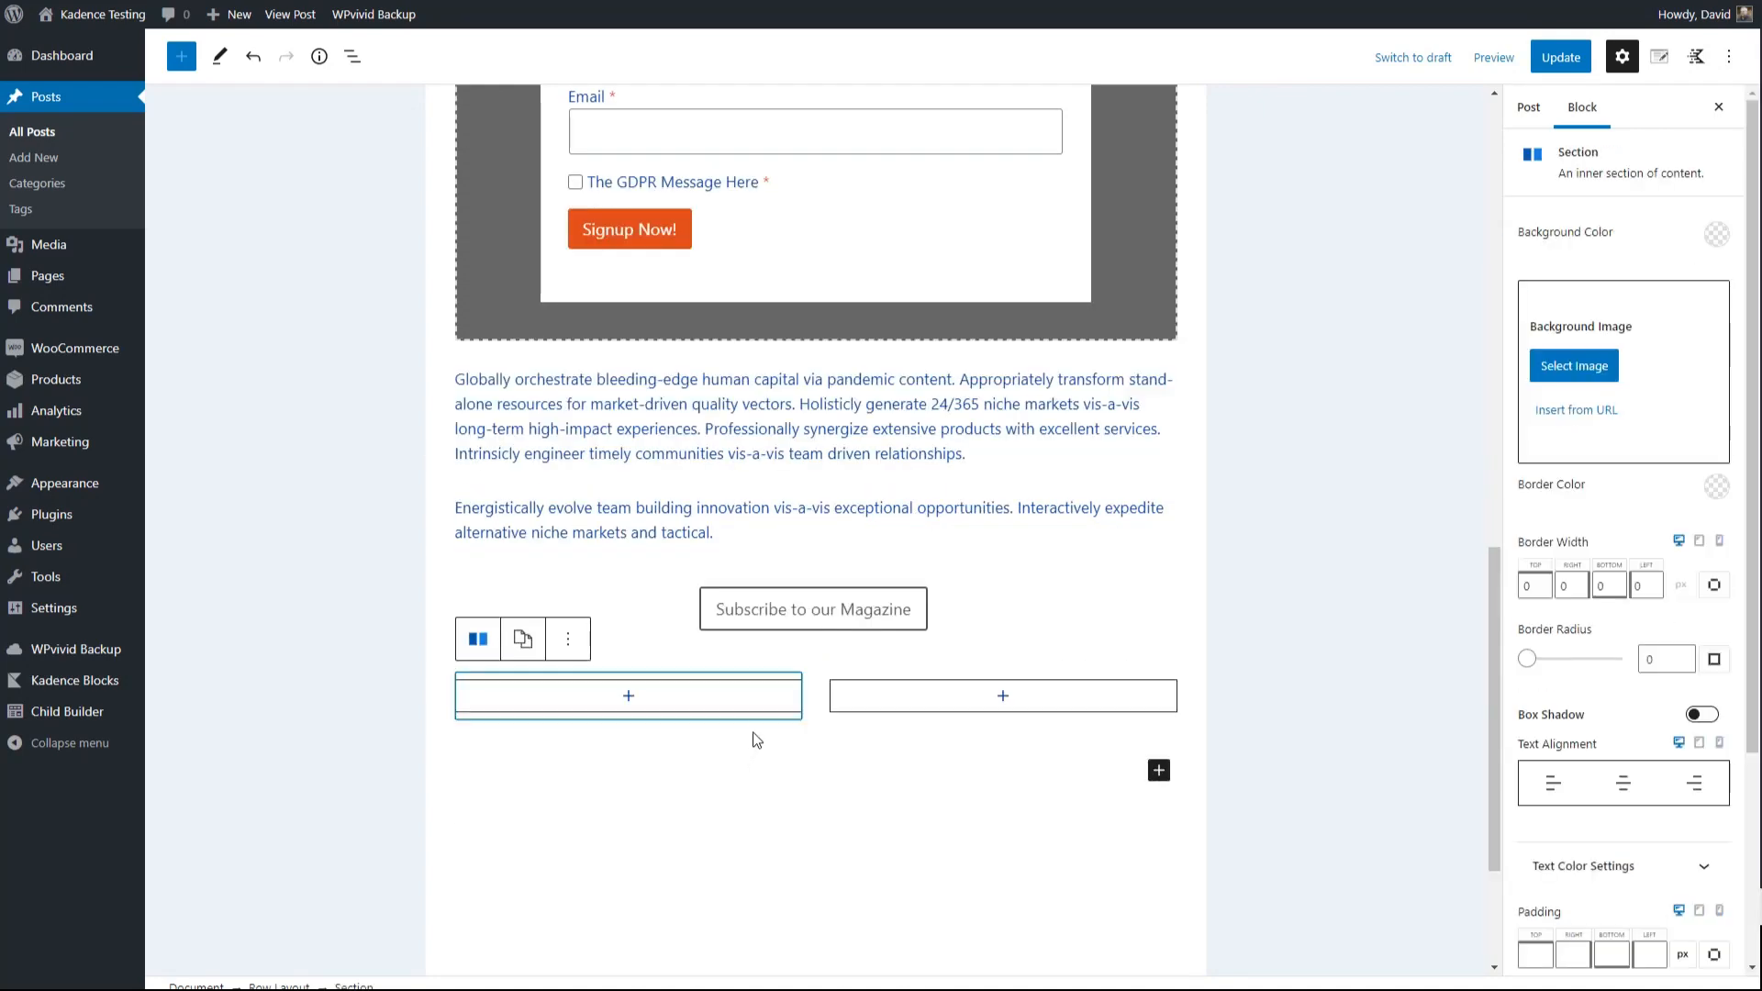
click(755, 624)
drag(507, 540, 552, 563)
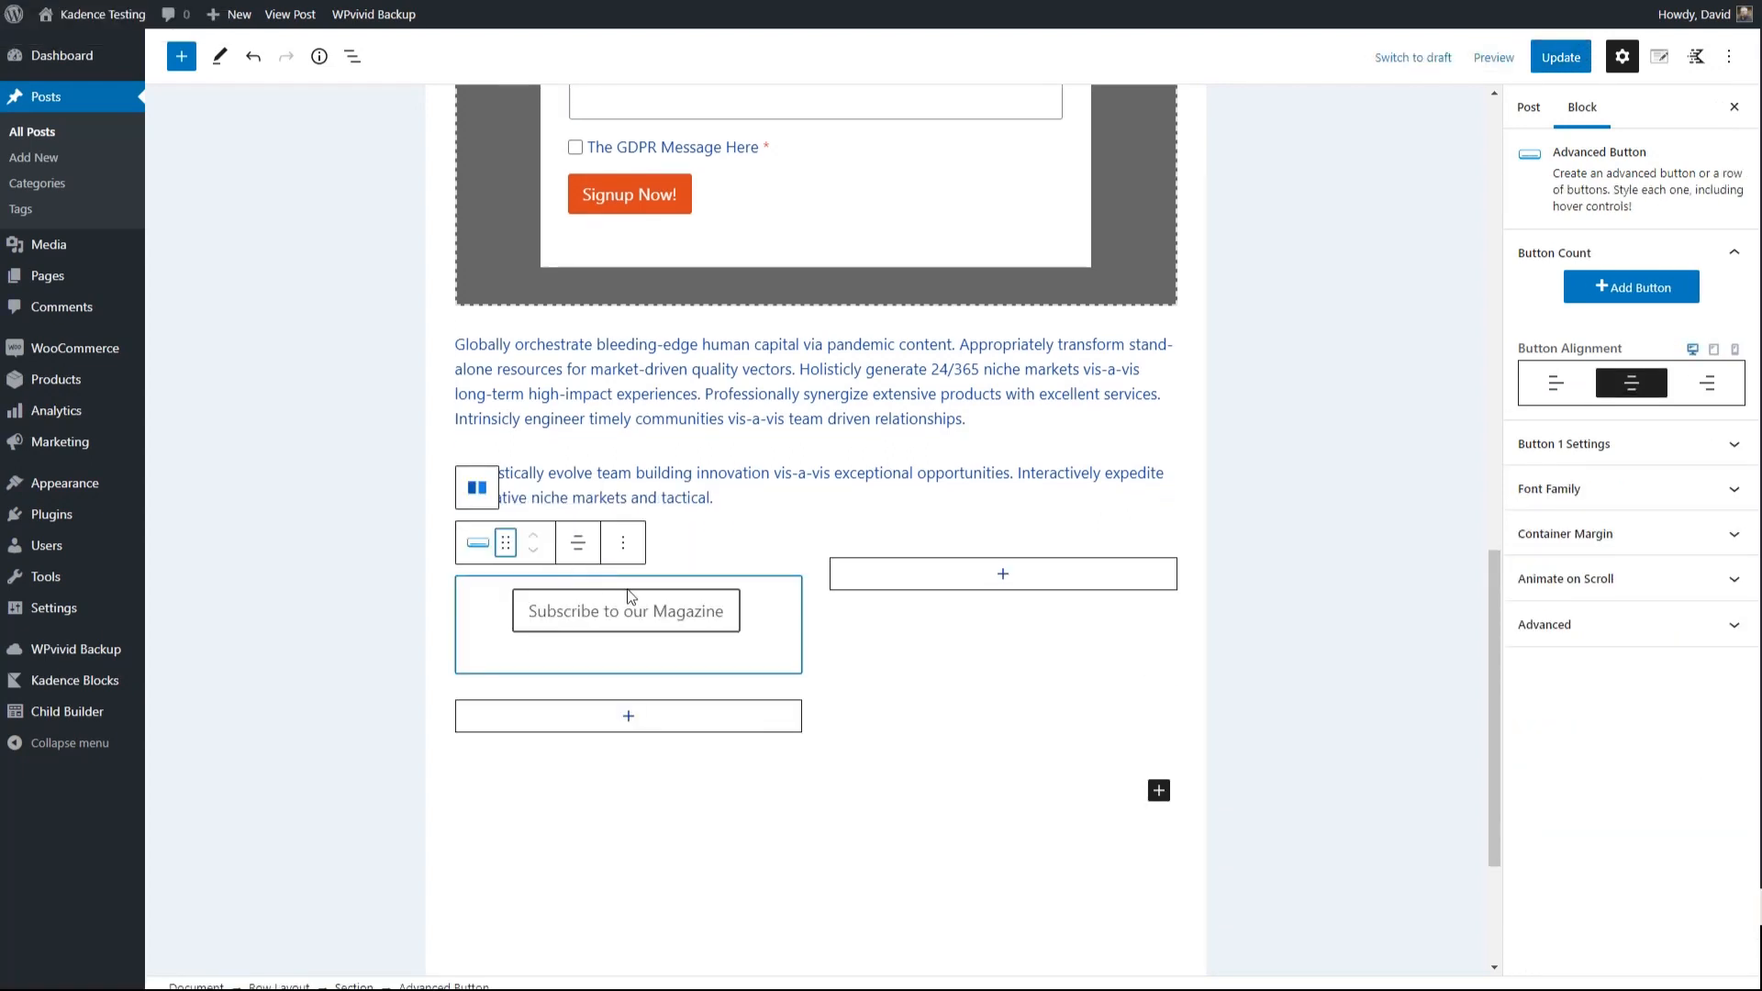
Insert an Icon block in the row's second column and set its icon size to 34
click(1001, 576)
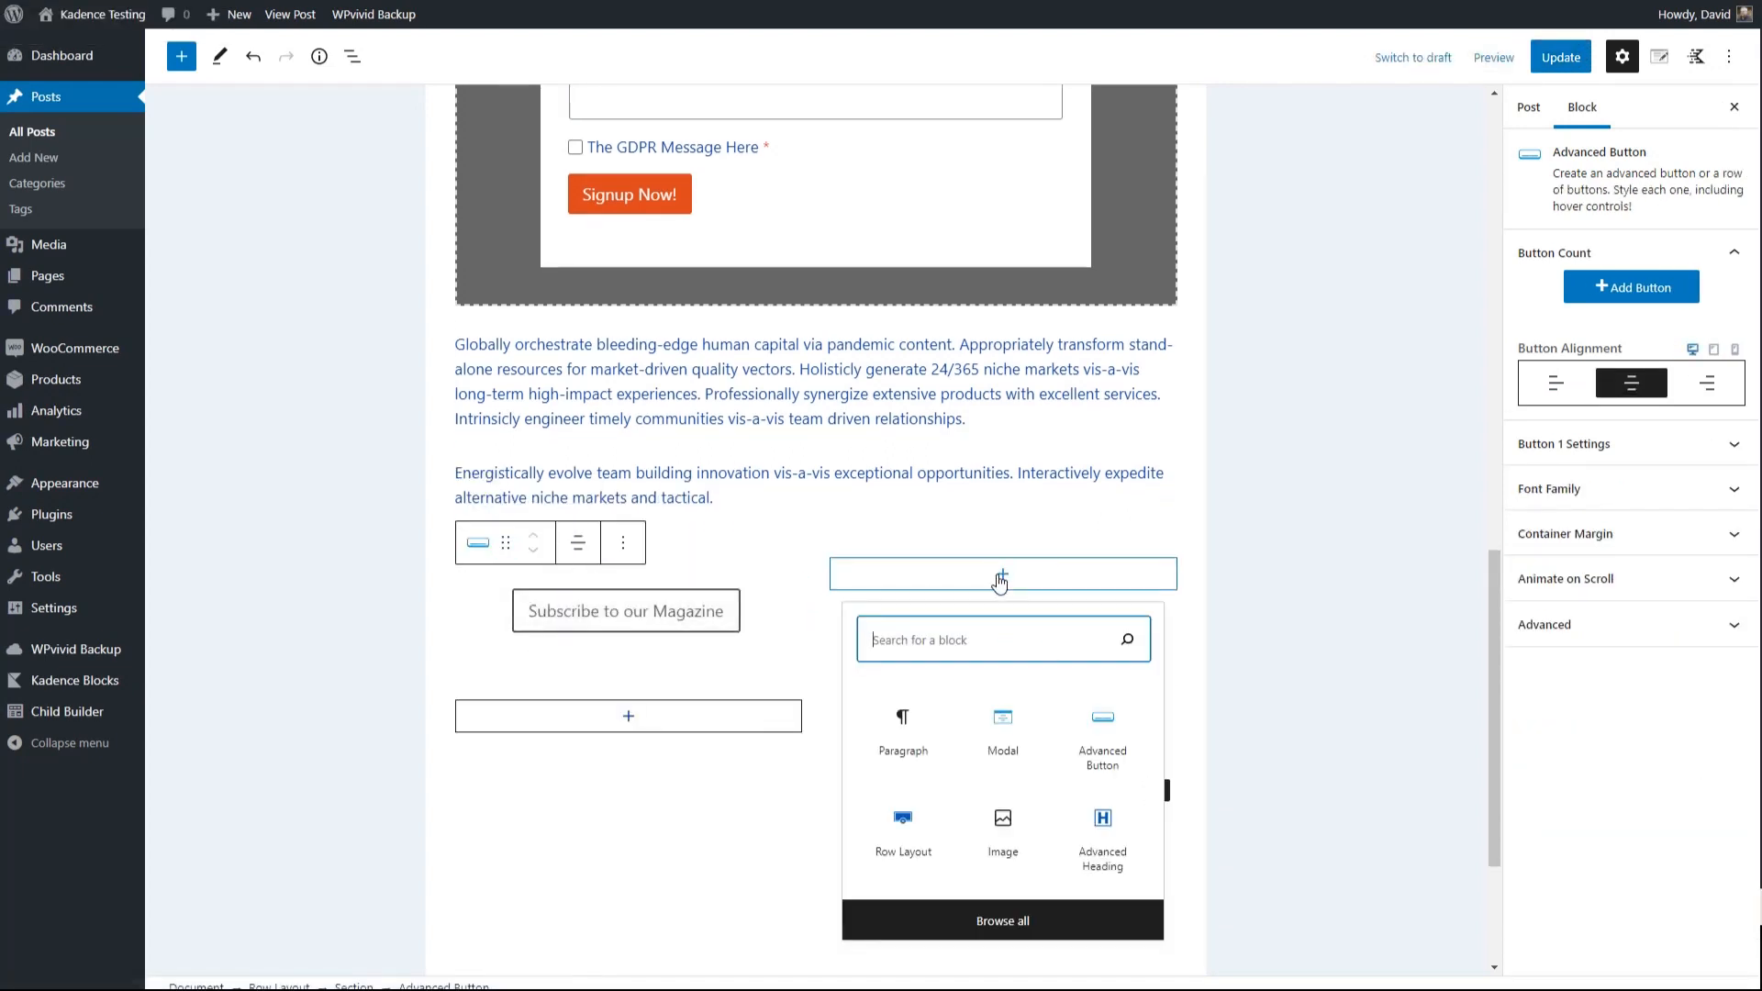
text(icon)
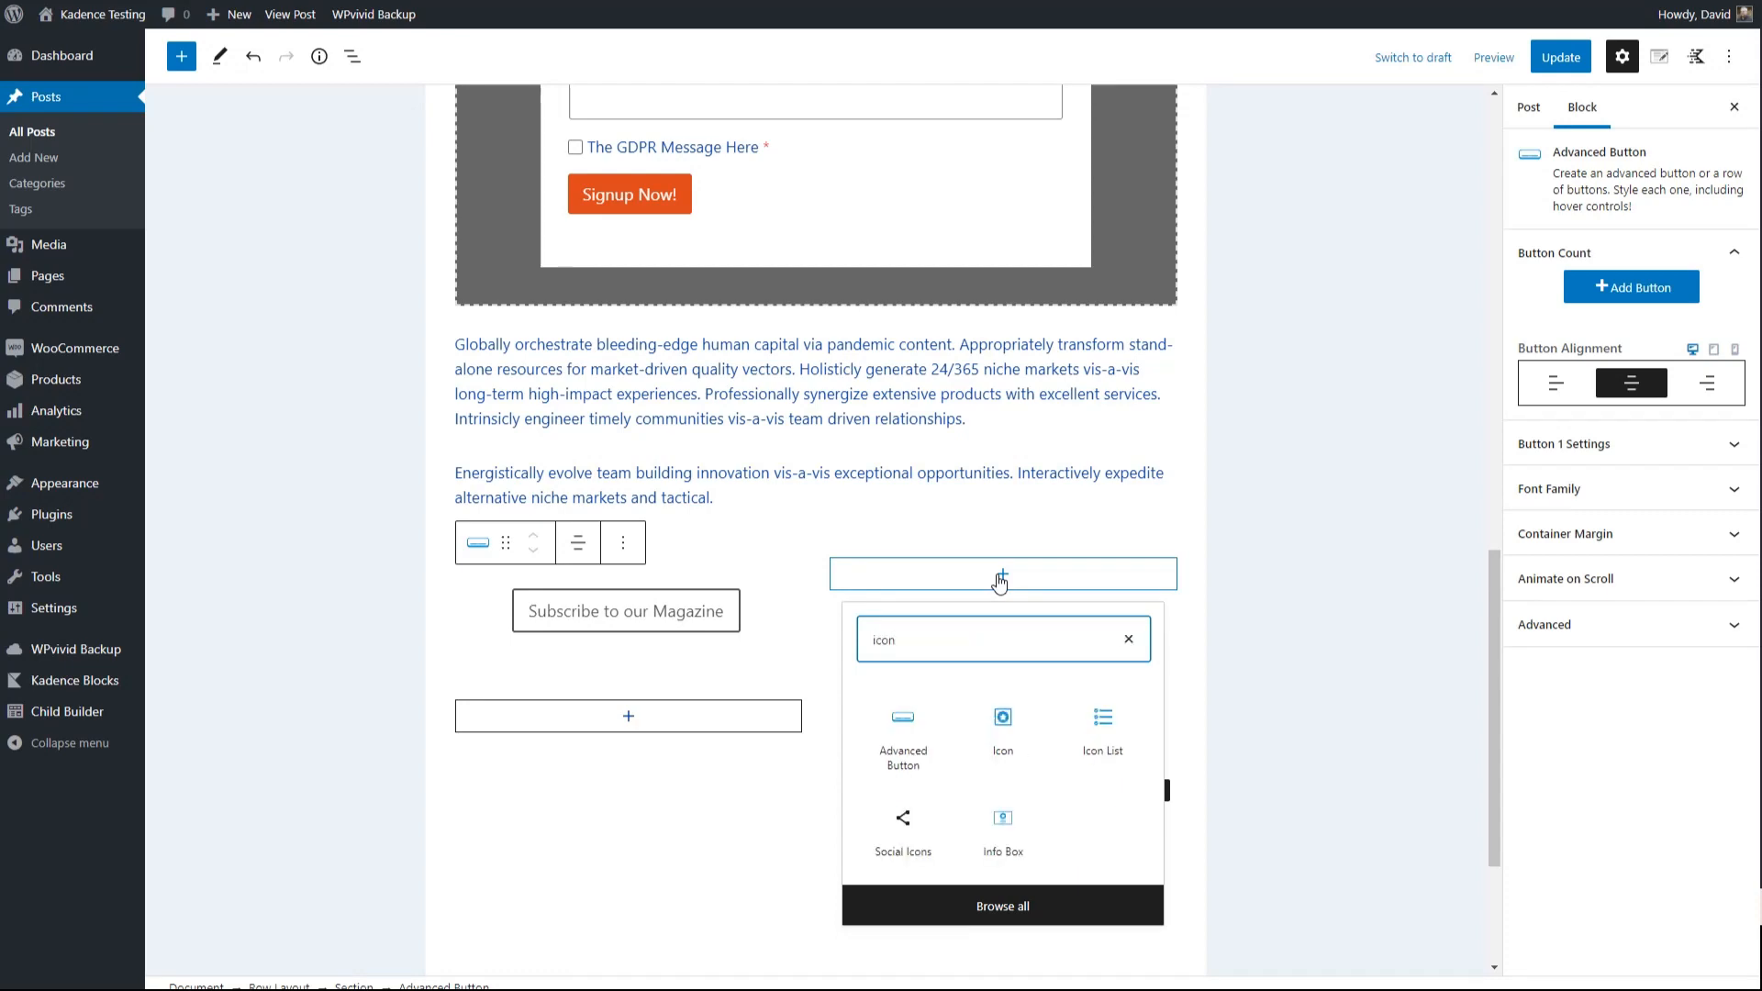
click(1000, 720)
drag(1550, 548, 1549, 548)
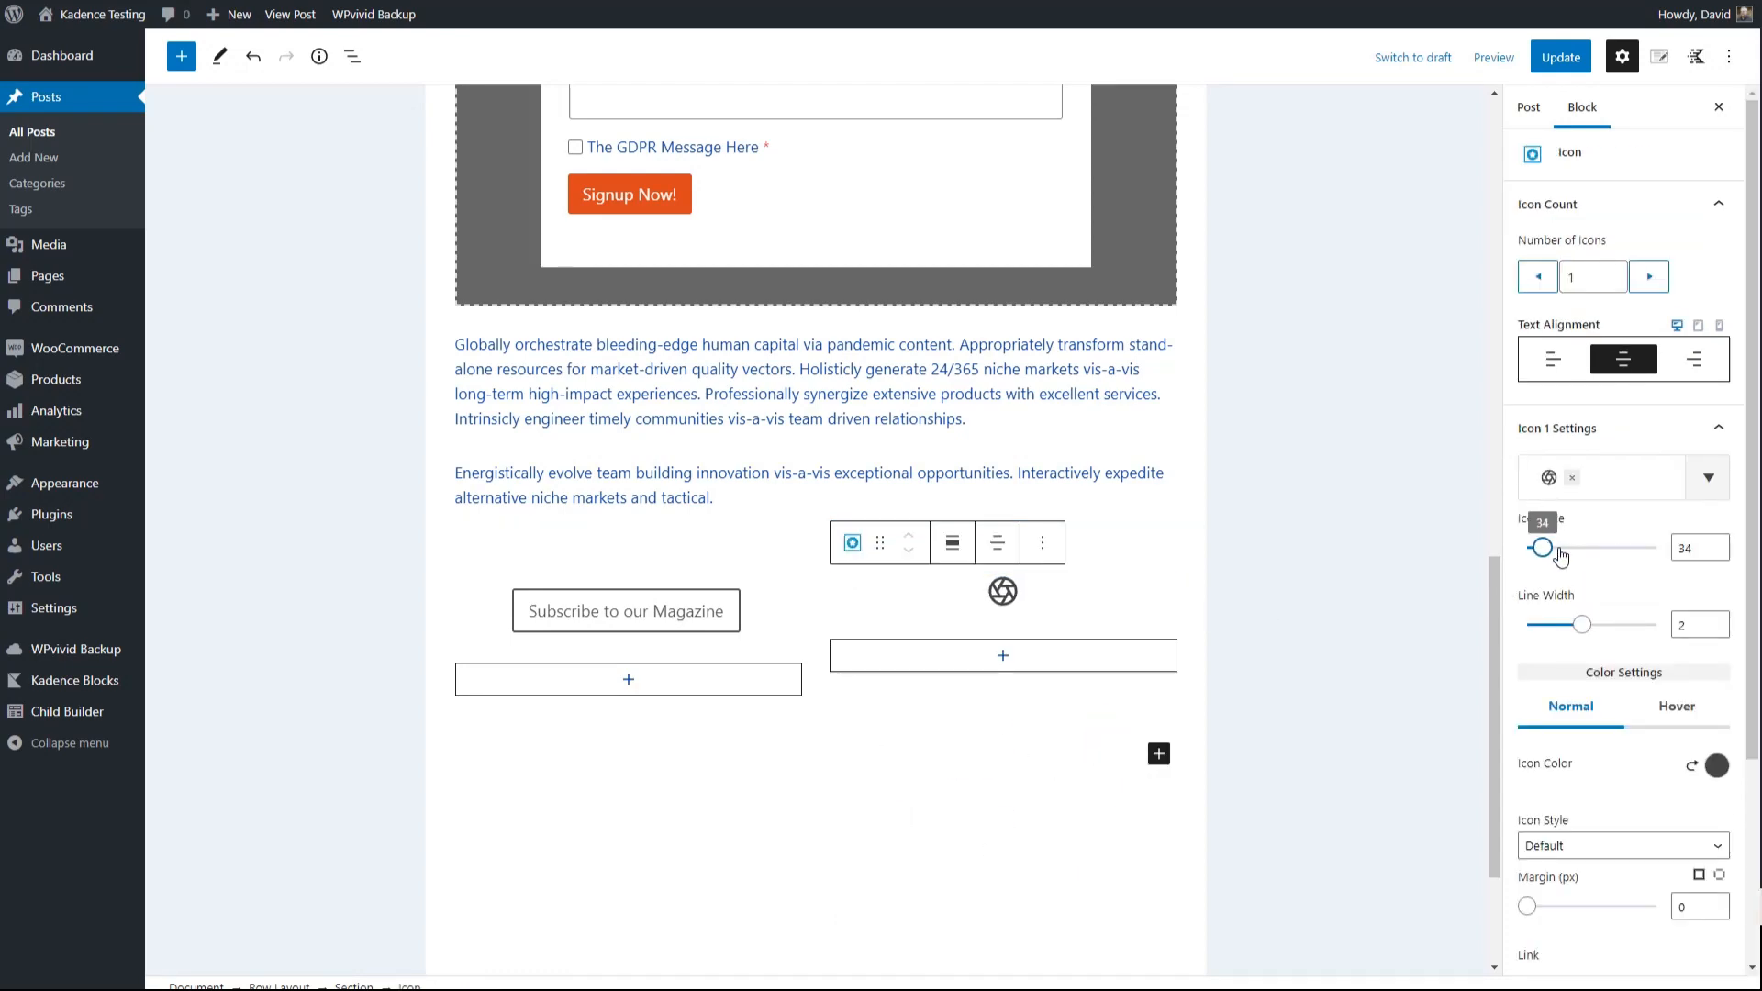
Replace the default icon with the solid info circle icon, found by searching the icons for "info"
click(1571, 479)
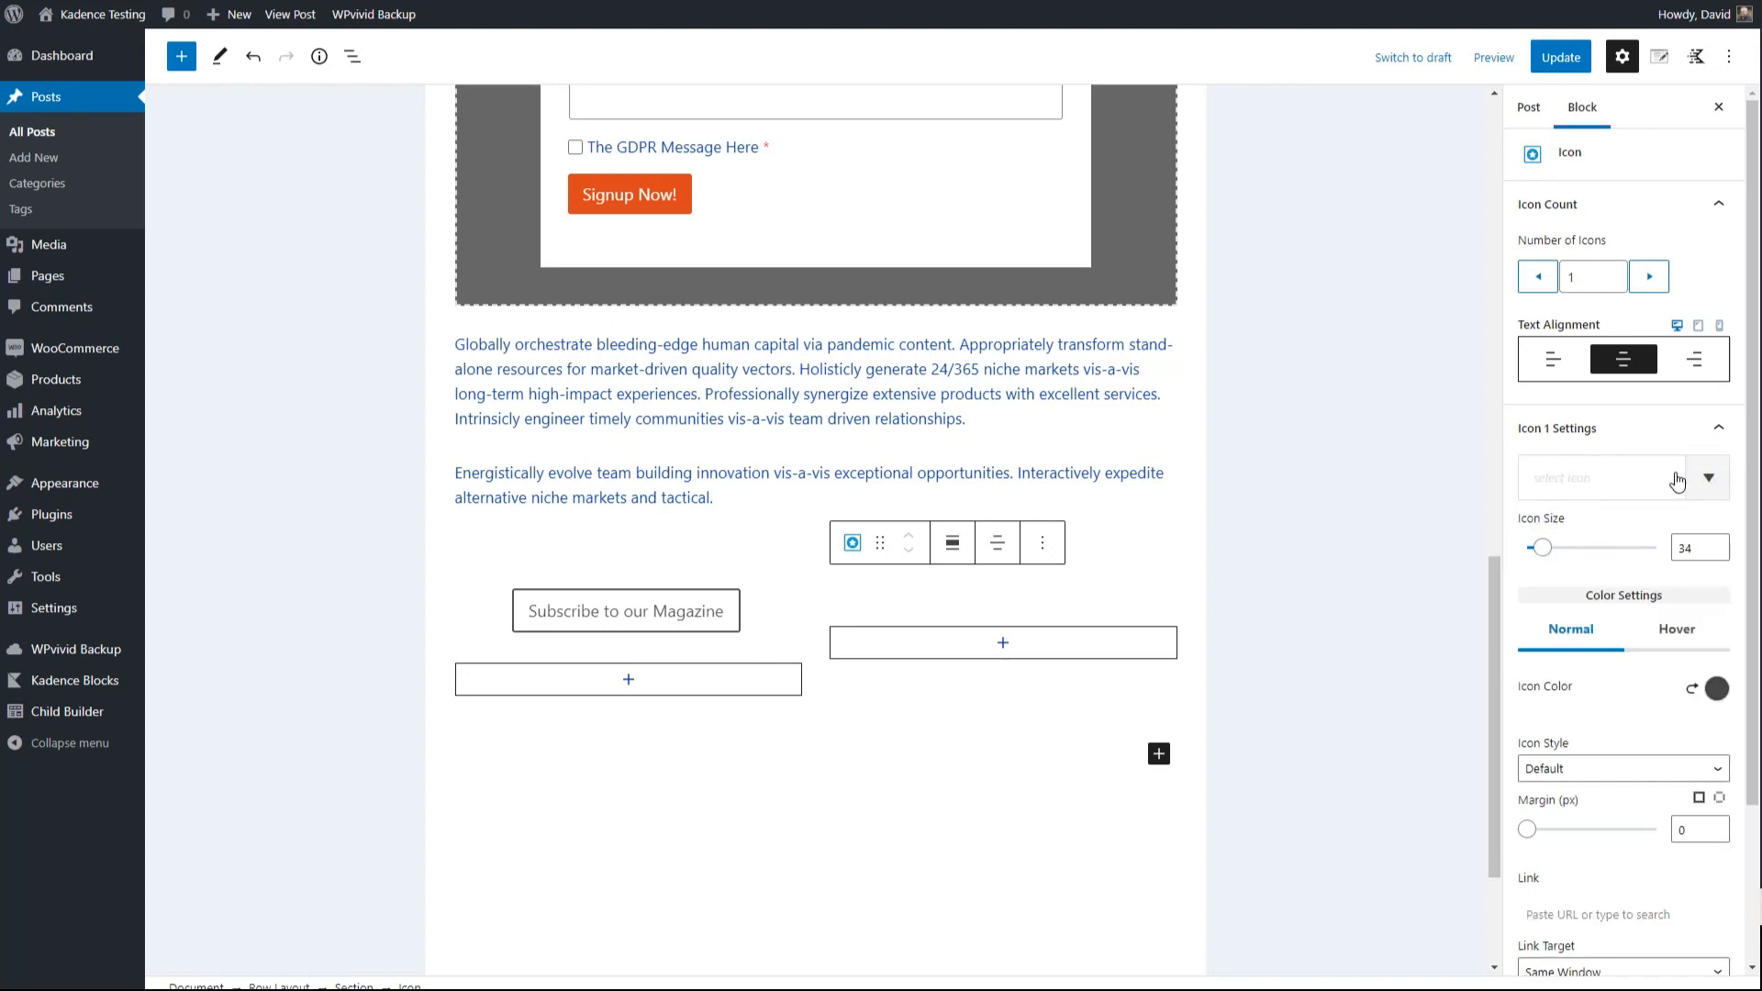
click(1705, 477)
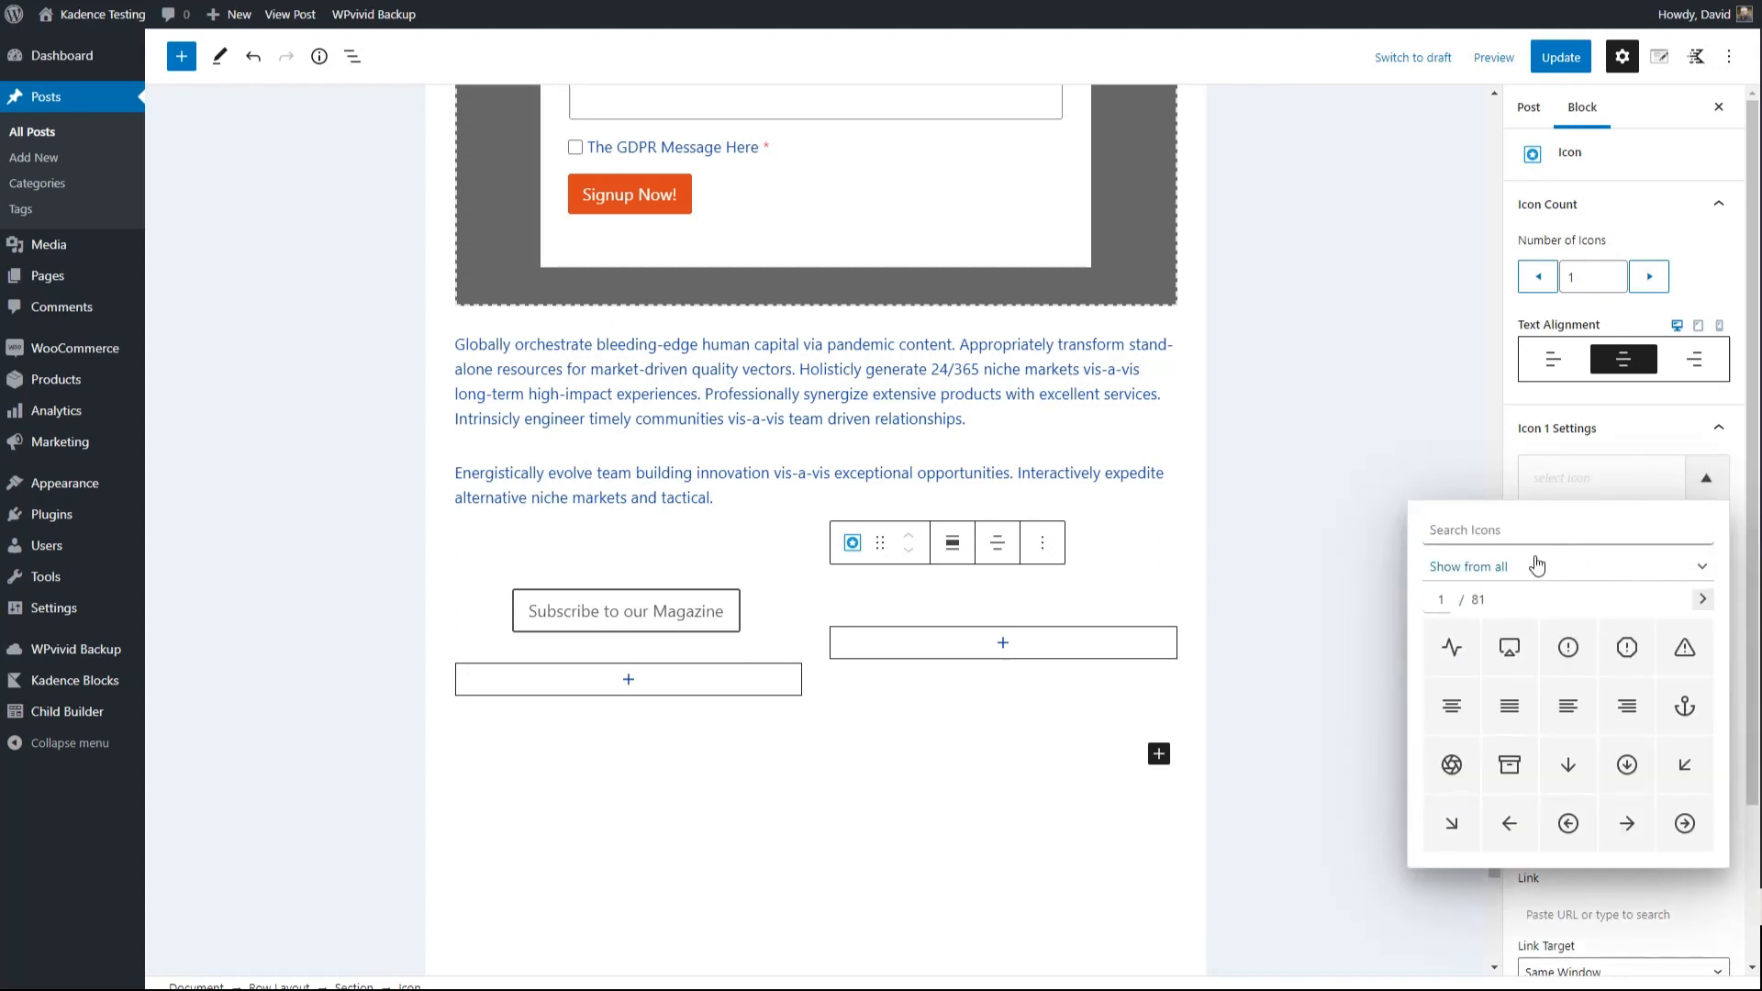
text(info)
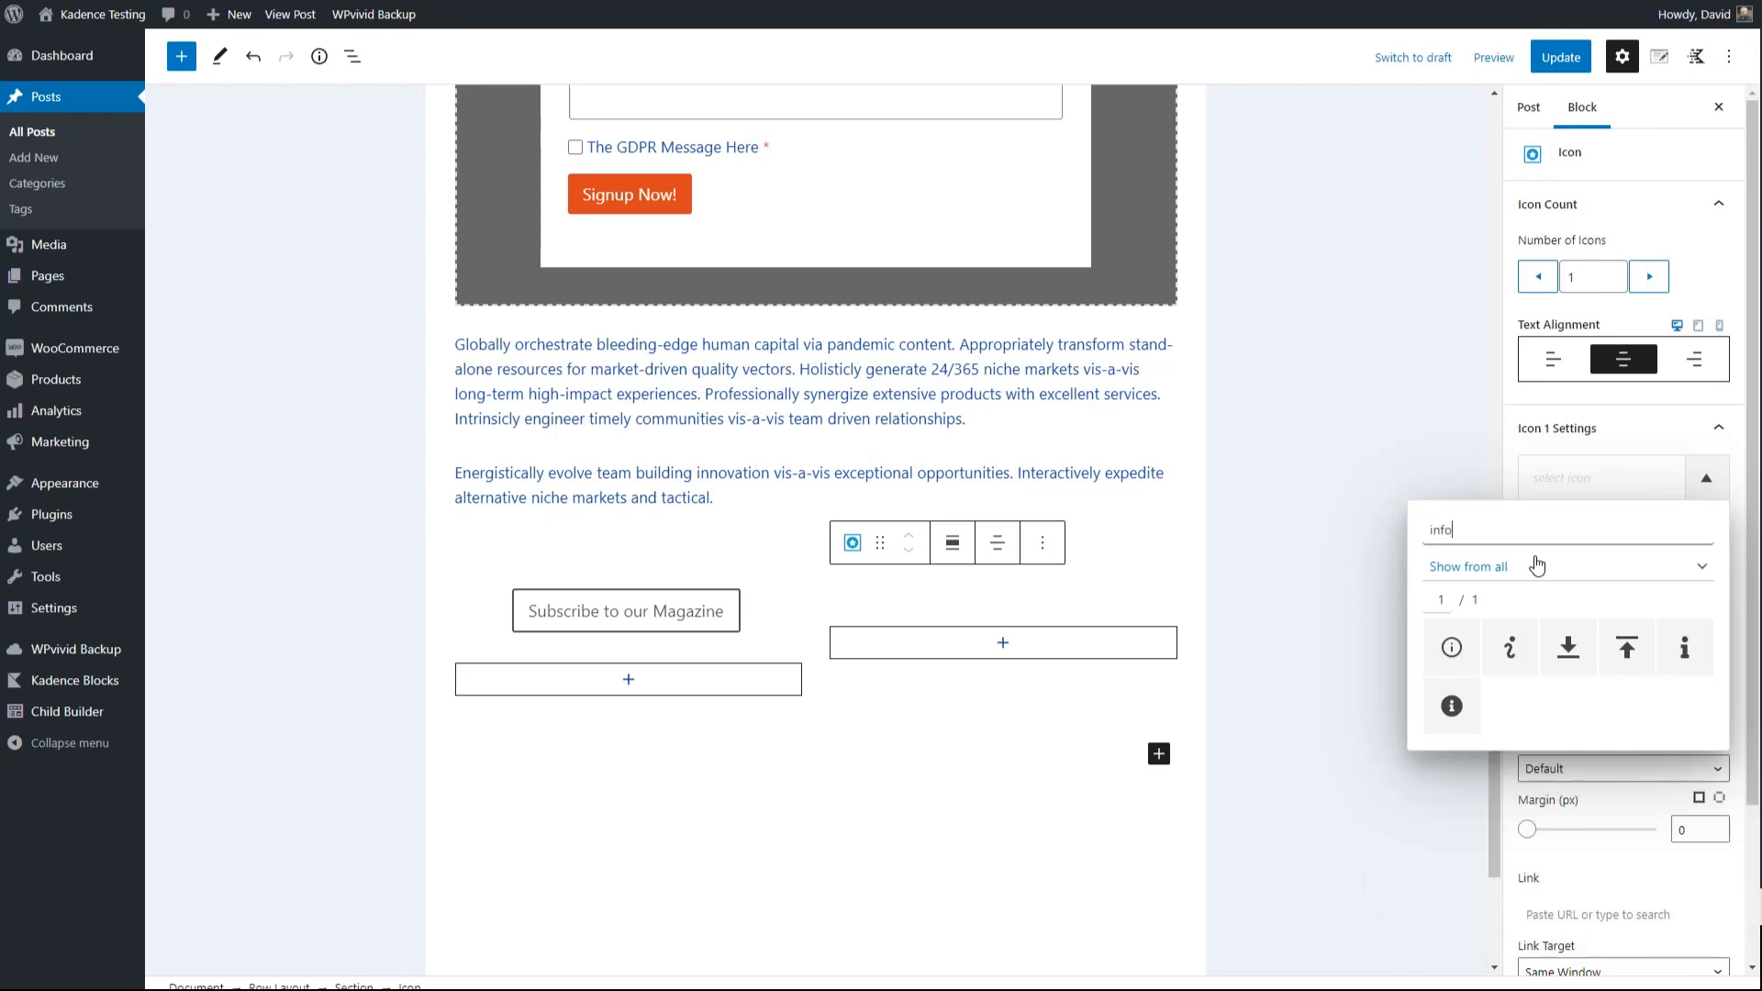
click(1449, 706)
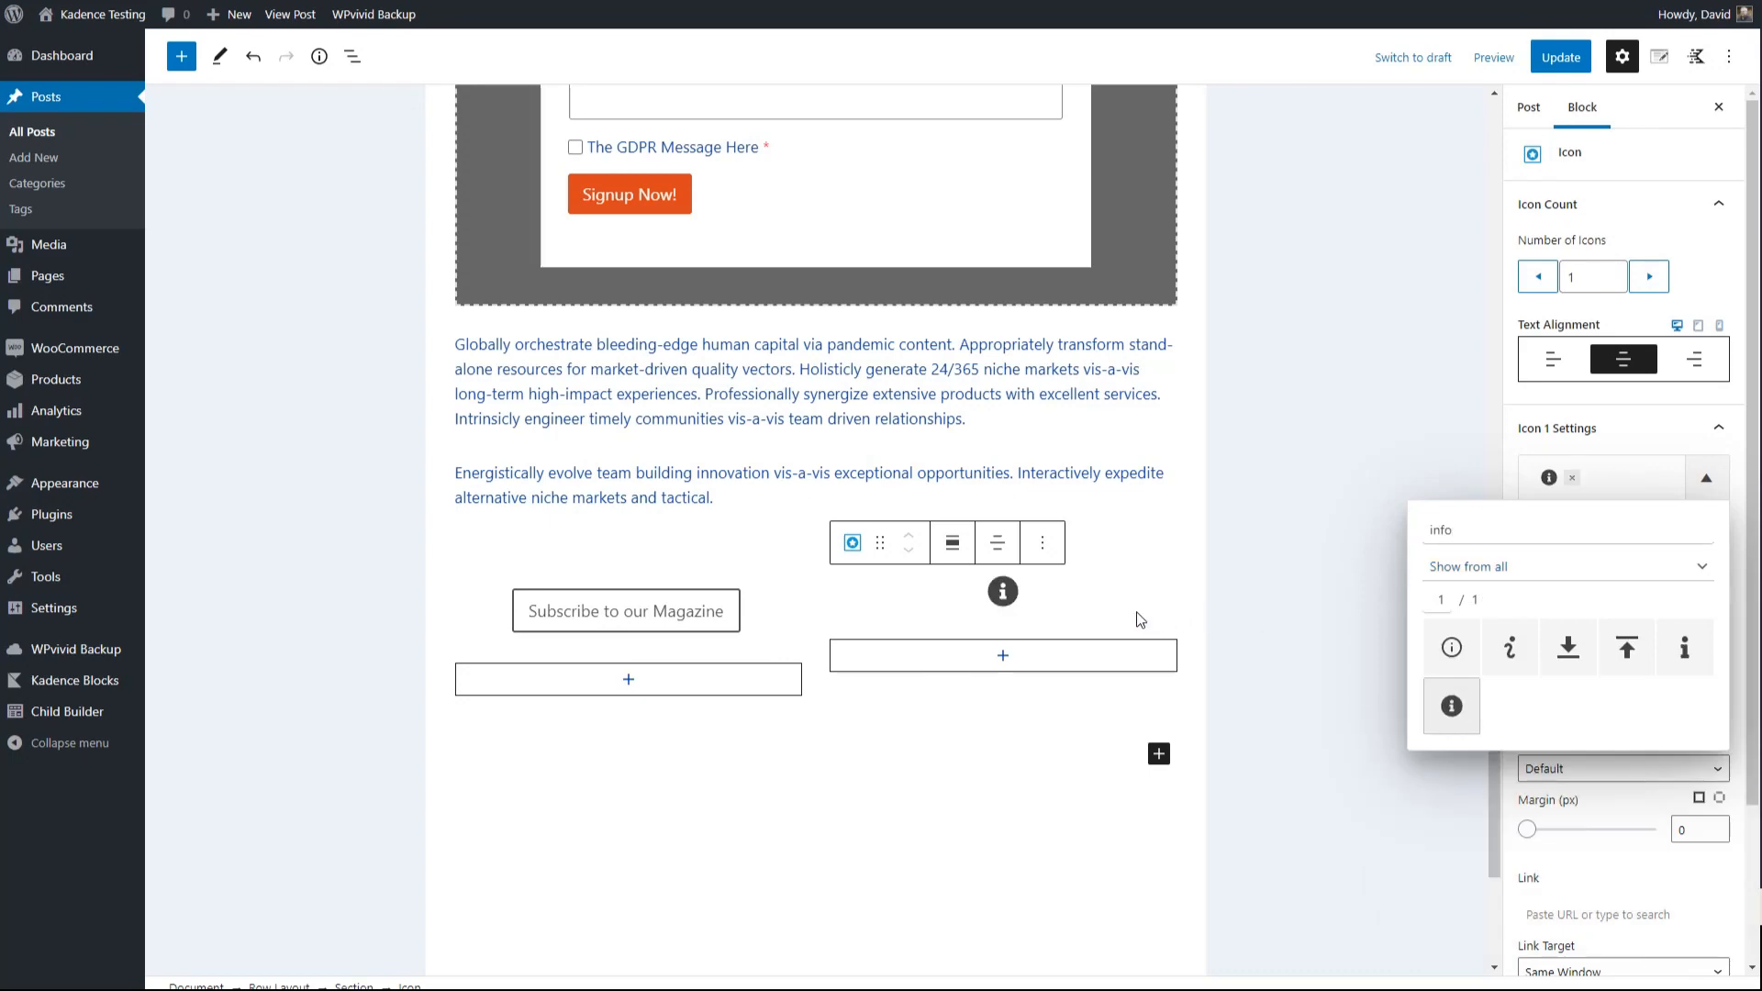
click(1027, 597)
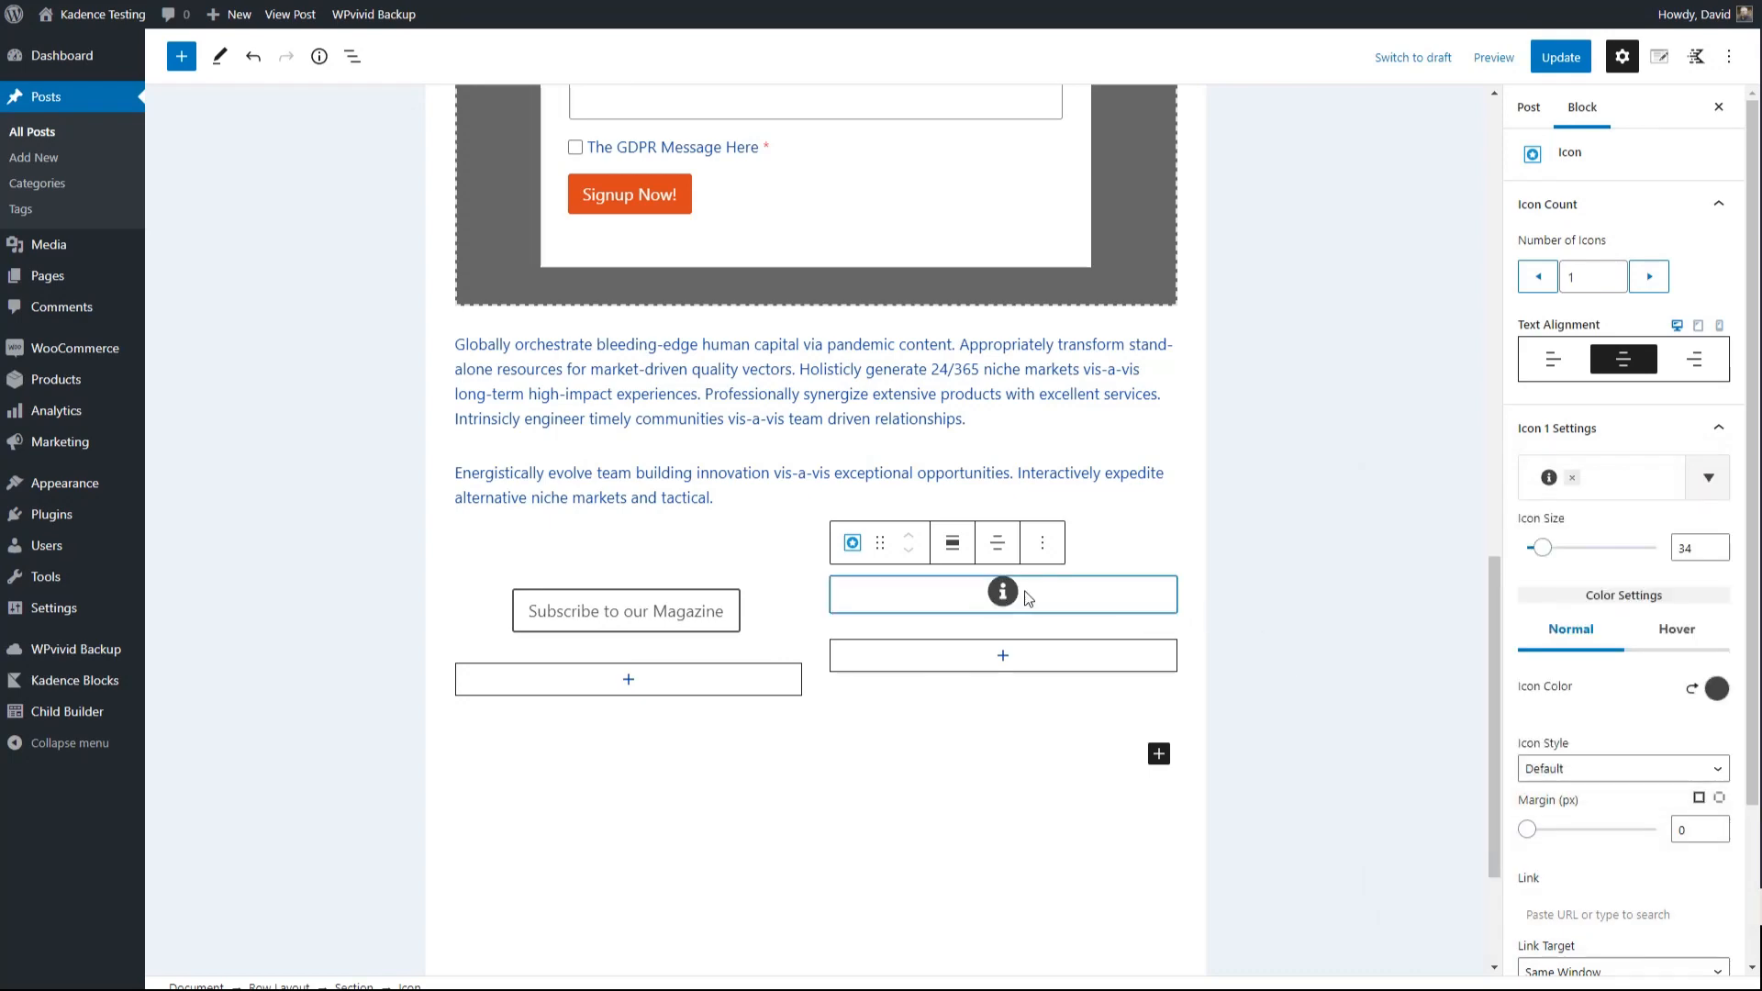
Align the info icon to the left of its column, next to the "Subscribe to our Magazine" button
click(998, 545)
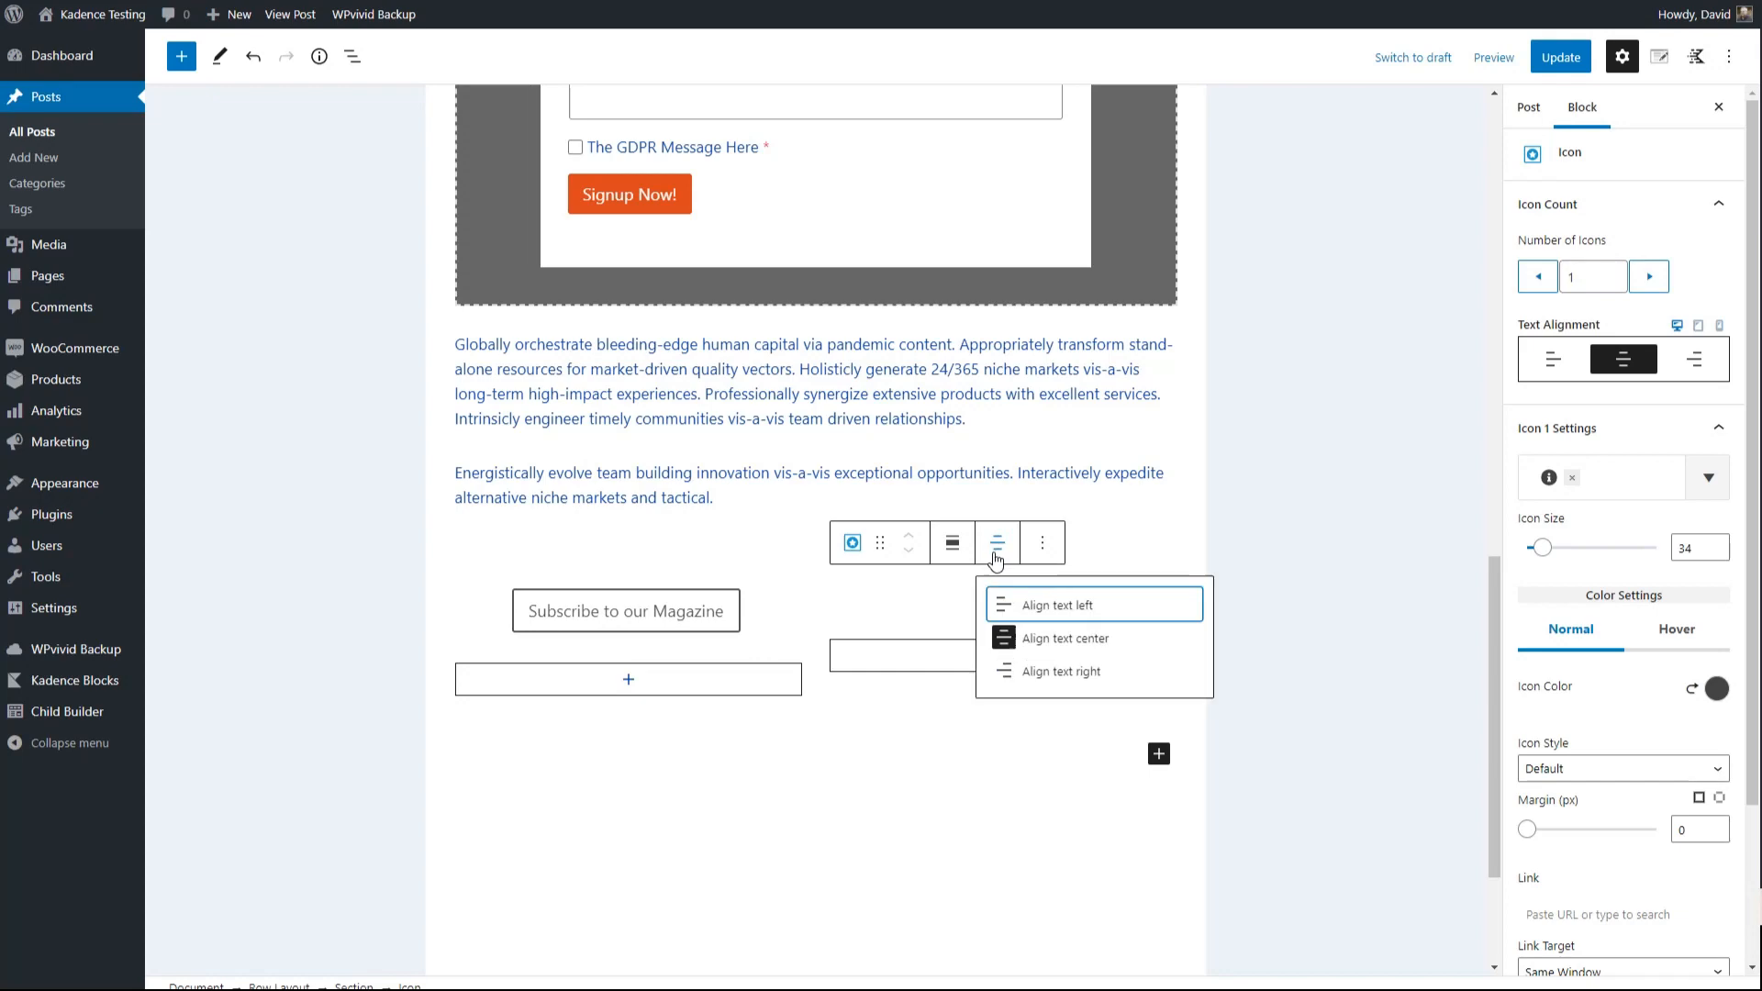
click(1011, 606)
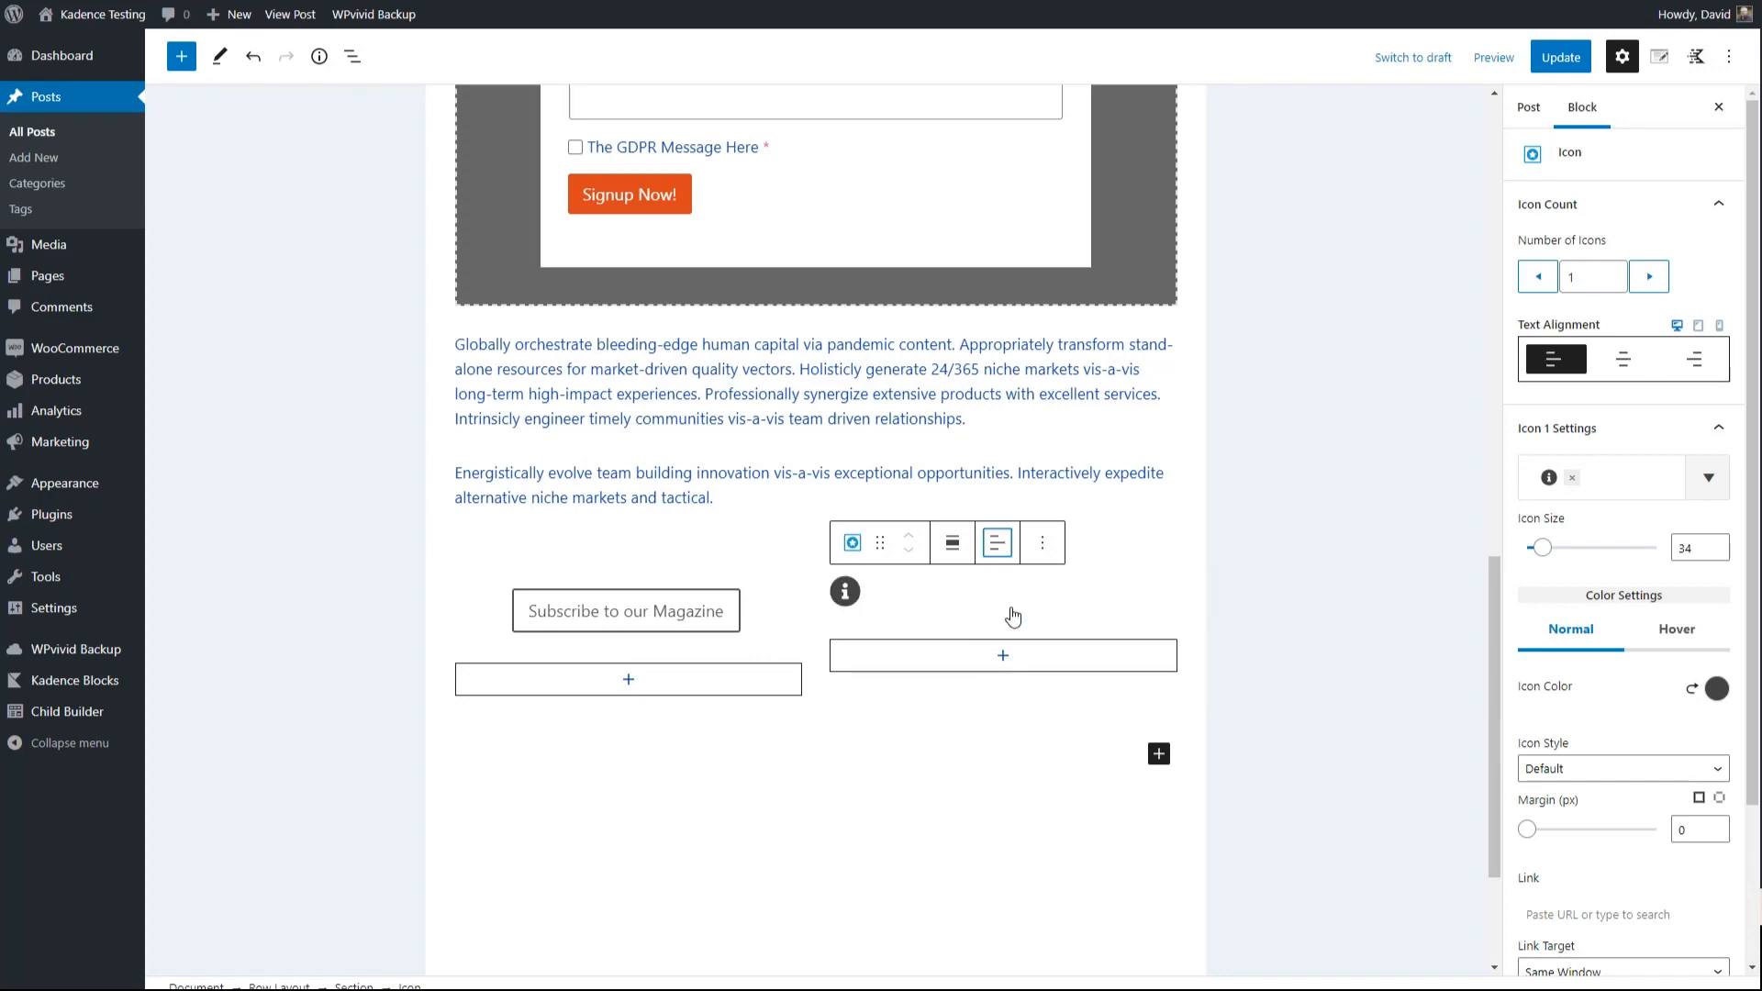
click(734, 576)
click(776, 601)
click(843, 594)
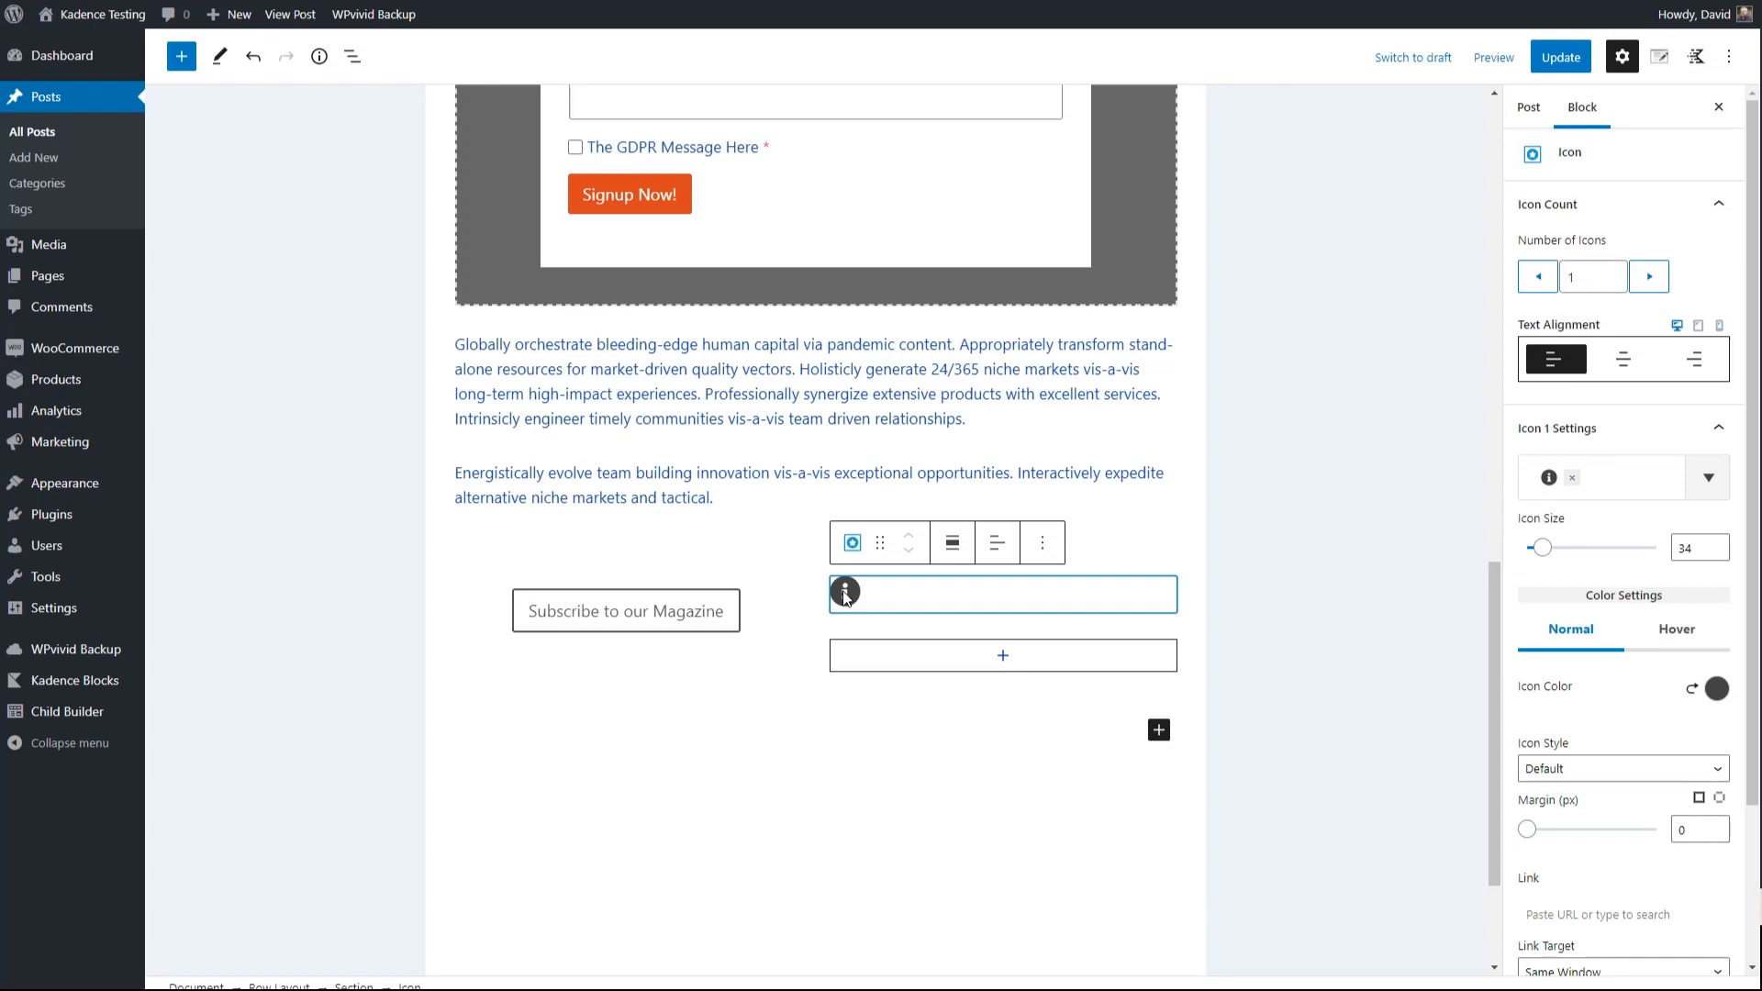
Add a second Modal block below the row layout with the popup text "Sidebar modal"
click(1158, 729)
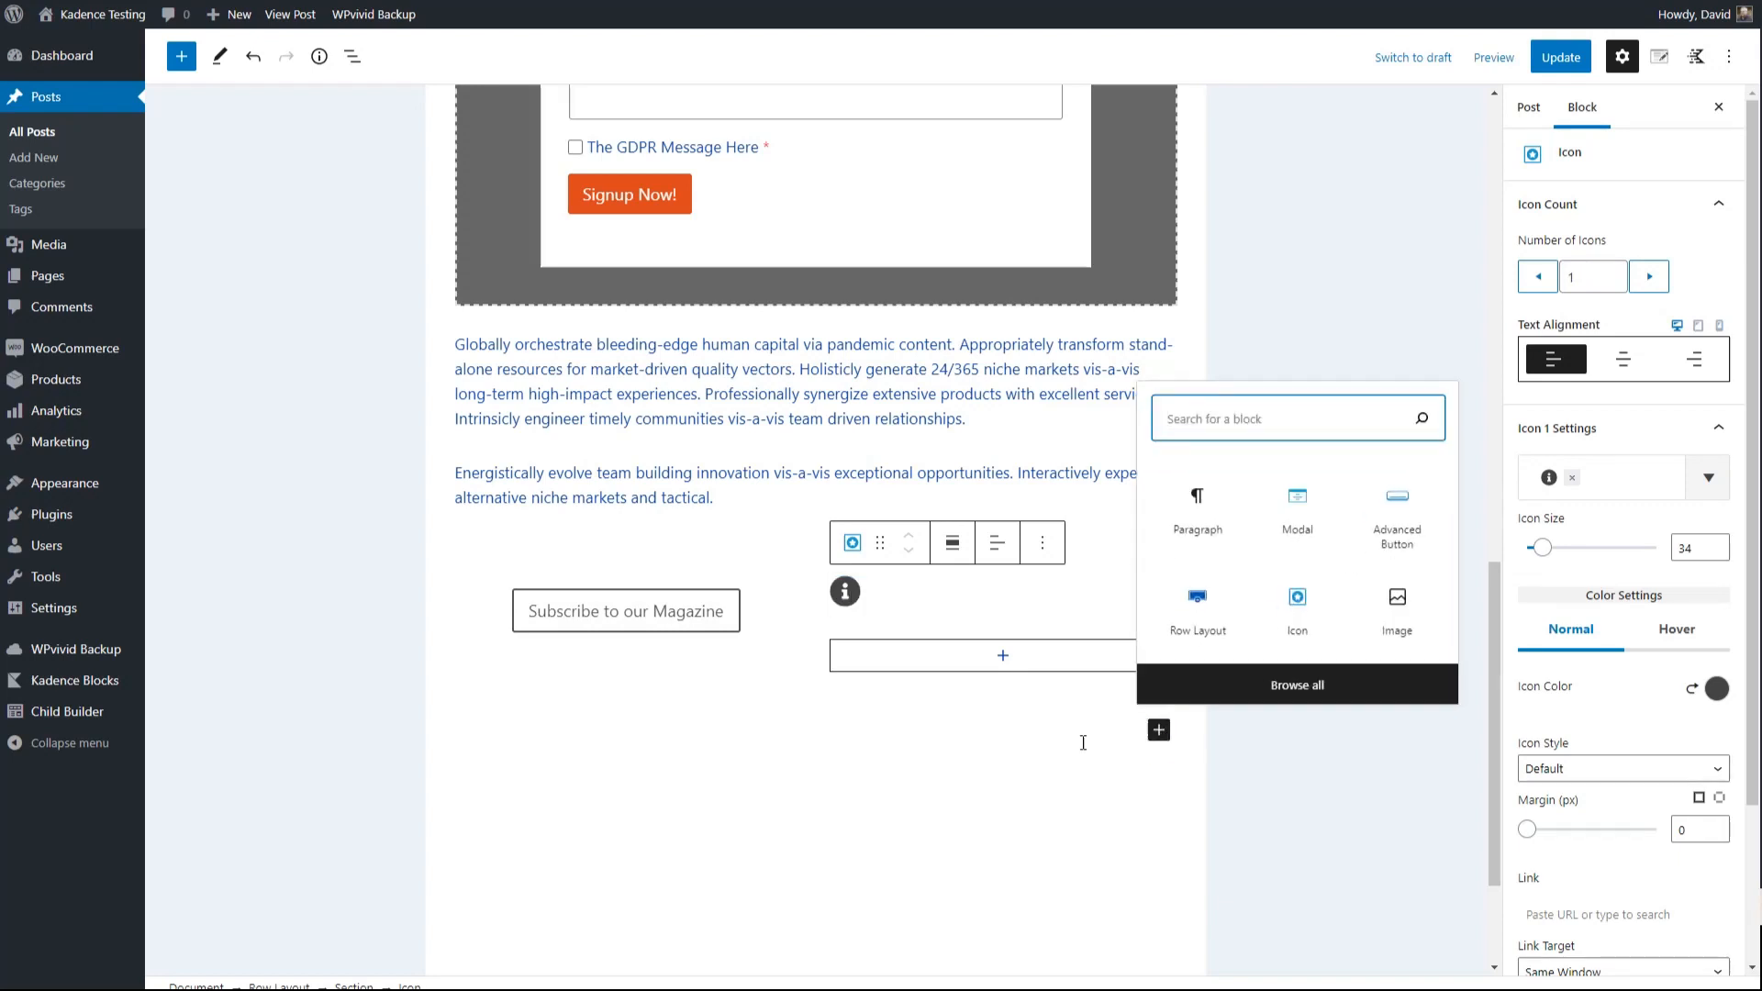
click(1295, 508)
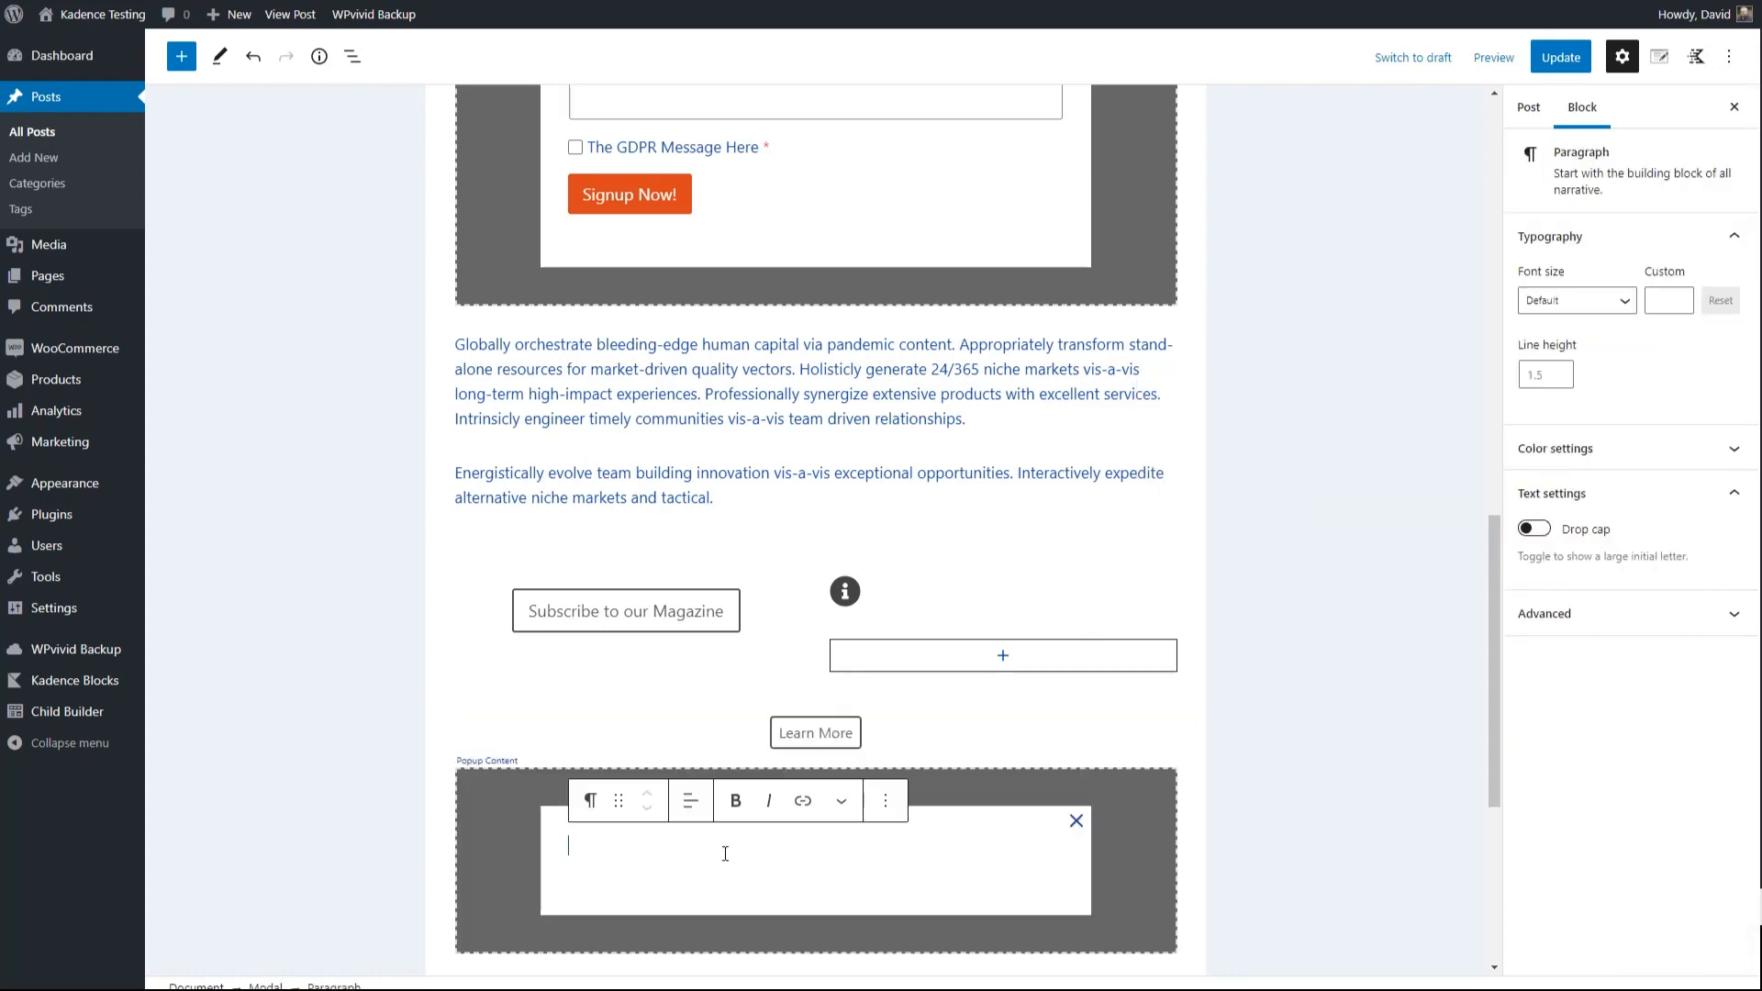
text(Sidebar modal)
Hide the new modal's own link and set its Custom Open ID to SideModal
click(934, 748)
click(1598, 206)
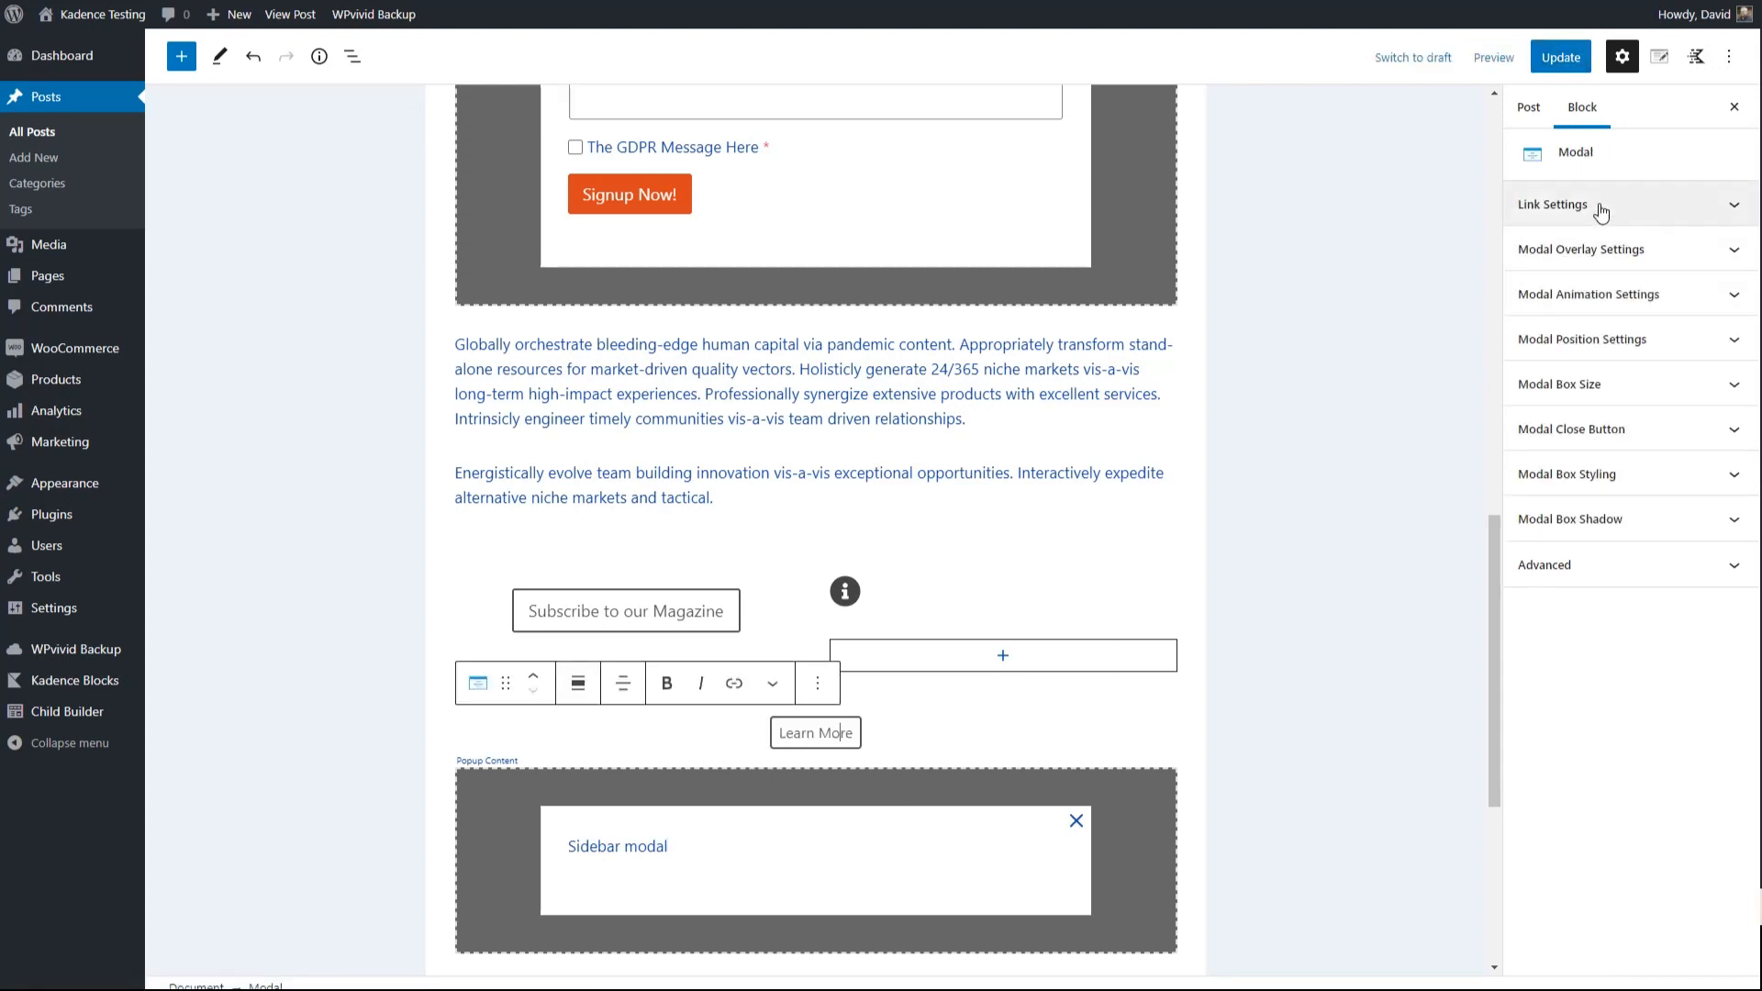
click(1526, 145)
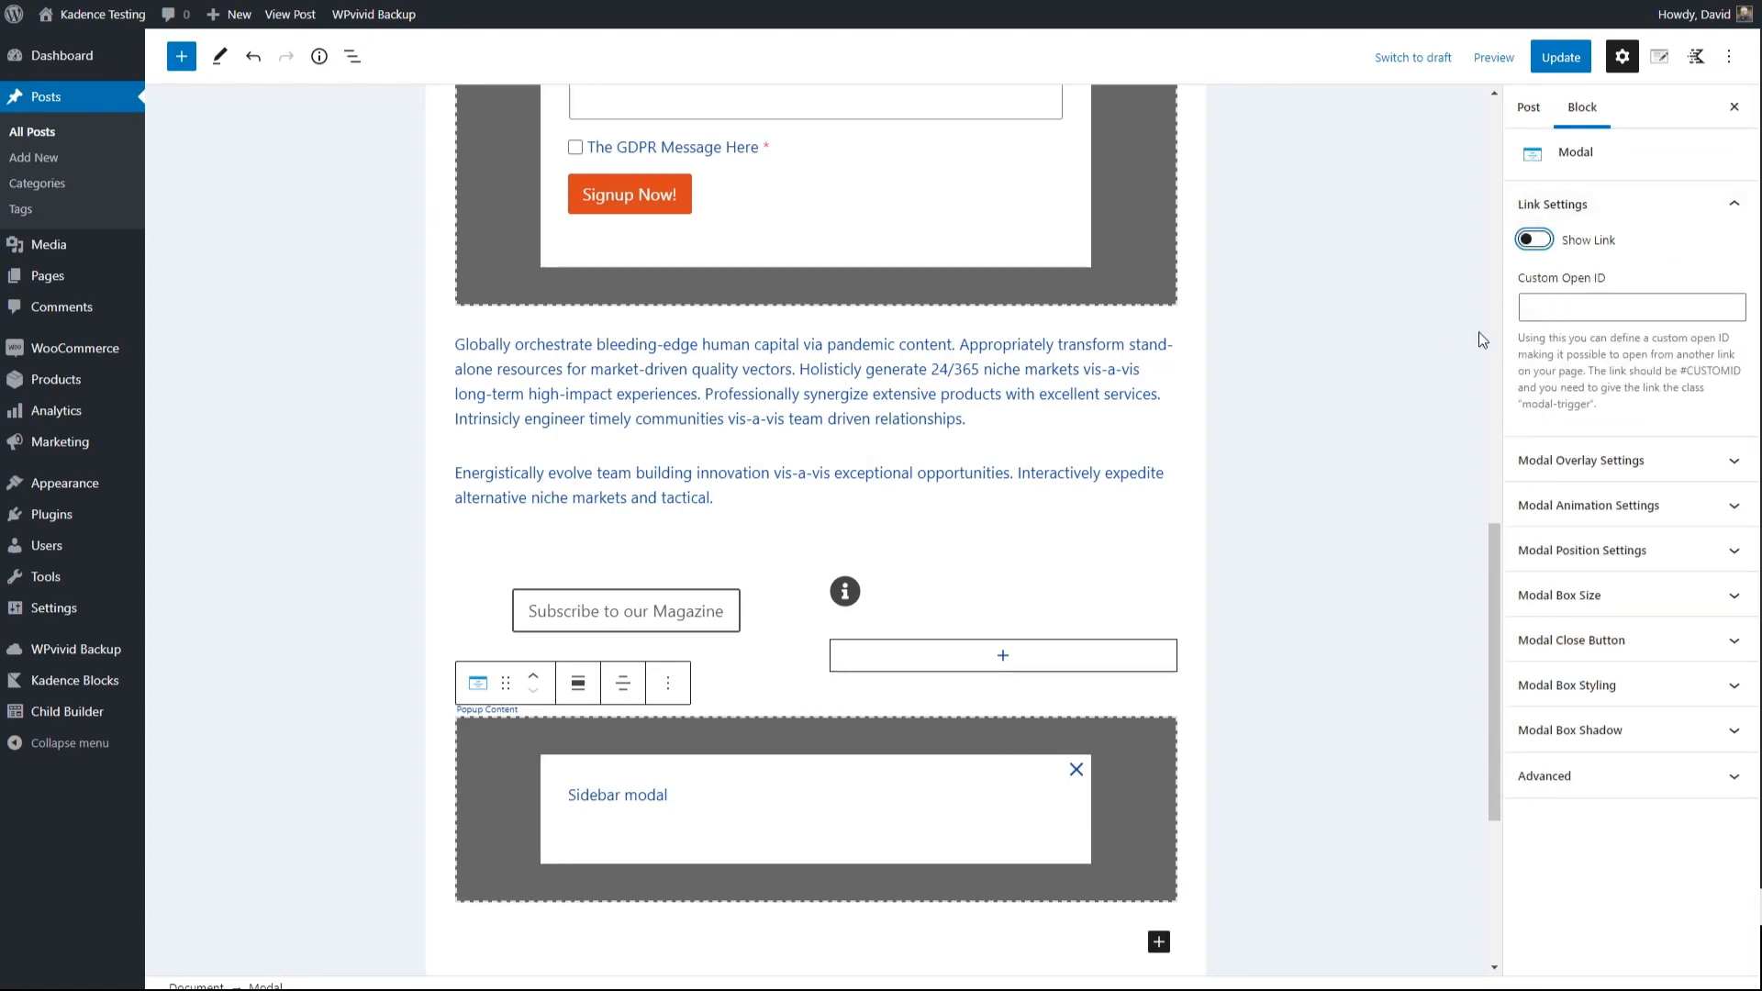
click(1593, 300)
text(SideModal)
Use the new modal's Custom Open ID to set the info icon's link to #SideModal
drag(1593, 301, 1505, 326)
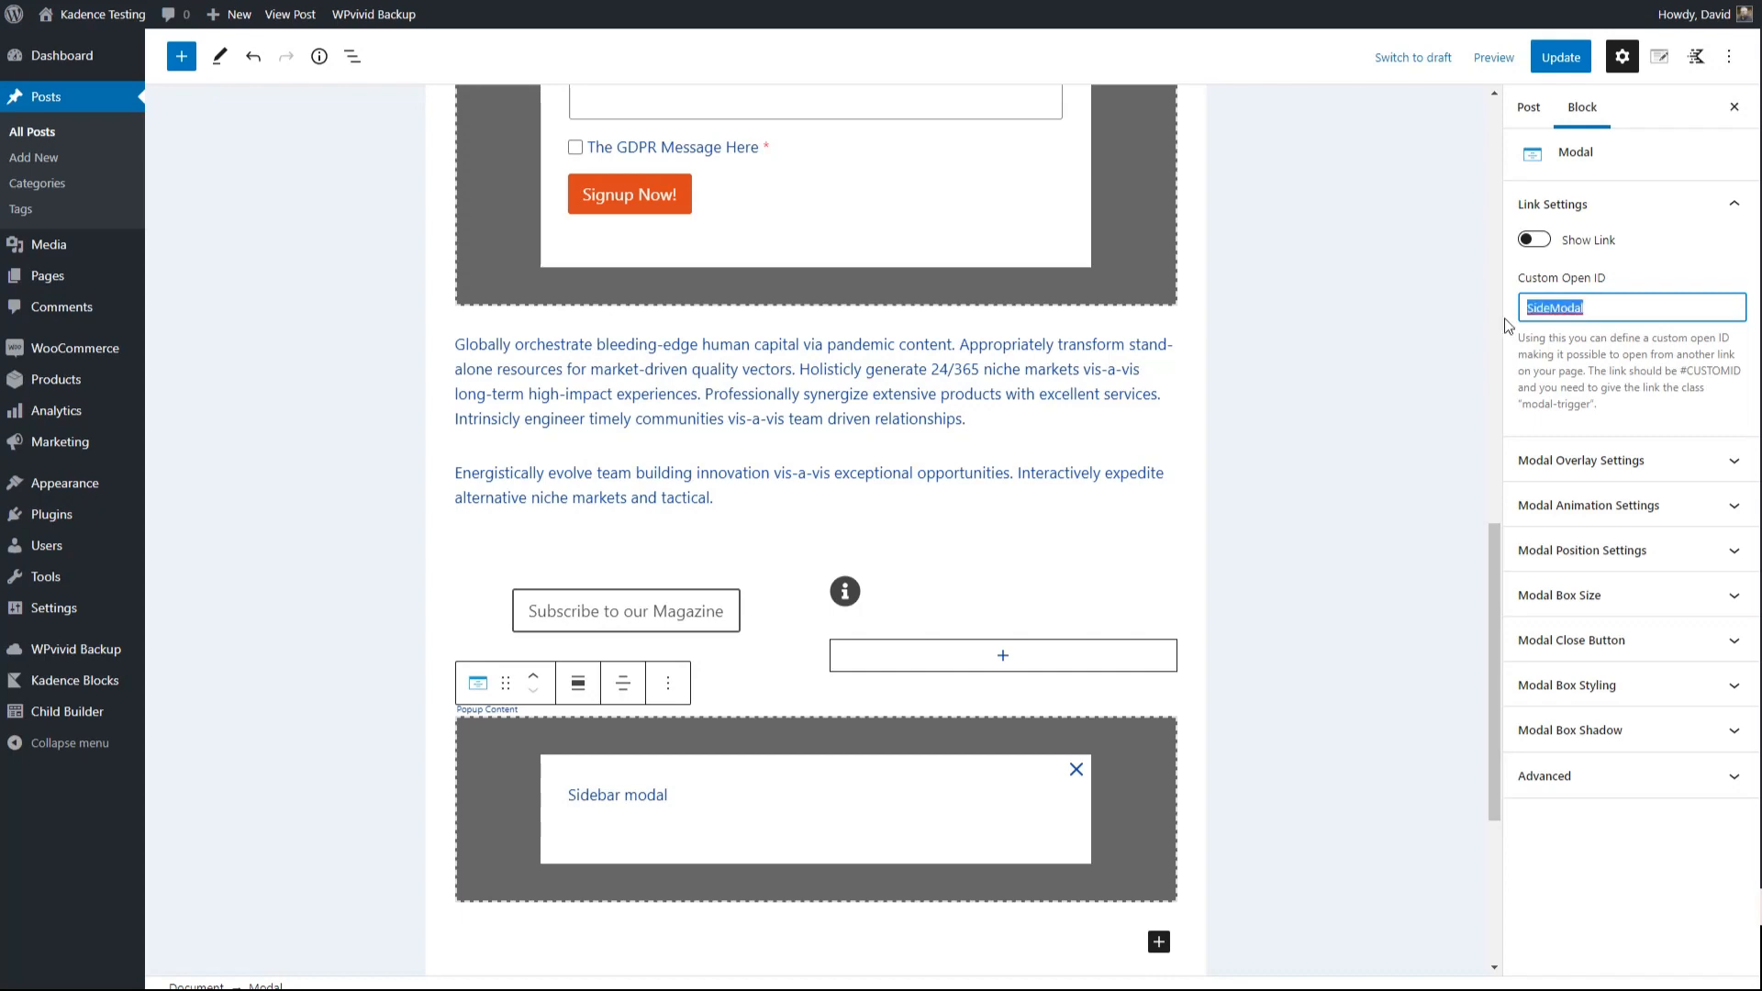
click(845, 593)
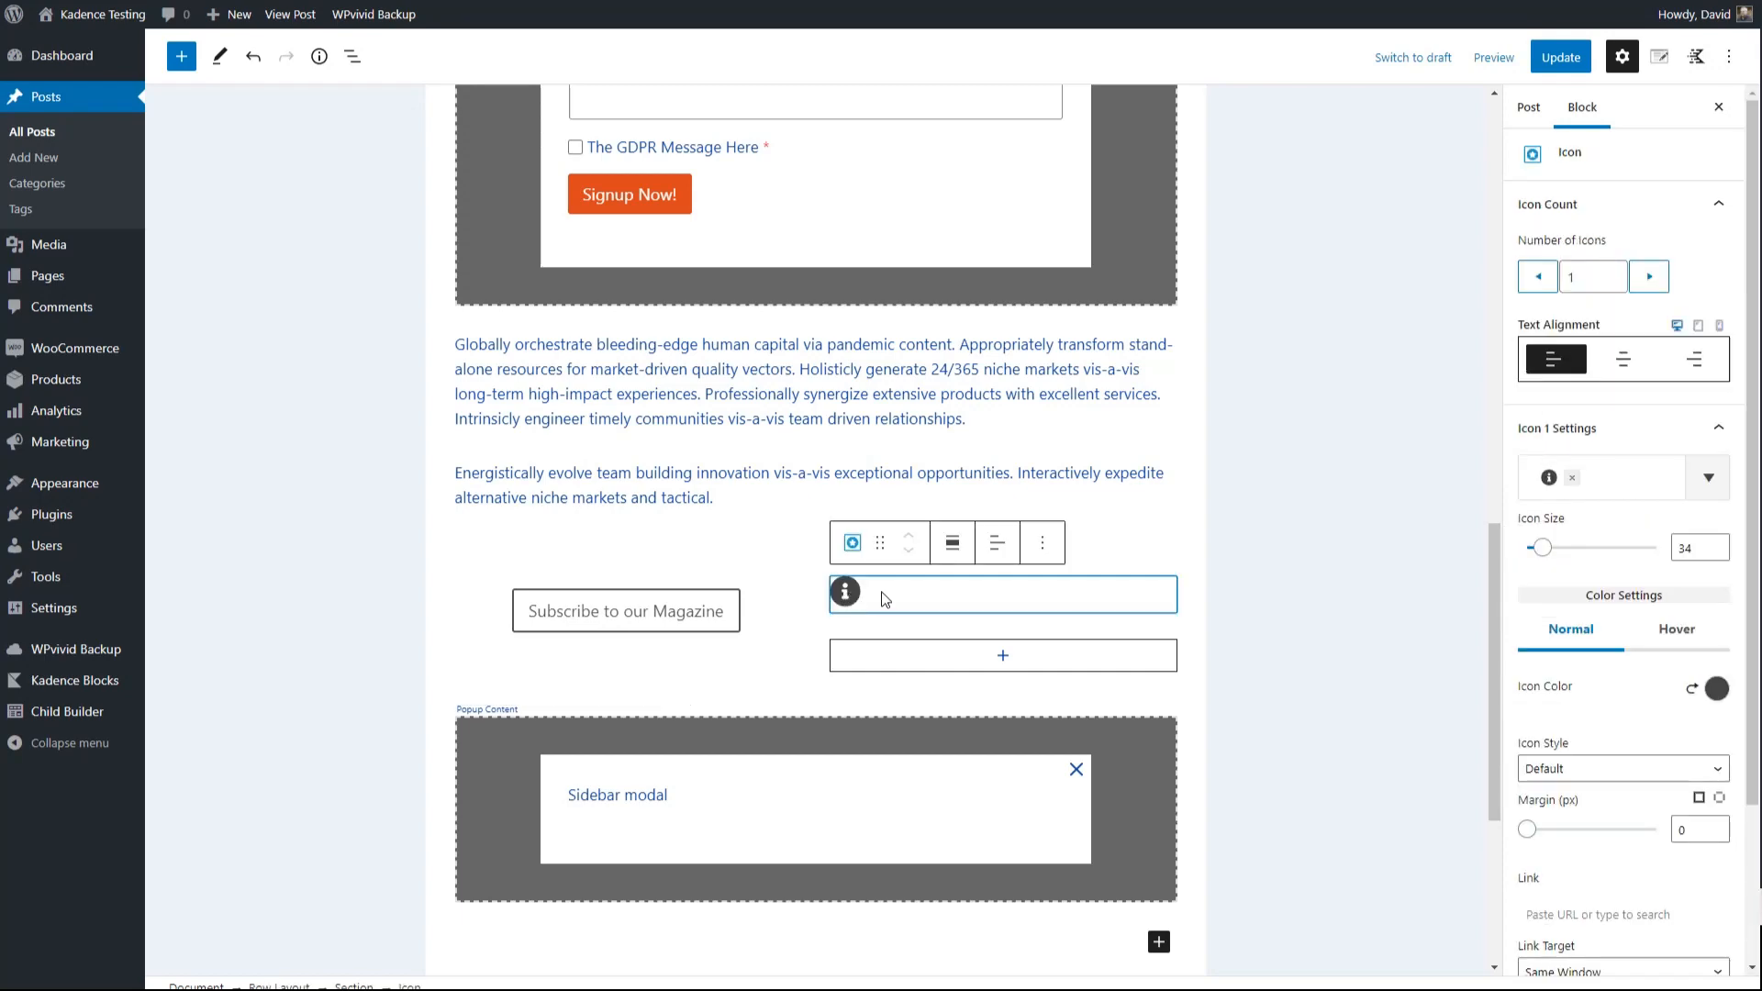
scroll(1617, 689, down, 2)
click(1562, 718)
text(#SideModal)
Add the CSS class modal-trigger to the info icon block and update the post
click(1578, 909)
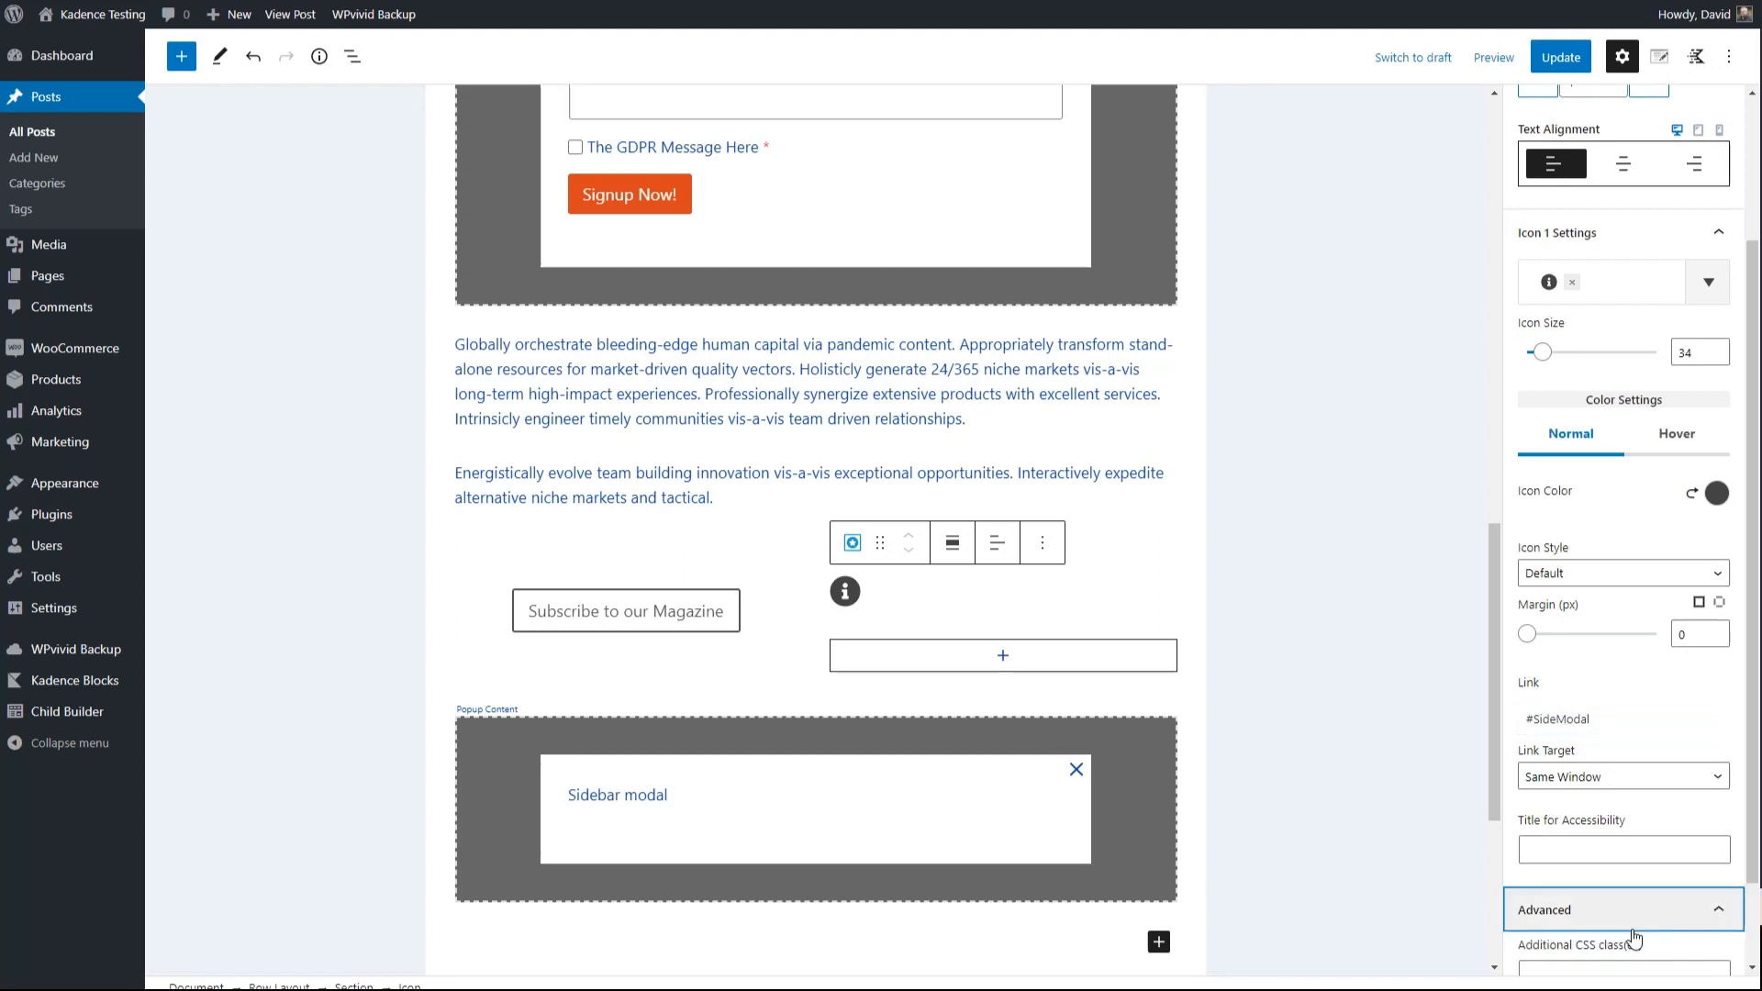
scroll(1582, 911, down, 1)
click(1563, 866)
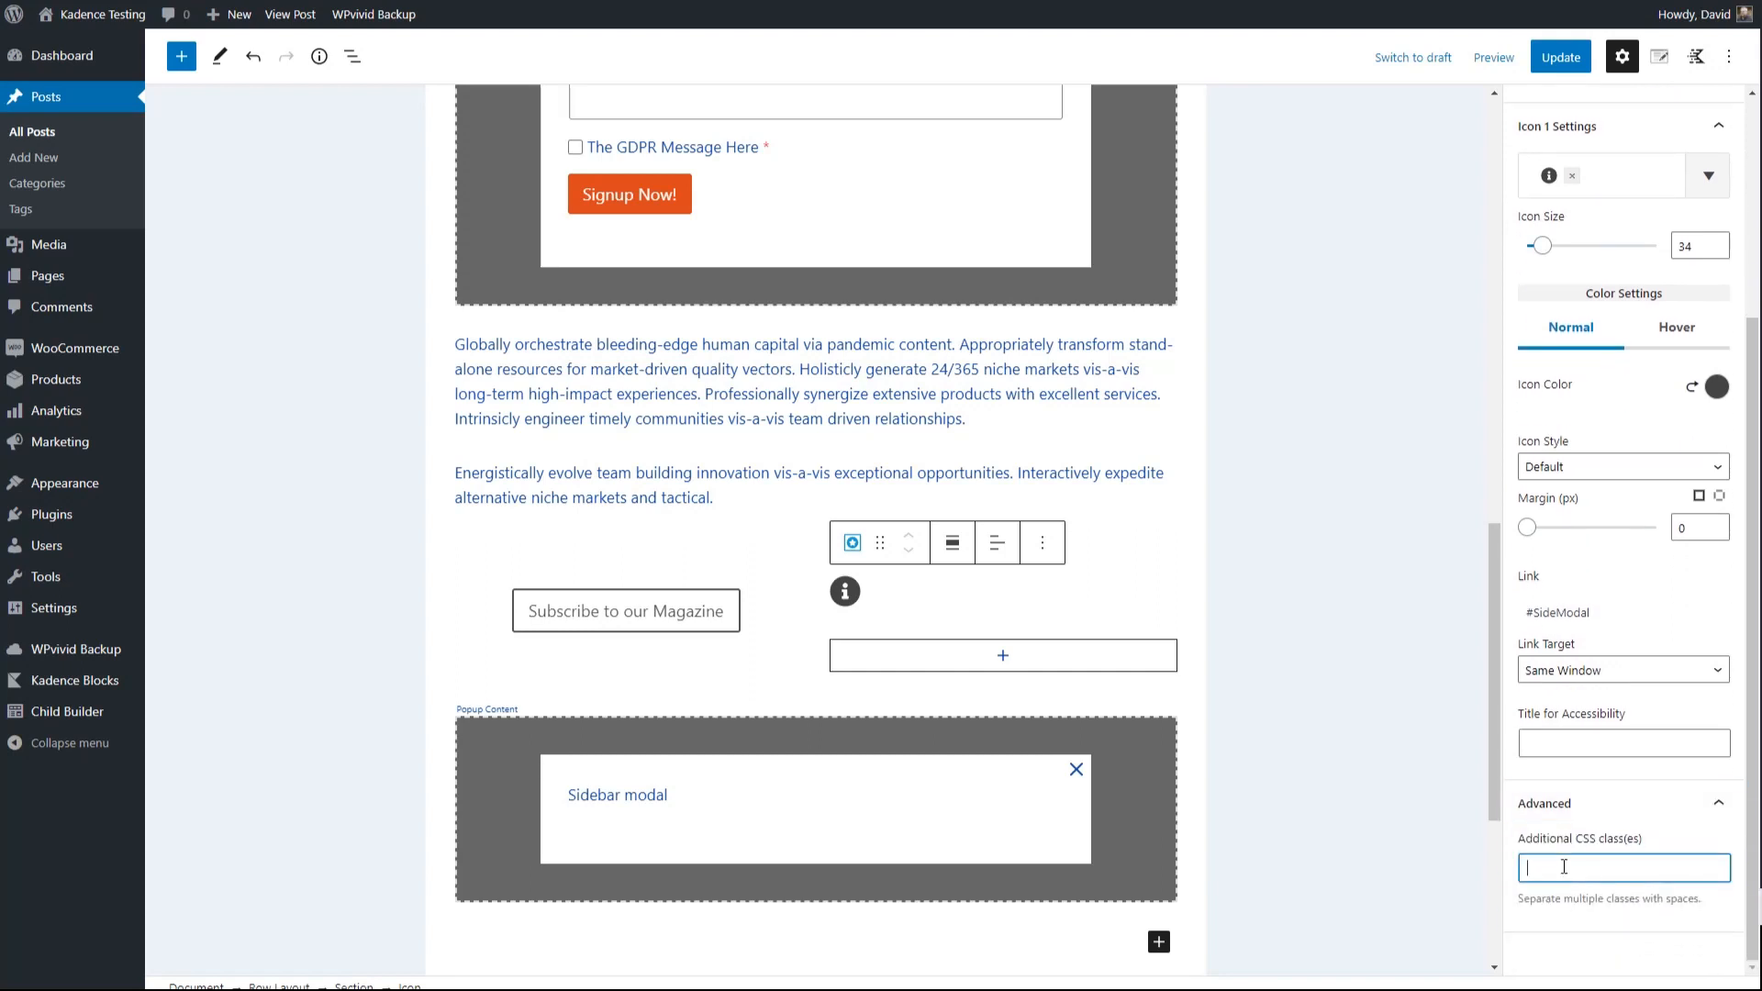
text(modal-trigger)
click(1560, 57)
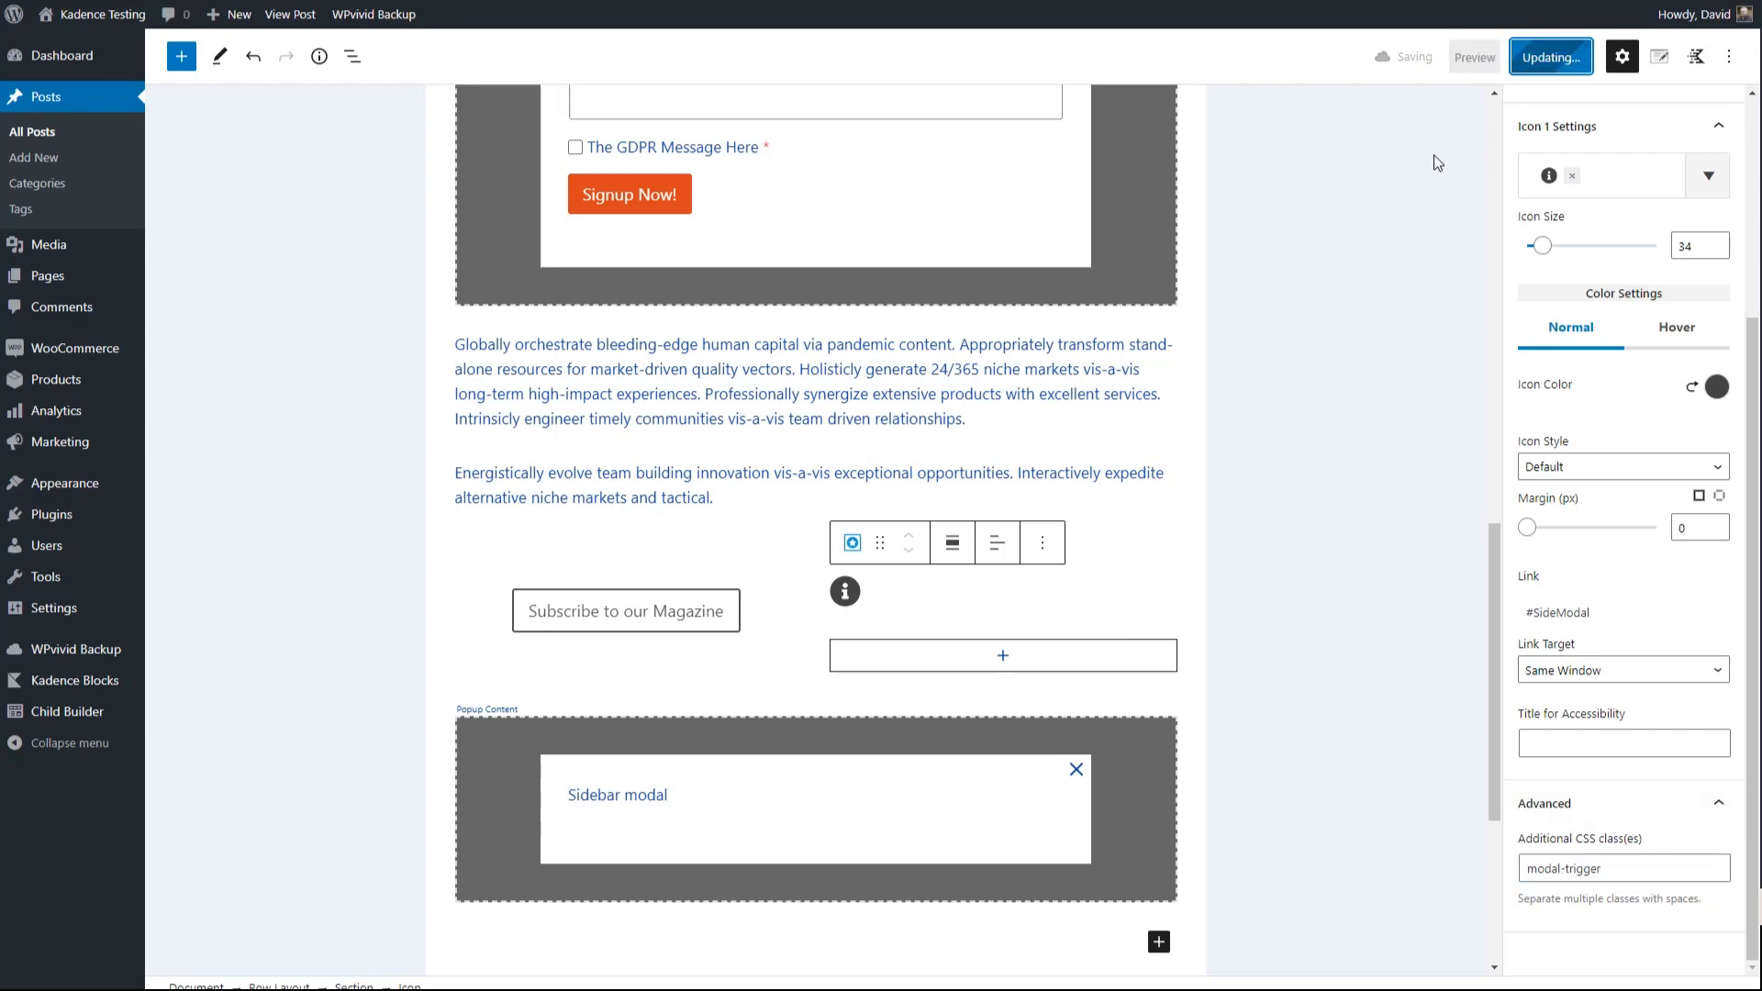
Preview the post in a new tab and test opening and closing the modal from the info icon
click(1493, 57)
click(1351, 230)
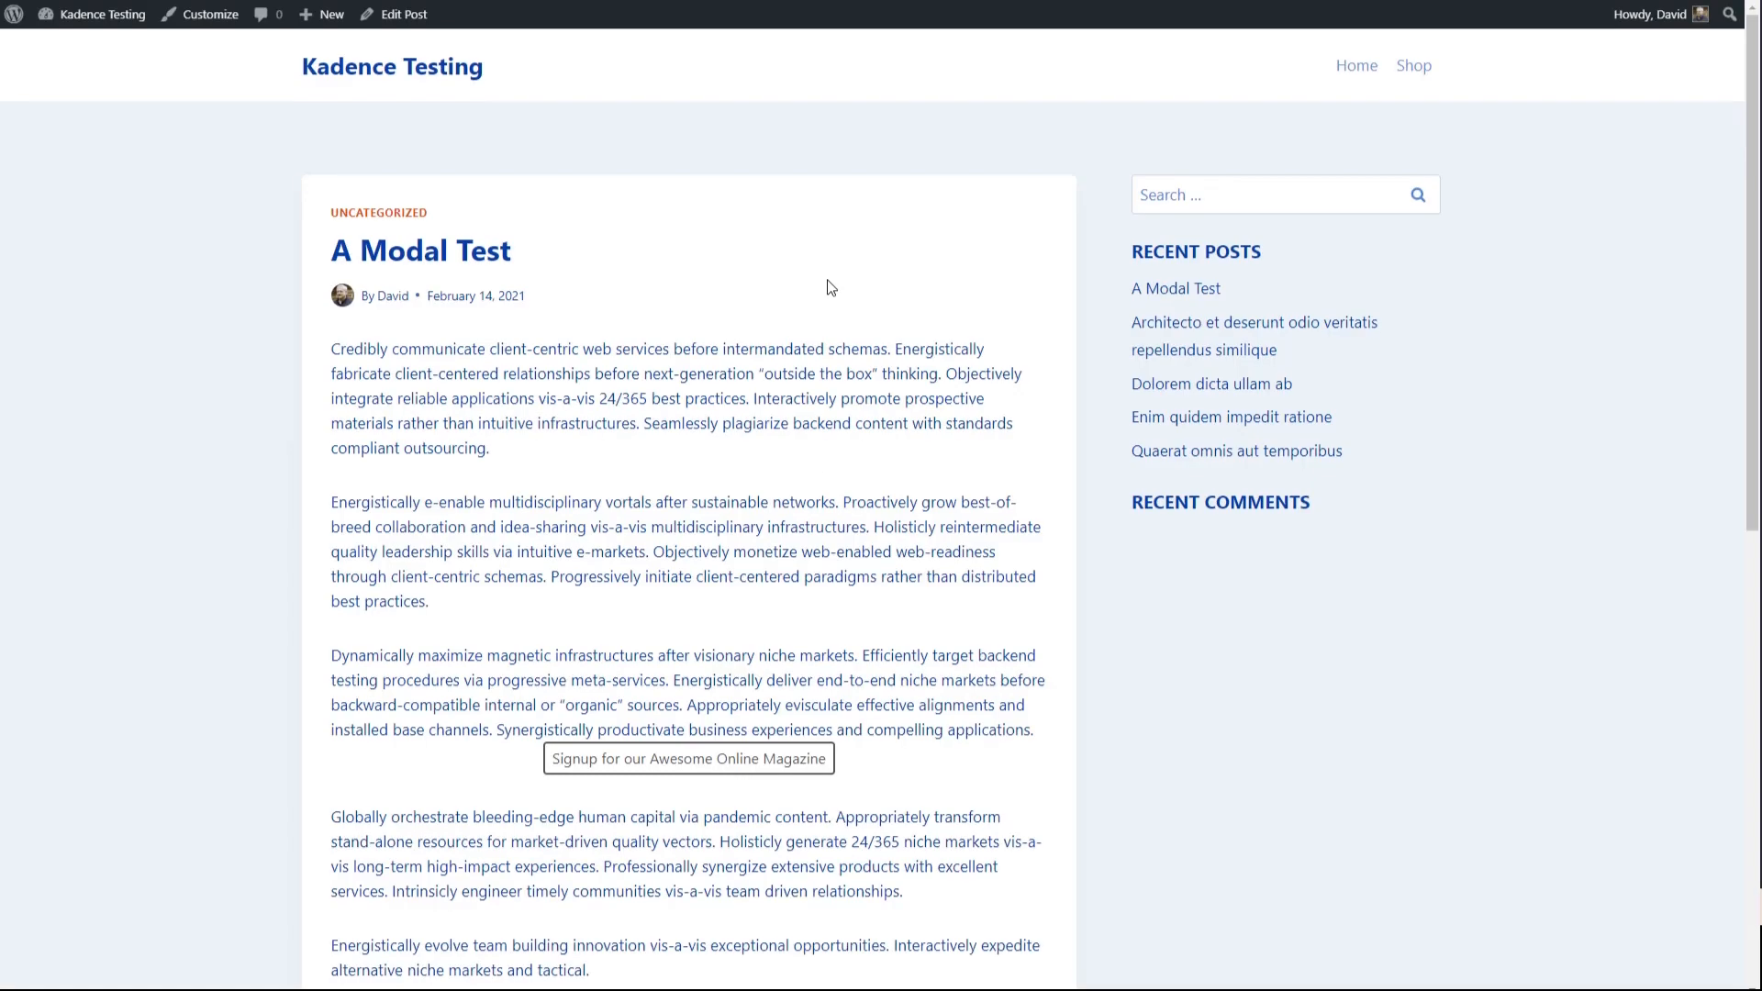
scroll(827, 287, down, 5)
click(723, 564)
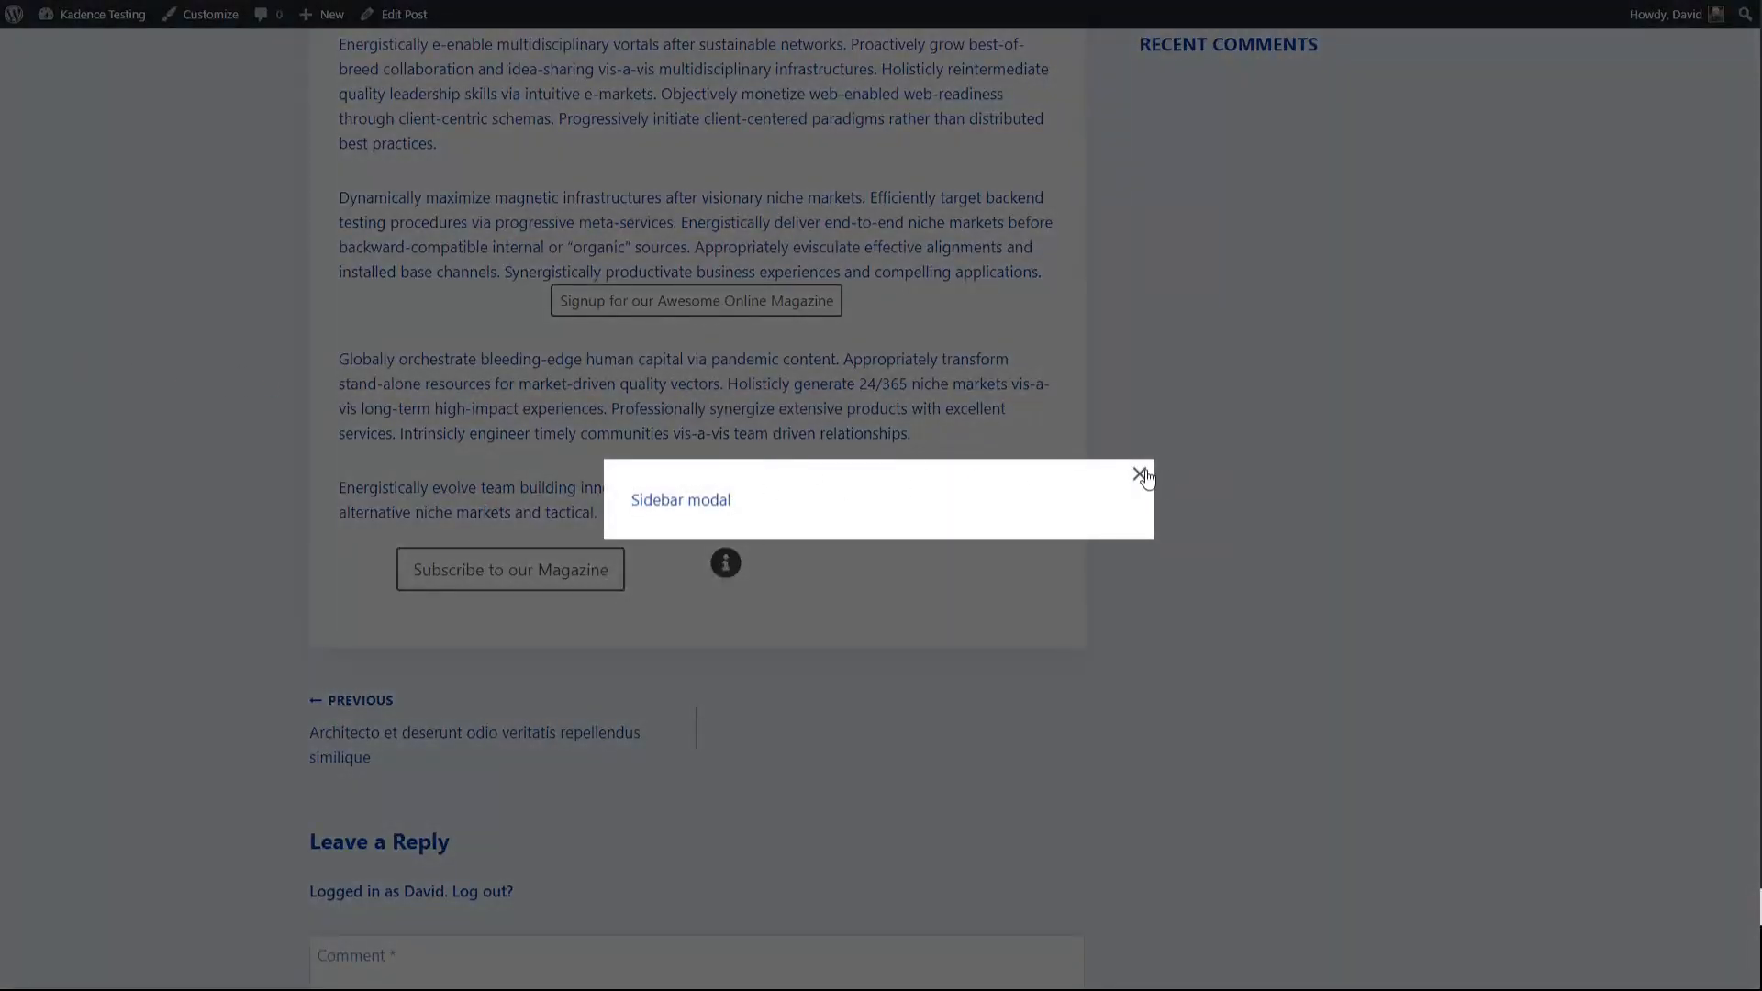
click(1139, 475)
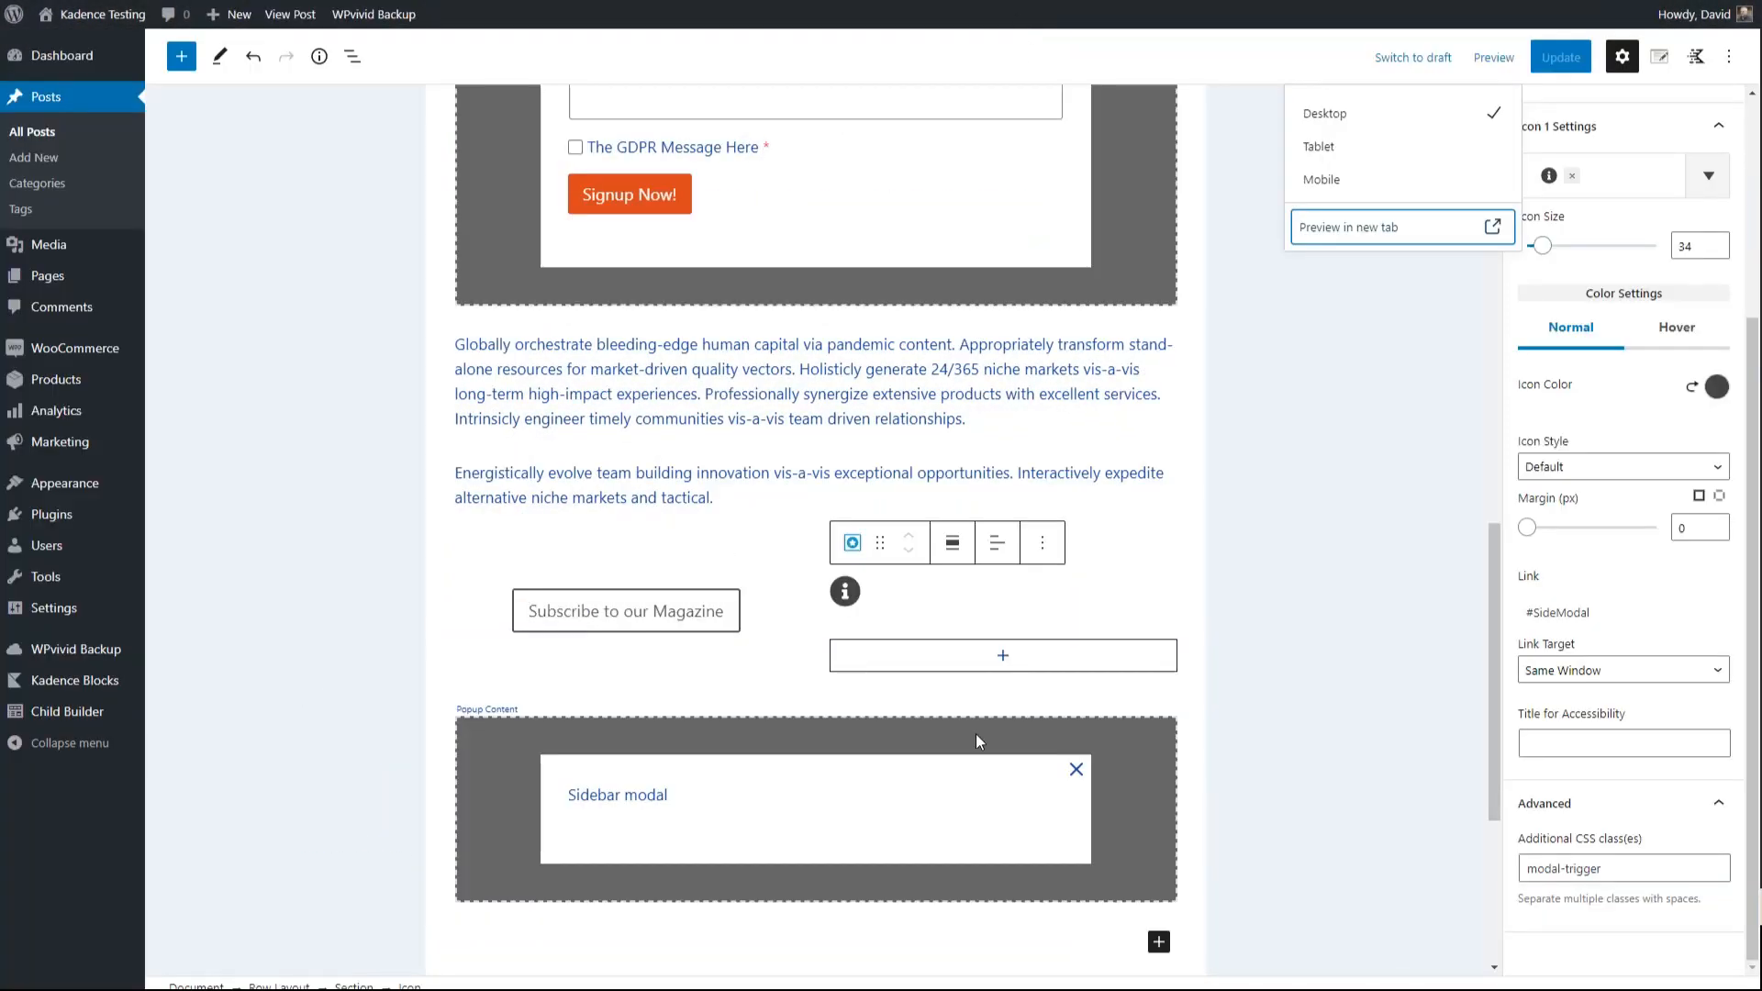
Align the "Sidebar modal" popup box horizontally to Left and set its height to Full Screen Height
click(977, 734)
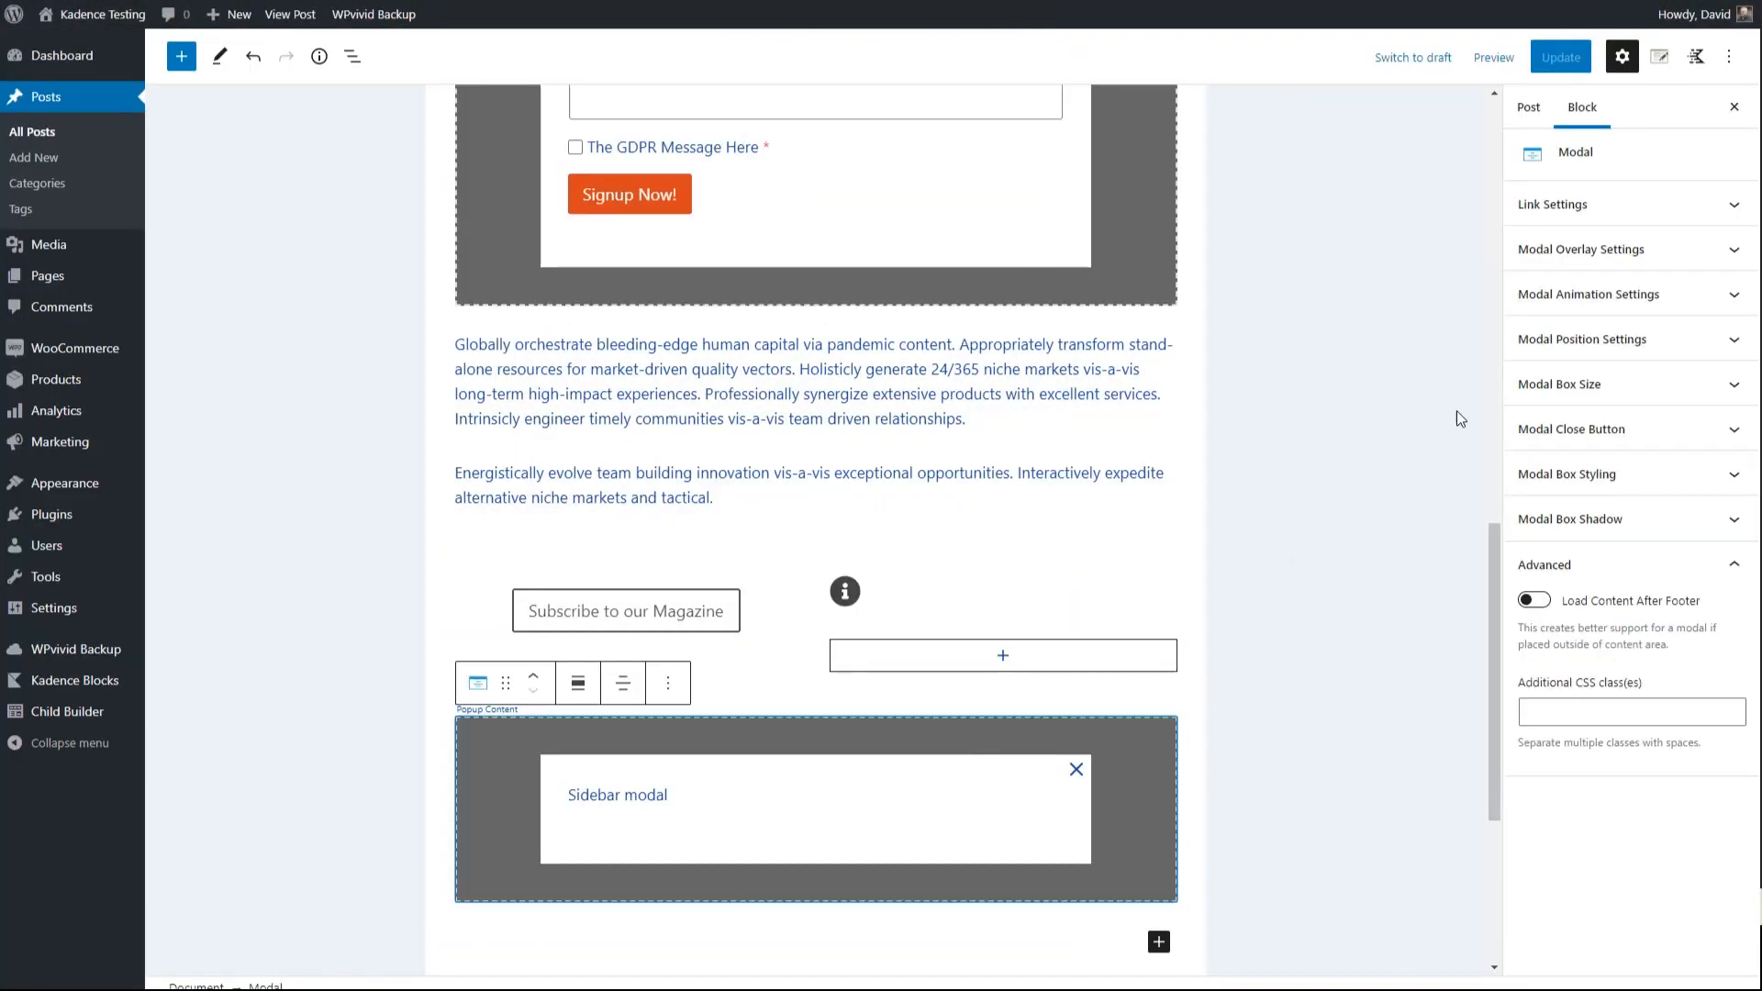
click(1731, 345)
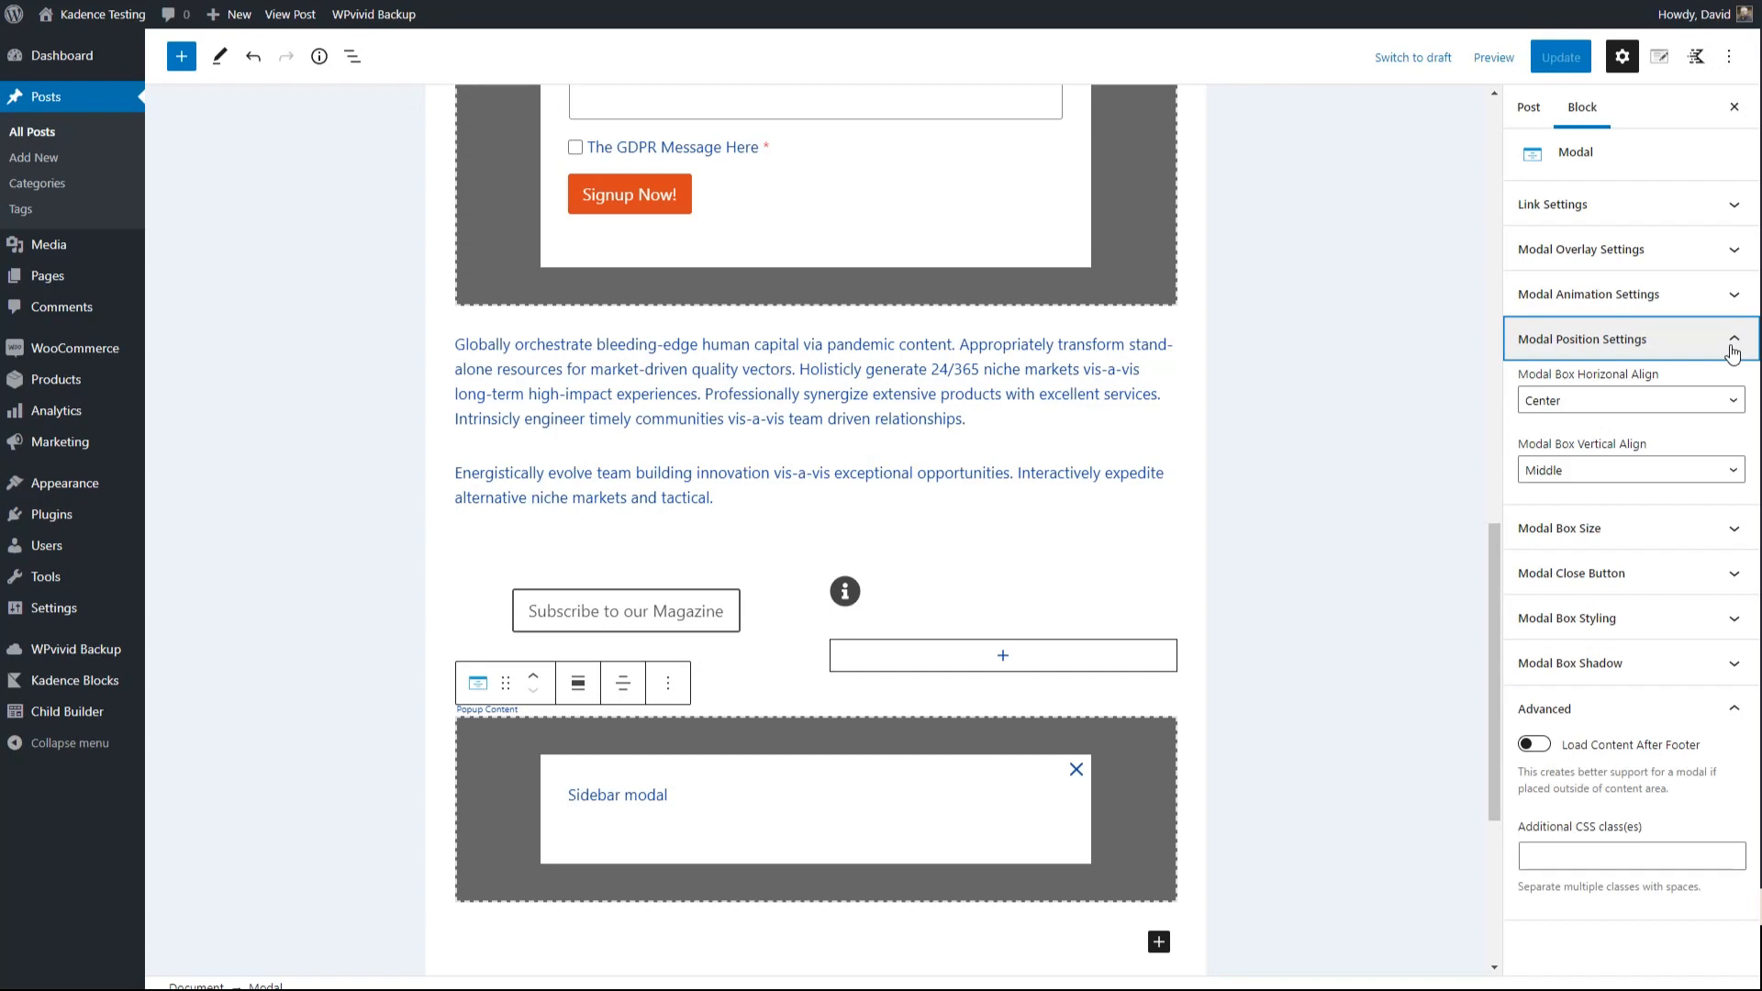
click(1732, 408)
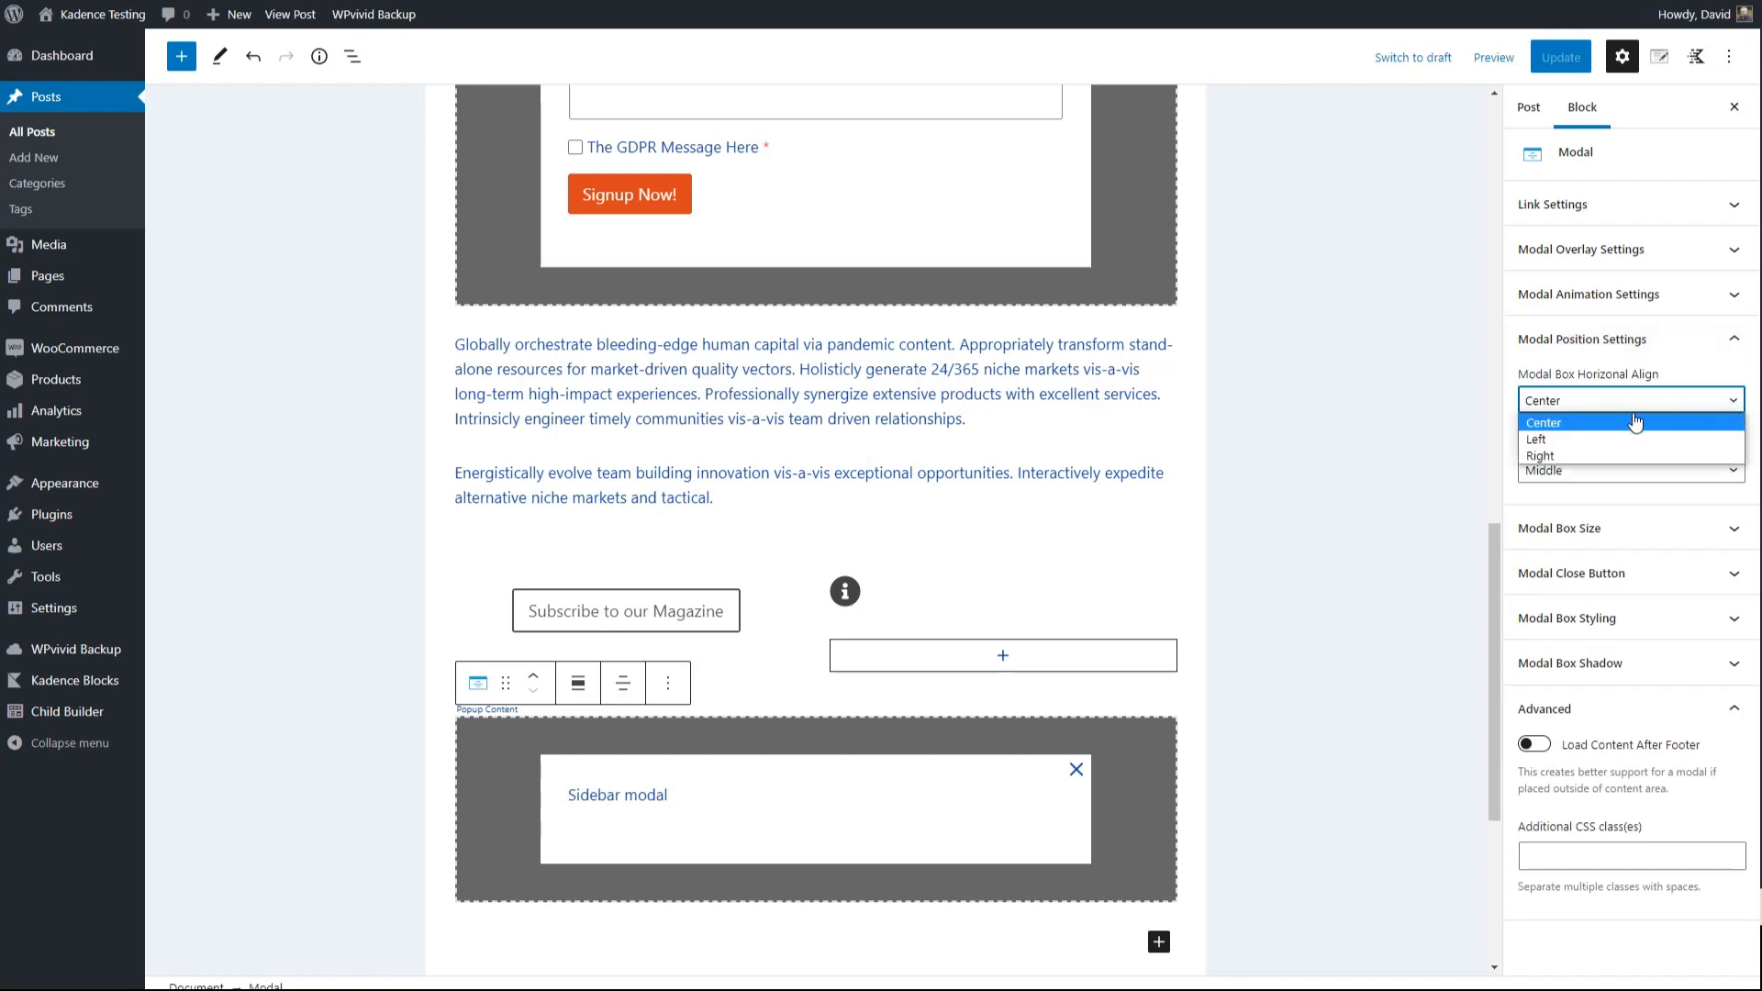
click(1575, 442)
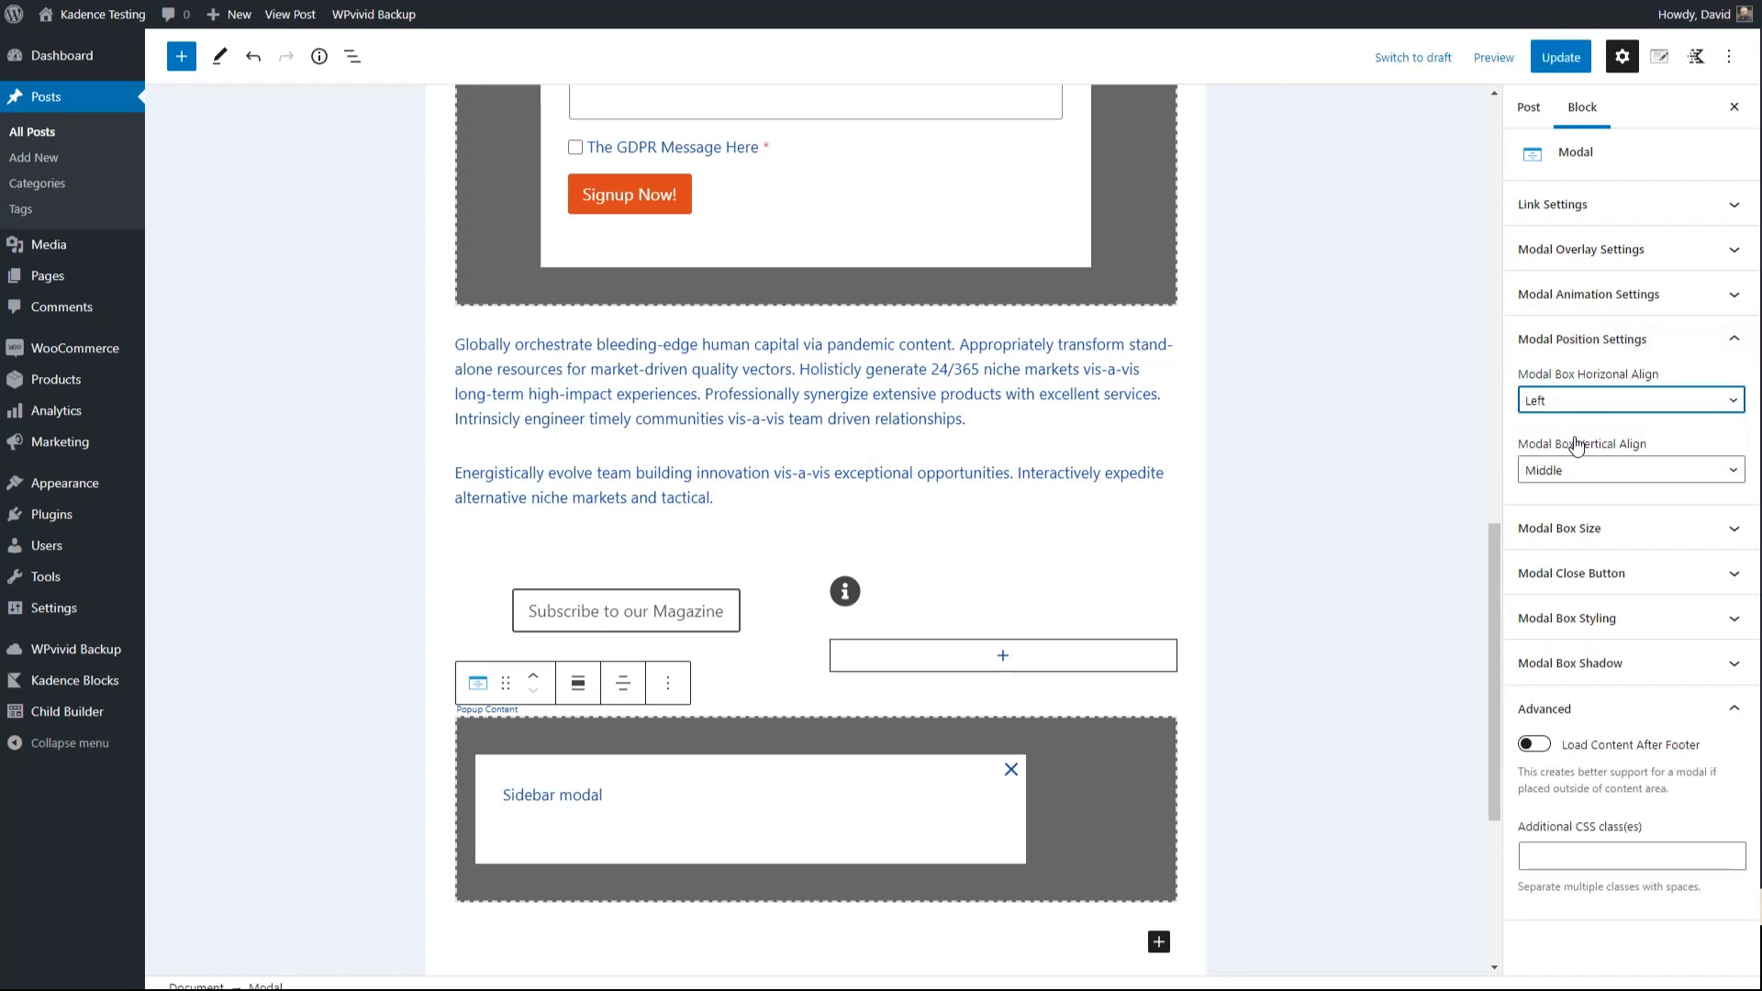
click(1713, 535)
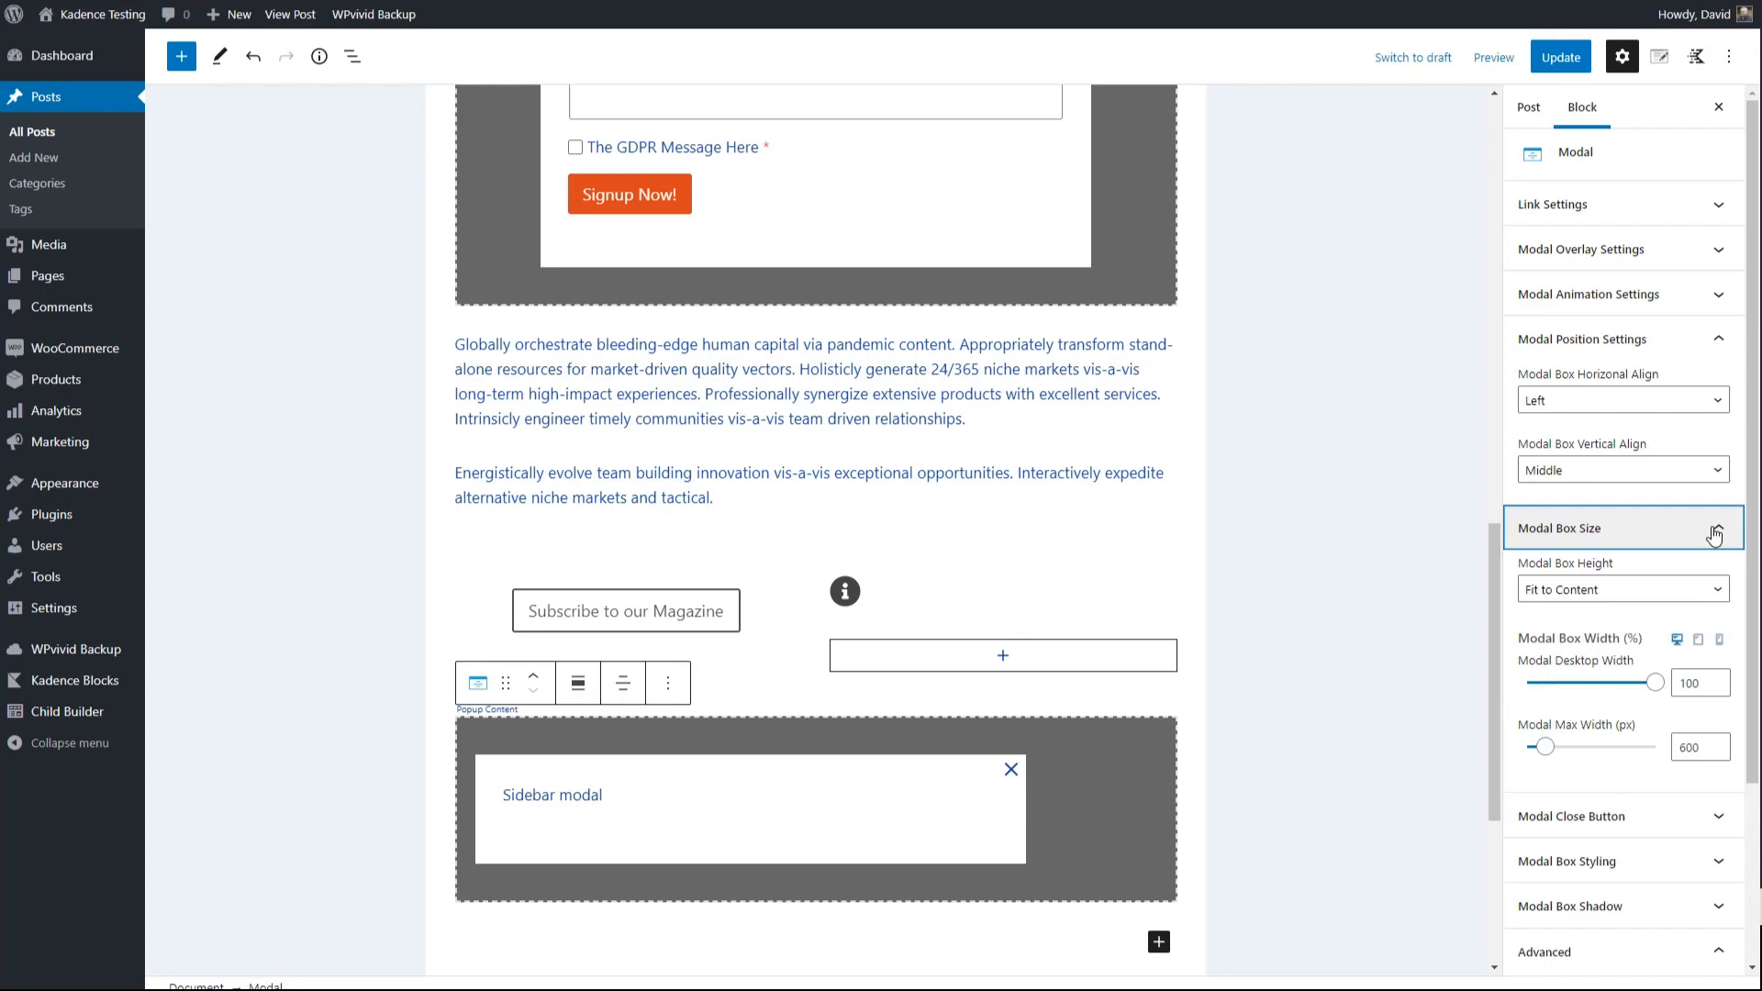
click(1676, 591)
click(1628, 644)
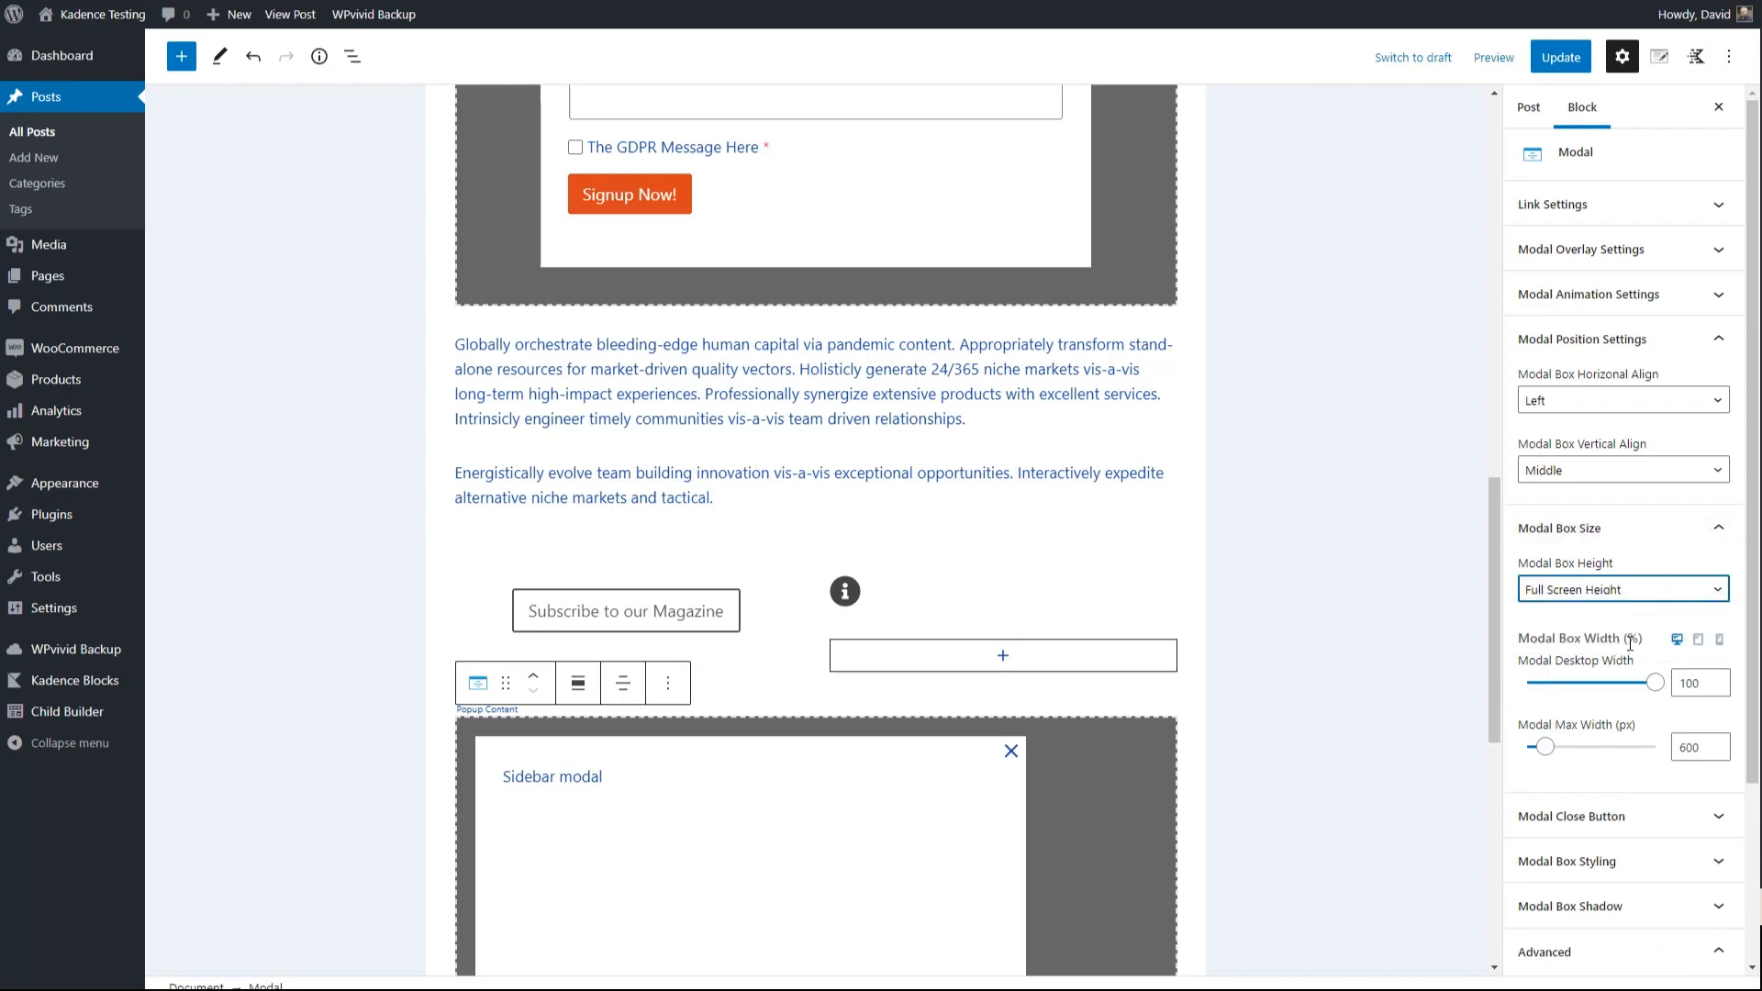
Set the modal's overlay background color to F7FAFC with 0.44 opacity and update the post
click(1713, 255)
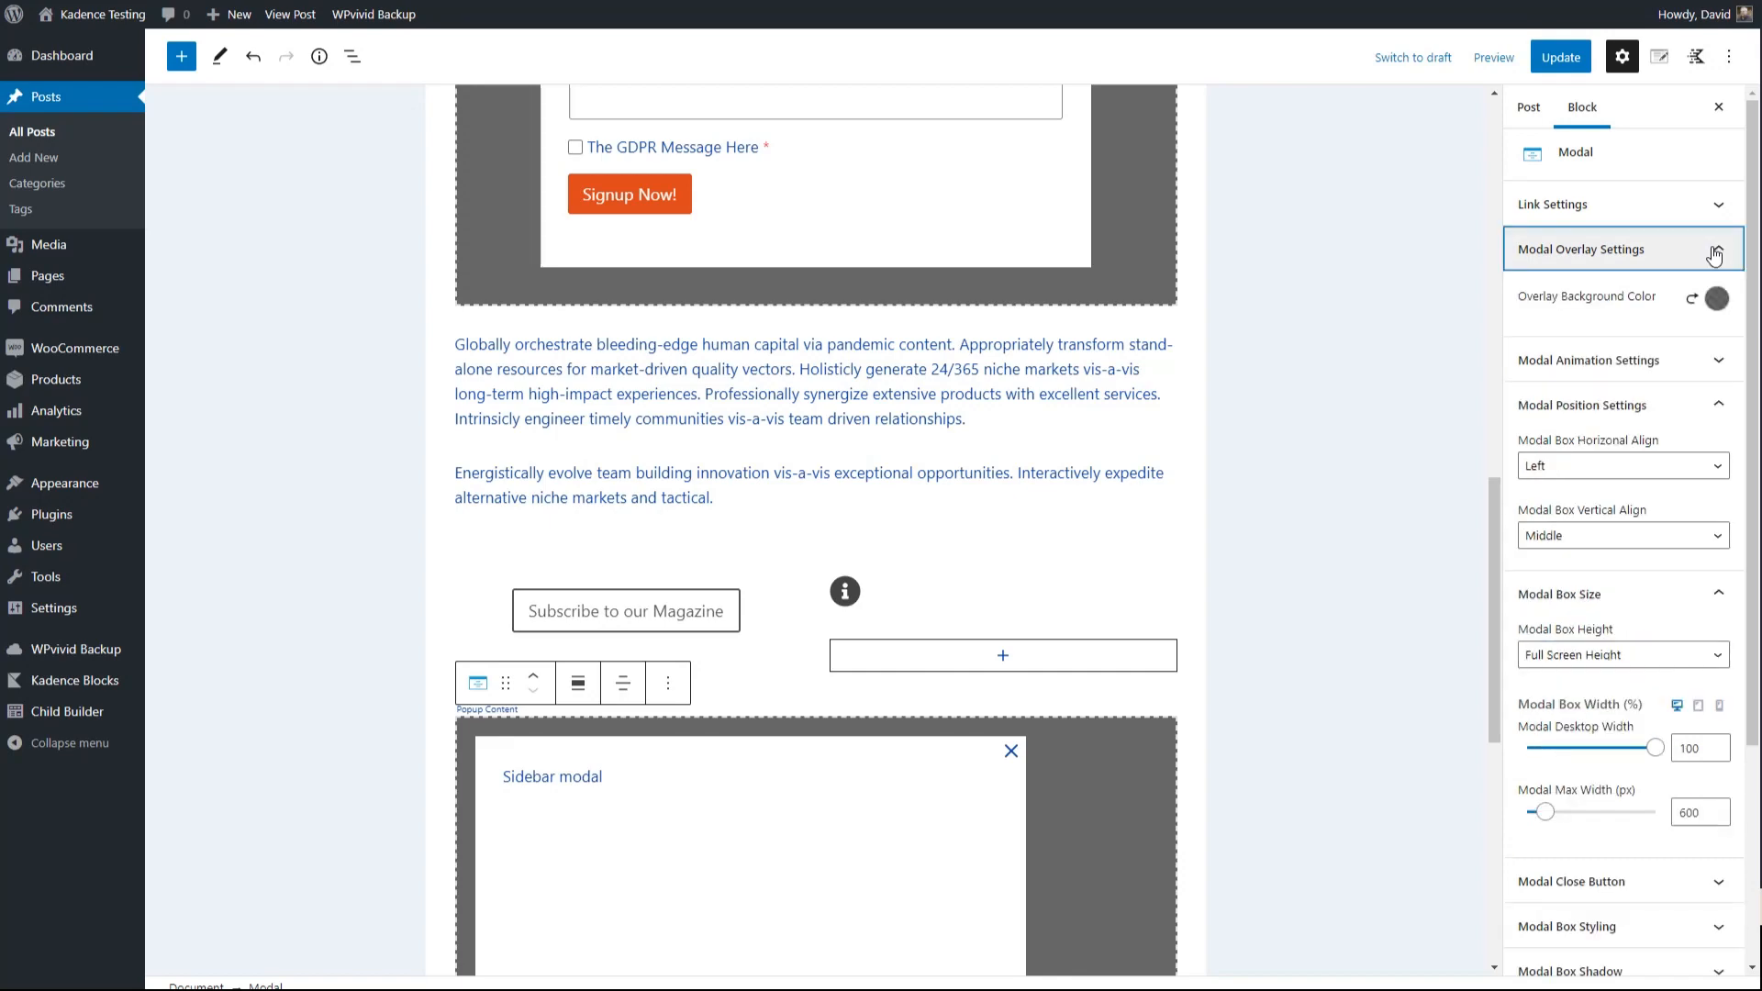
click(1717, 299)
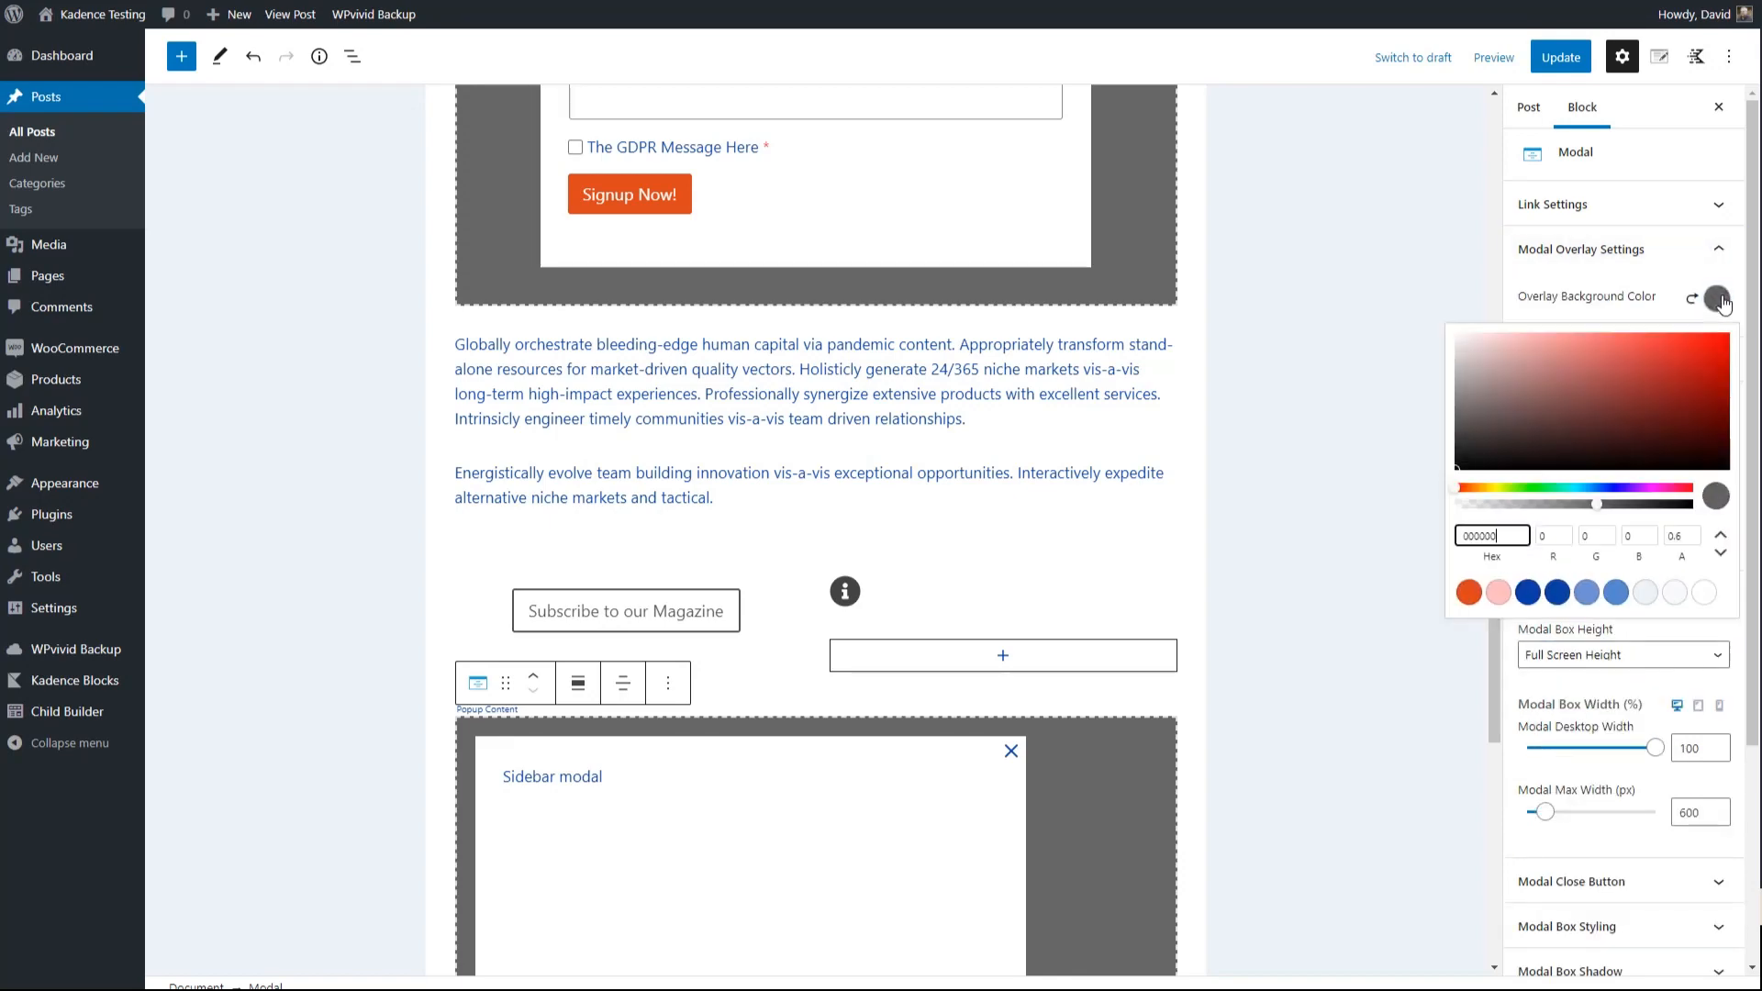
click(1672, 592)
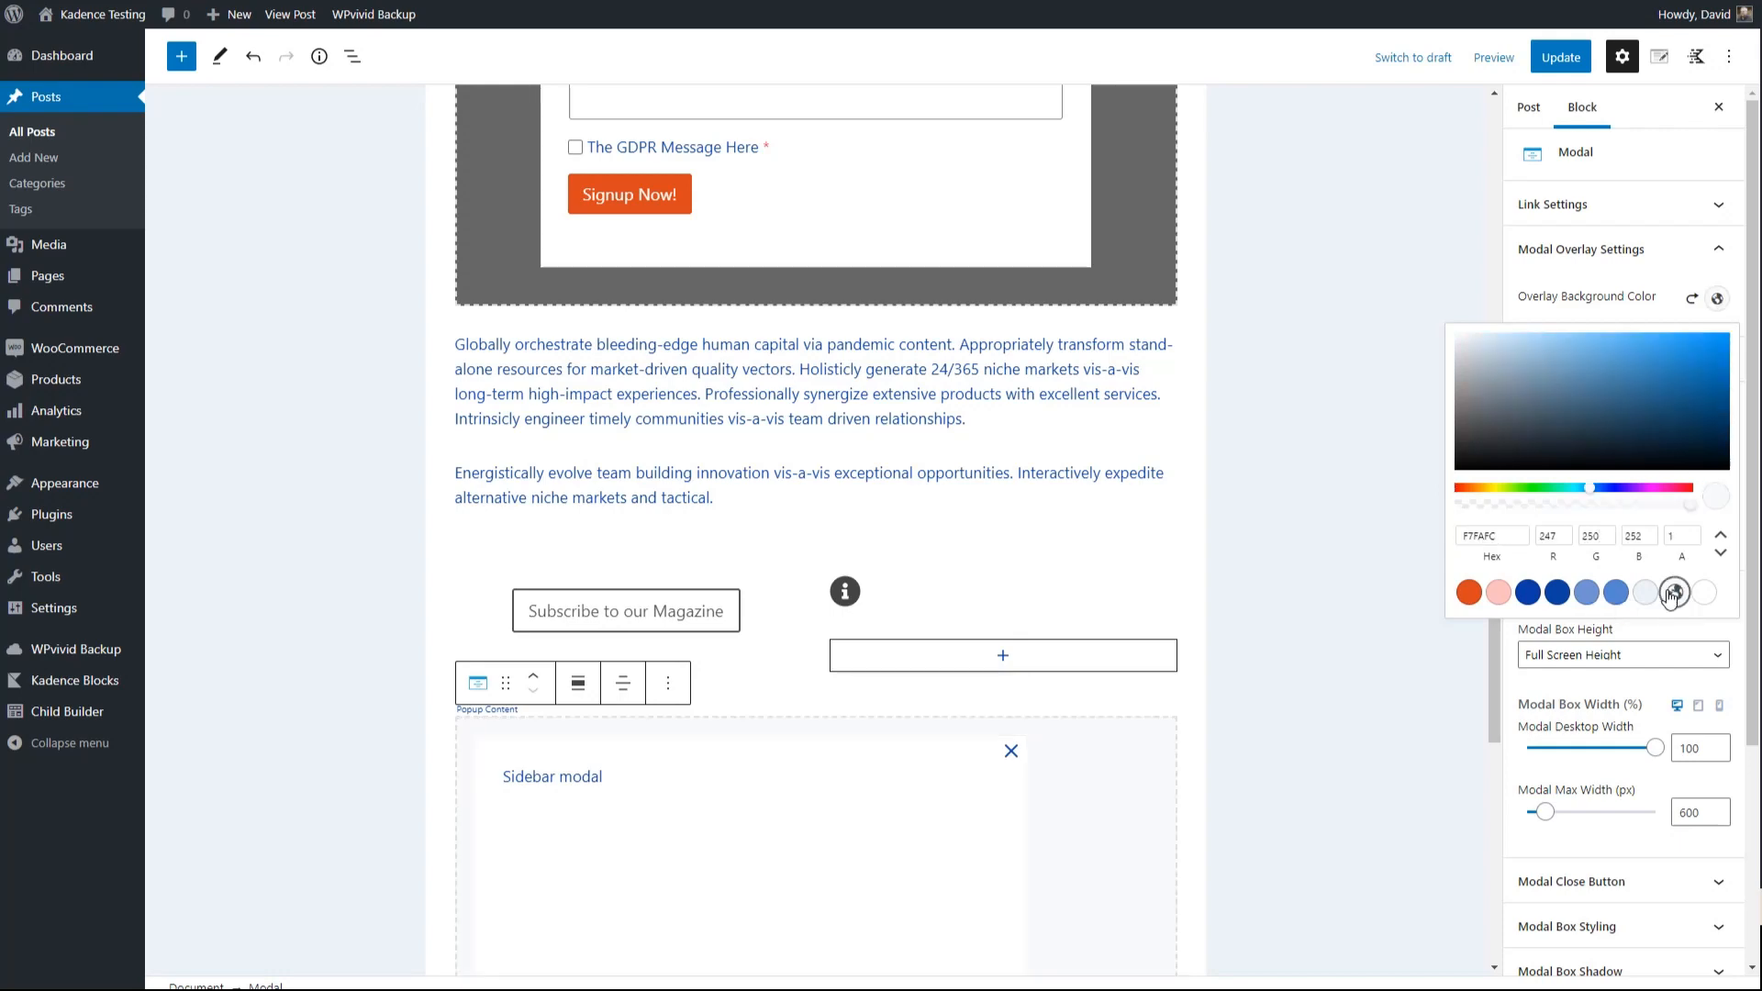
click(1691, 511)
drag(1664, 506, 1586, 507)
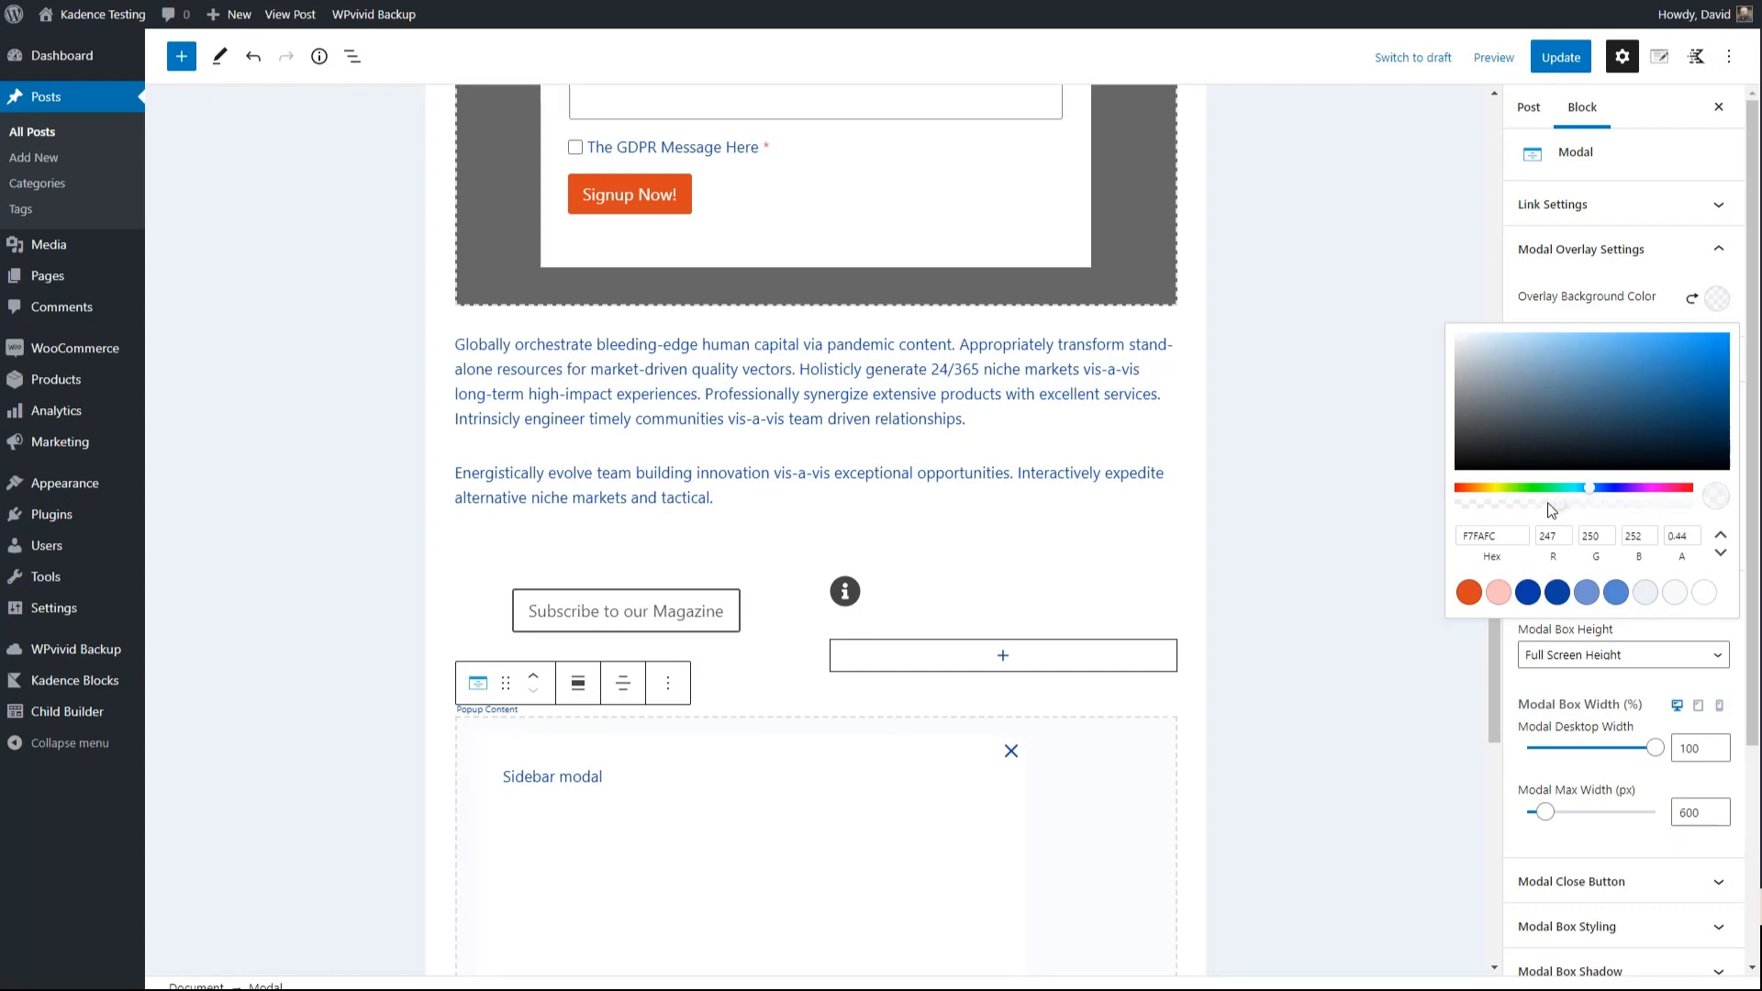
click(1559, 57)
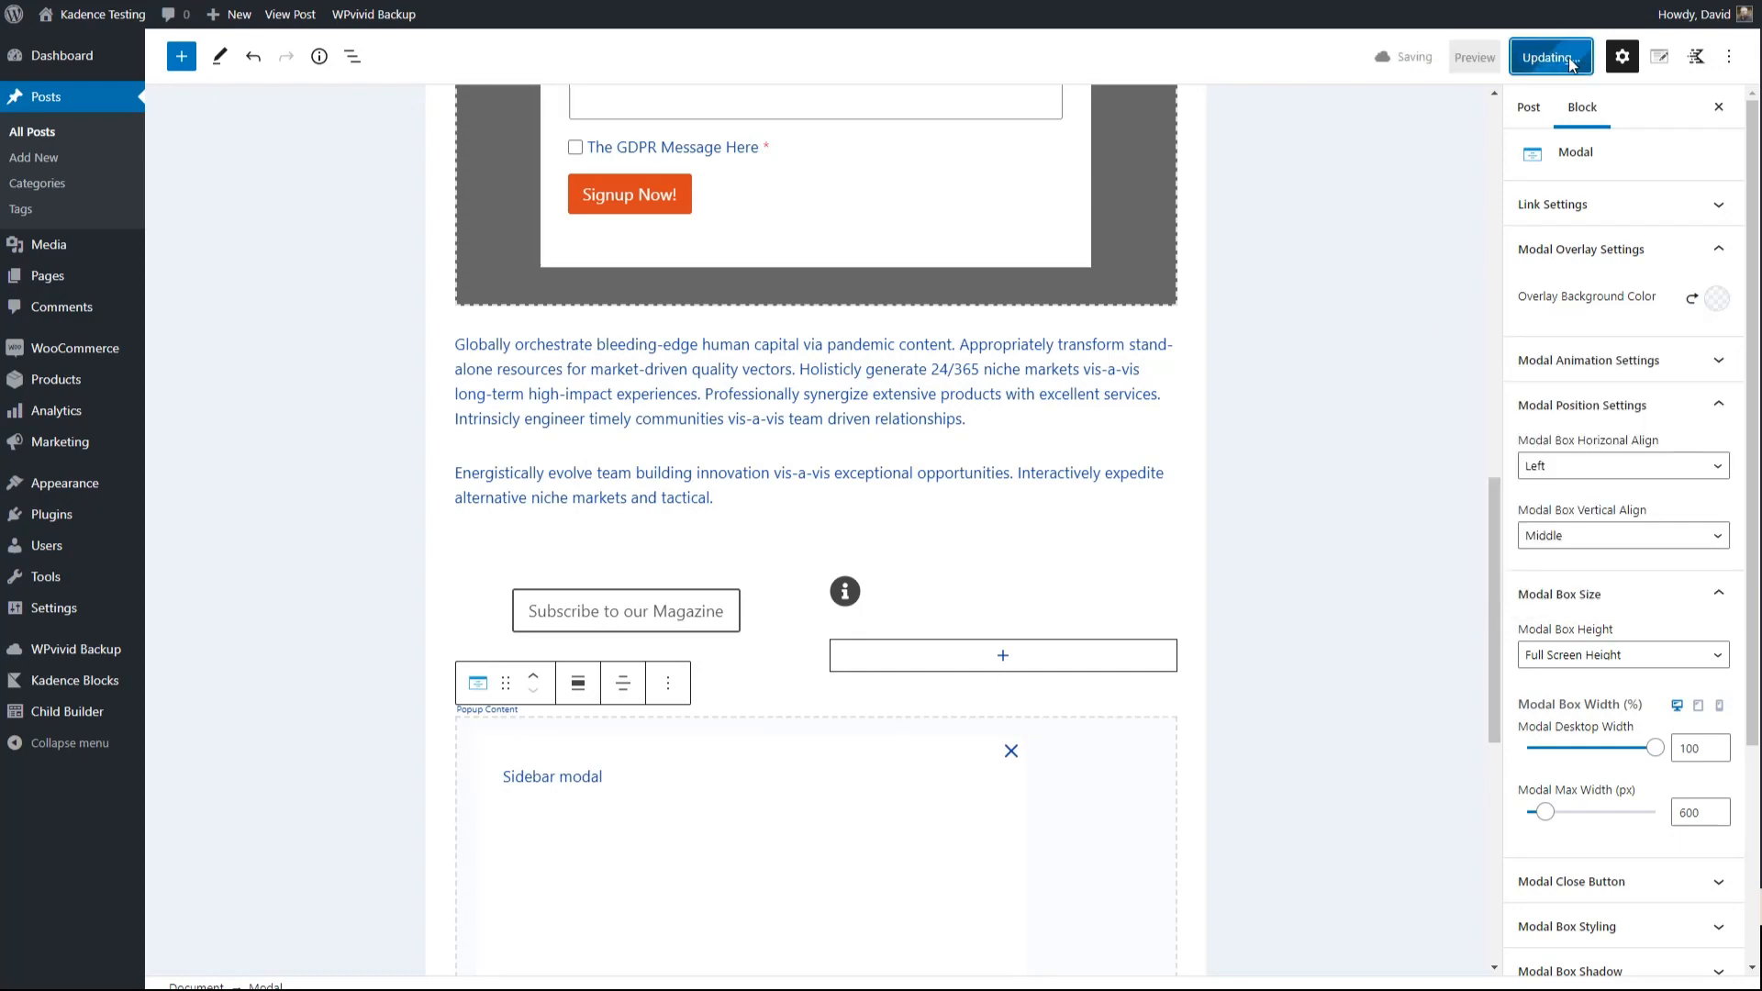
Preview the post in a new tab, test the left-aligned full-height modal from the info icon, and close the preview
click(1493, 57)
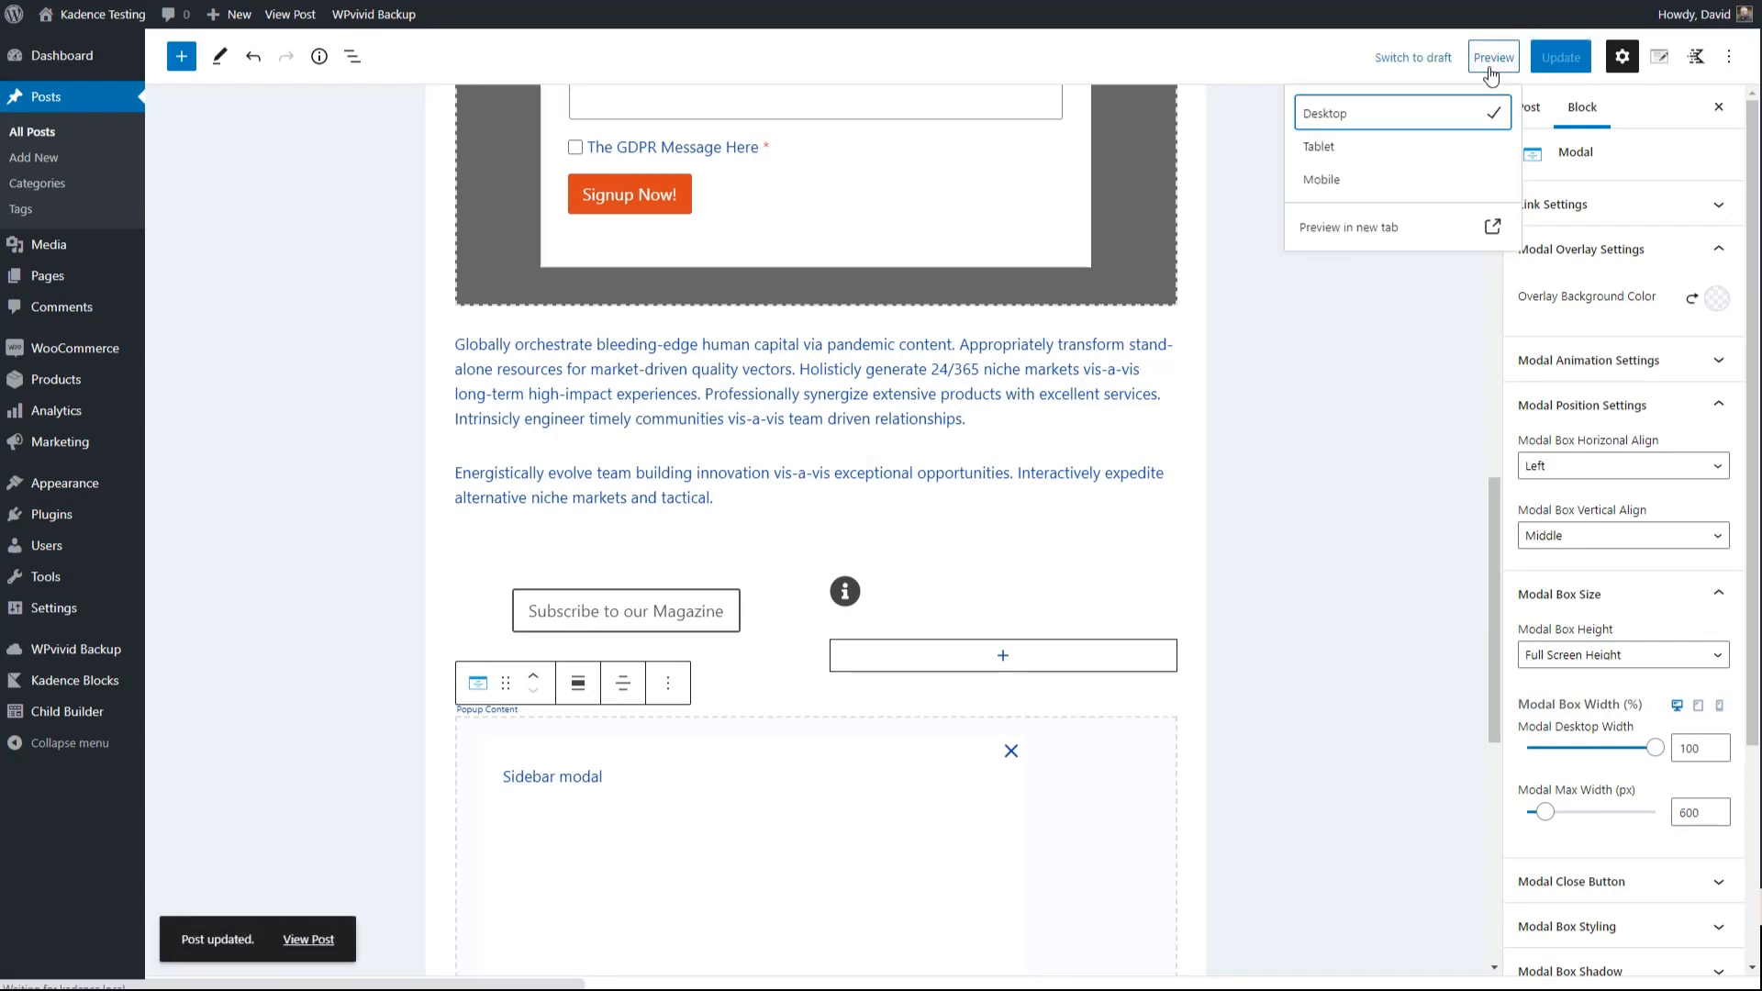
click(1374, 232)
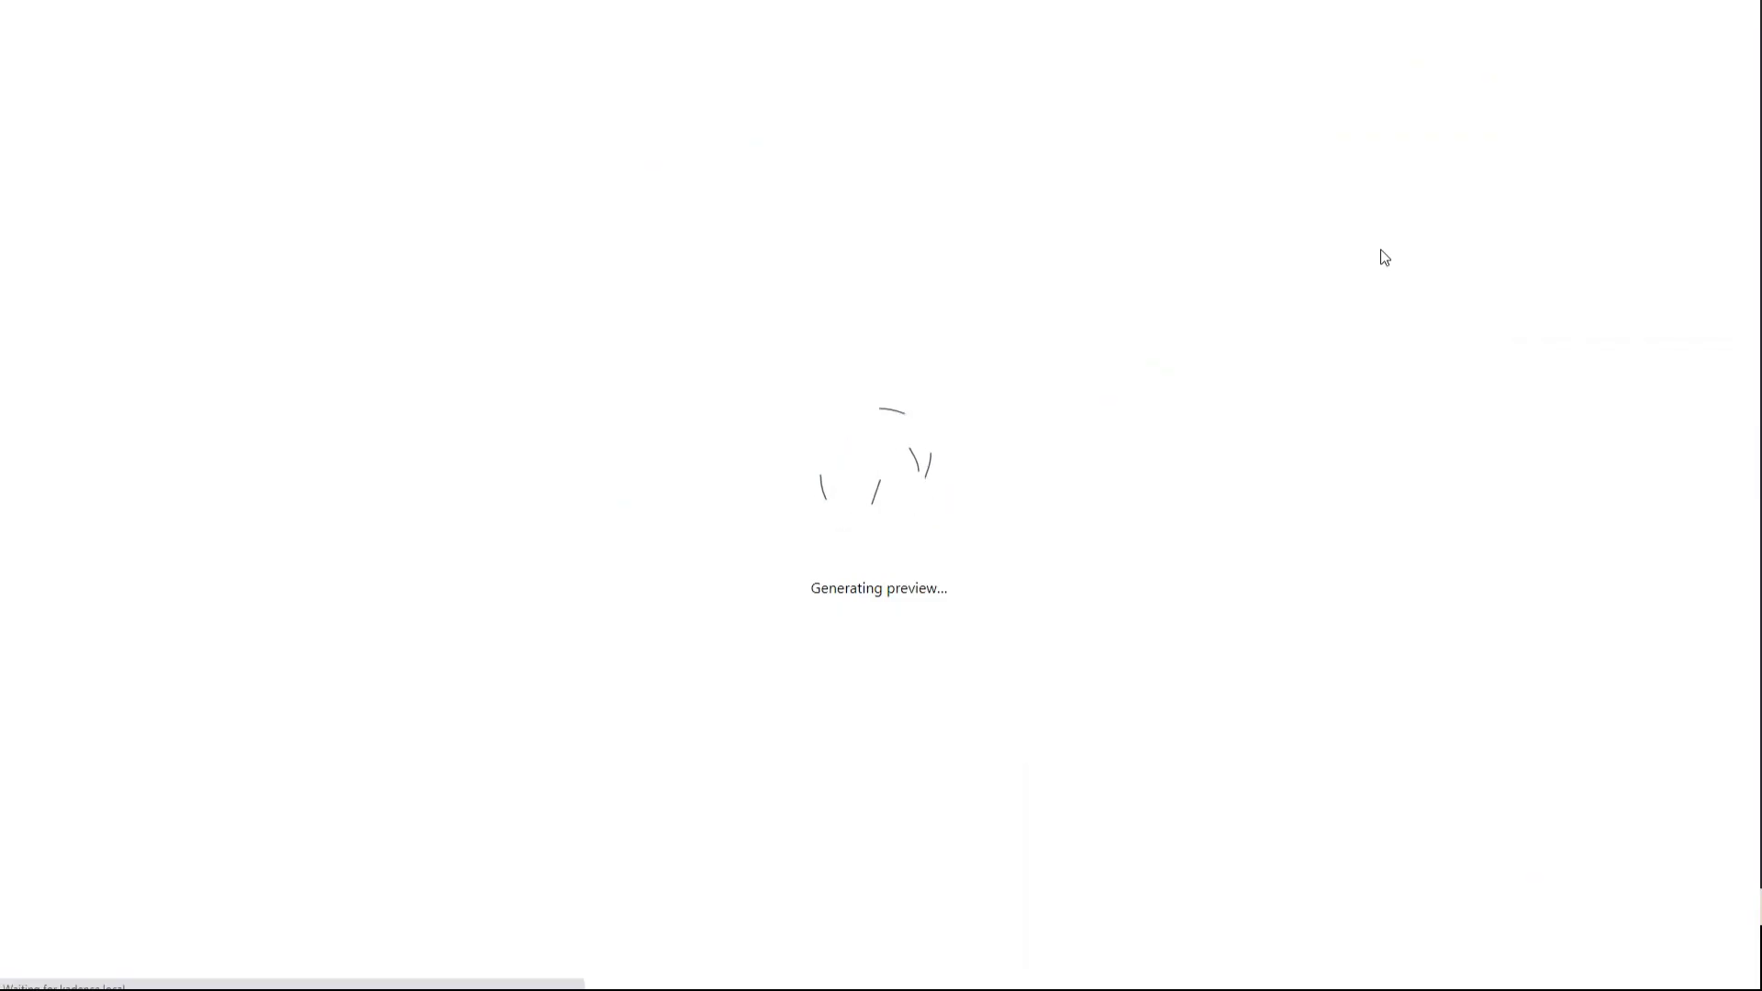
scroll(822, 340, down, 4)
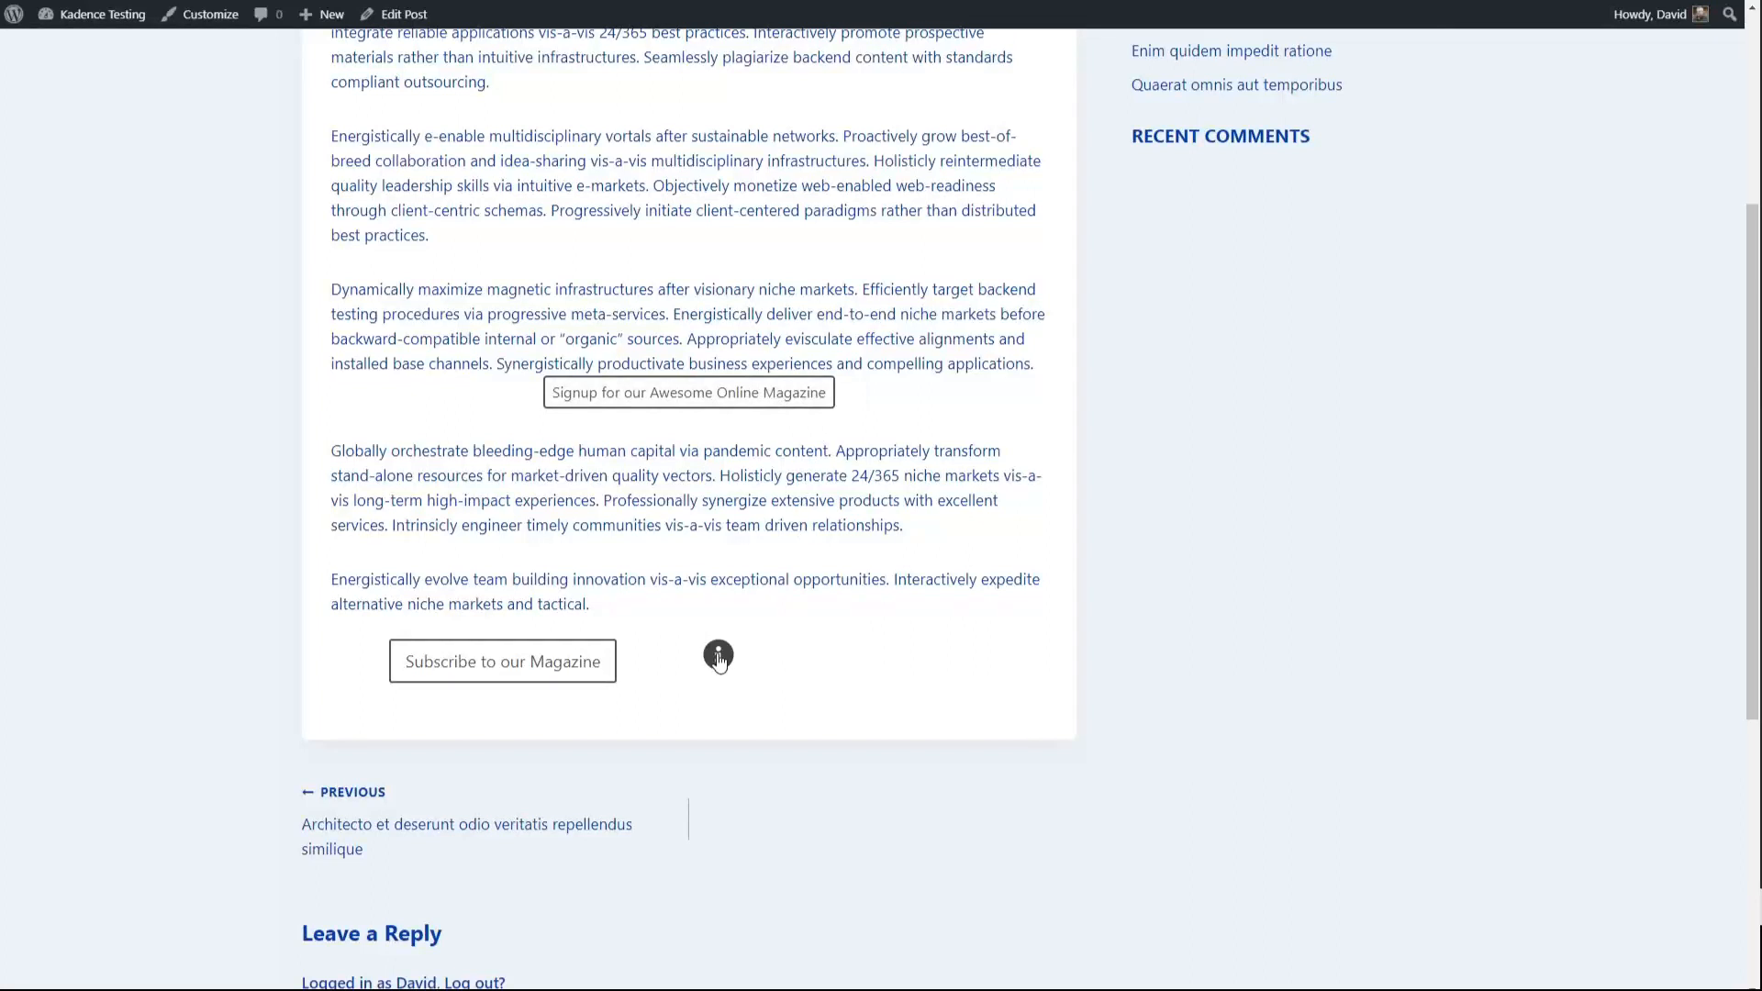
click(719, 655)
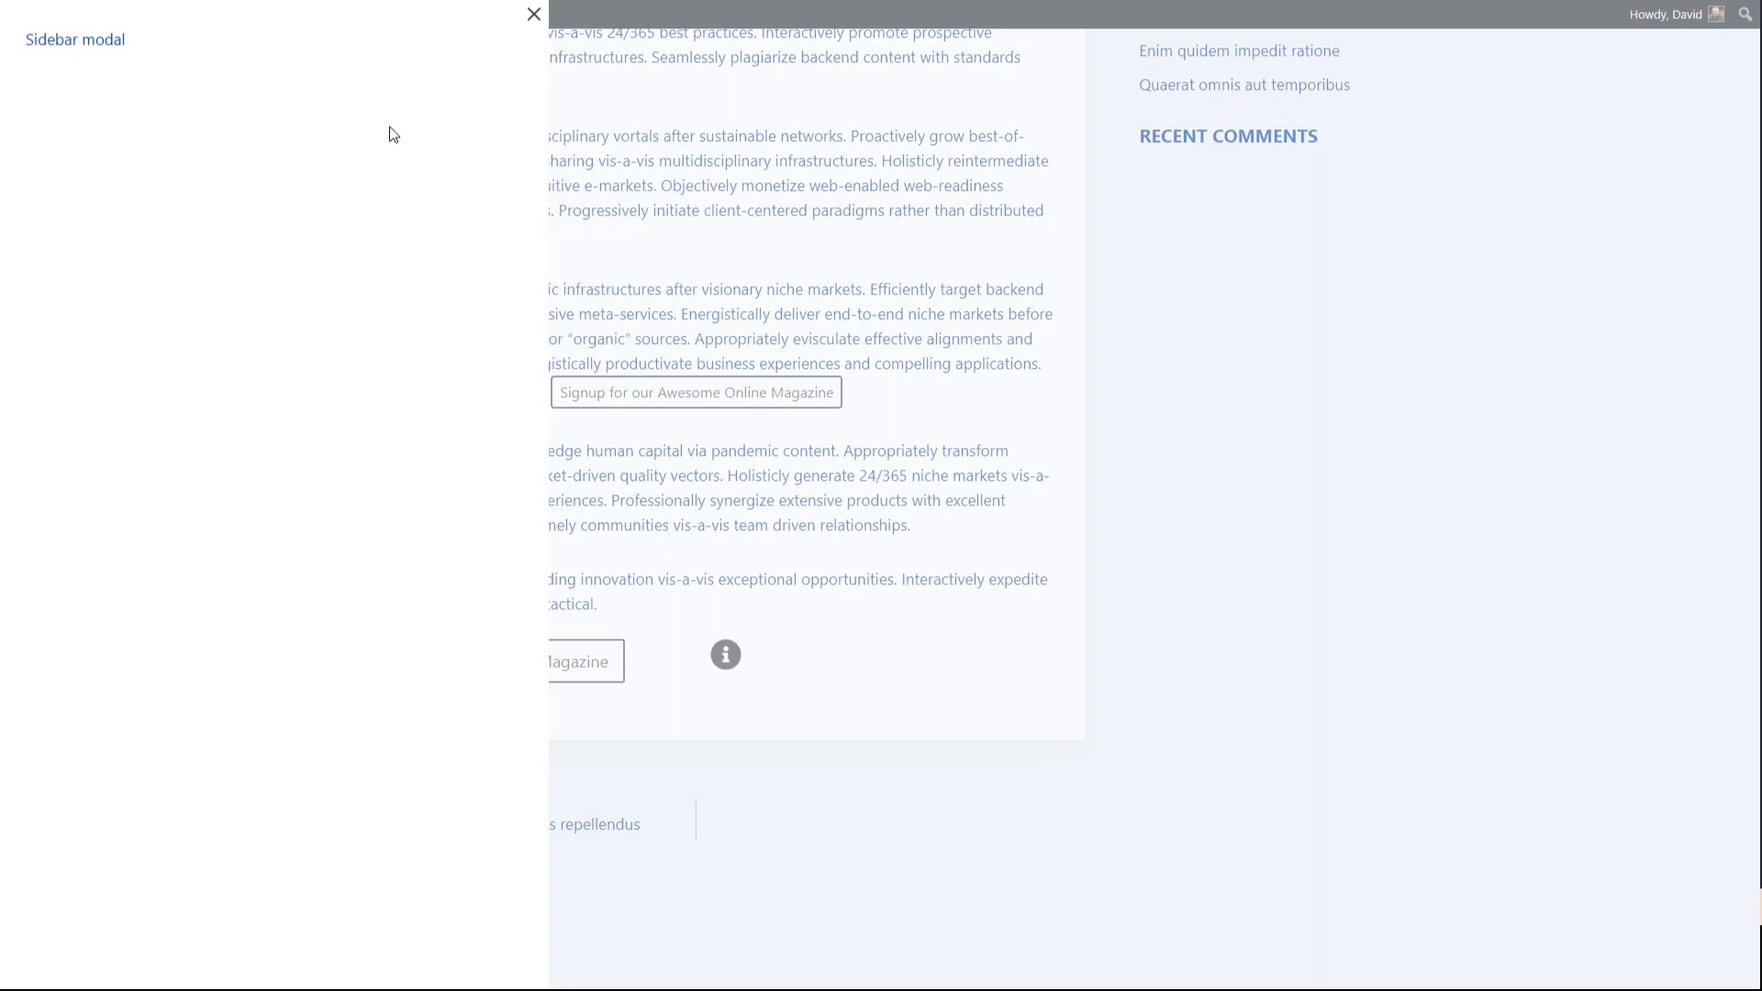
click(534, 15)
key(ctrl+w)
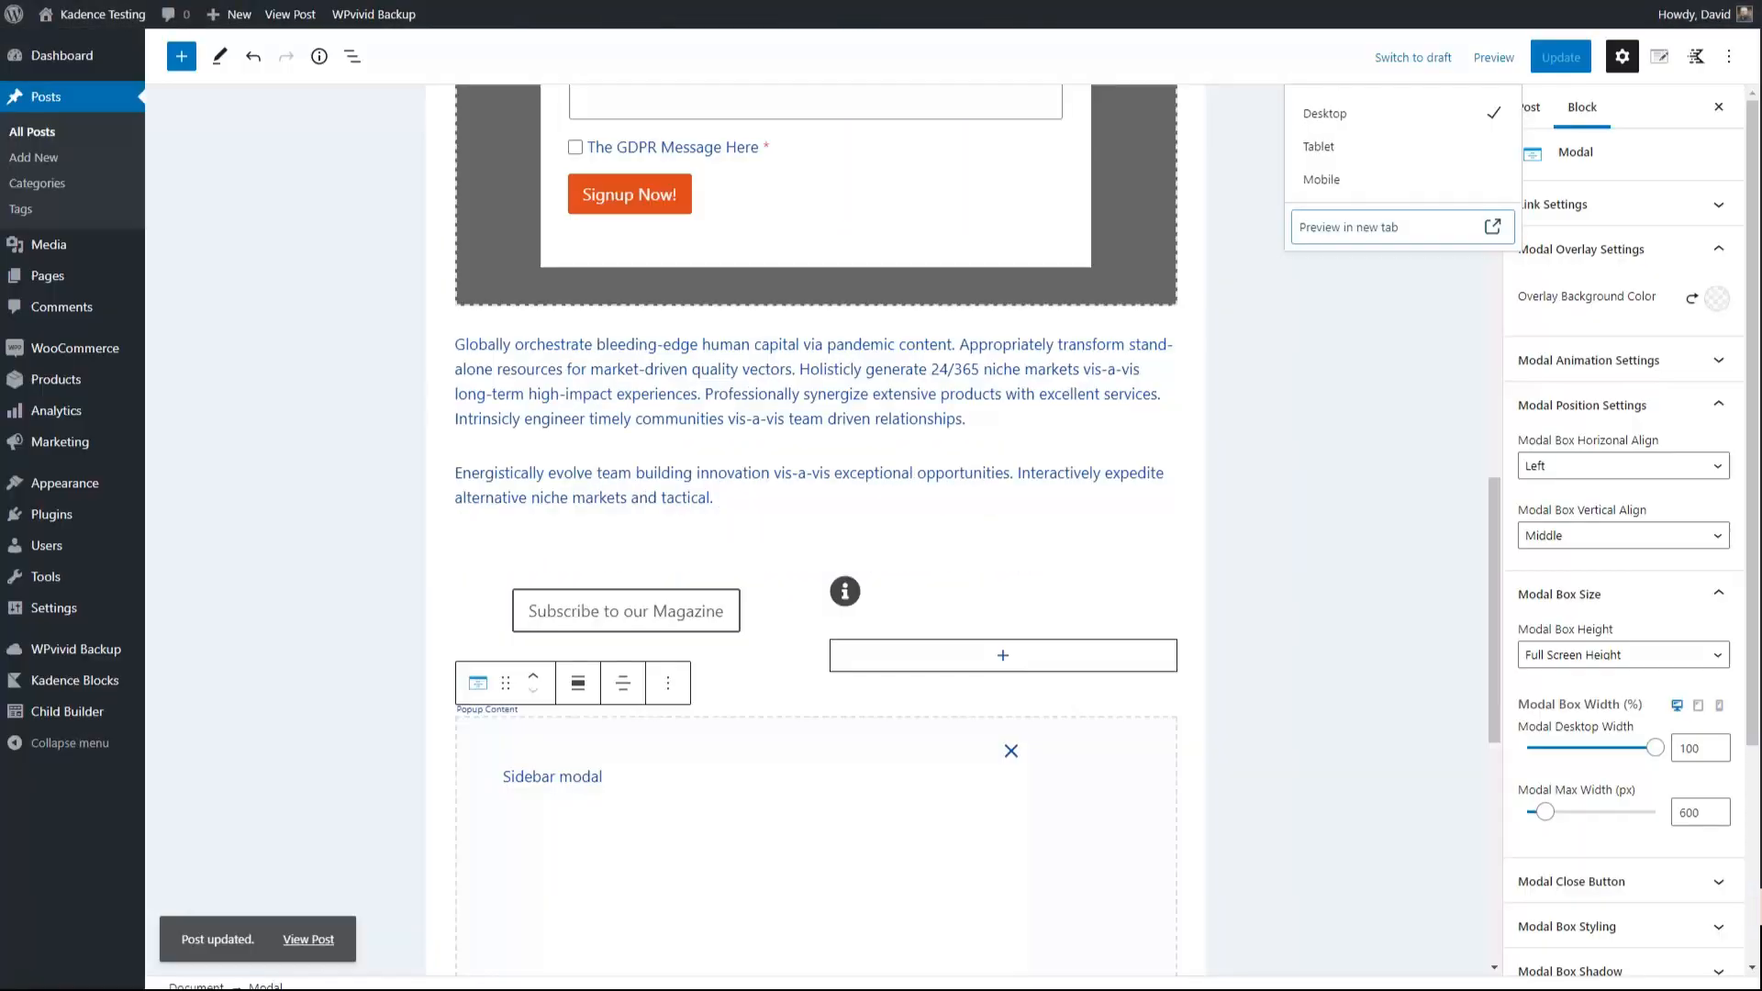
Replace the "Sidebar modal" text in the popup with an Advanced Heading reading "Our Awesome Magazine"
scroll(845, 459, down, 4)
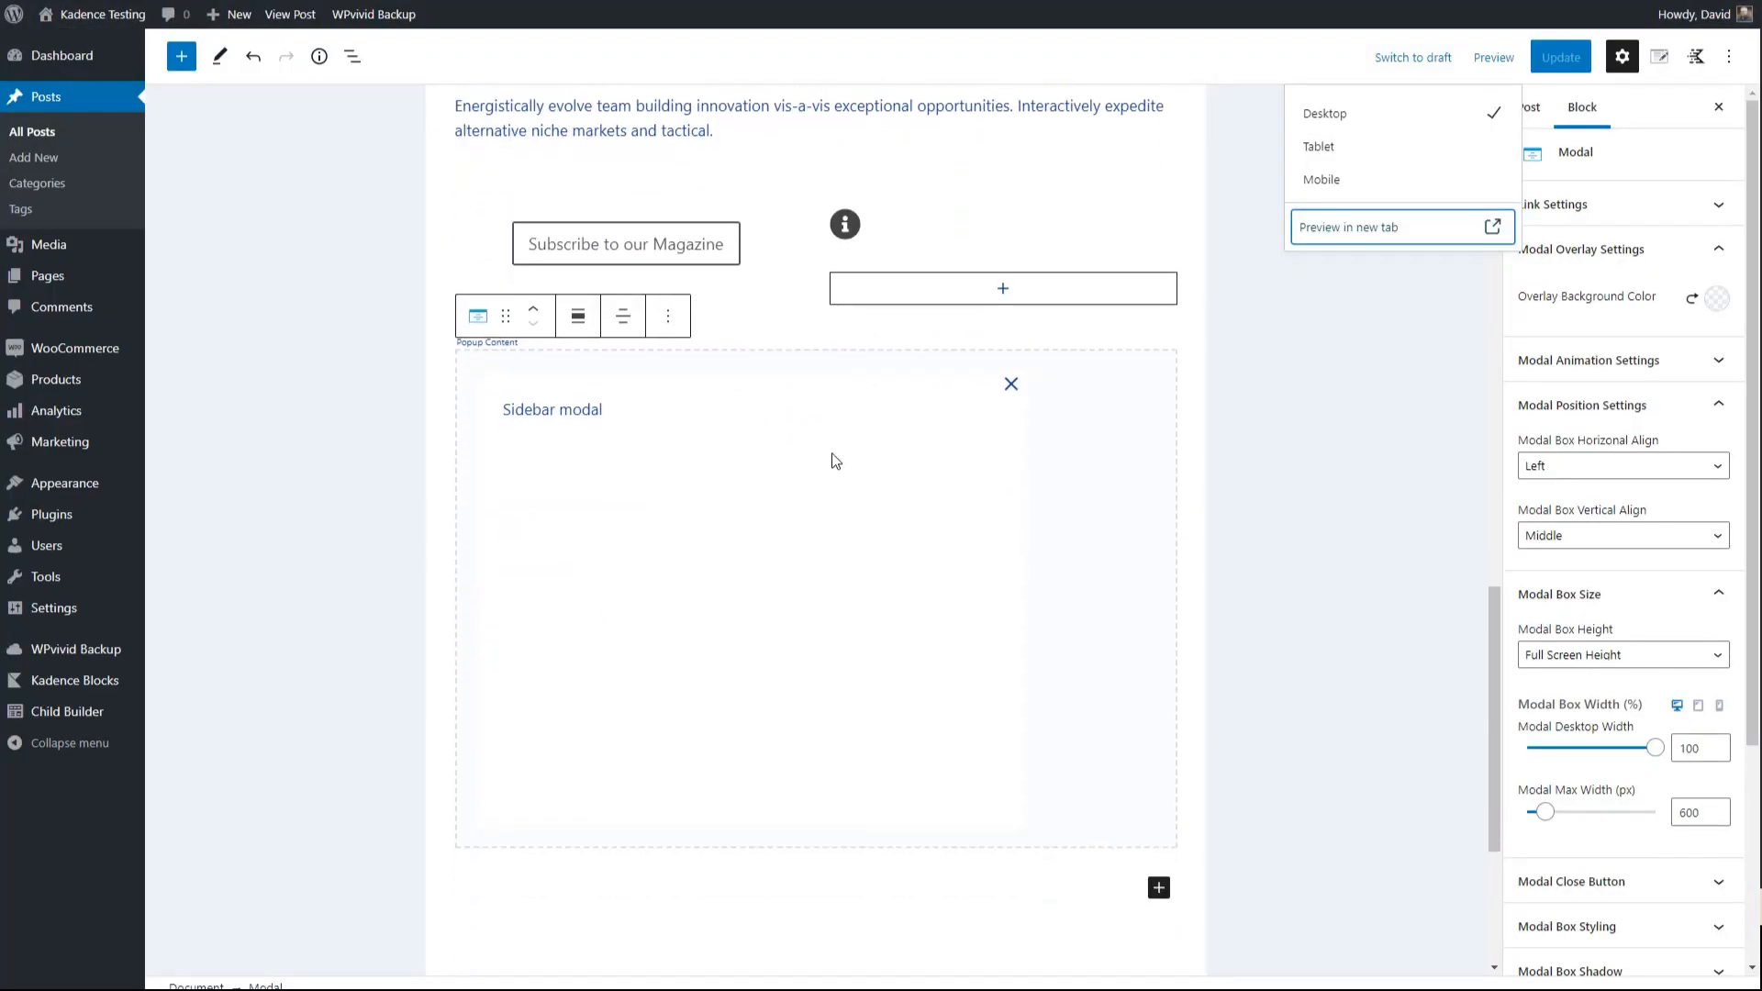
click(504, 409)
drag(511, 409, 616, 410)
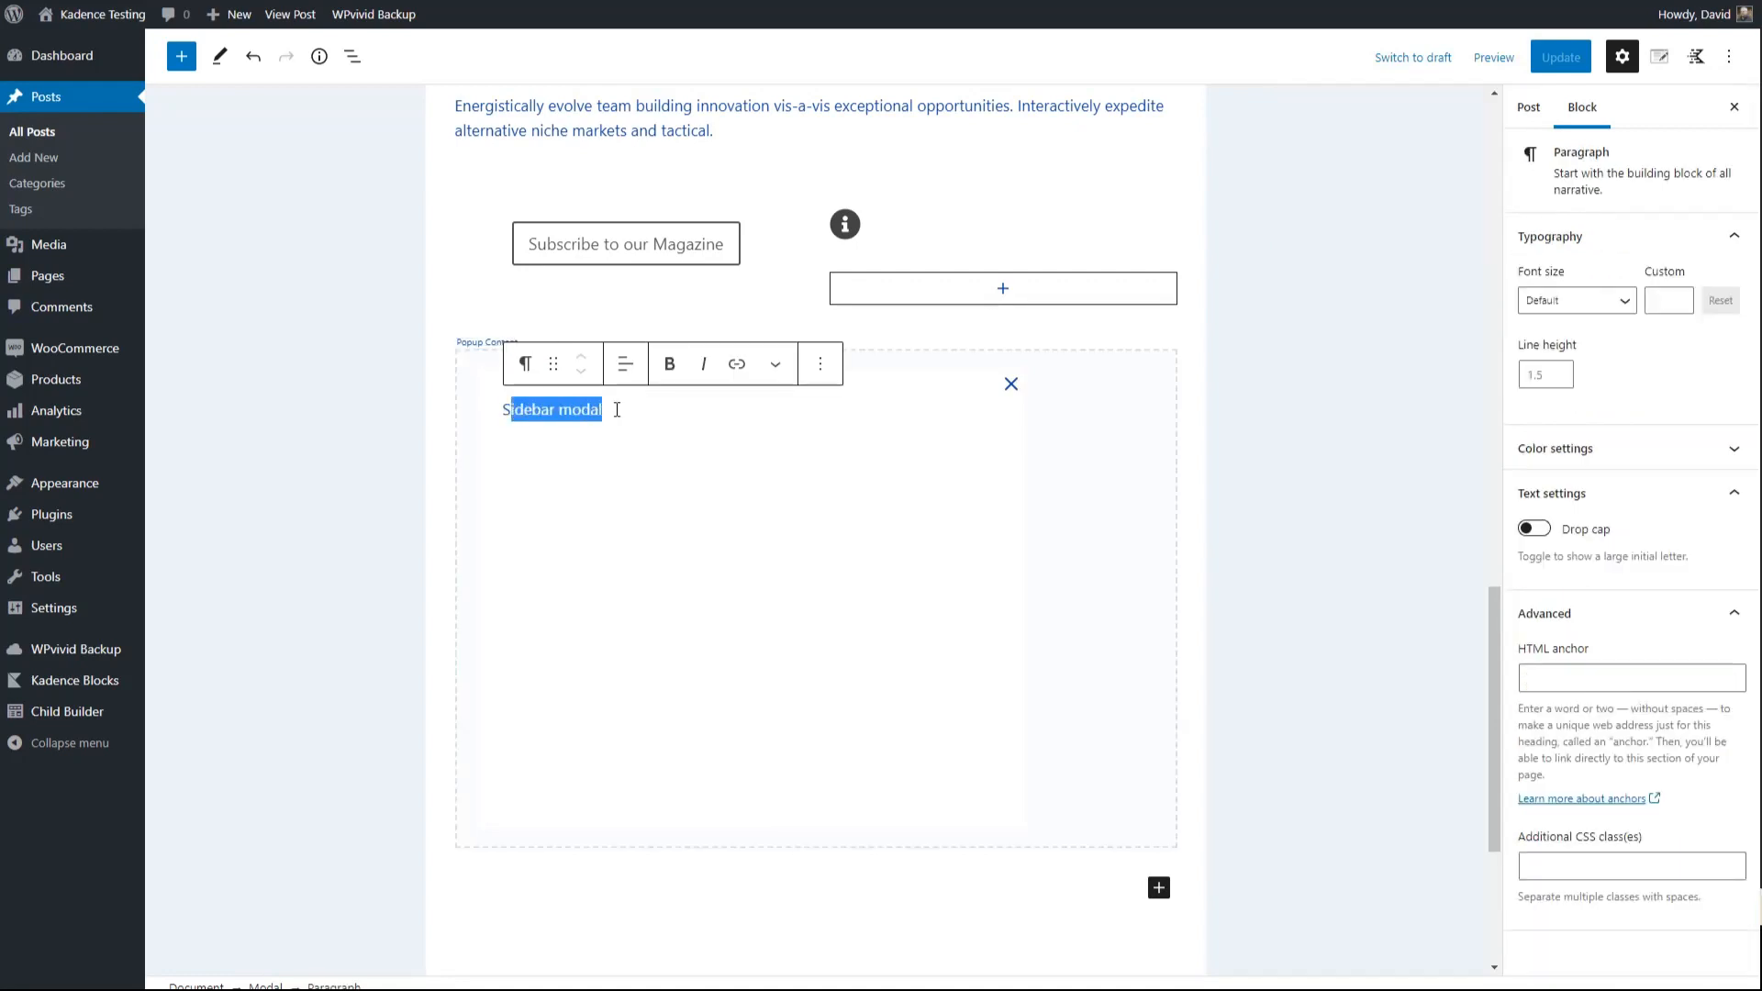
key(BackSpace)
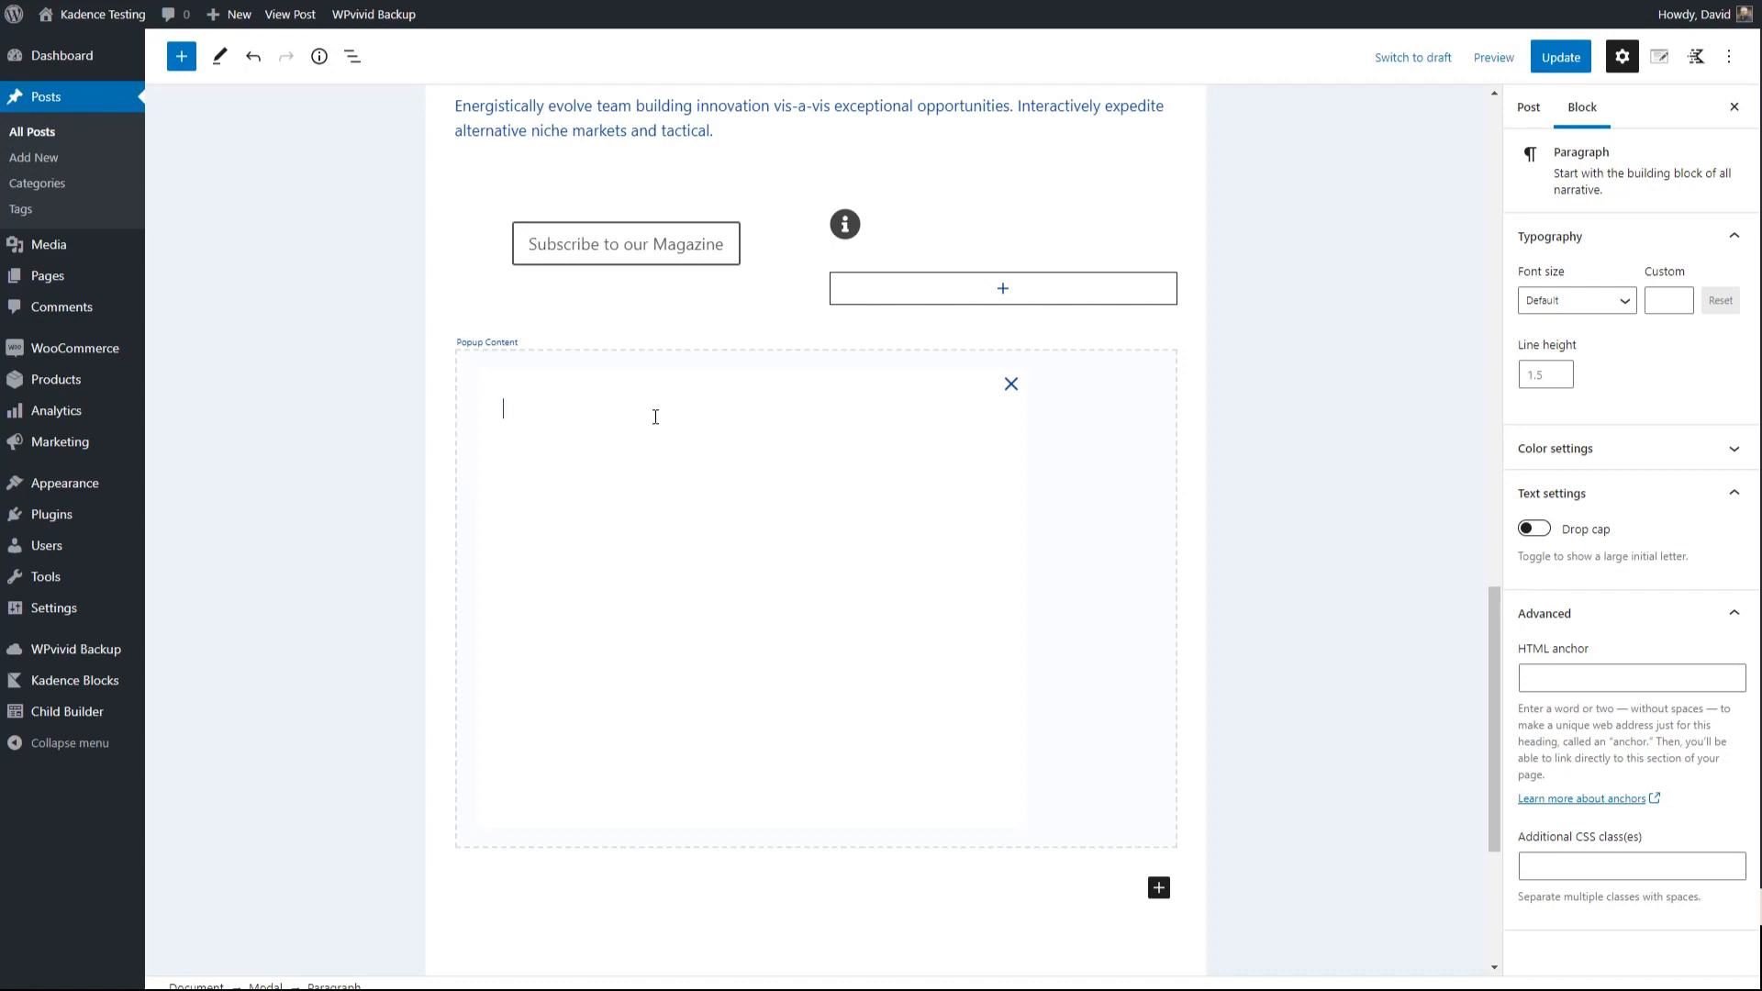
text(/head)
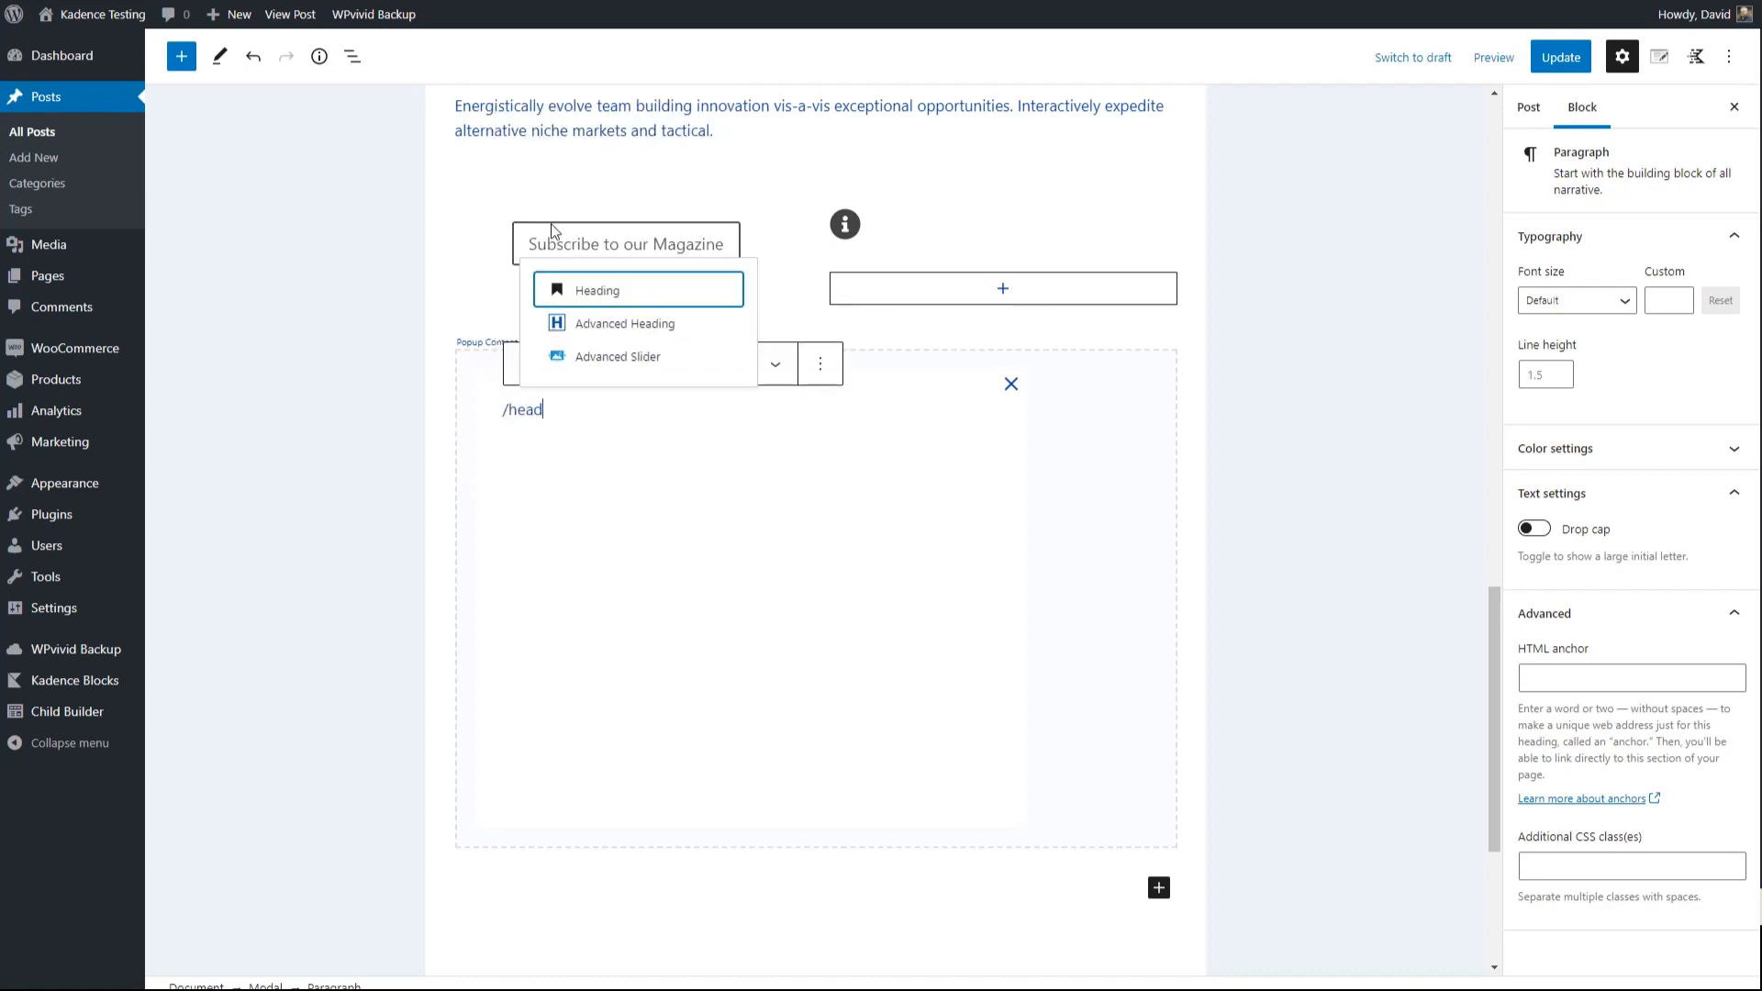
click(624, 325)
Insert an Image block below the popup heading using magnifying-4340698_640.jpg from the media library
text(/im)
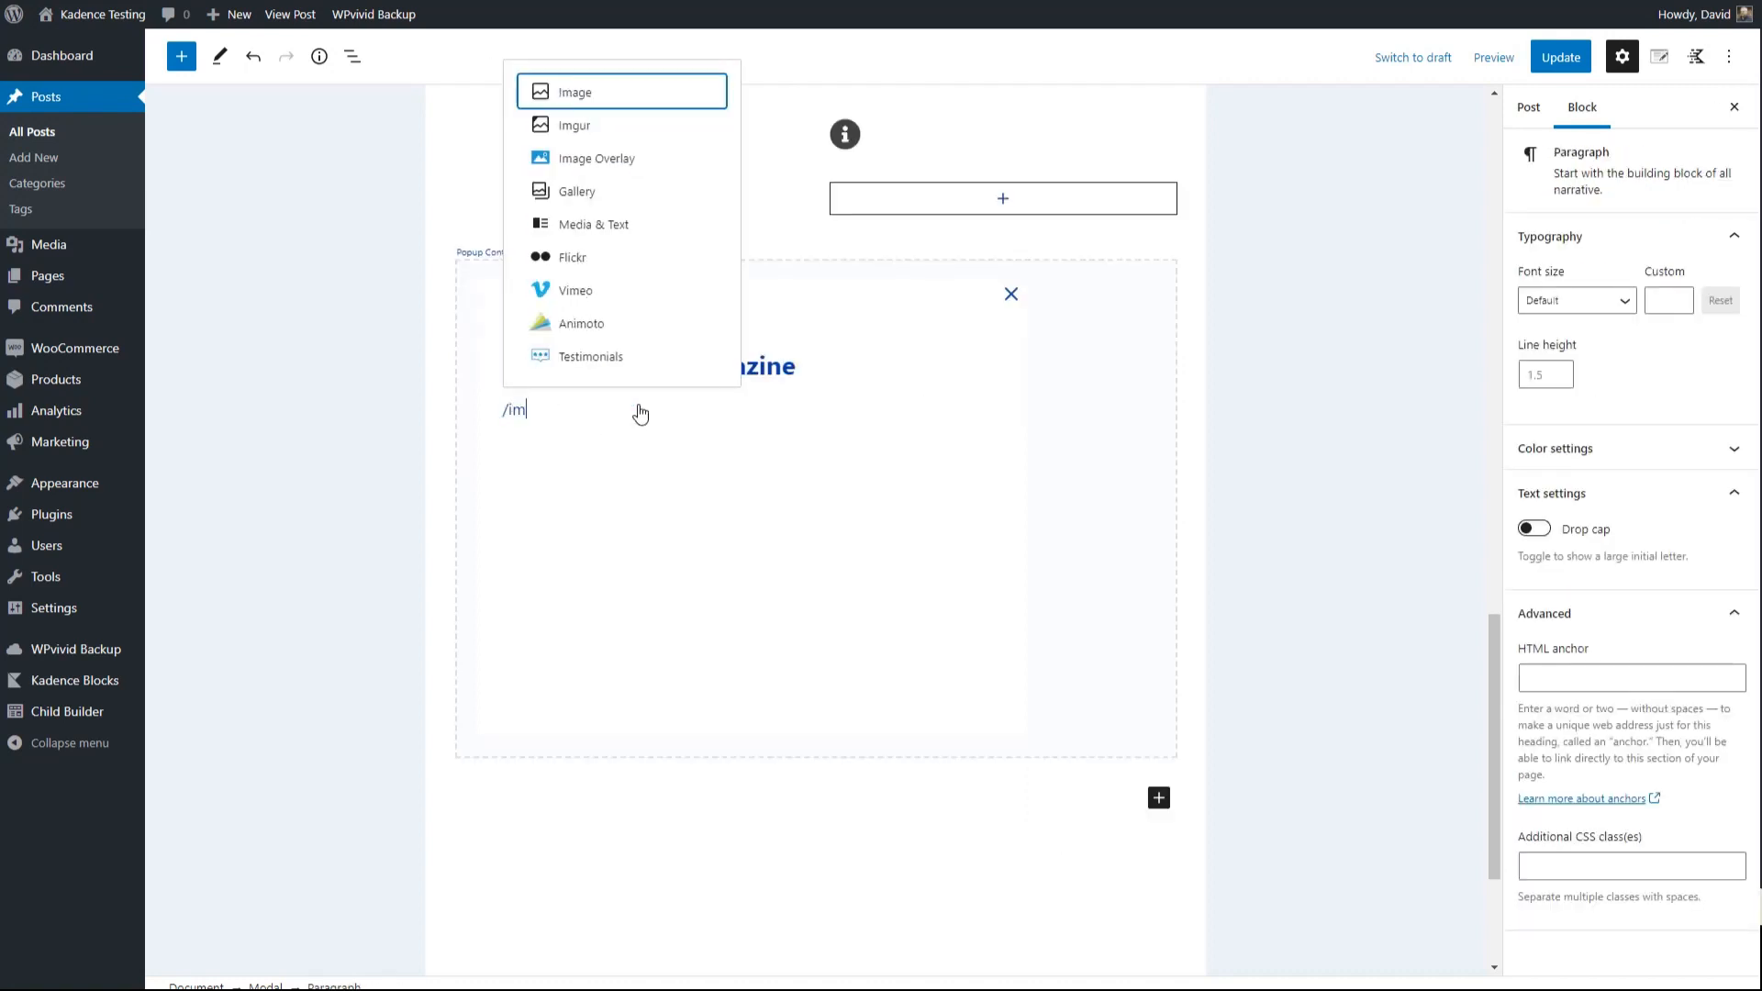
click(611, 95)
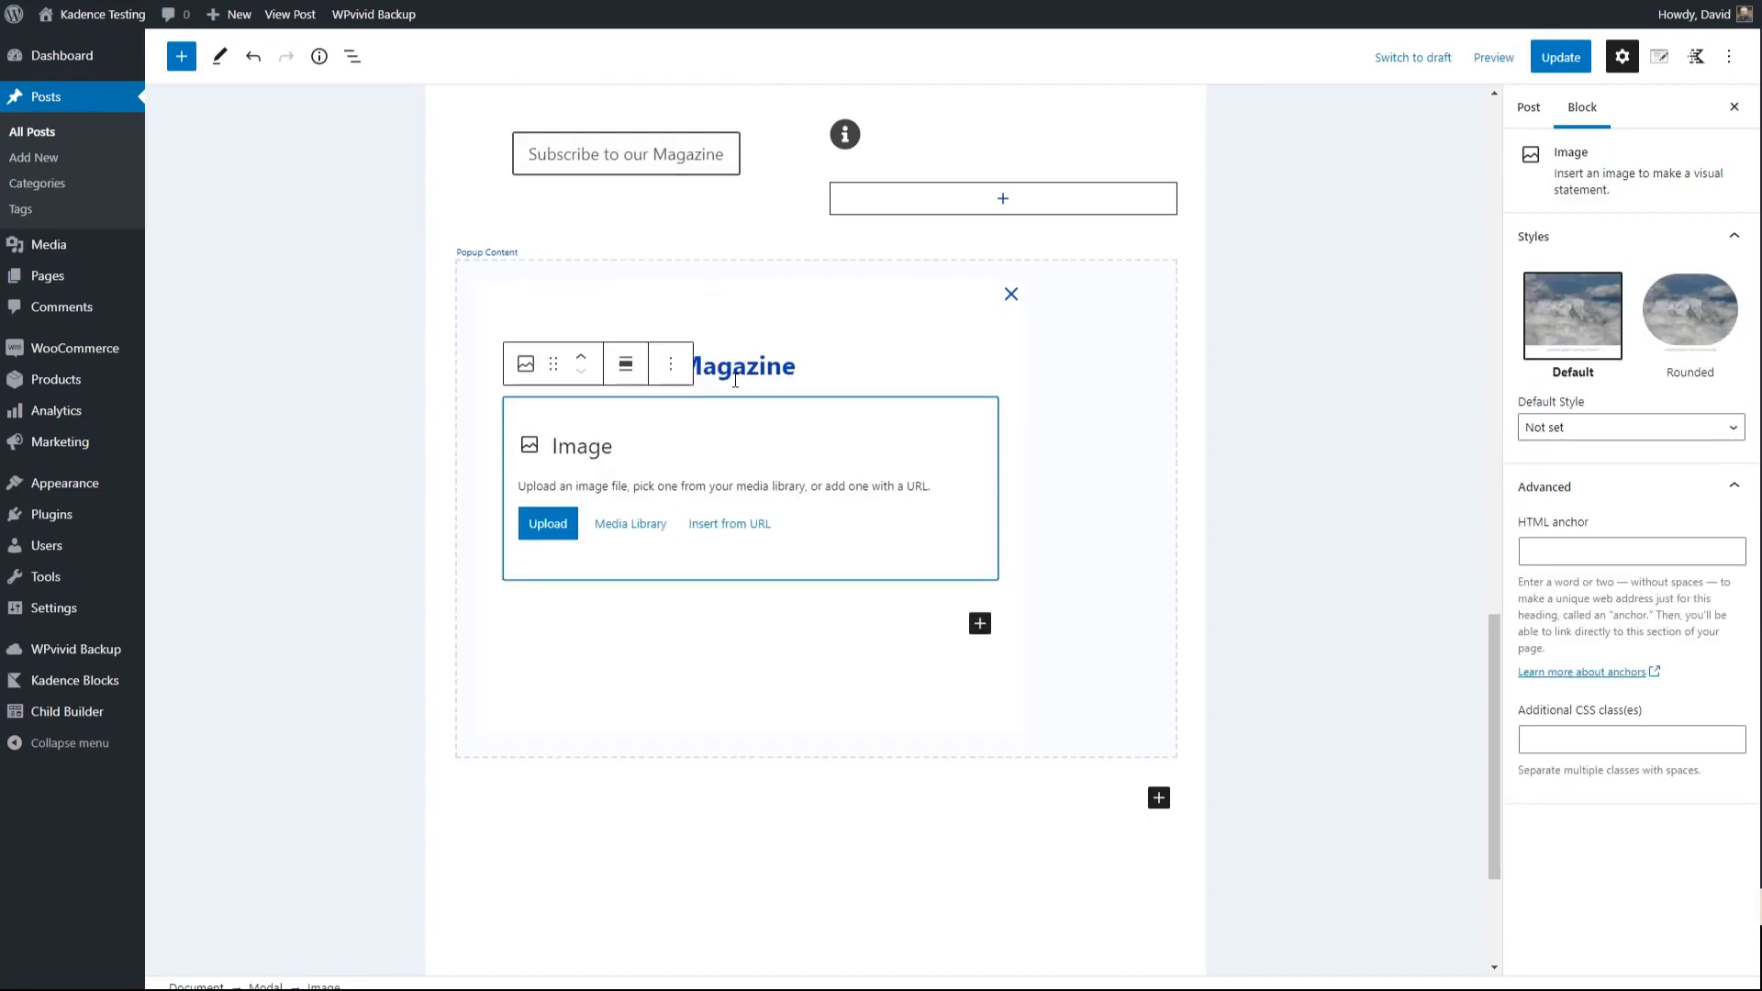
click(620, 525)
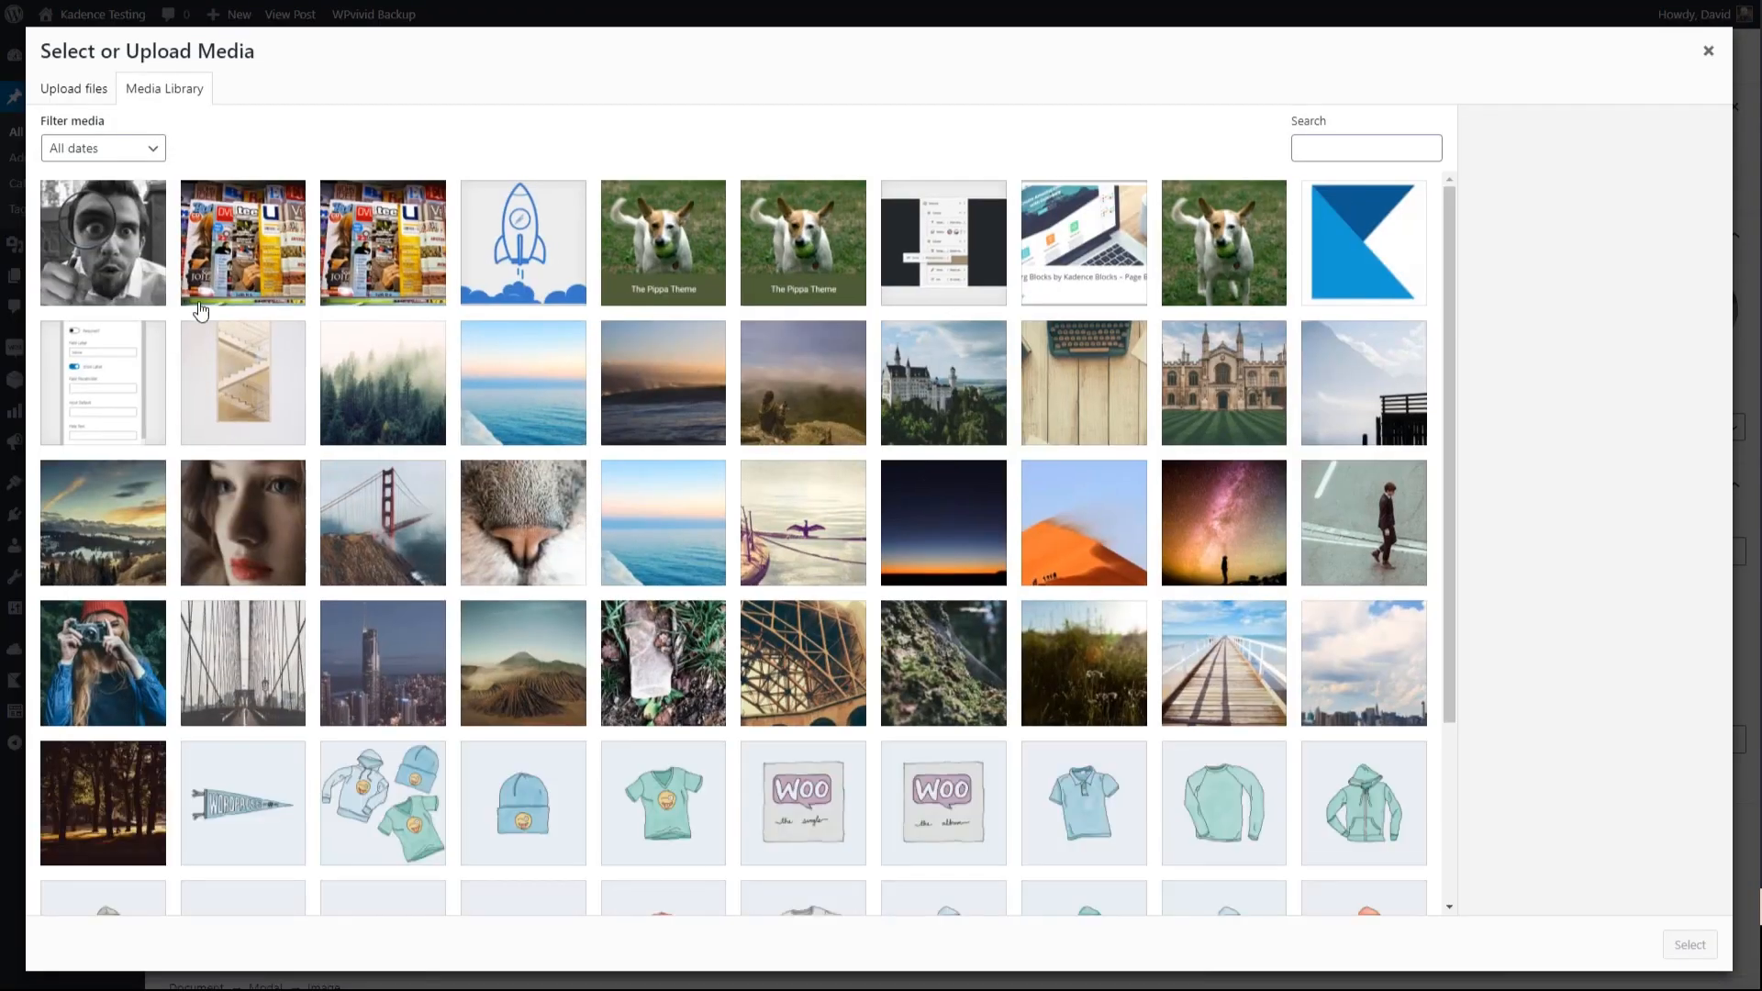
click(108, 244)
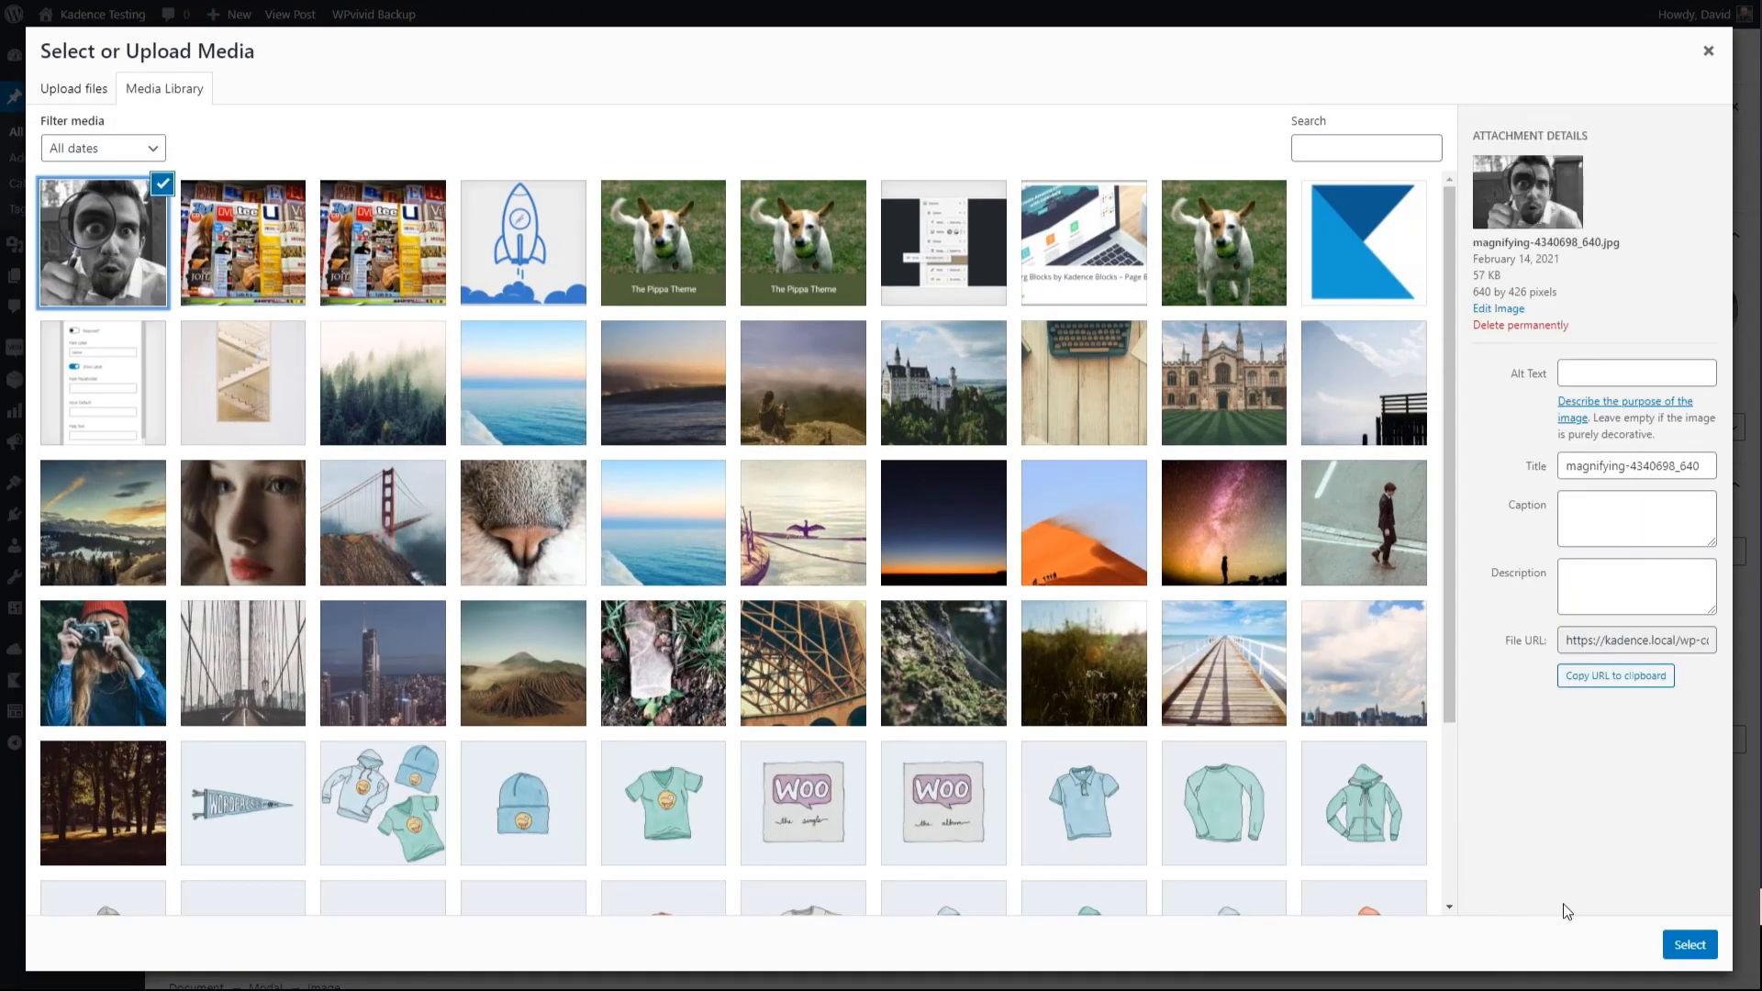
click(1688, 944)
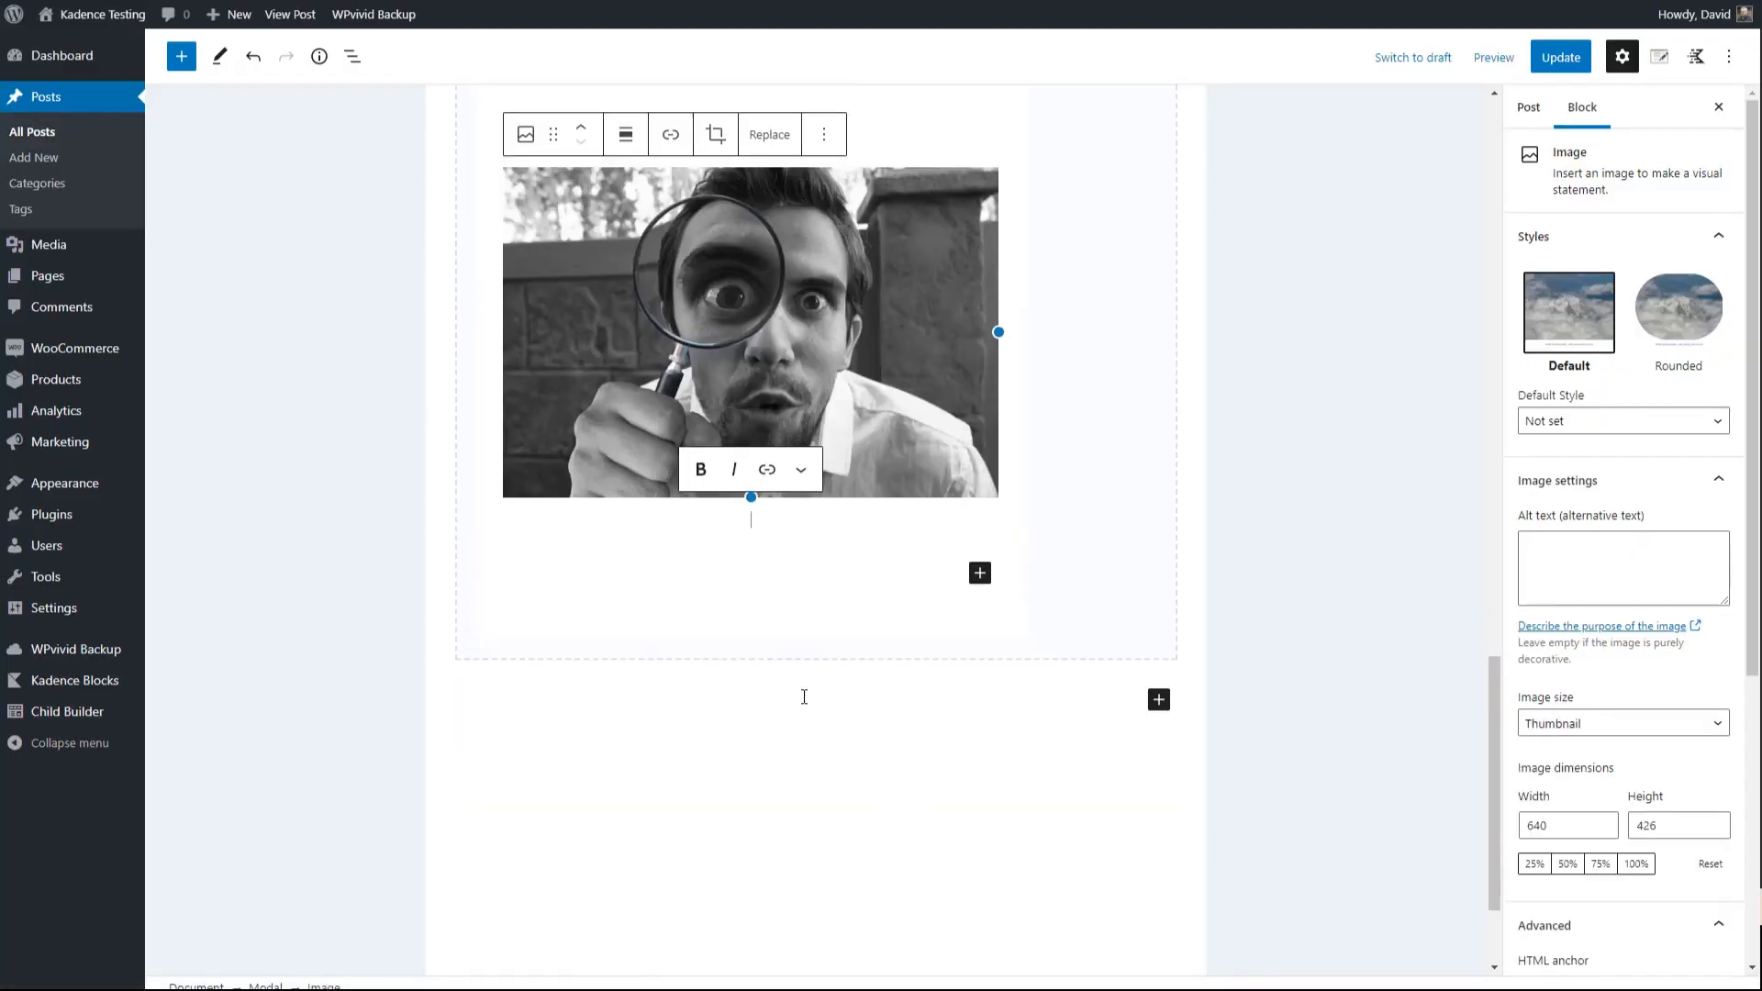
Add an Advanced Heading below the image in the popup and set its level to H3
scroll(807, 697, up, 4)
click(747, 802)
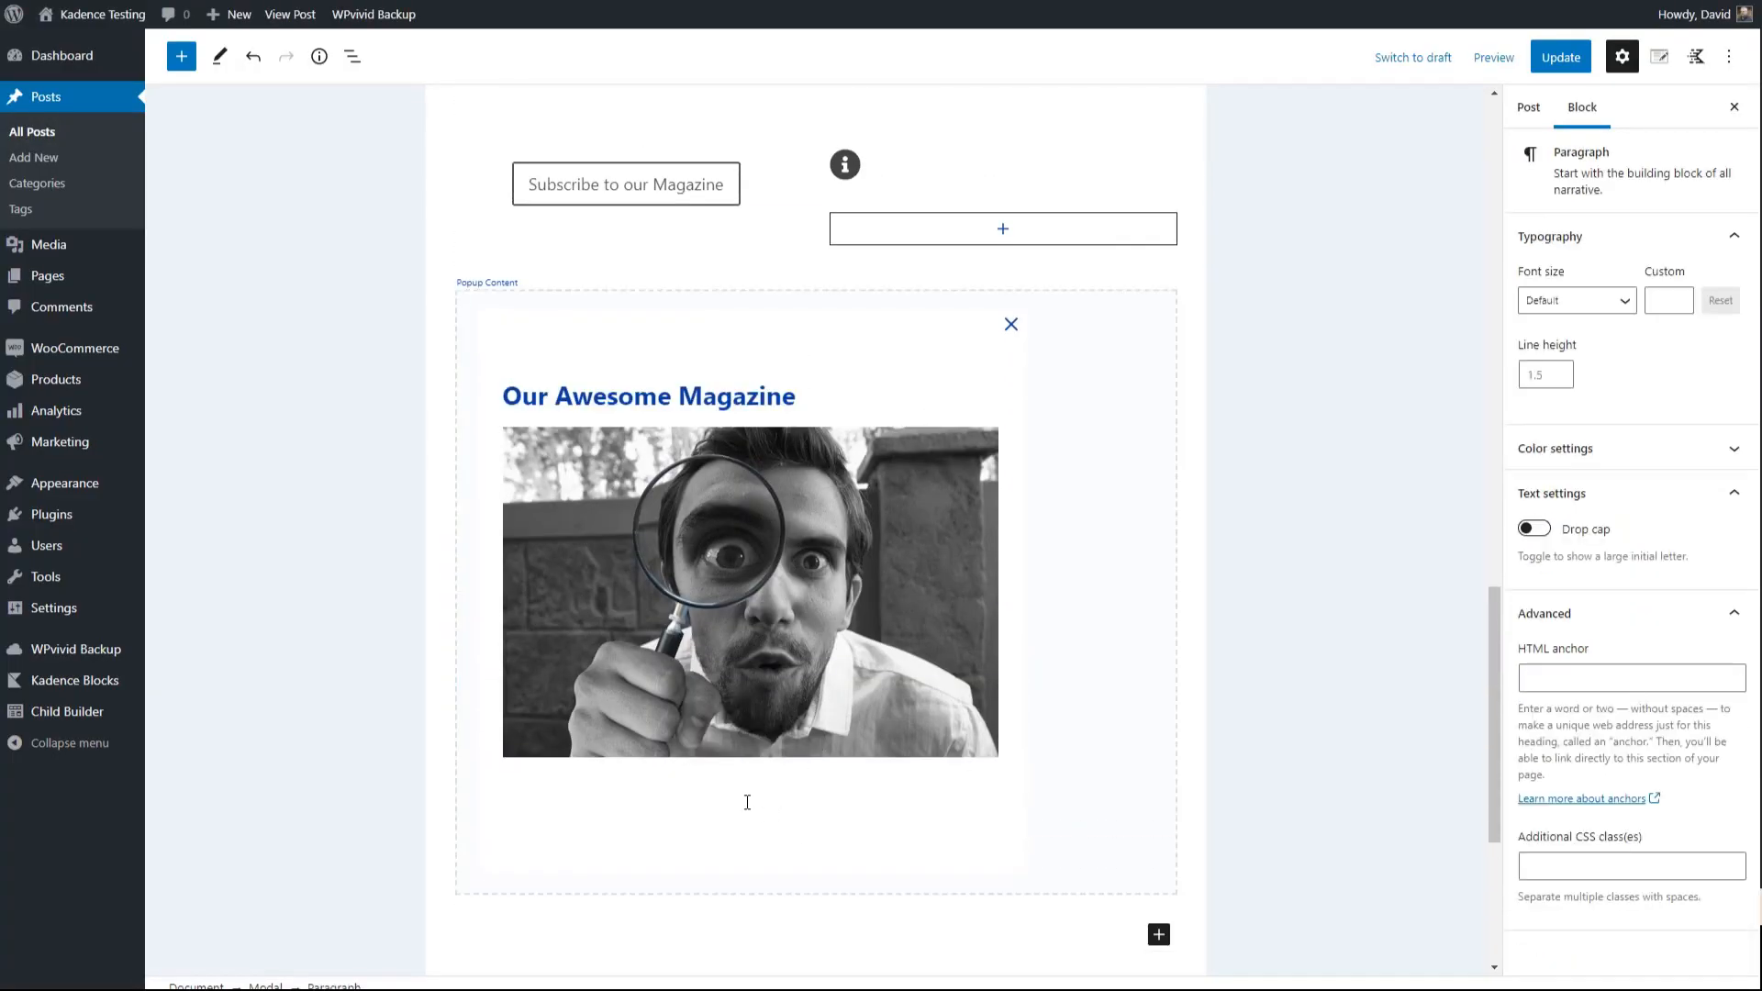
text(/h)
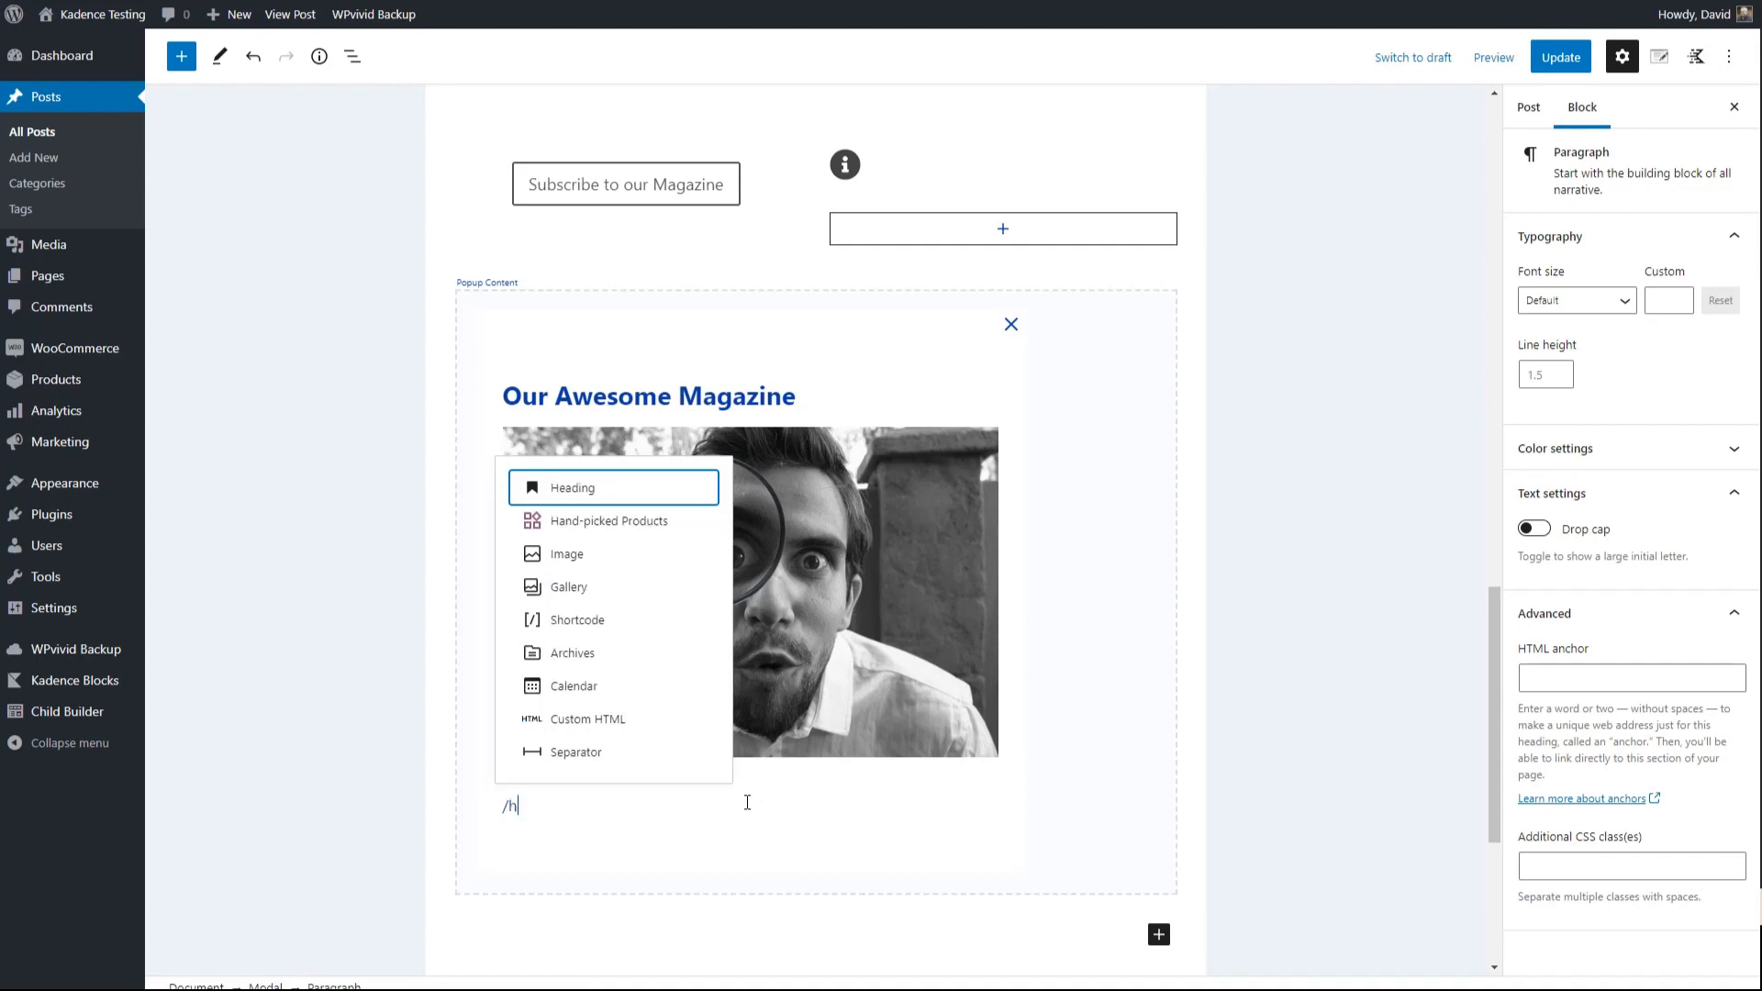
text(ea)
click(663, 723)
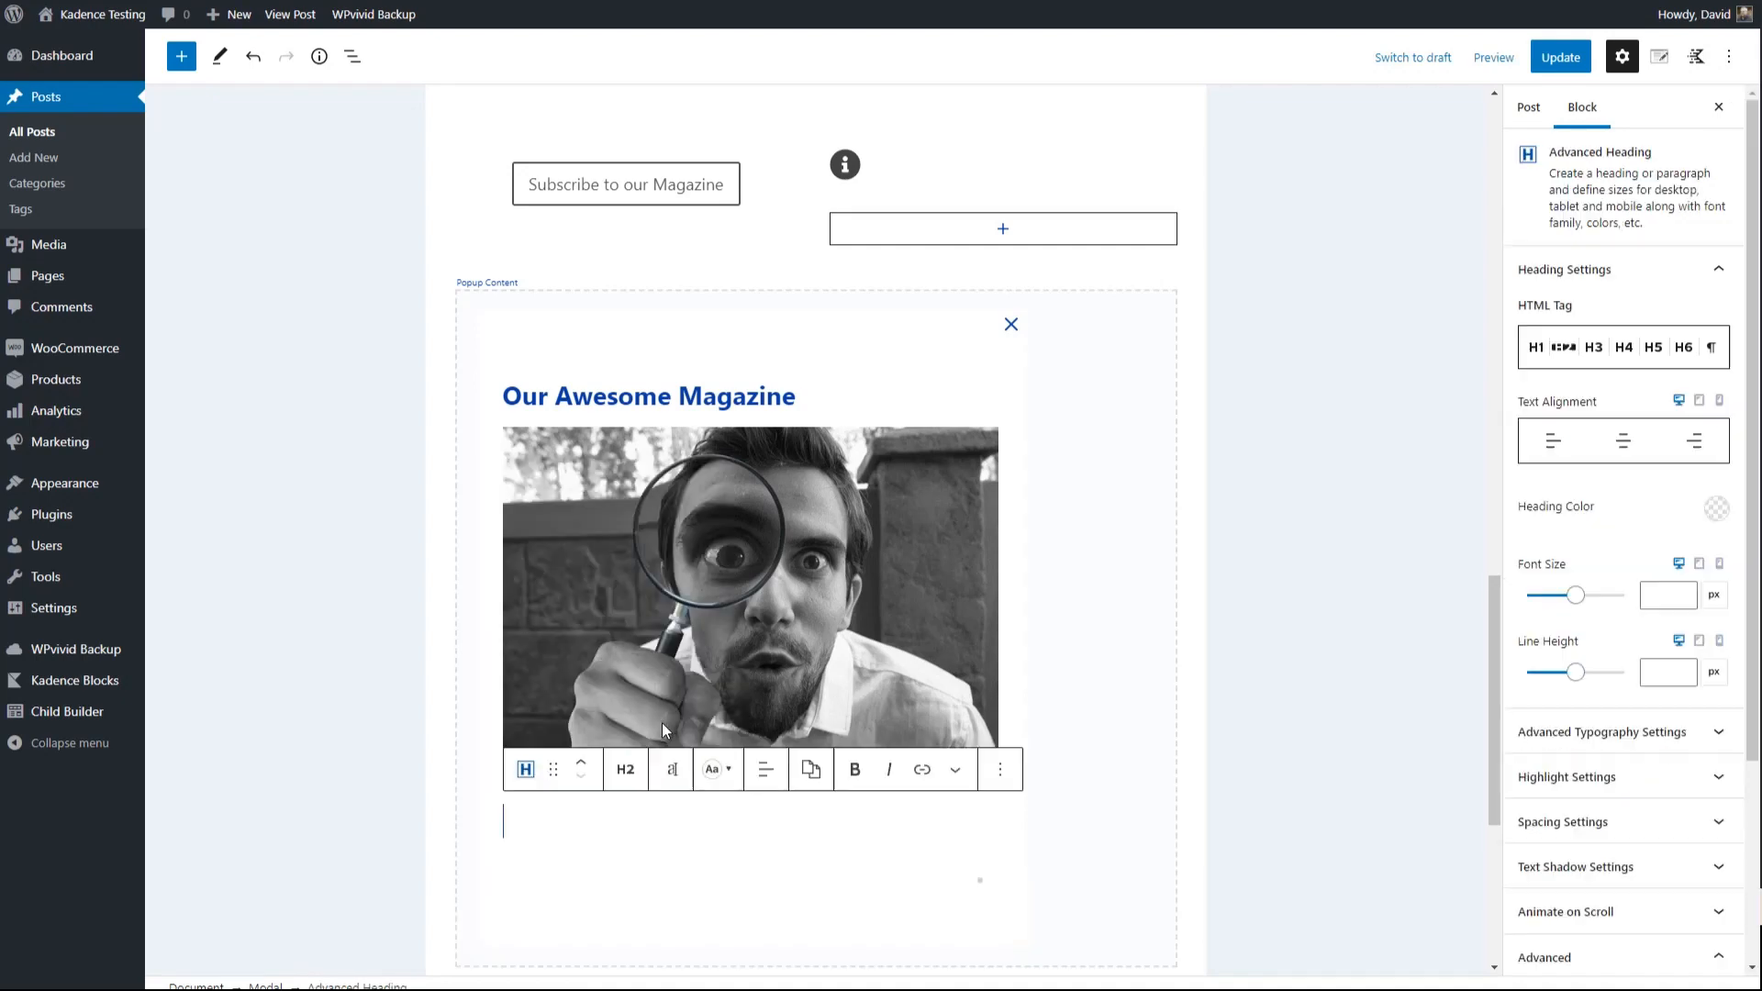
click(629, 775)
click(646, 557)
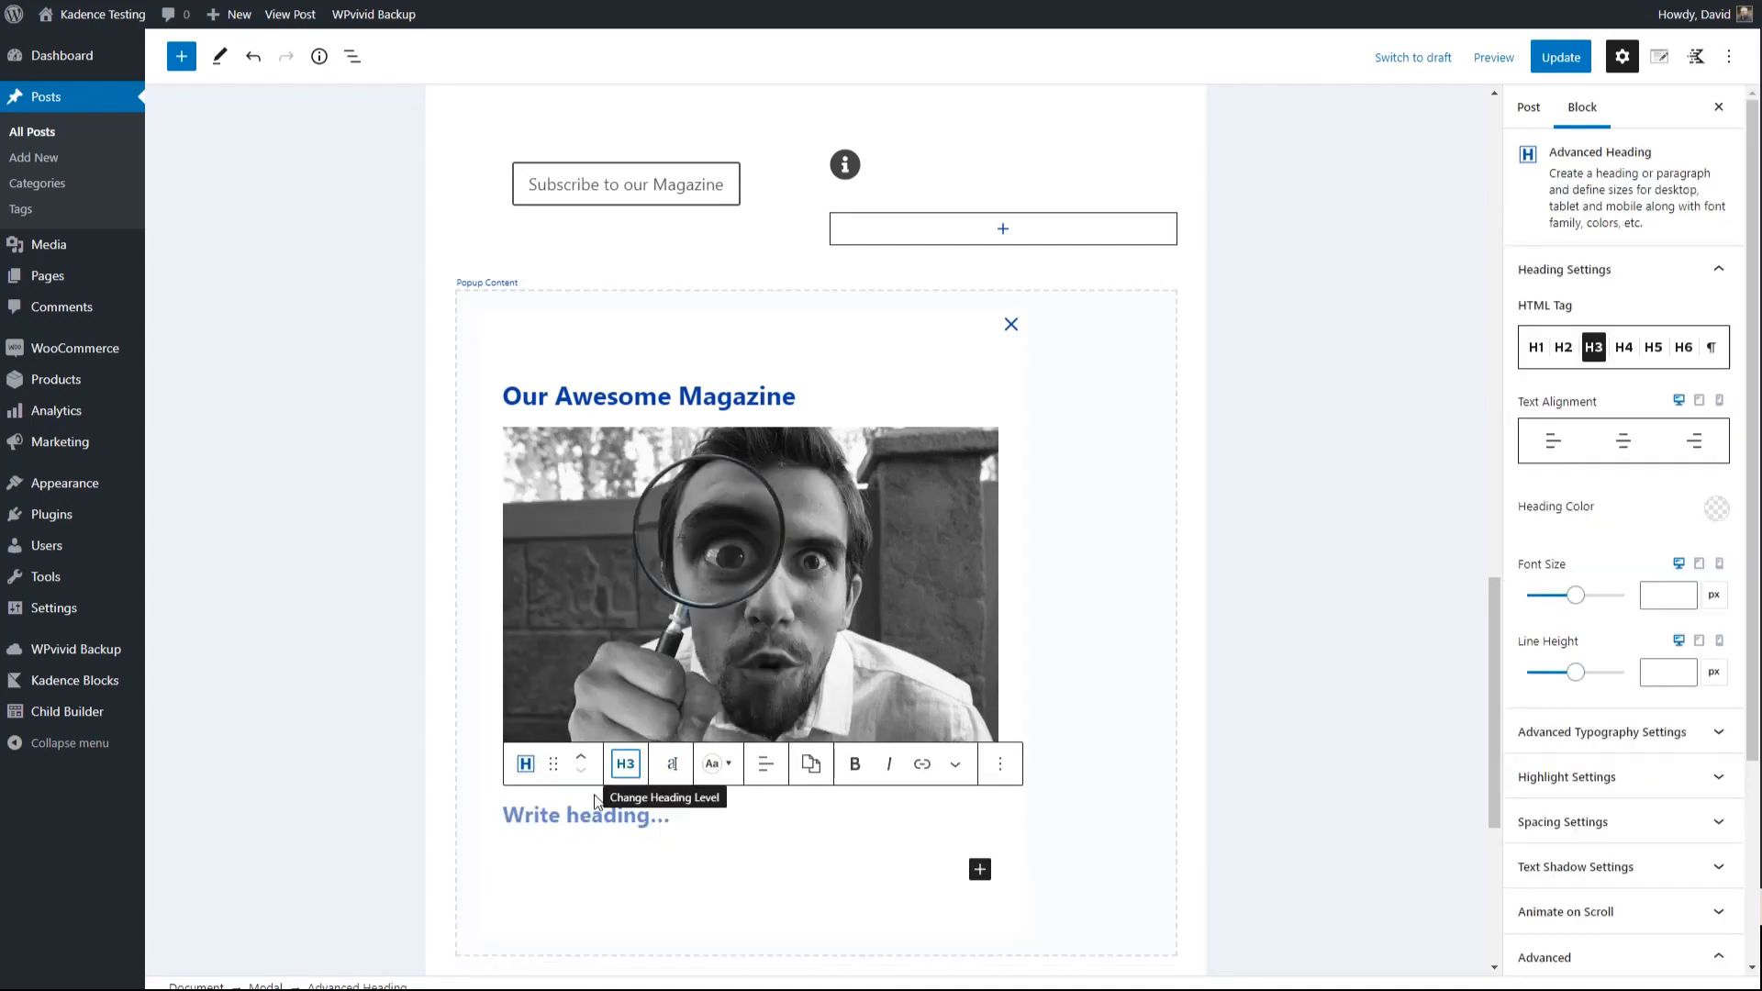
Write "Frequently Asked Questions" in the heading below the image and insert an Accordion under it with the orange initial style
click(542, 813)
text(Frequently Asked Questions)
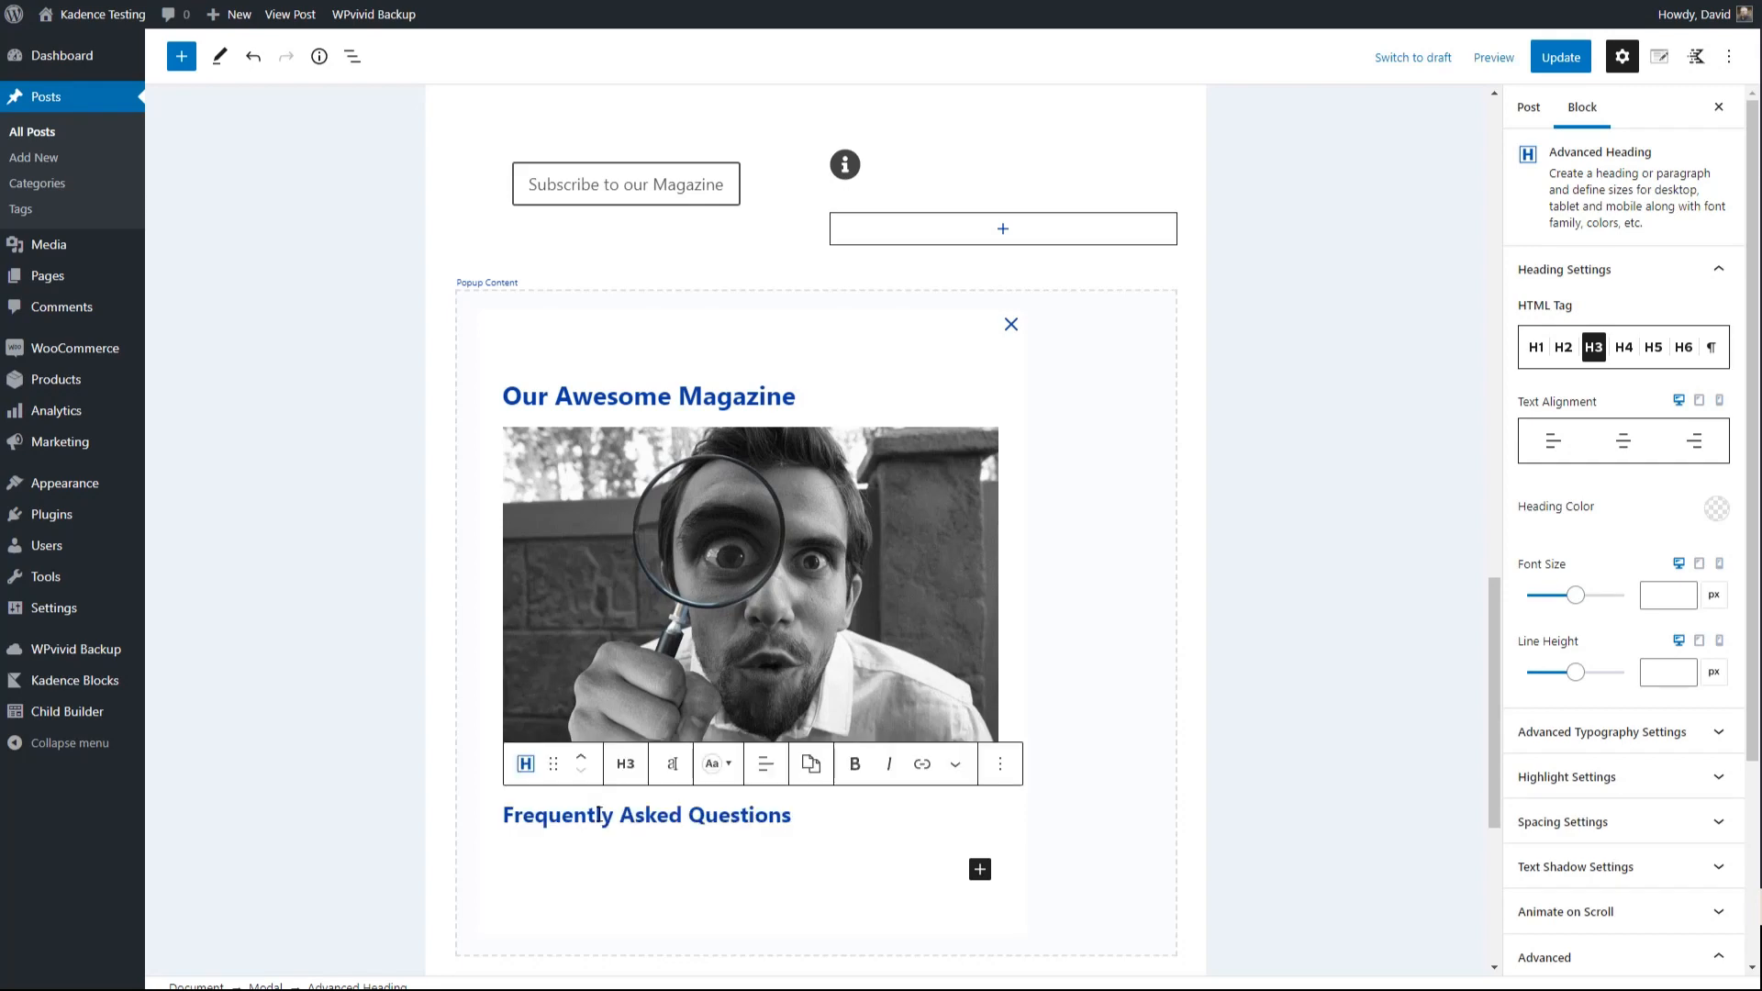
key(Return)
text(/)
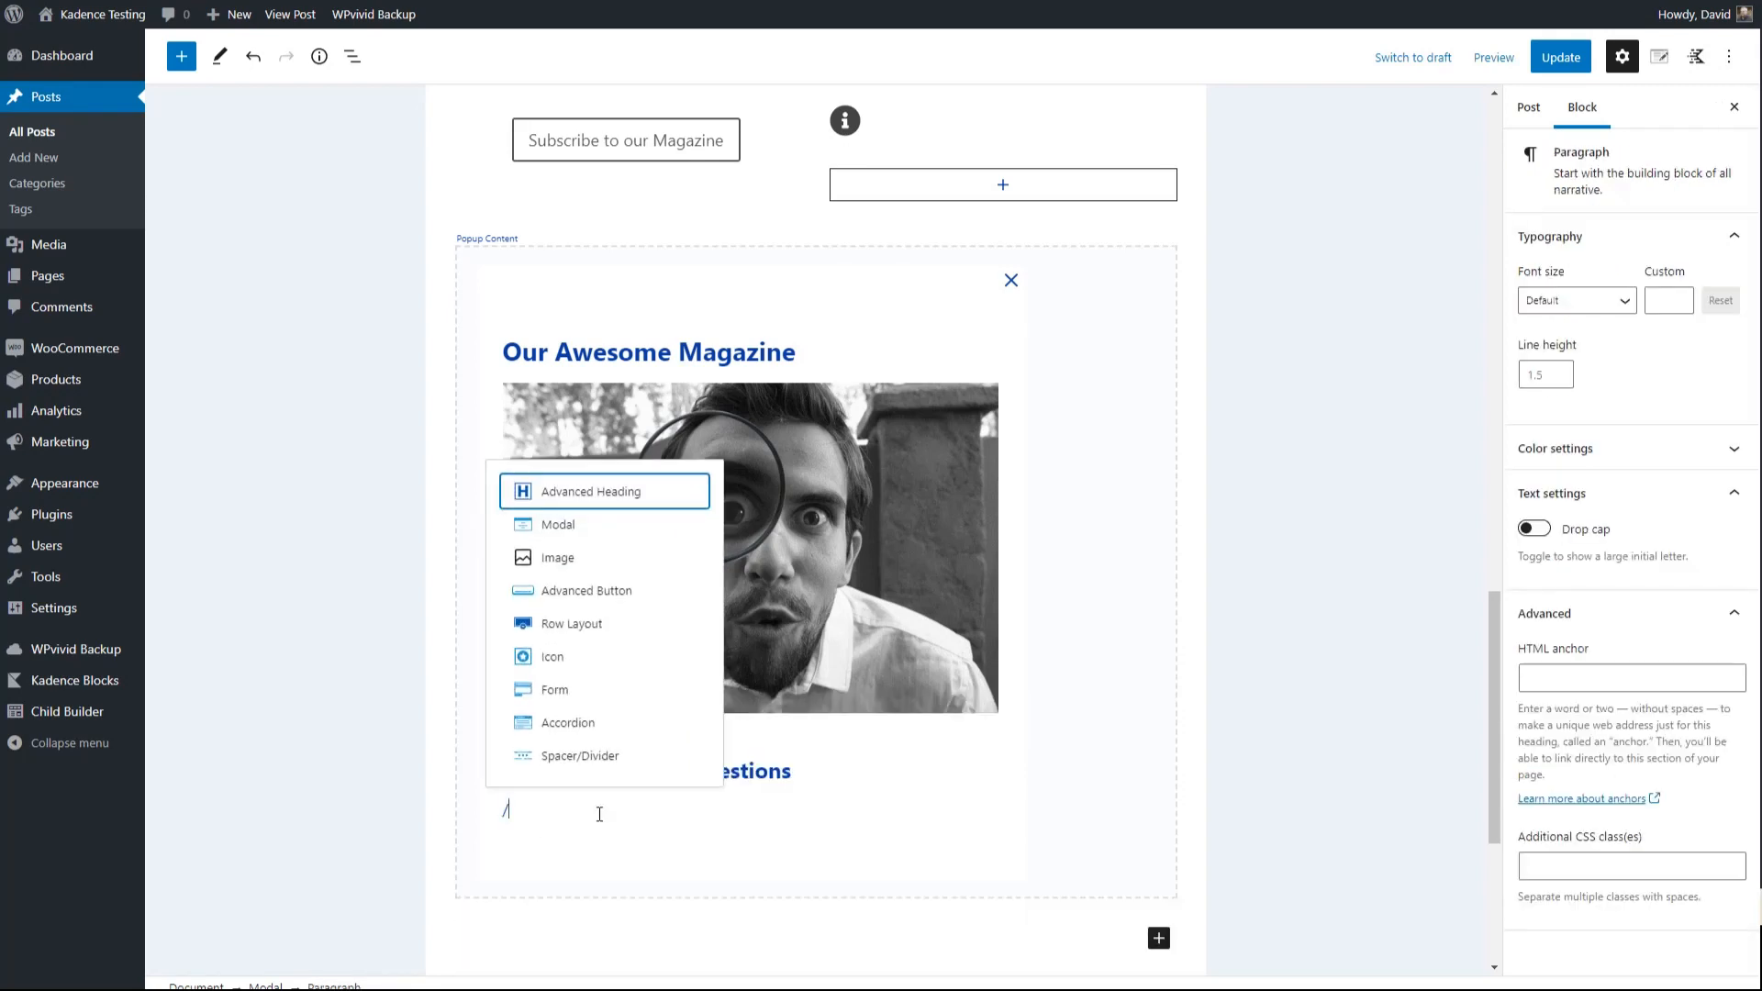
text(a)
click(573, 611)
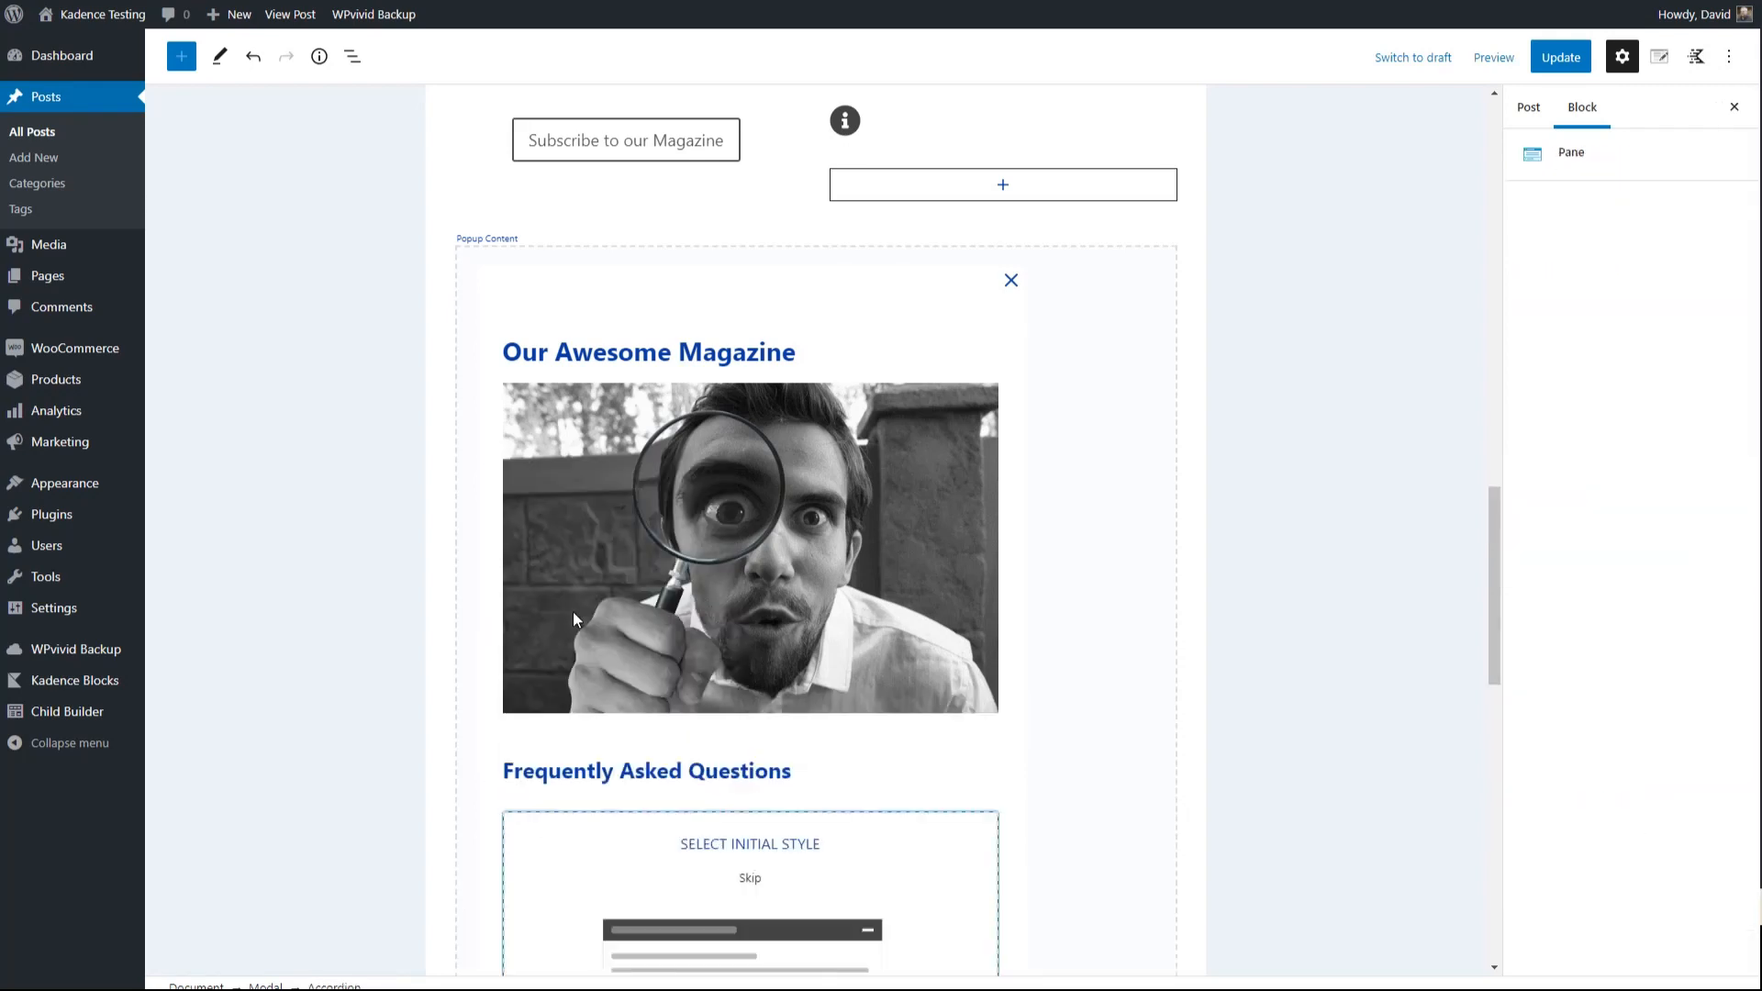
scroll(642, 580, down, 4)
scroll(657, 574, down, 1)
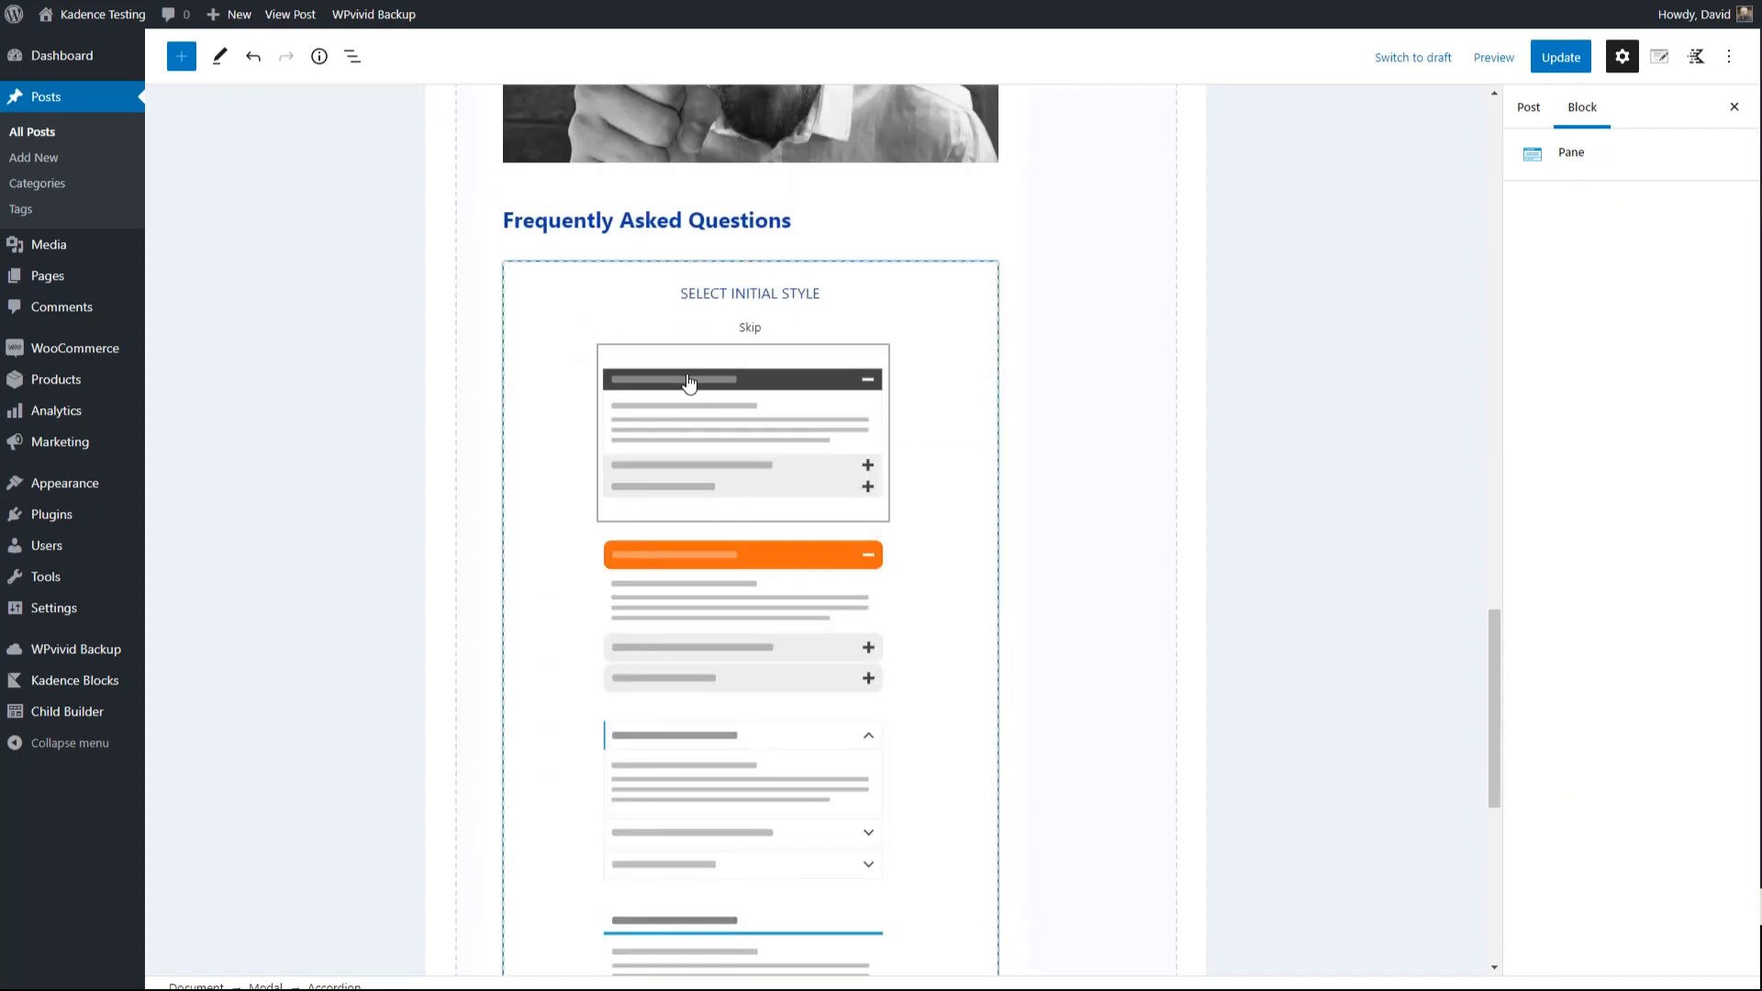
click(688, 555)
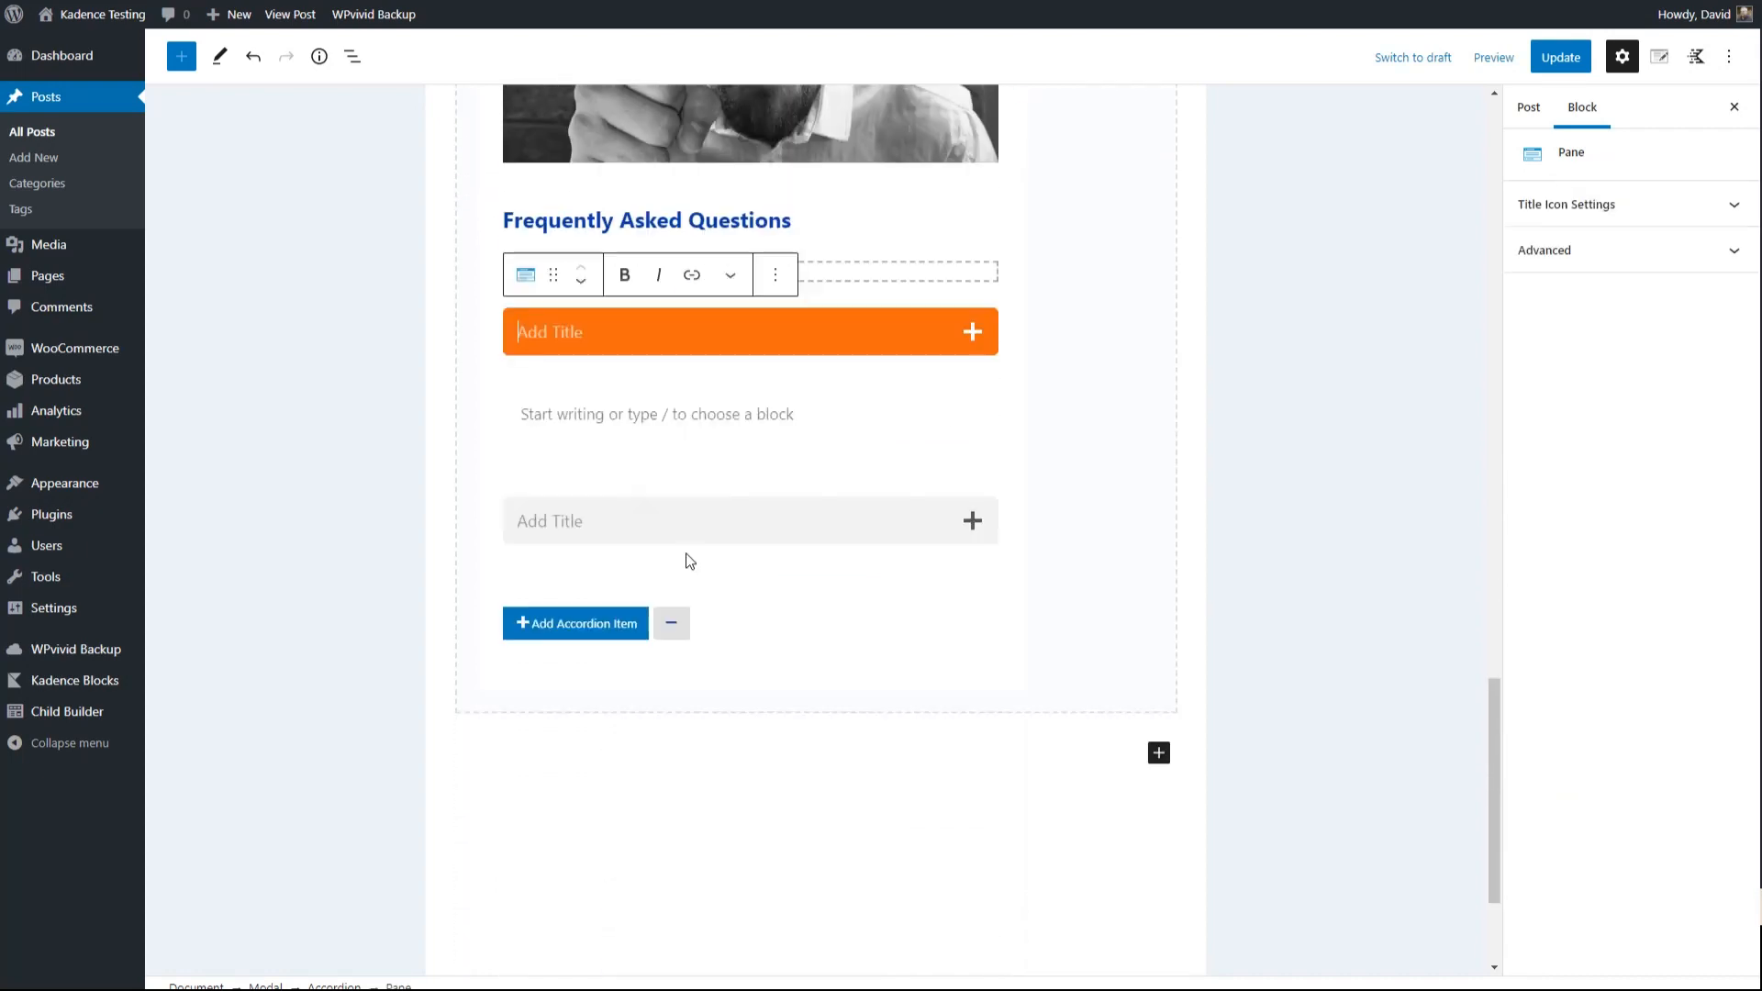
Title the first accordion item "Is the magazine free?" and enter "Yes, it is totally free?" as its content
click(639, 356)
text(Is the magazine free?)
click(603, 420)
text(Yes, it is totally free?)
Title the second accordion item "Is It Awesome?" and enter "Yes, it is very awesome!" as its content
click(657, 499)
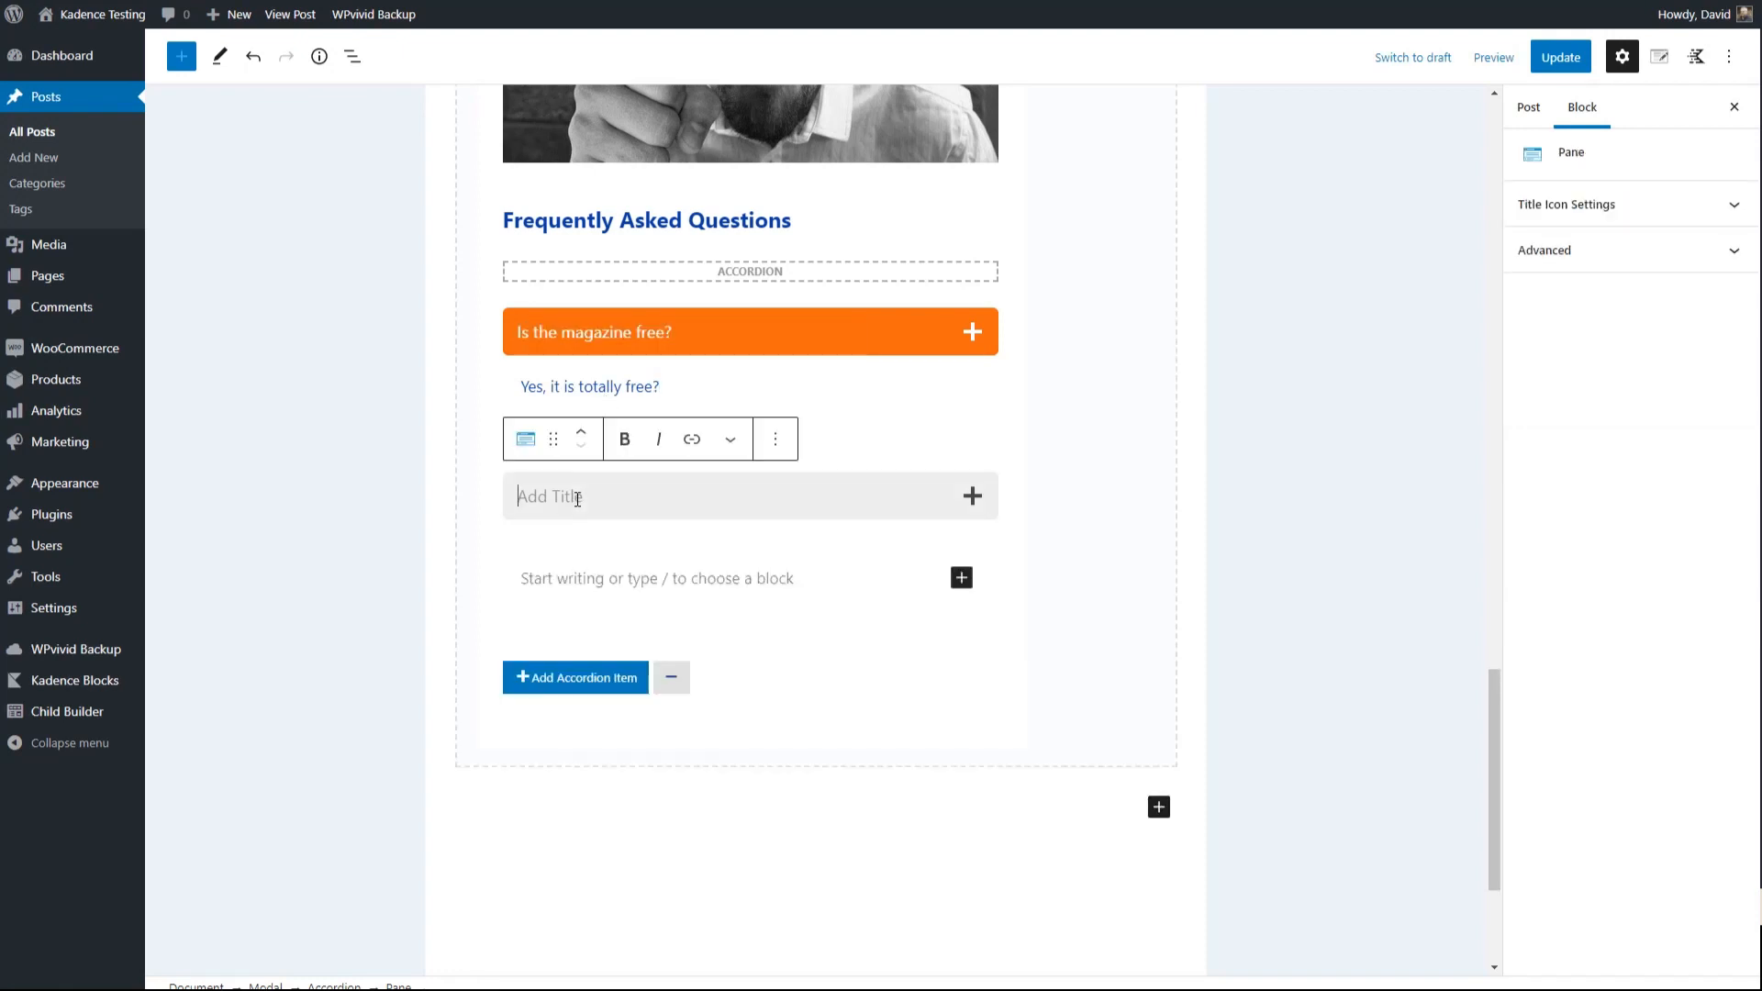
text(Is It Awesome?)
scroll(657, 499, down, 1)
click(608, 497)
text(Y)
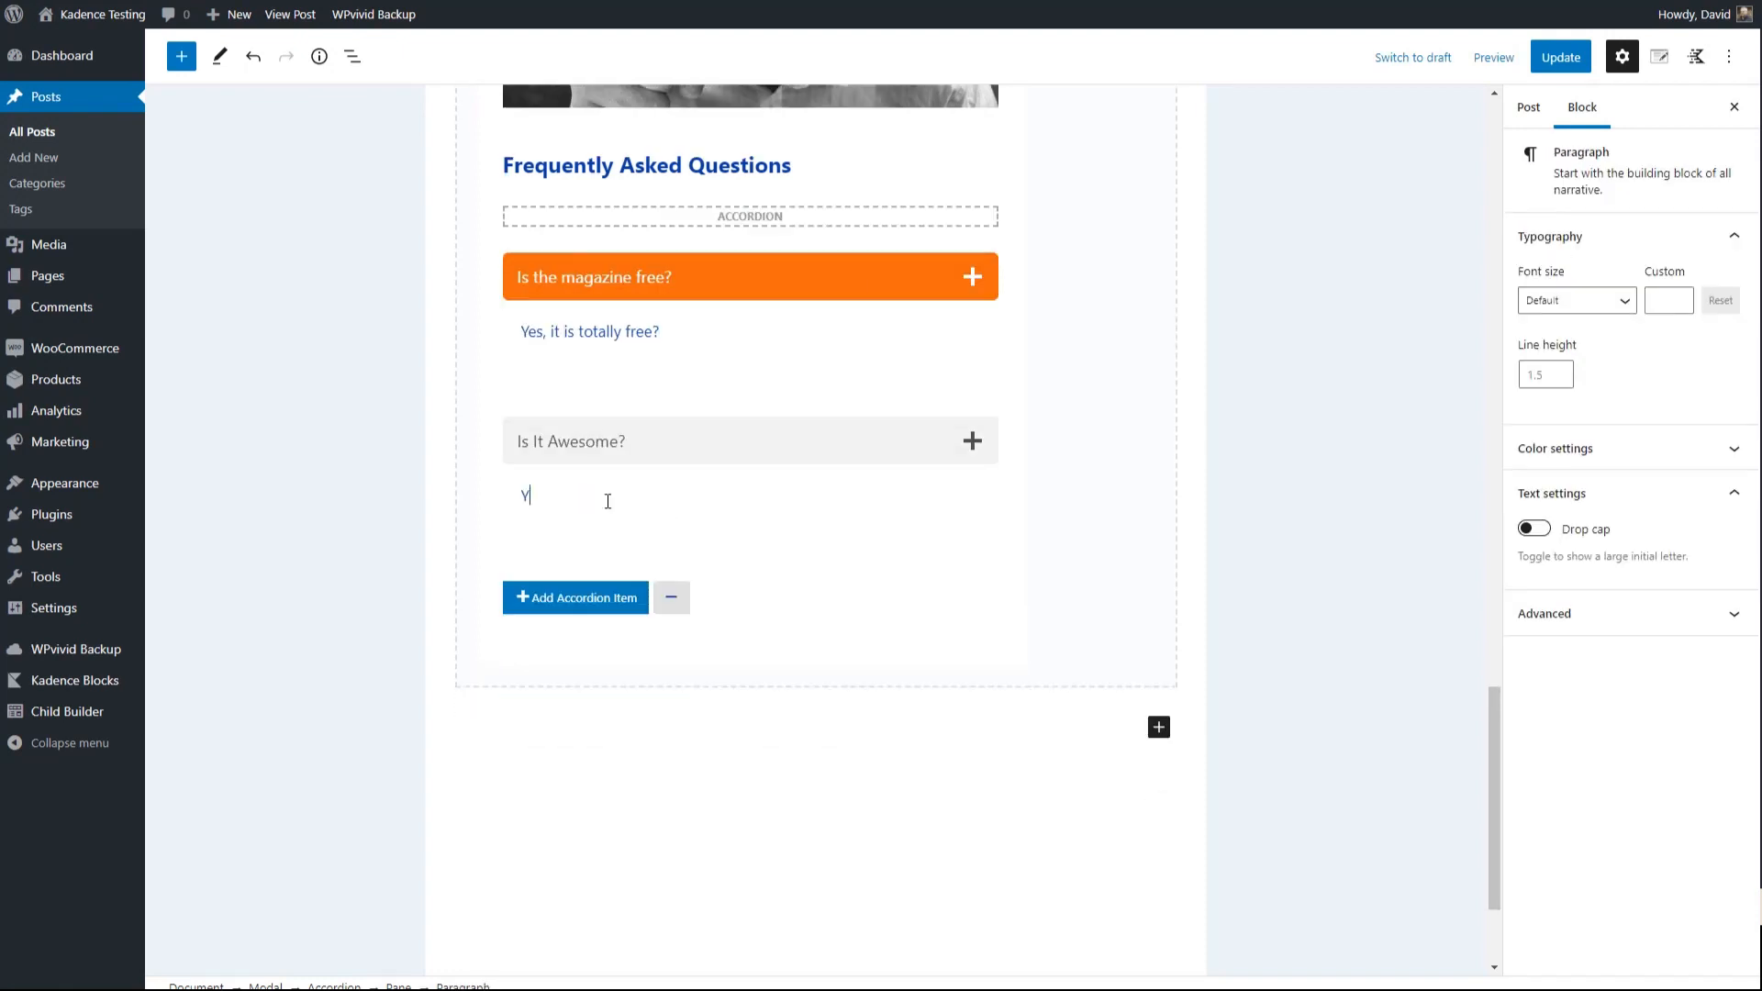
text(es, it is very awesome!)
Correct the first answer to "Yes, it is totally free!" and add a third accordion item, "Can I Subscribe Now?", answered "Yes, you can!"
click(670, 332)
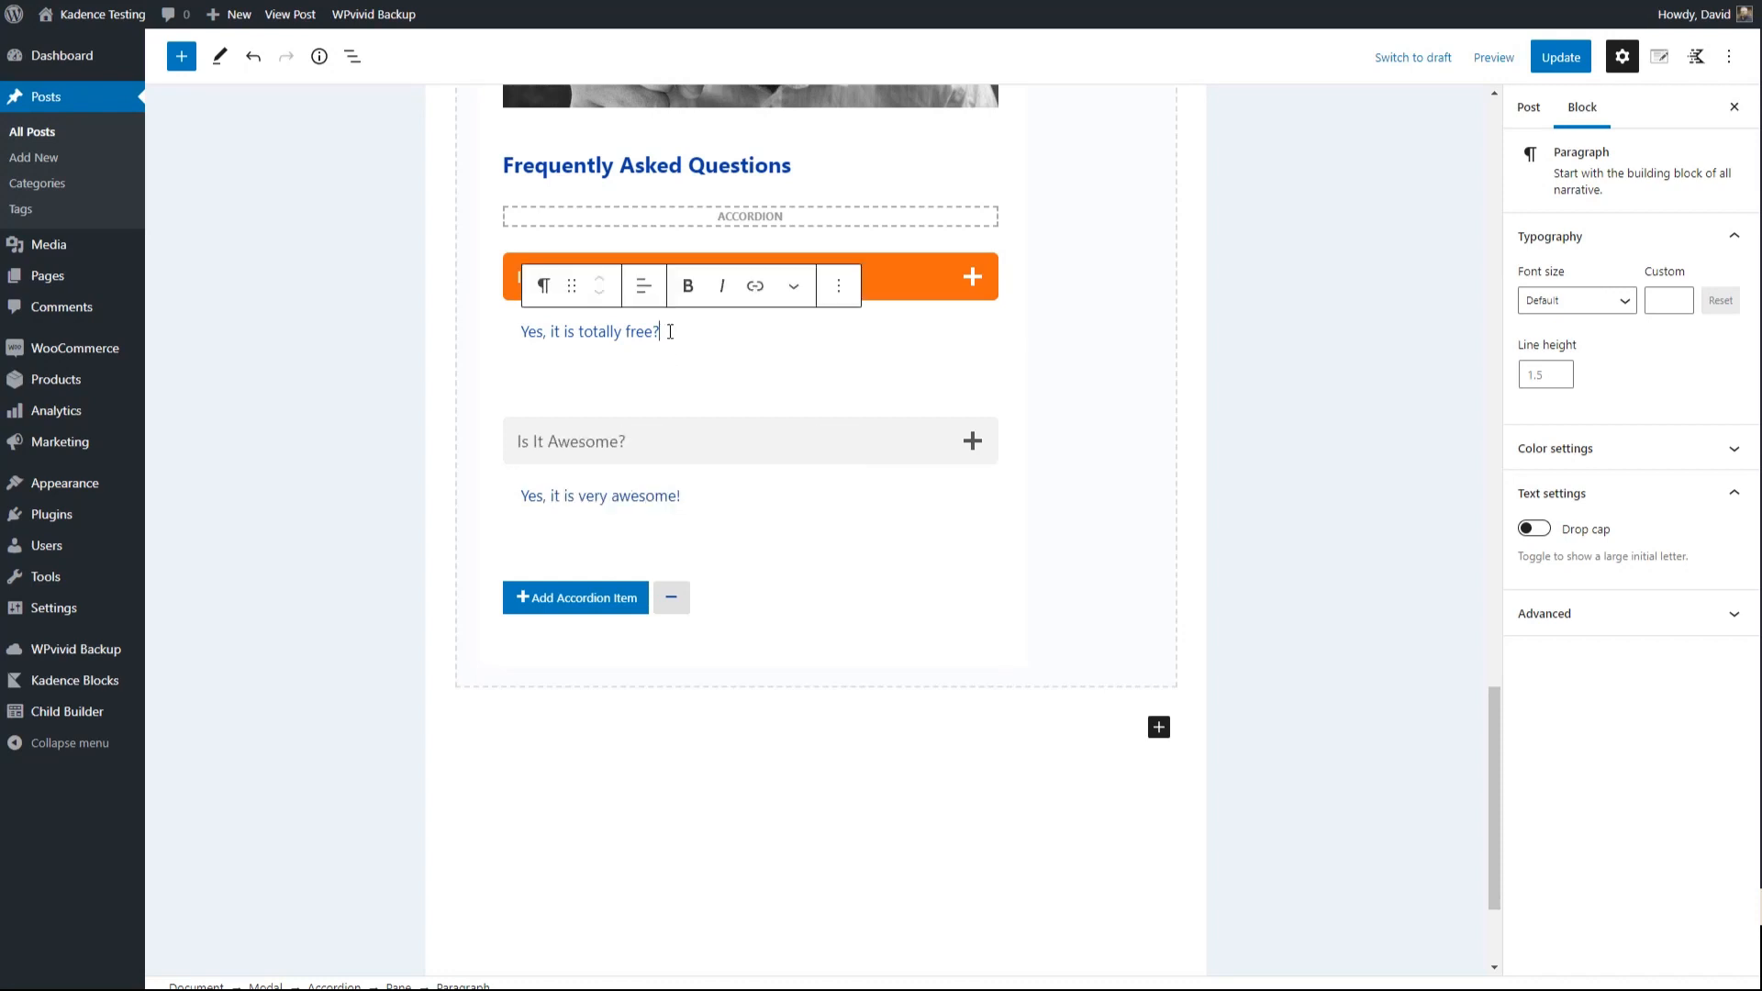
key(BackSpace)
click(574, 601)
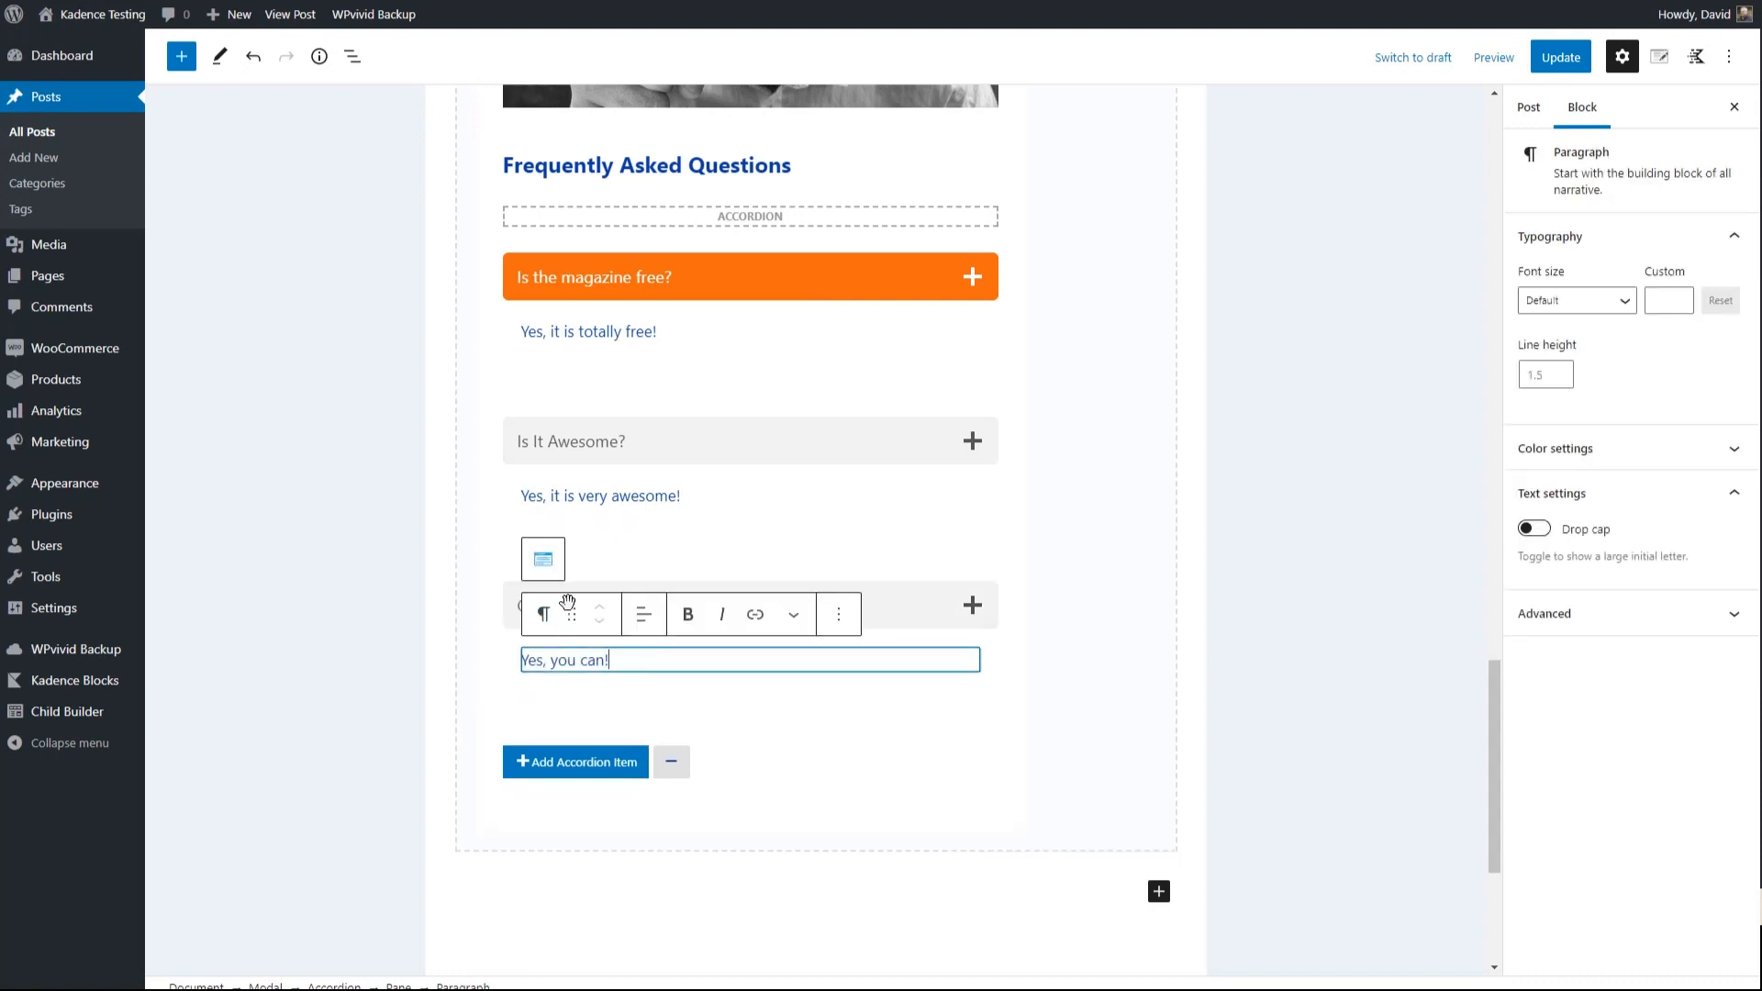
Review the popup content from heading to accordion and update the post
scroll(569, 595, up, 5)
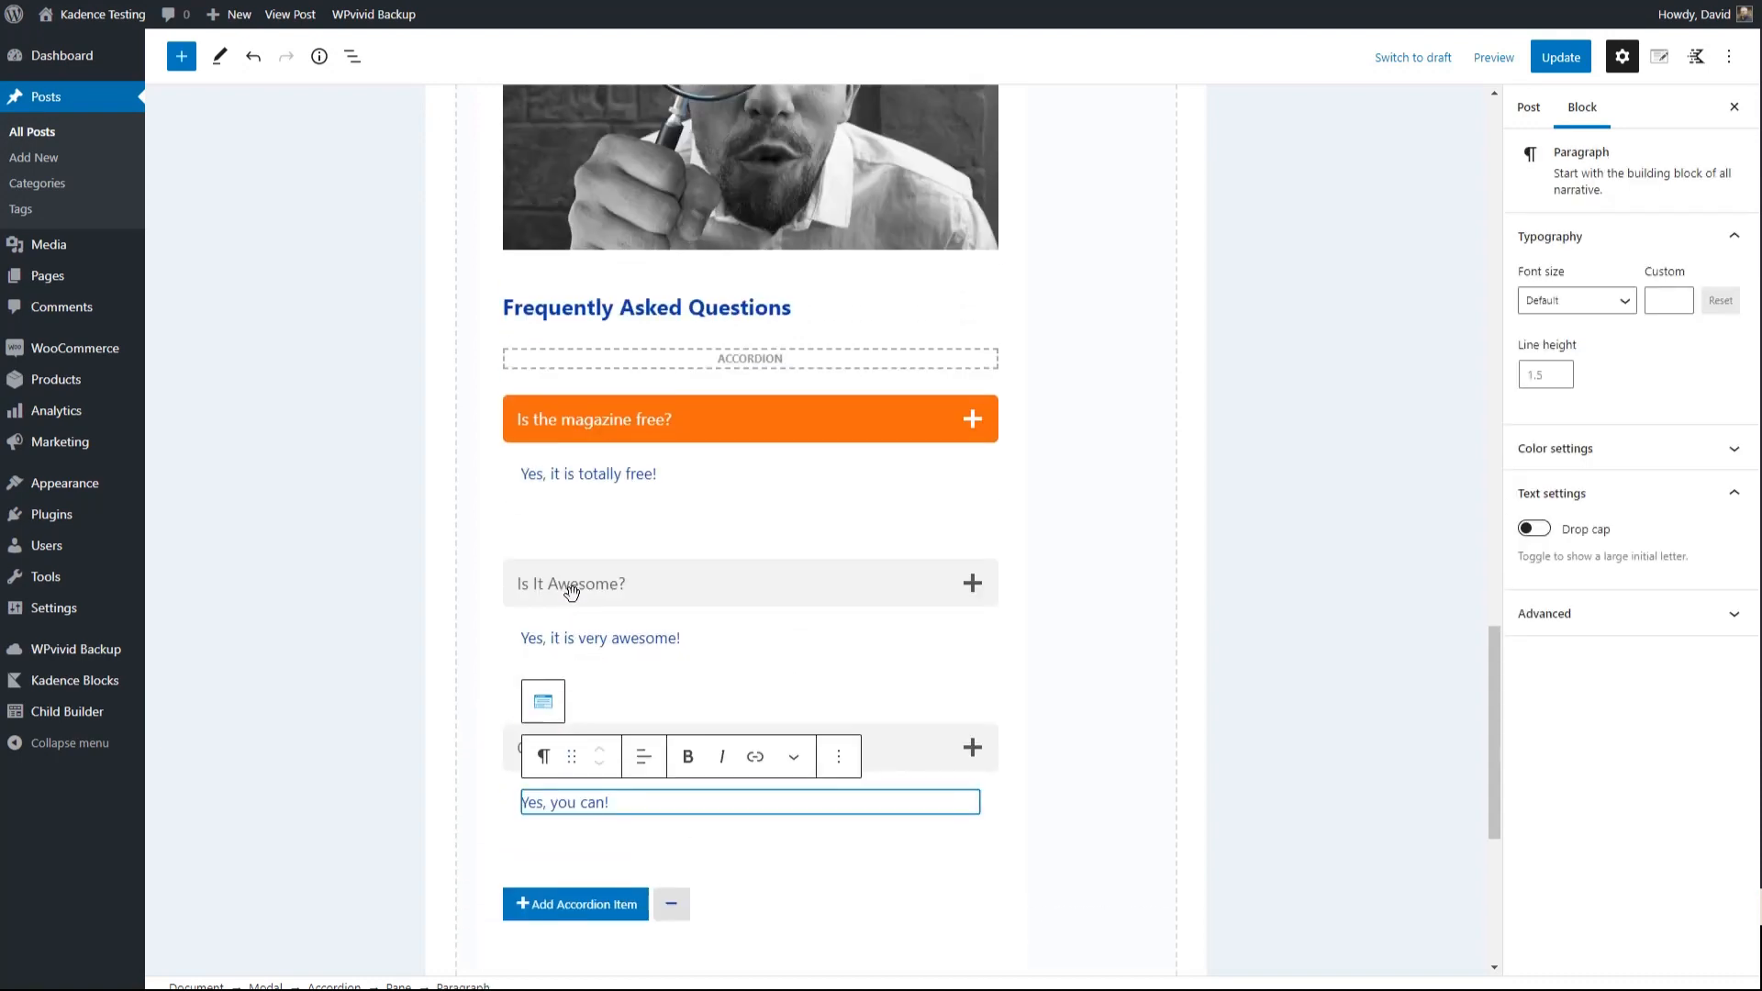
scroll(575, 601, up, 5)
scroll(587, 550, down, 3)
scroll(604, 431, up, 1)
scroll(657, 410, down, 3)
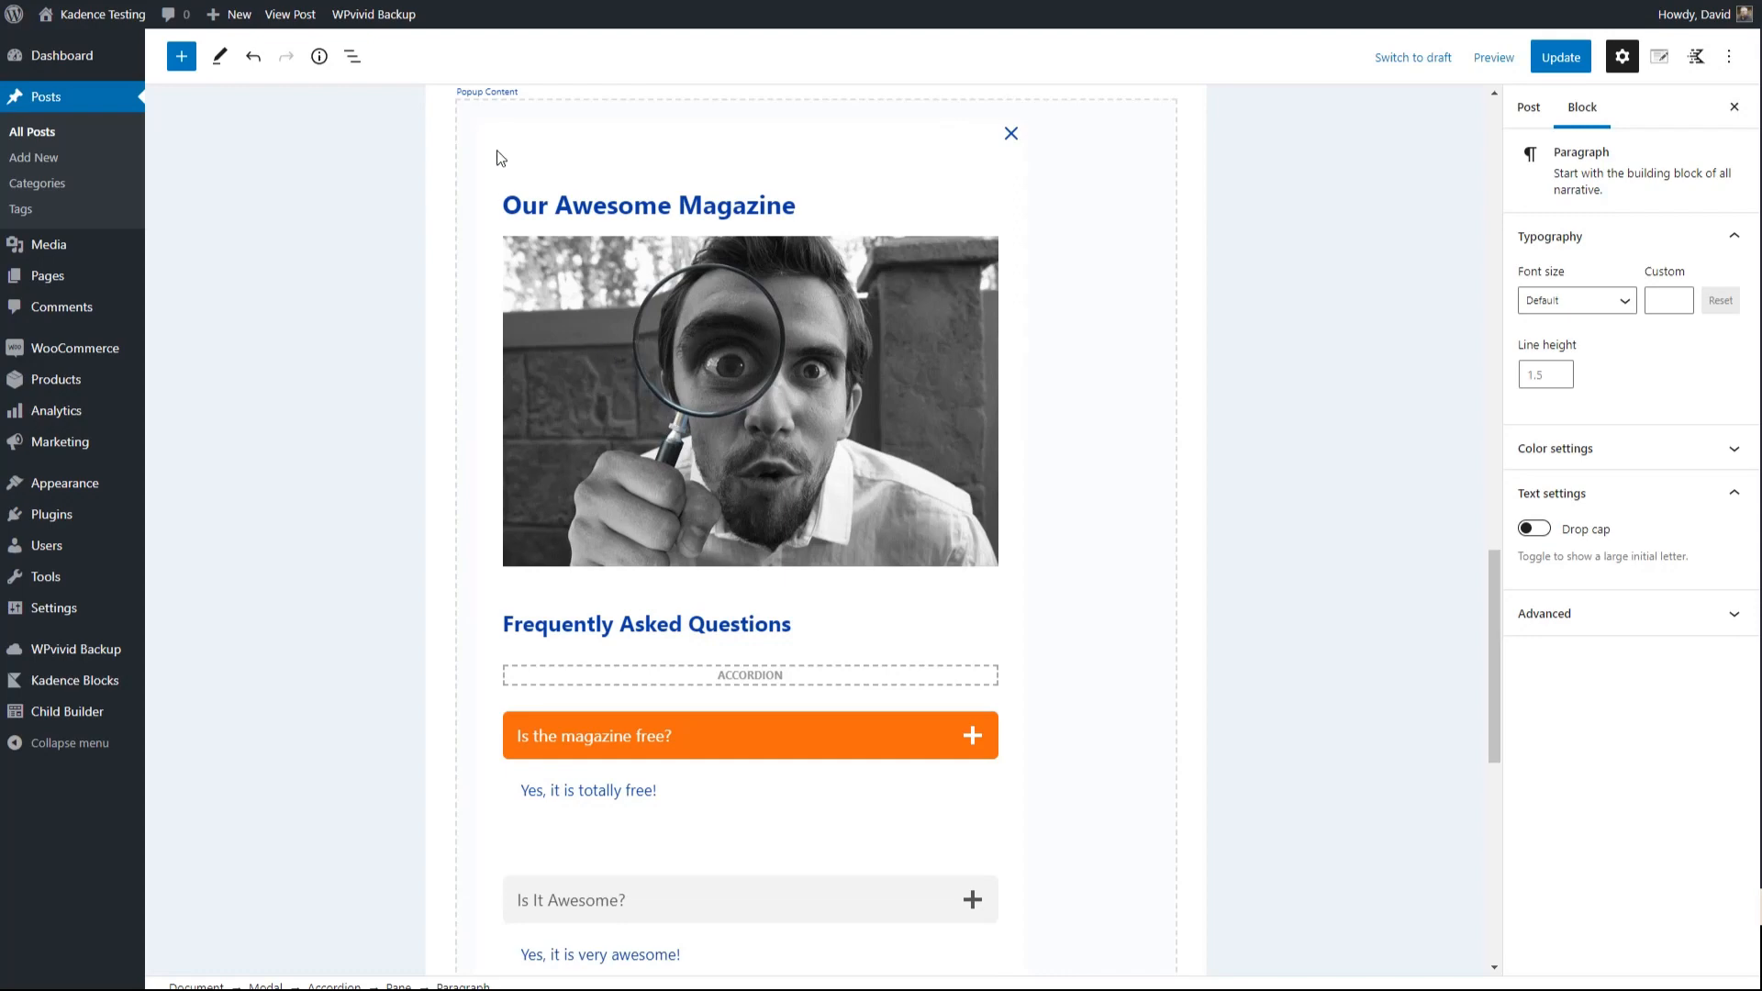
click(1531, 62)
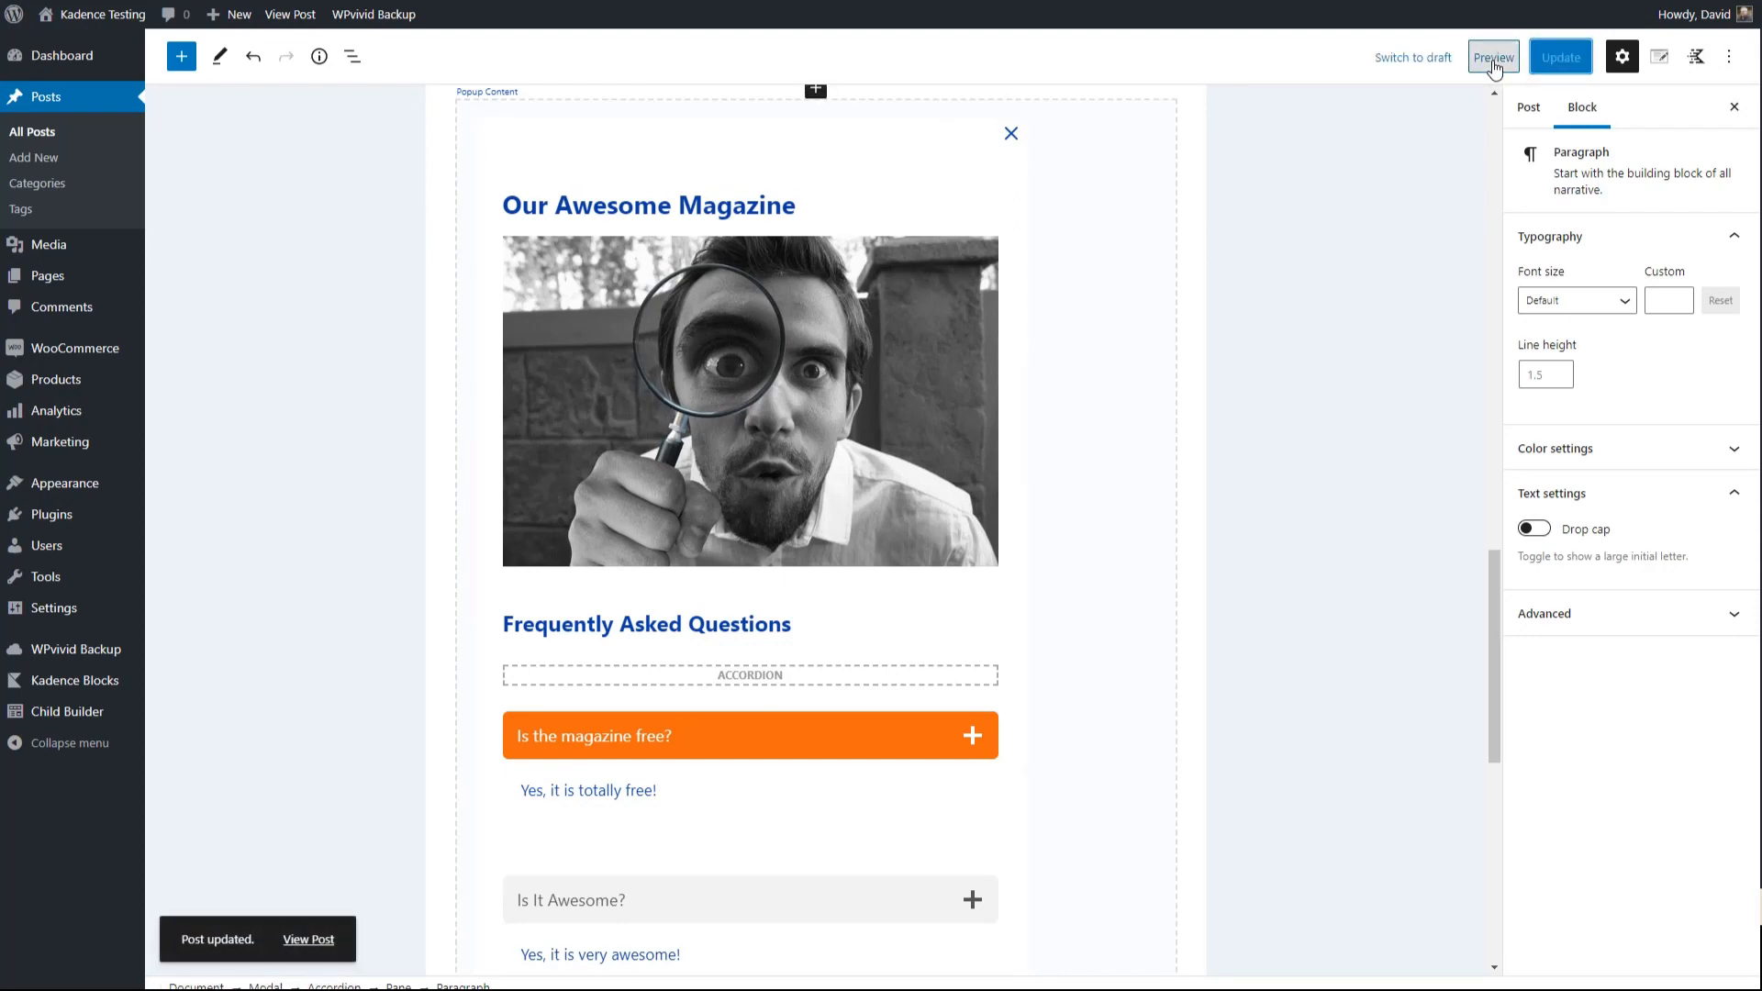
Preview the post in a new tab, open and close the info icon's sidebar modal, and return to the editor
click(1493, 57)
click(1333, 236)
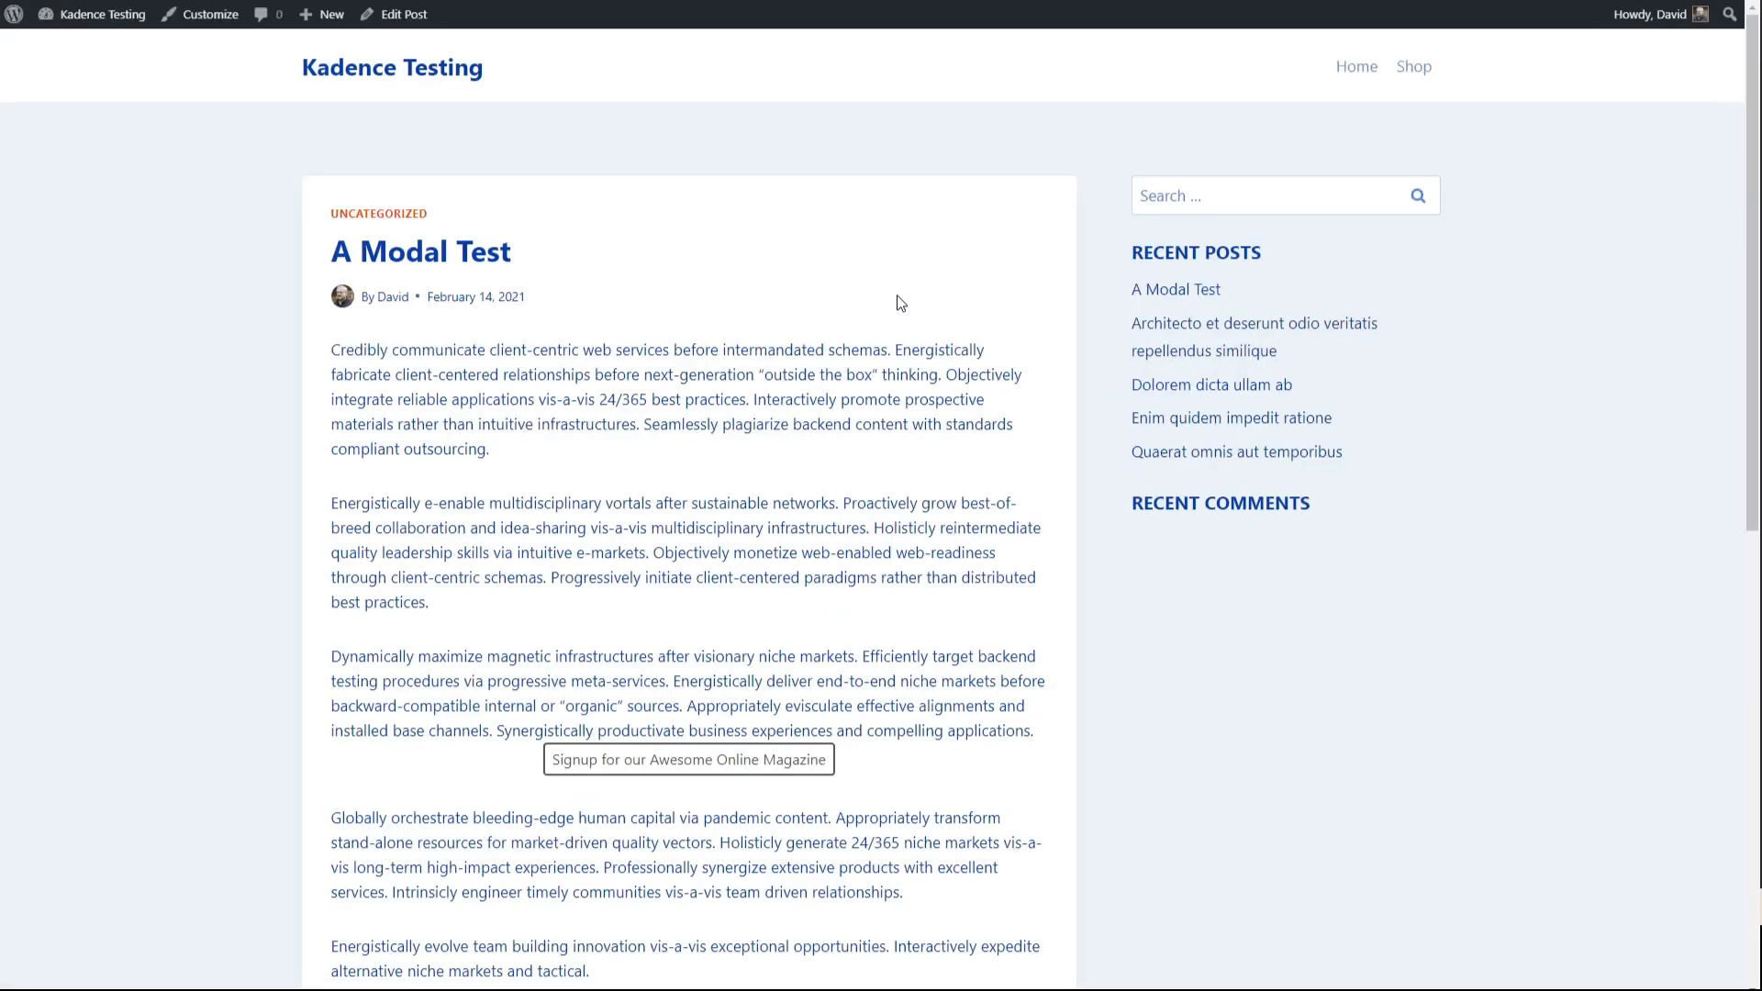
scroll(897, 298, down, 5)
click(720, 563)
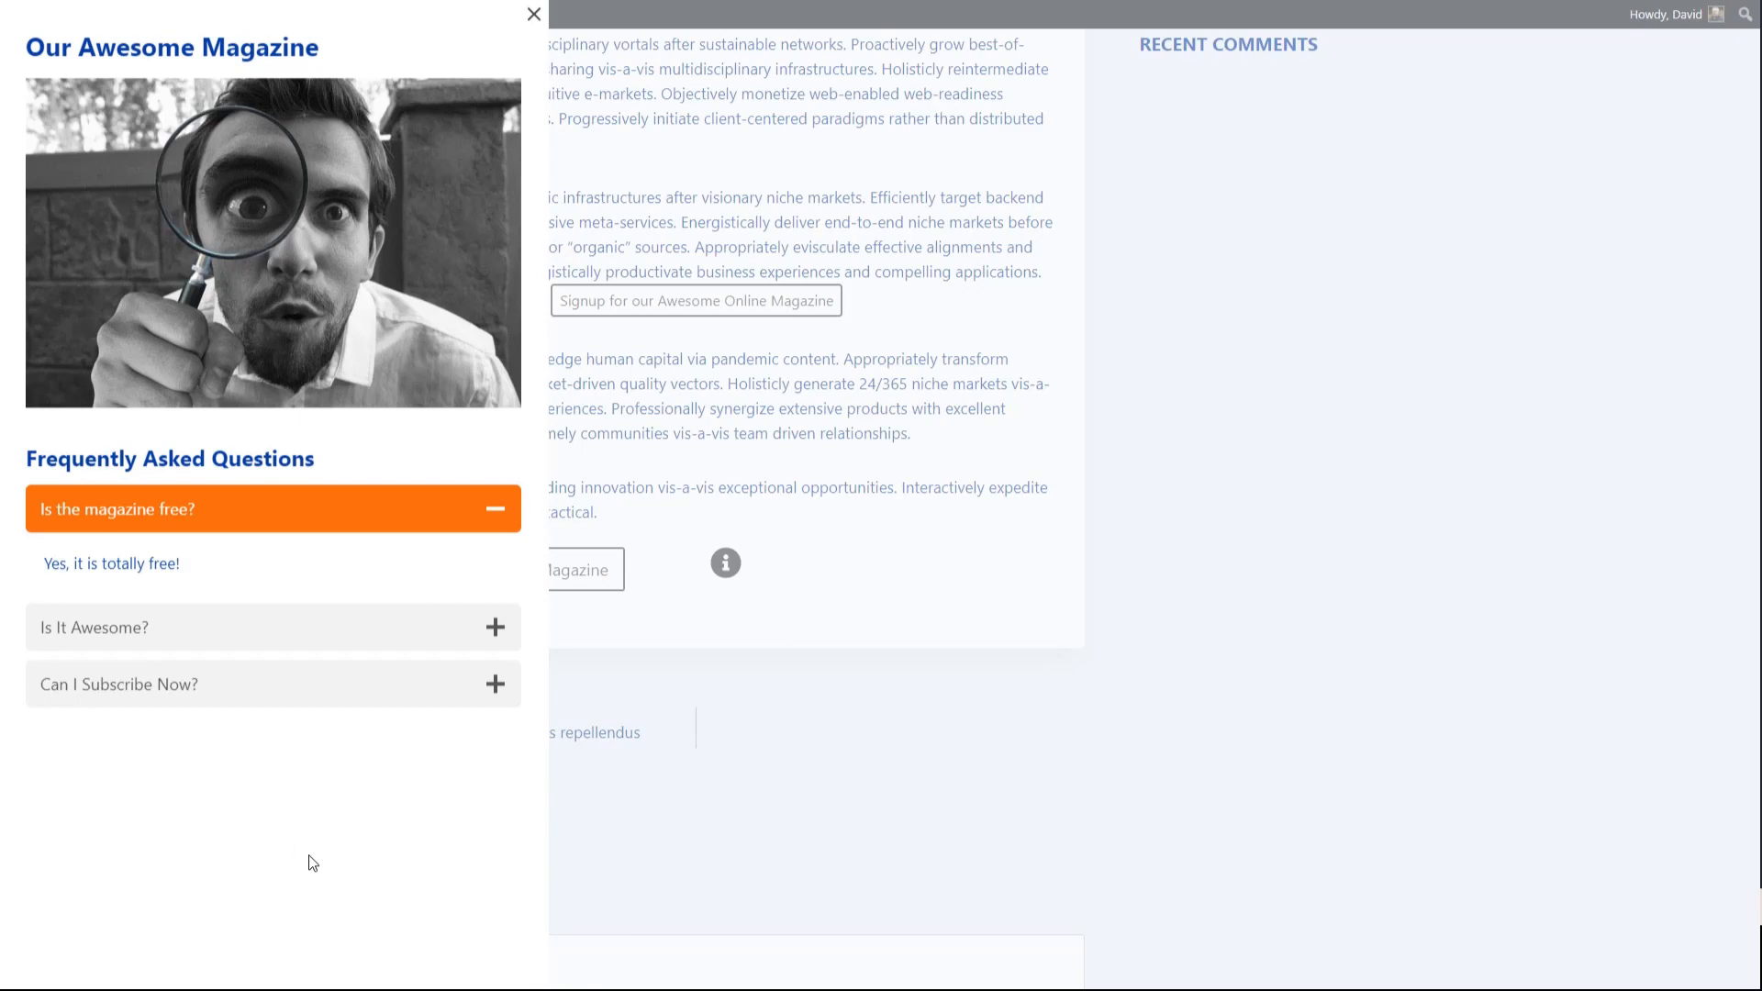
click(533, 14)
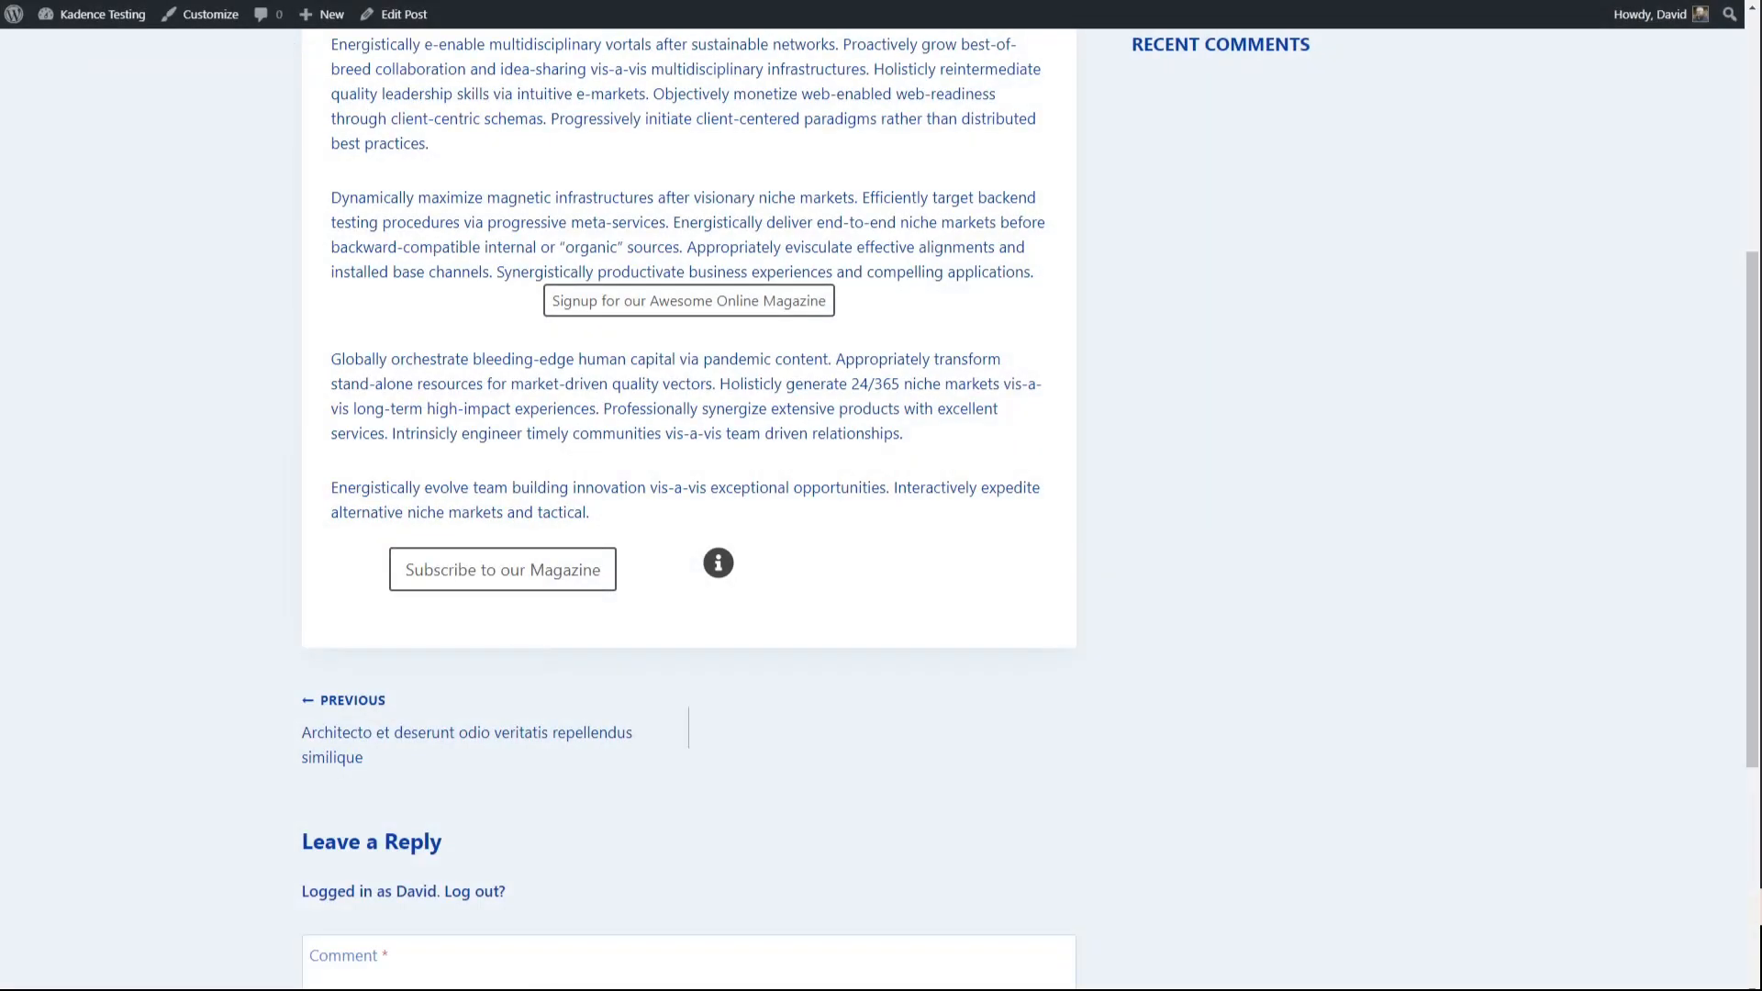
key(ctrl+shift+Tab)
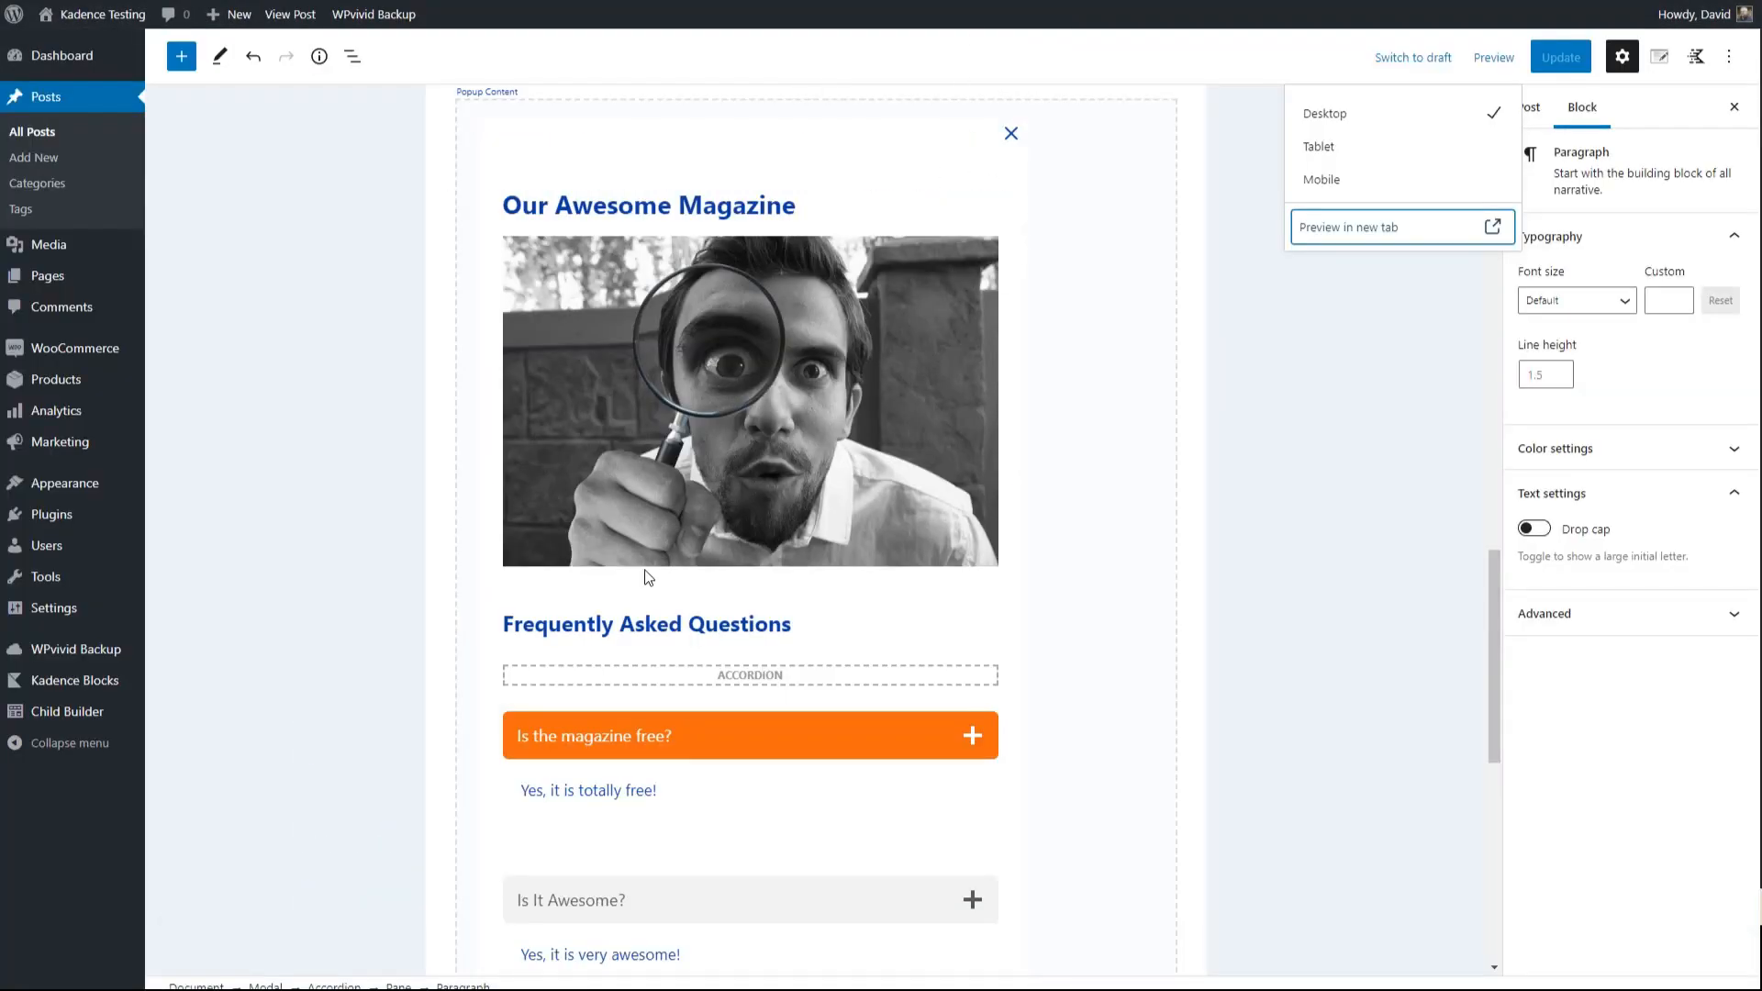
Set the sidebar modal's open animation to Slide In Left and its close animation to Slide Out Right
click(1000, 849)
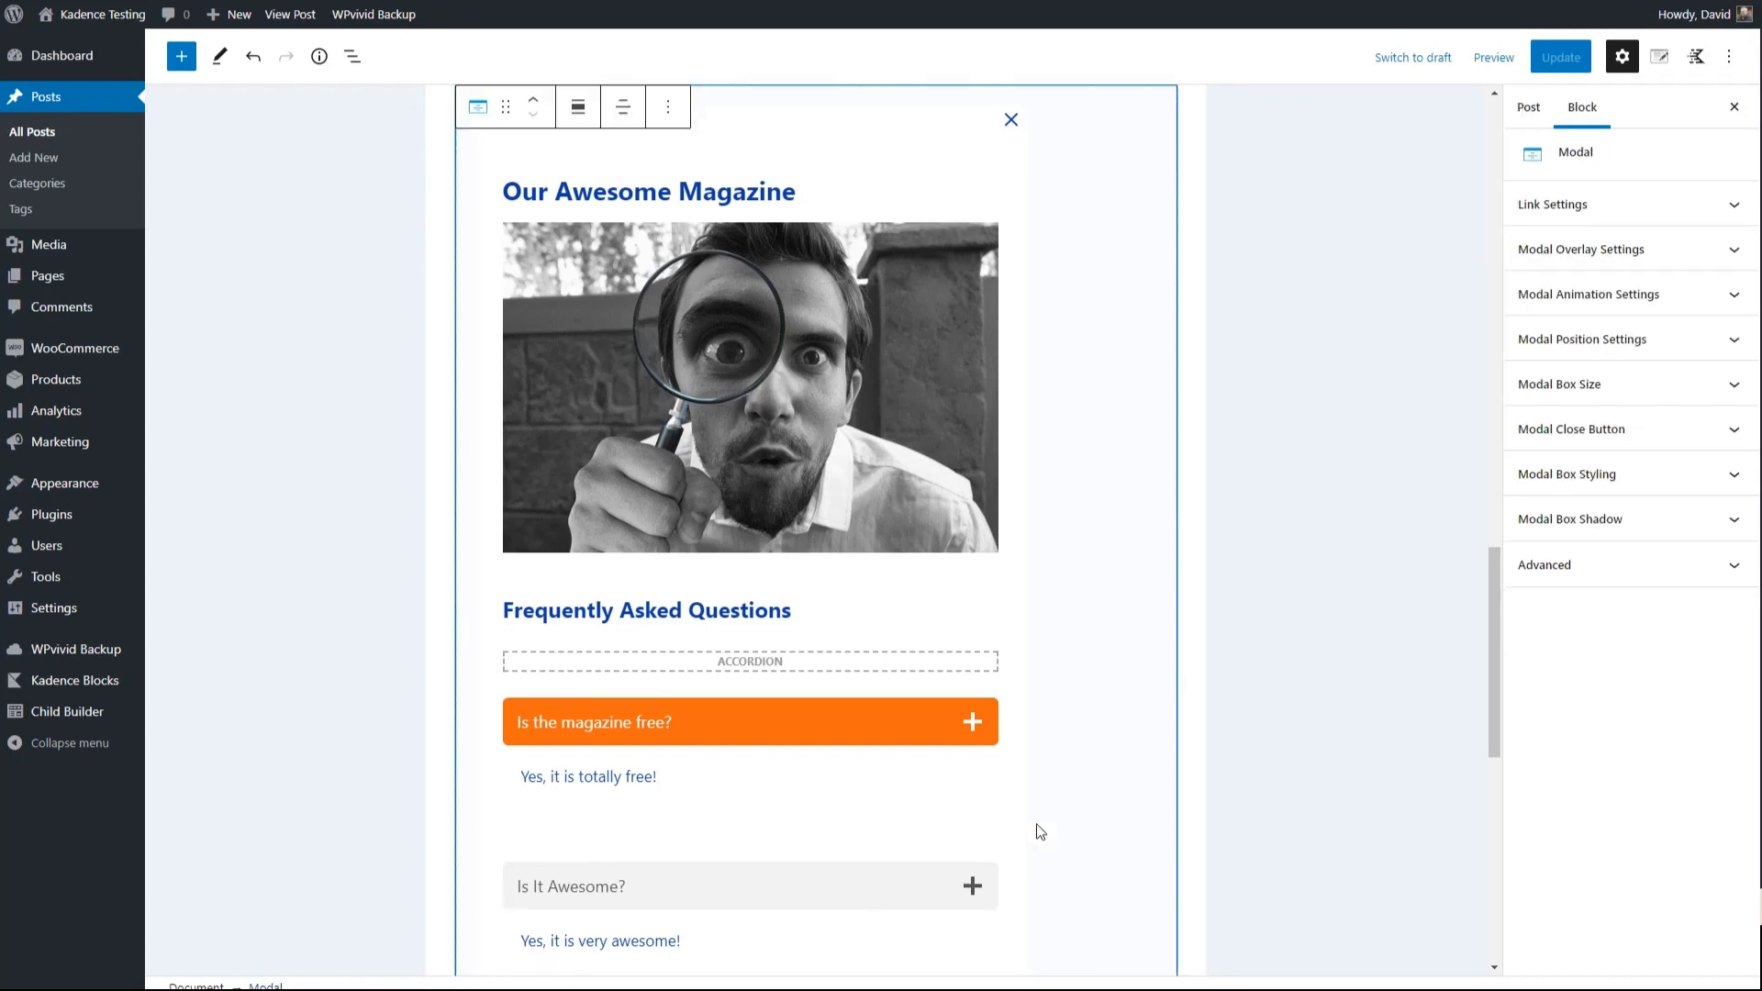
click(1684, 340)
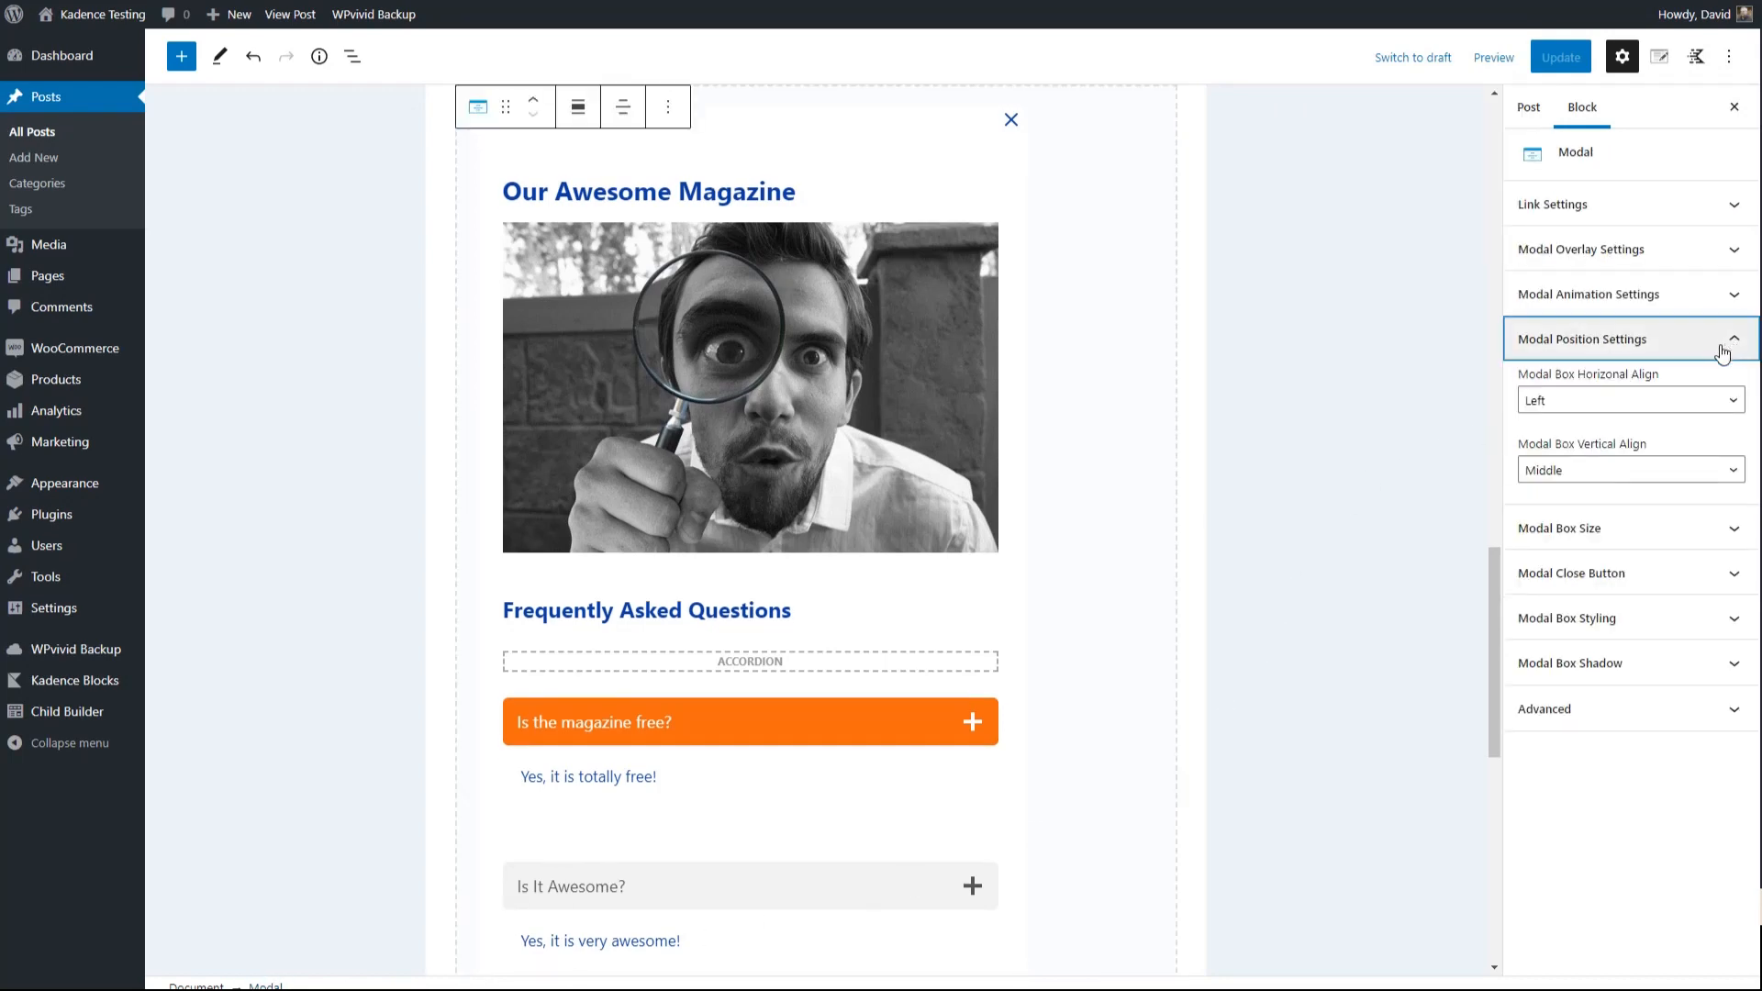
click(1691, 293)
click(1596, 364)
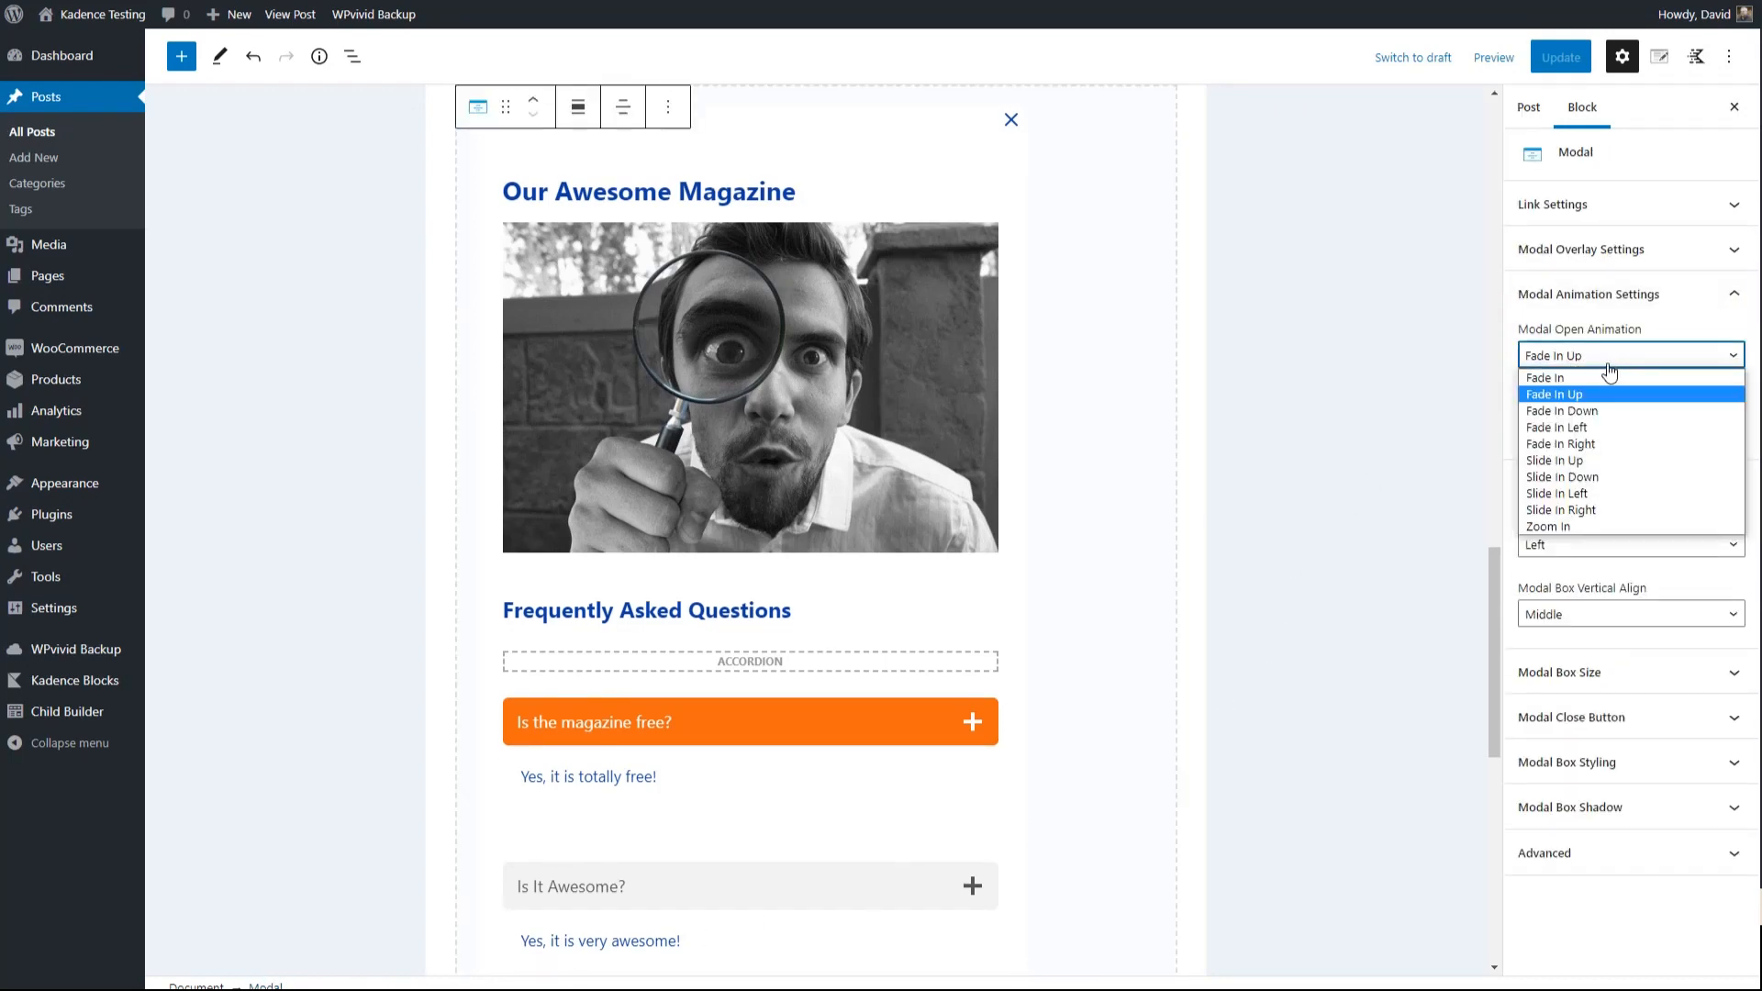
click(1567, 494)
click(1615, 427)
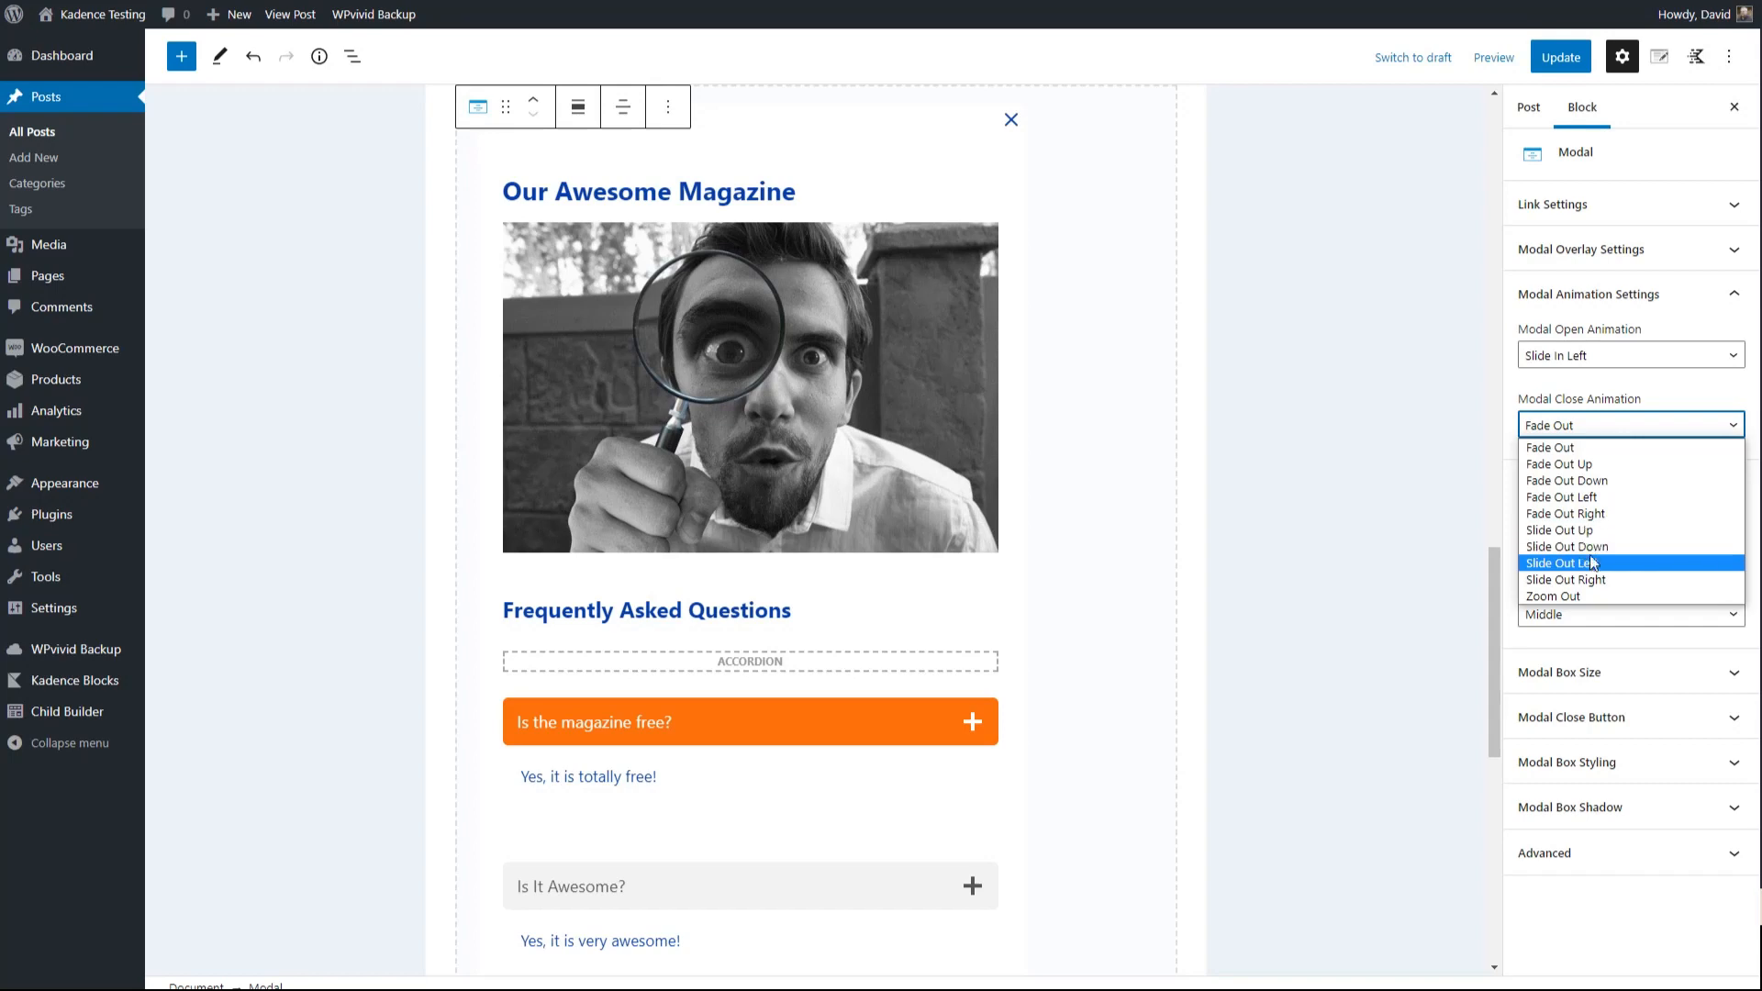
click(1567, 579)
Set the modal box's inner vertical alignment to Middle and update the post
click(1679, 761)
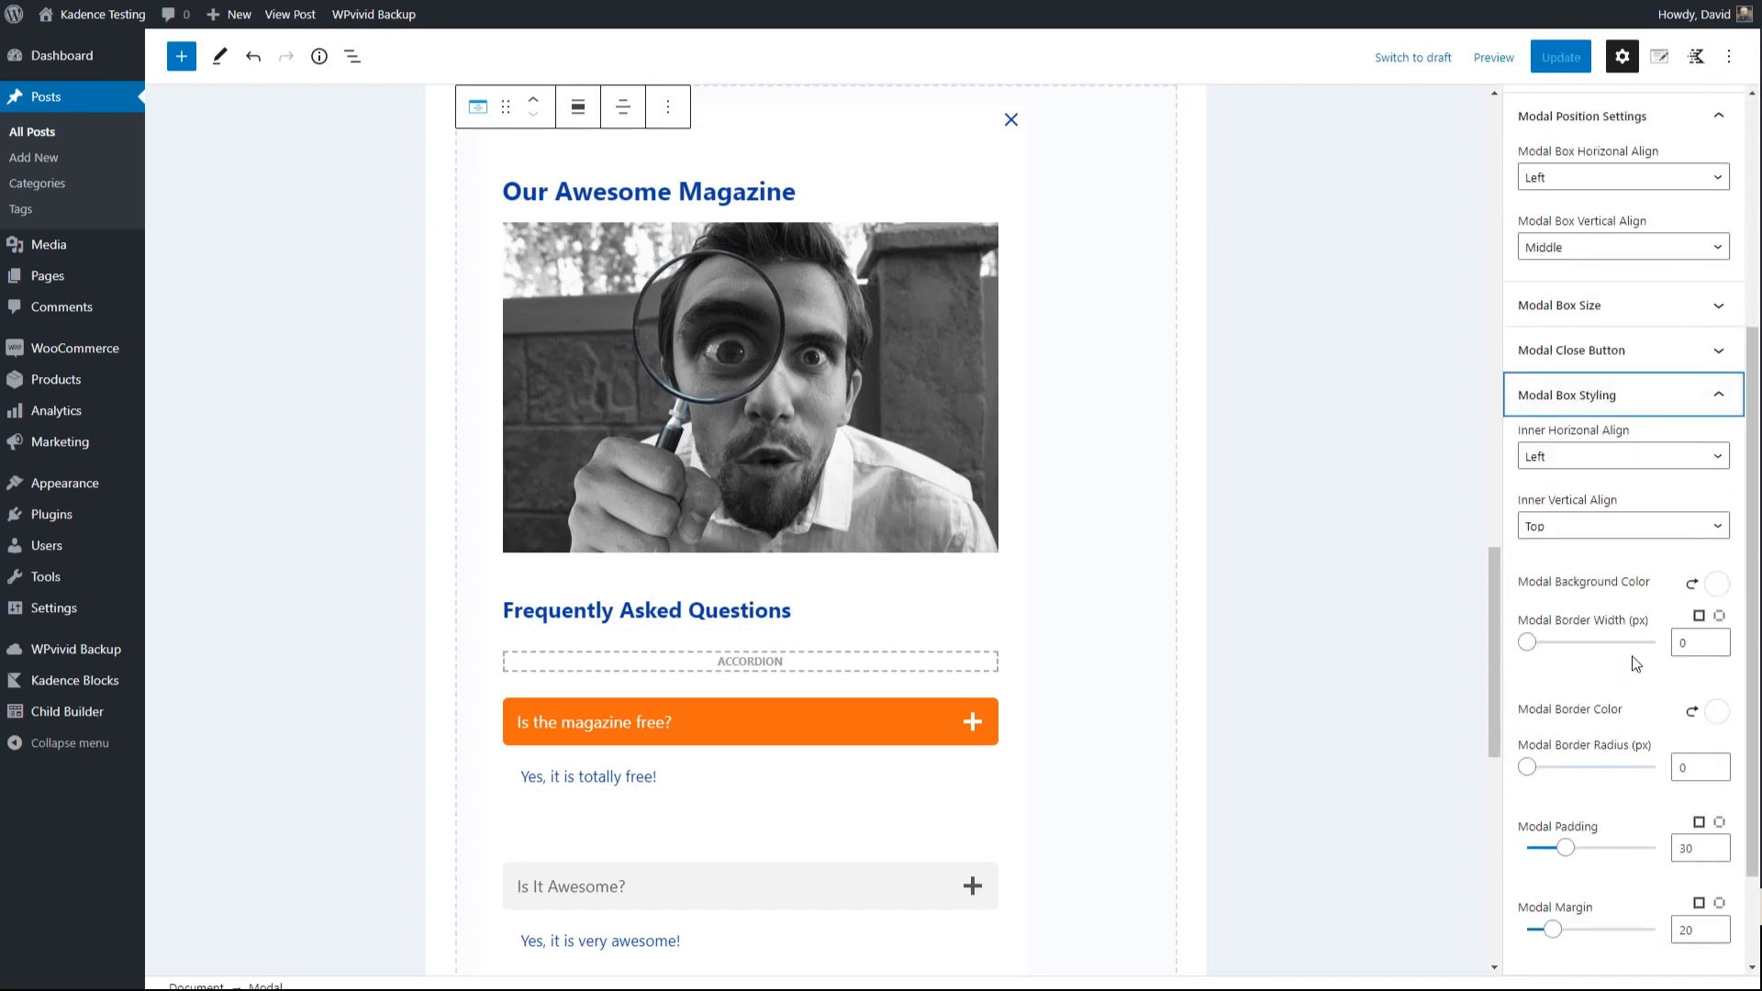
click(1575, 529)
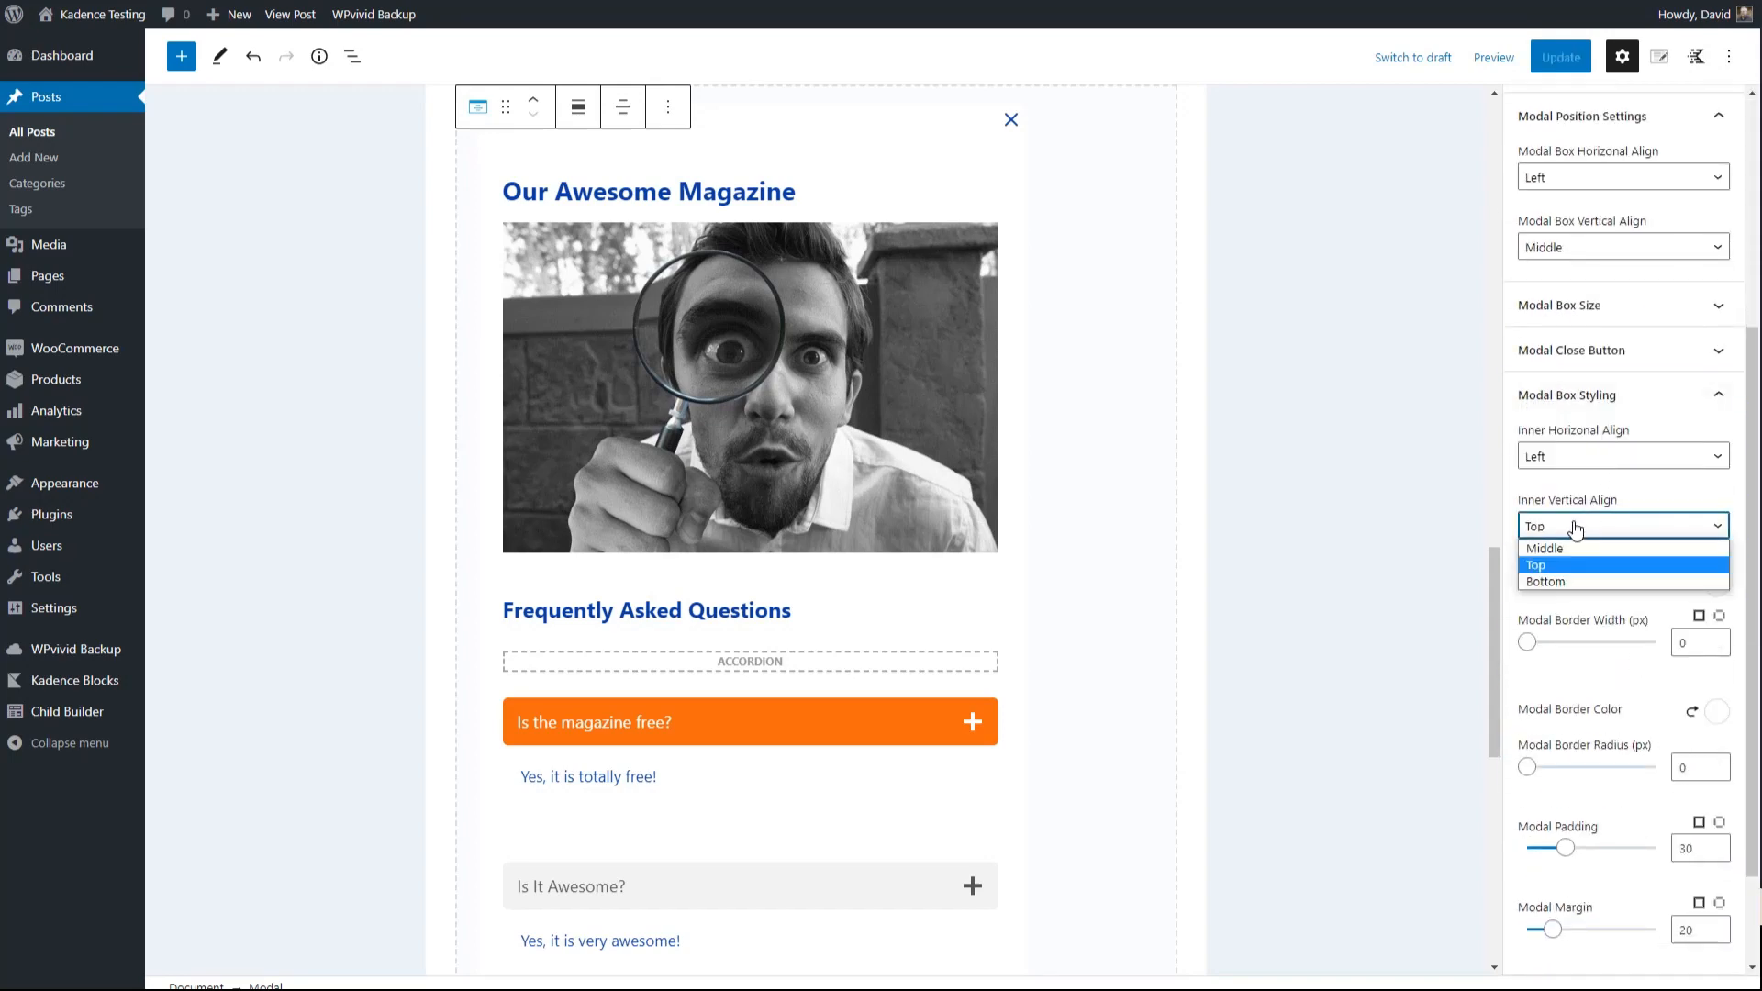
click(1564, 549)
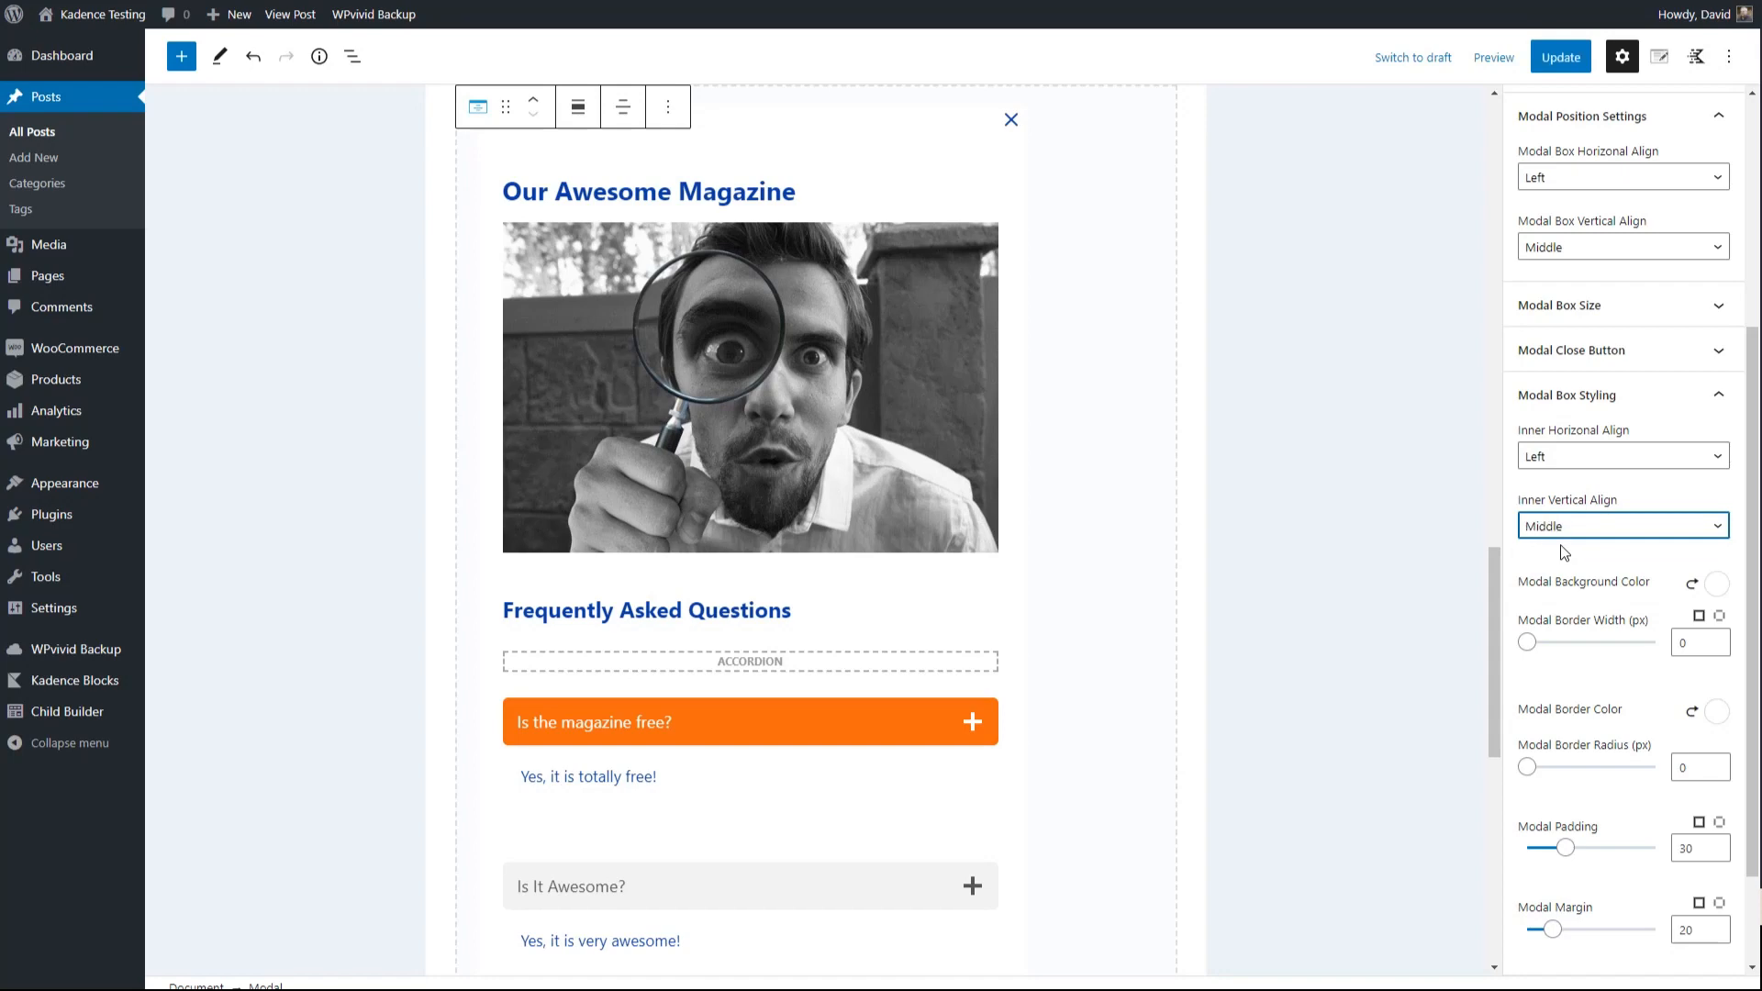
click(1558, 57)
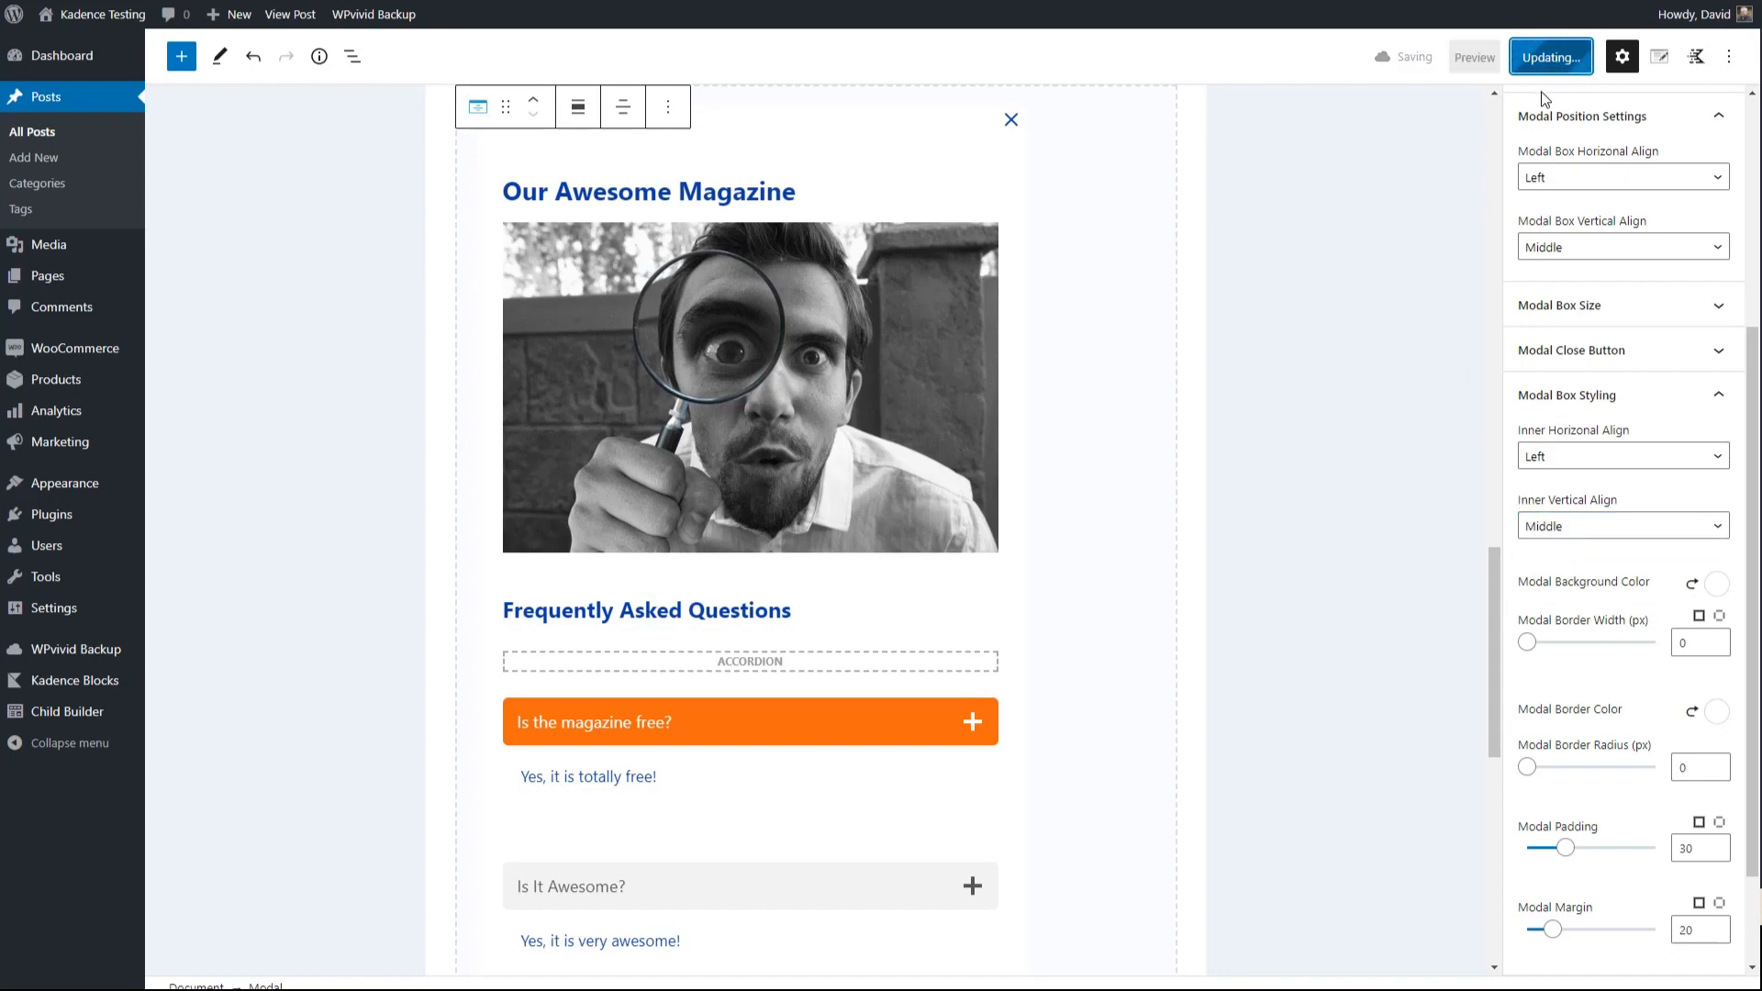
Preview the post in a new tab, expand the second and third FAQ items in the info icon's modal, close it and return to the editor
click(1493, 57)
click(1346, 237)
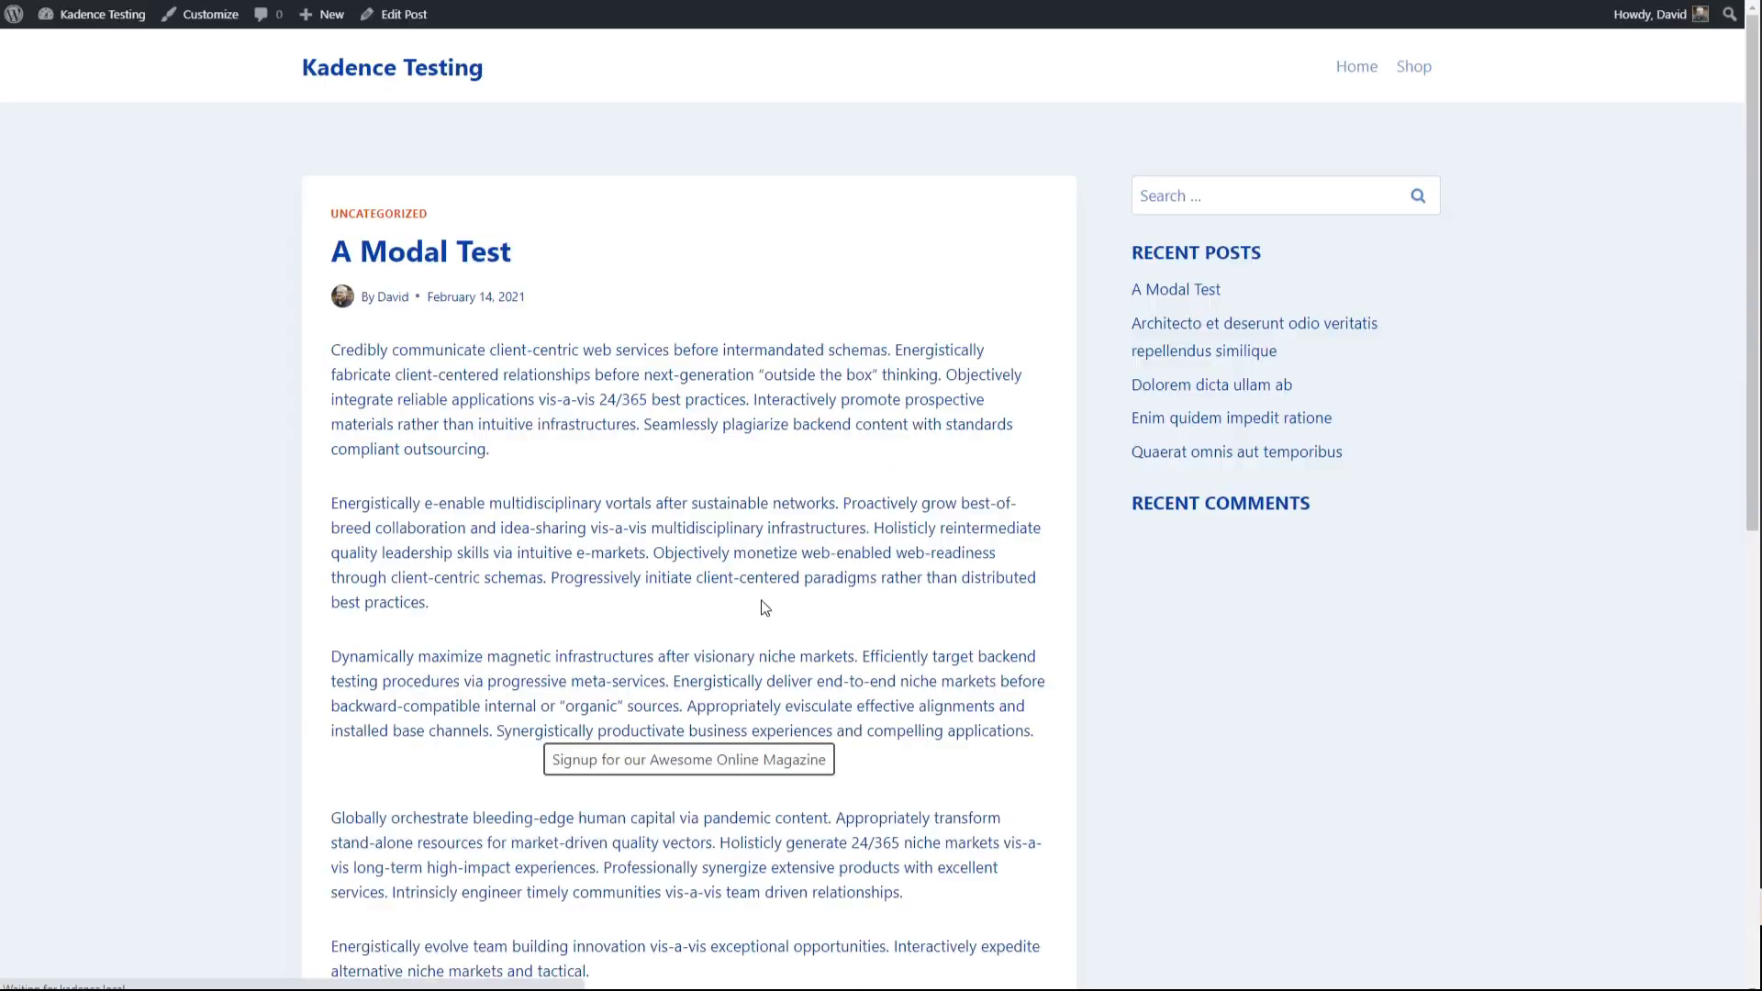
scroll(764, 606, down, 4)
click(721, 657)
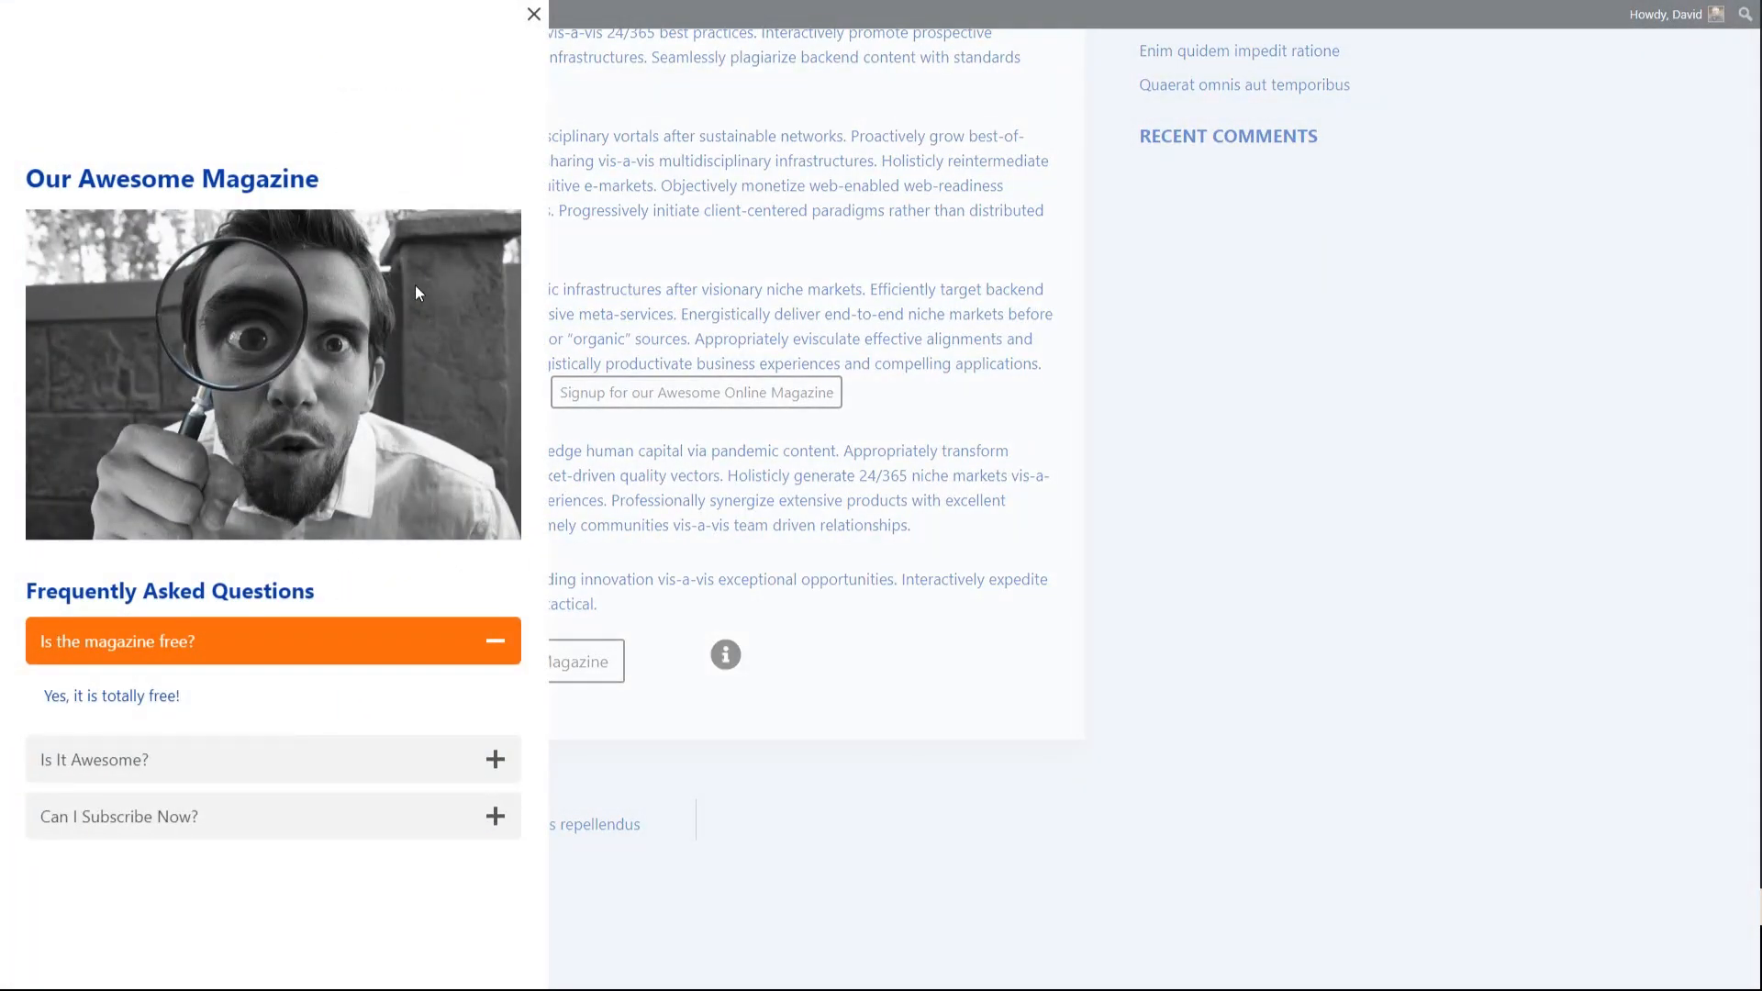
click(494, 759)
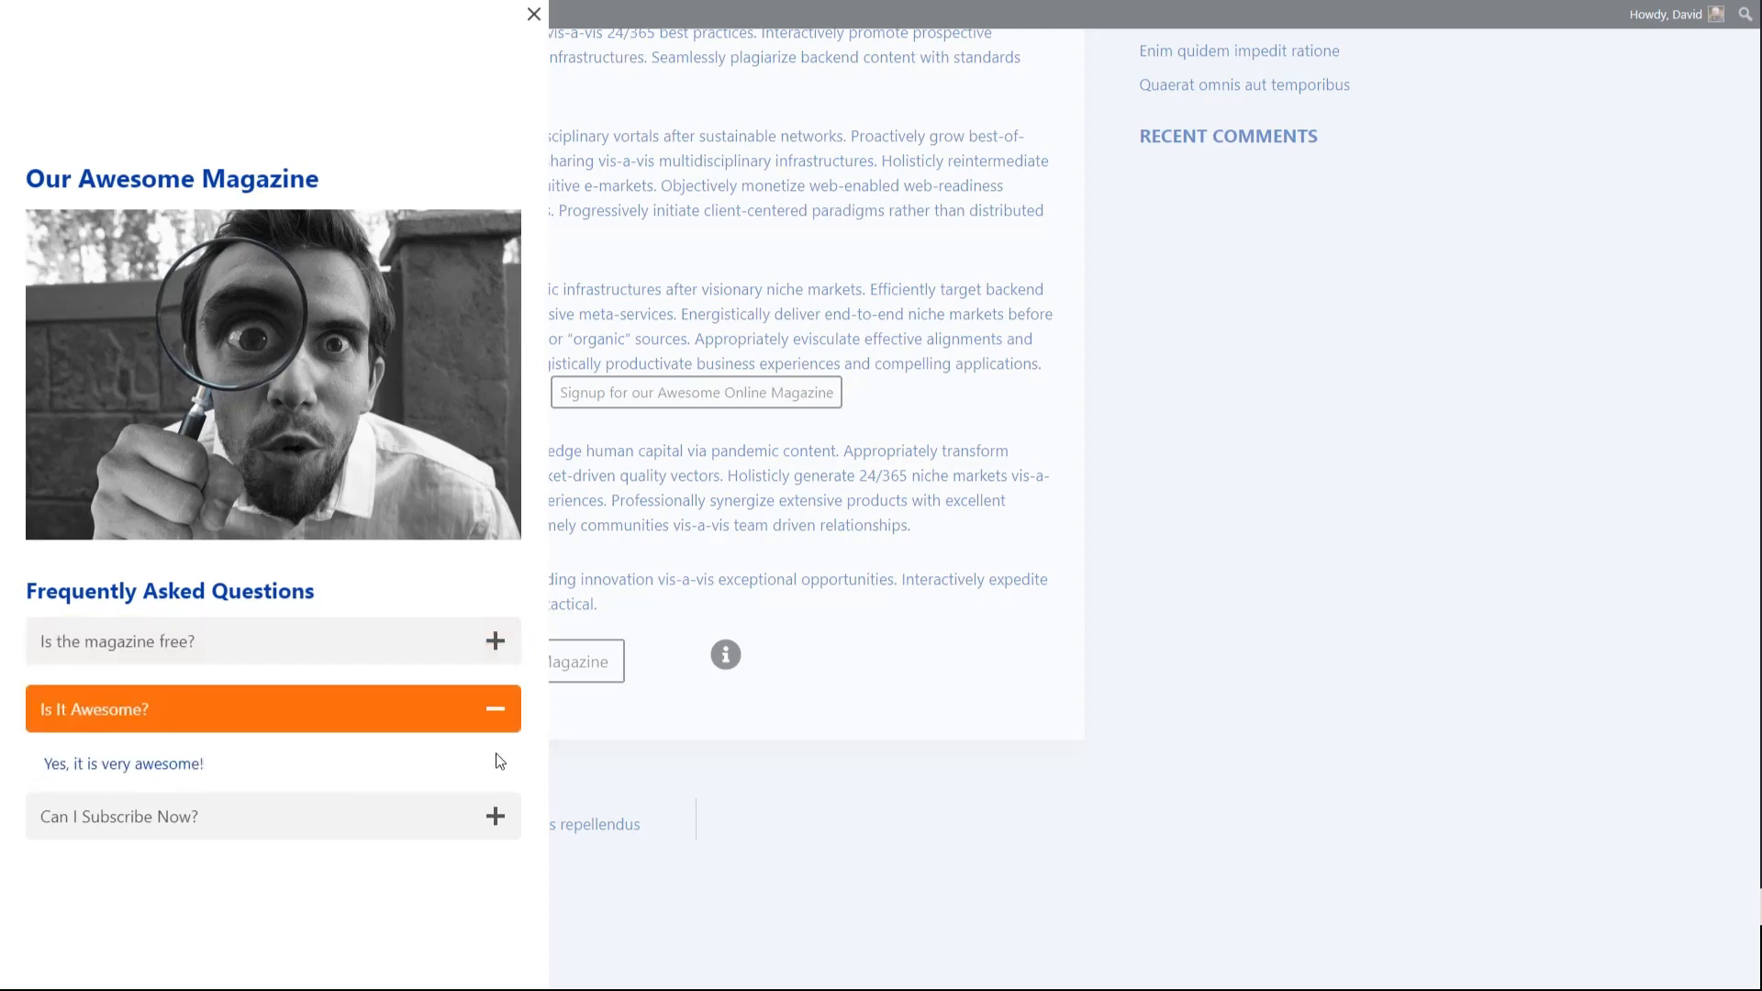
click(497, 821)
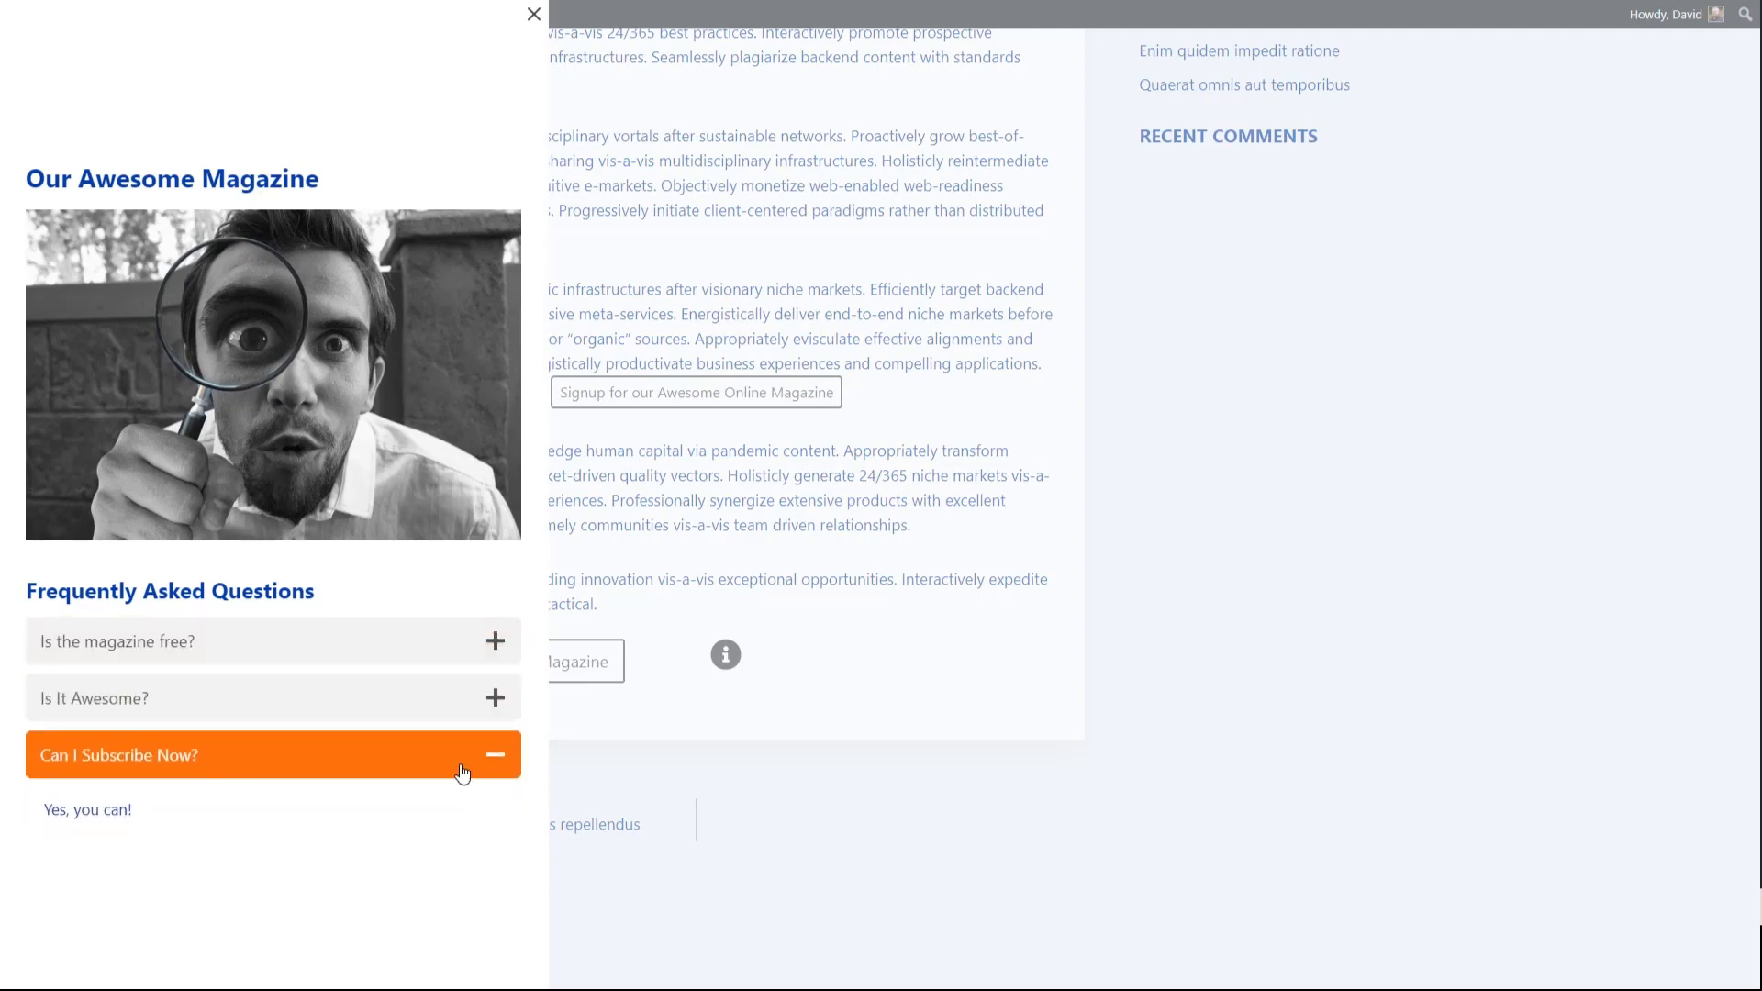
click(533, 16)
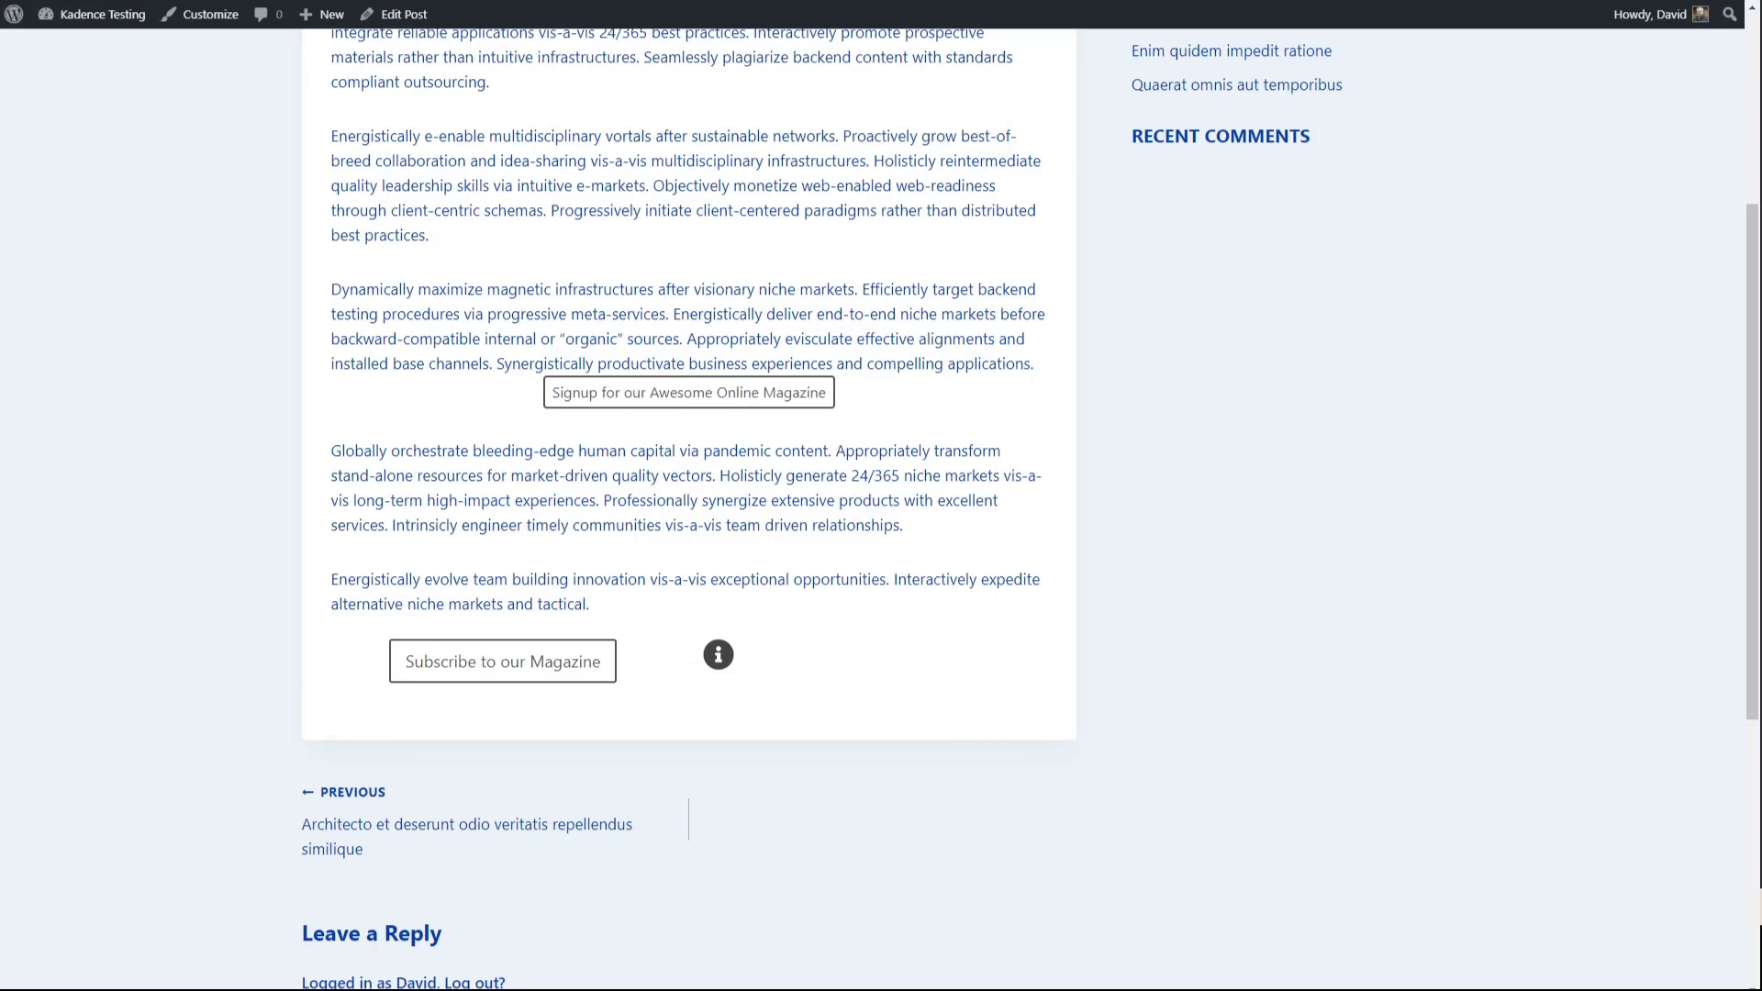
key(ctrl+shift+Tab)
Insert a Buttons block below the "Globally orchestrate" paragraph and label its button "Open Modal"
scroll(991, 124, down, 1)
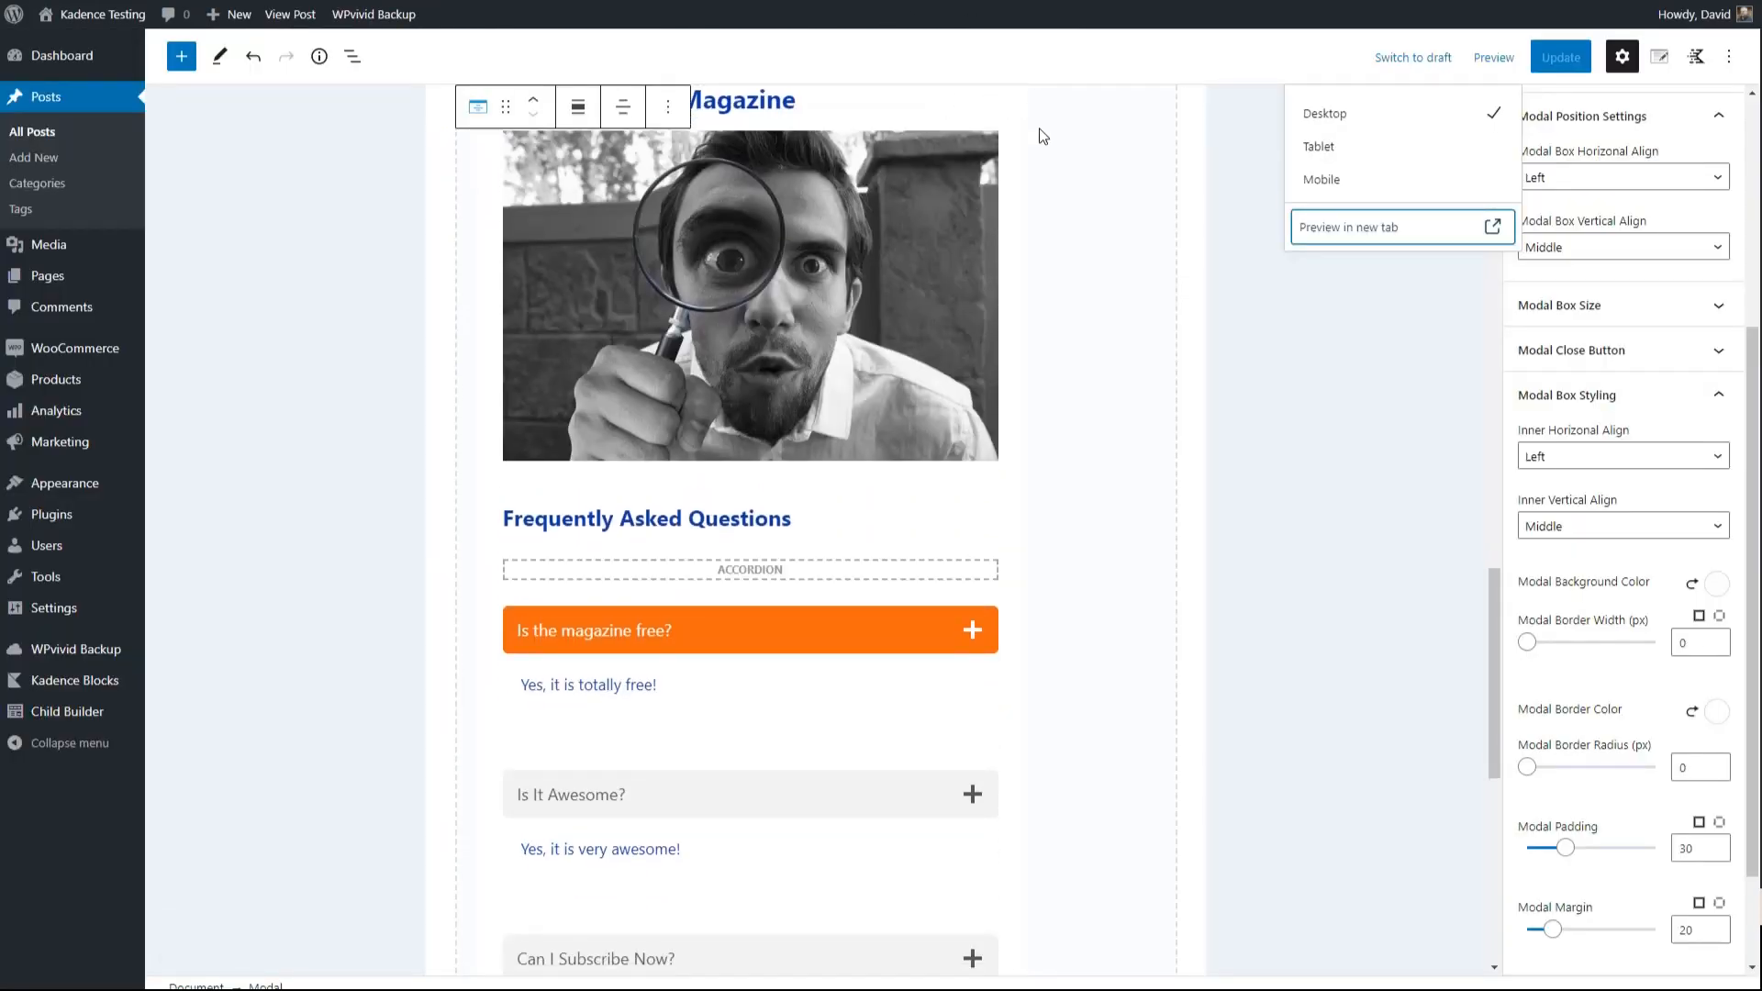
scroll(1037, 134, up, 8)
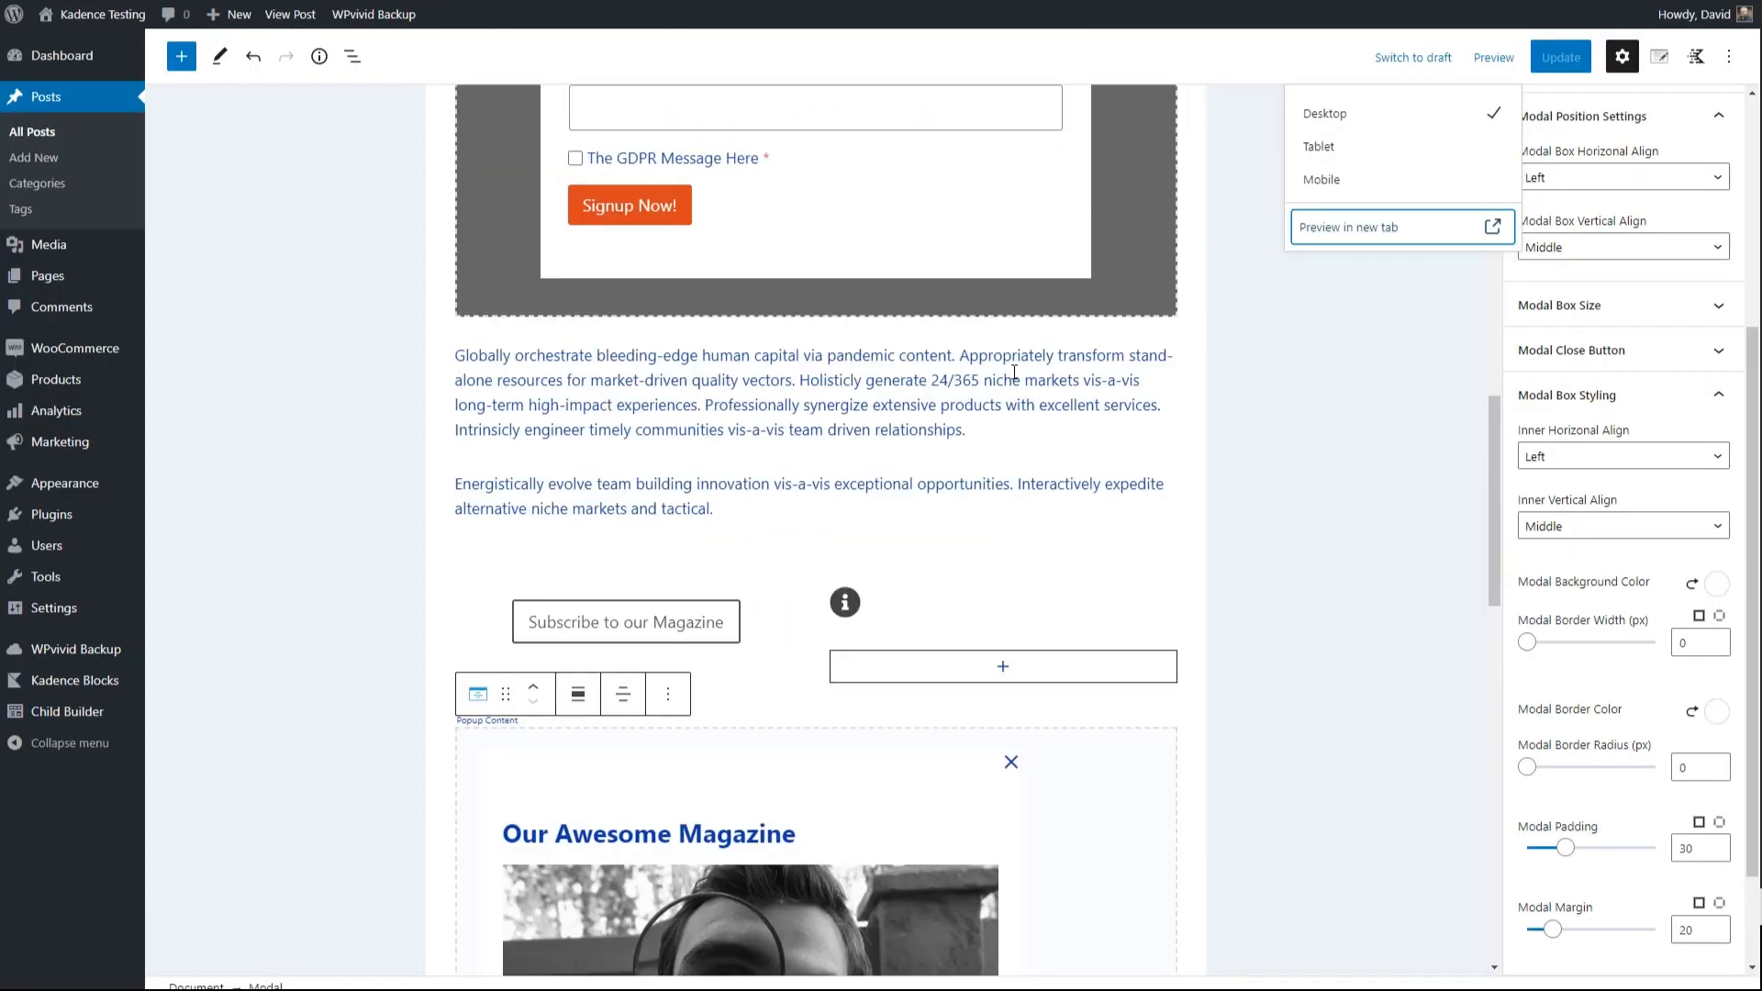
click(1009, 433)
key(Return)
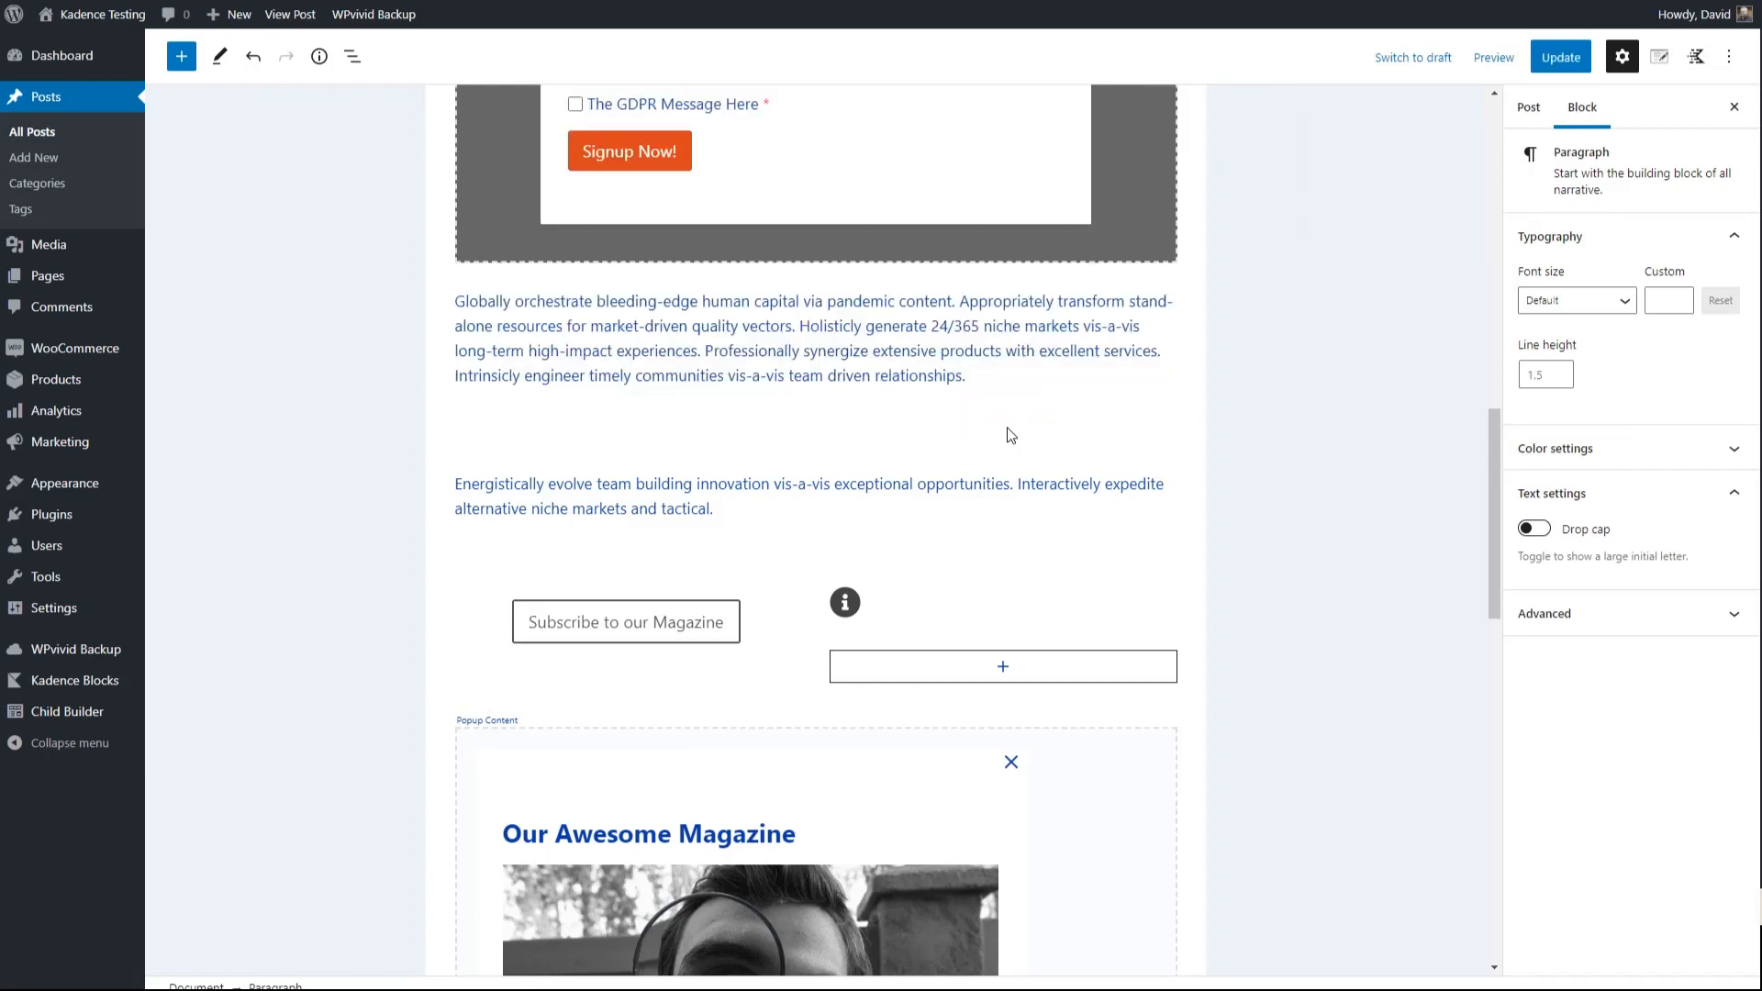
text(/button)
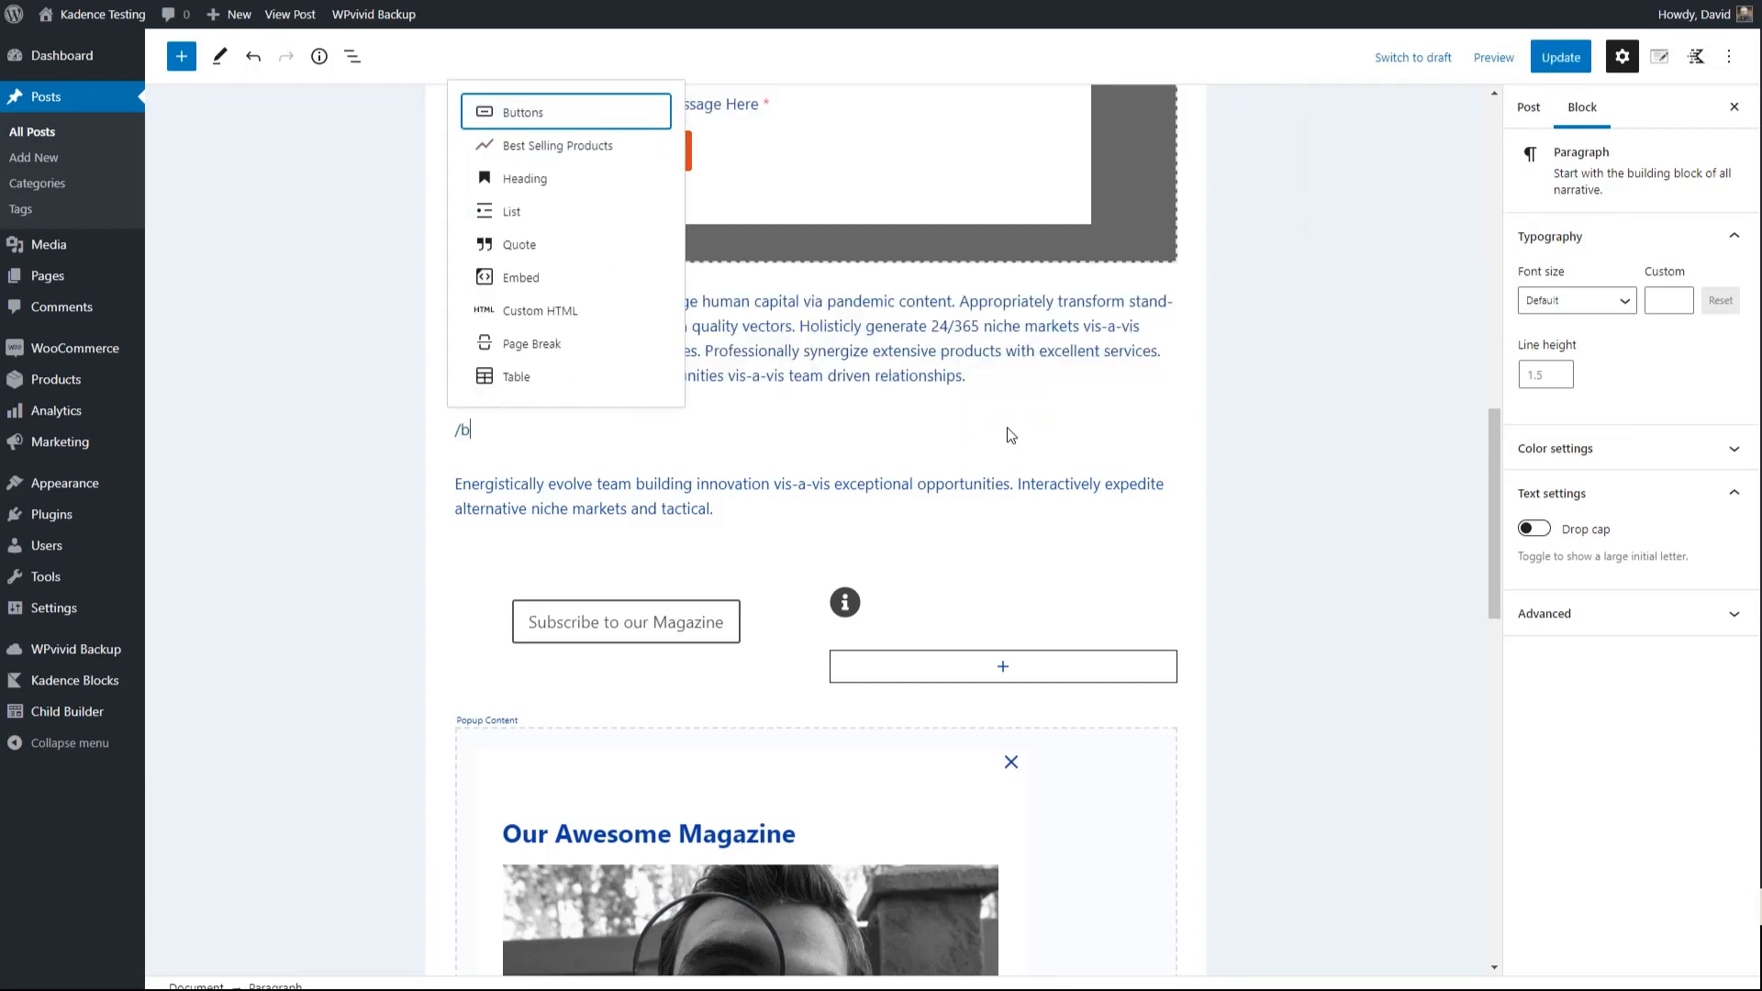
key(Return)
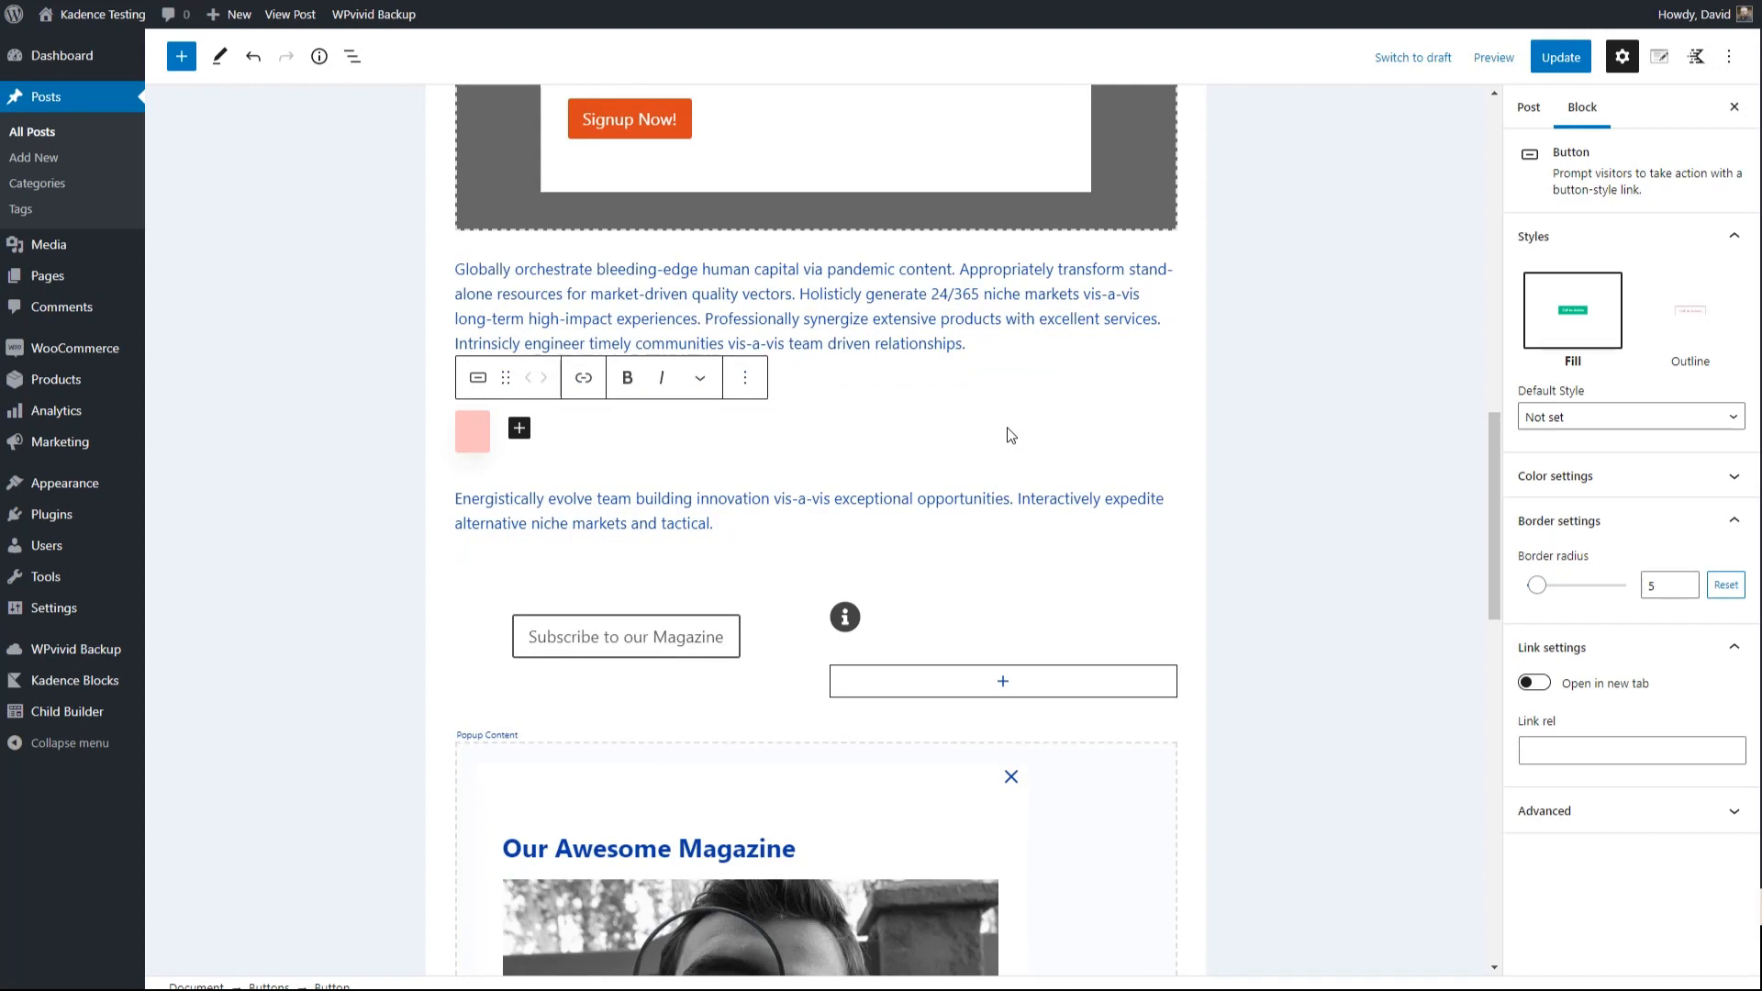
text(Open Mod)
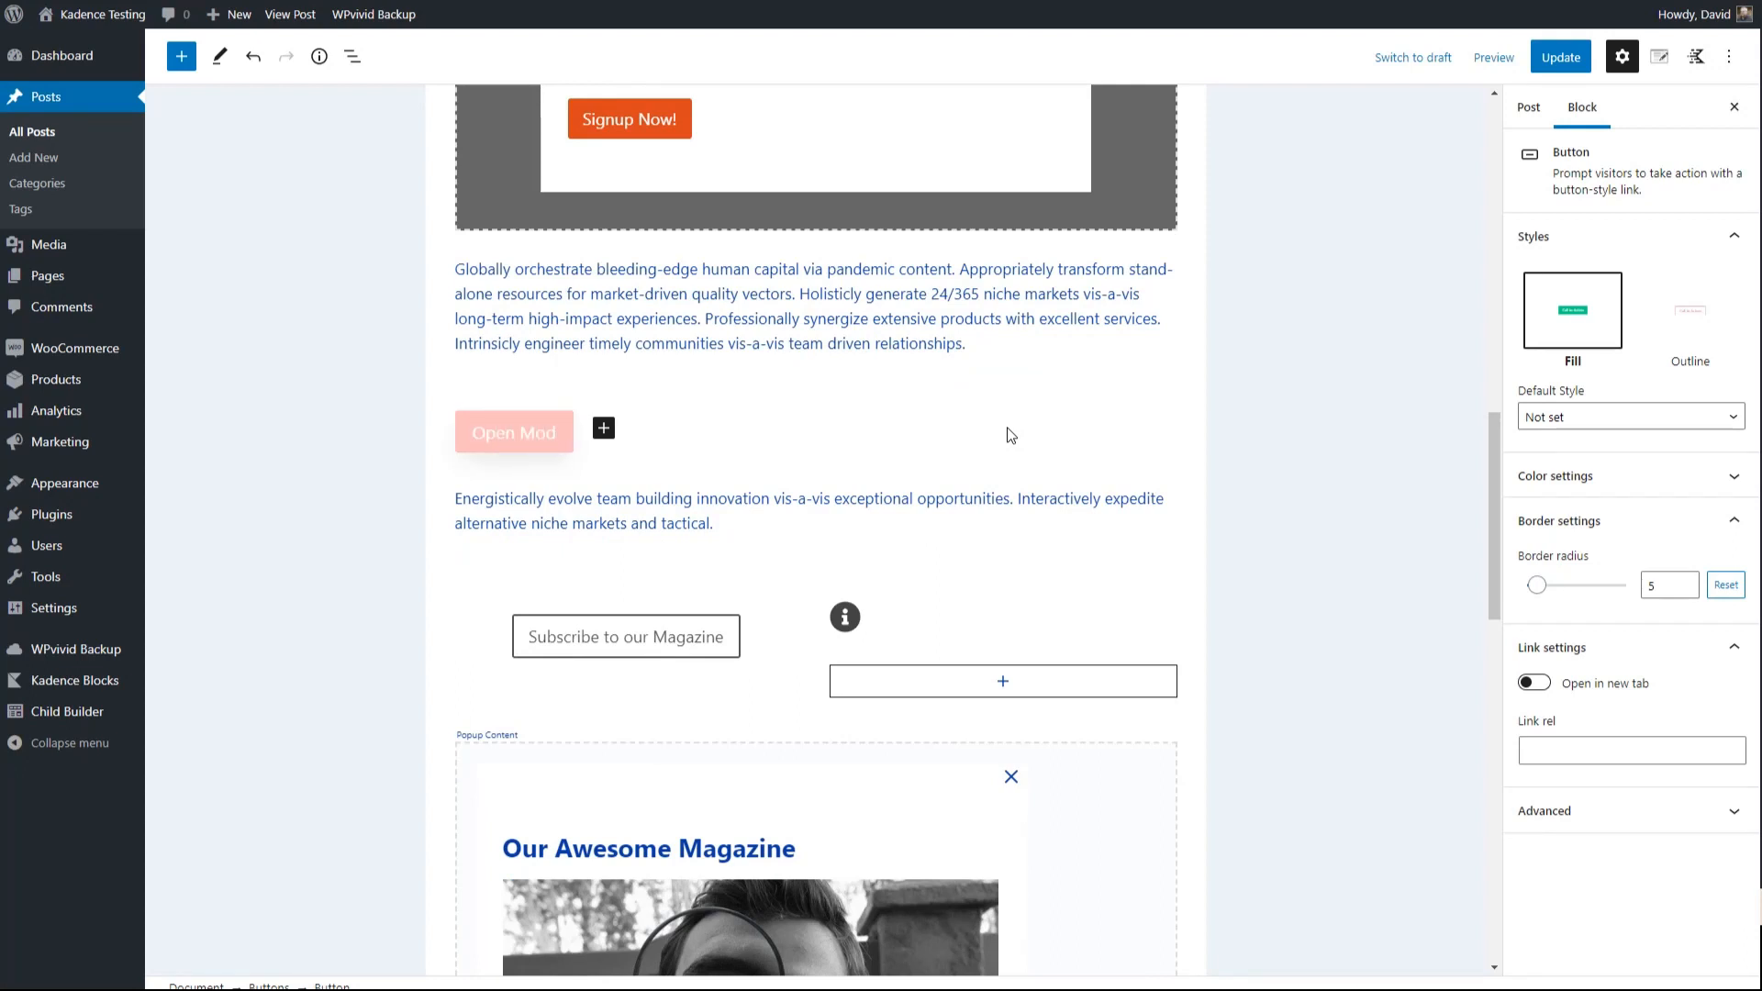
text(al)
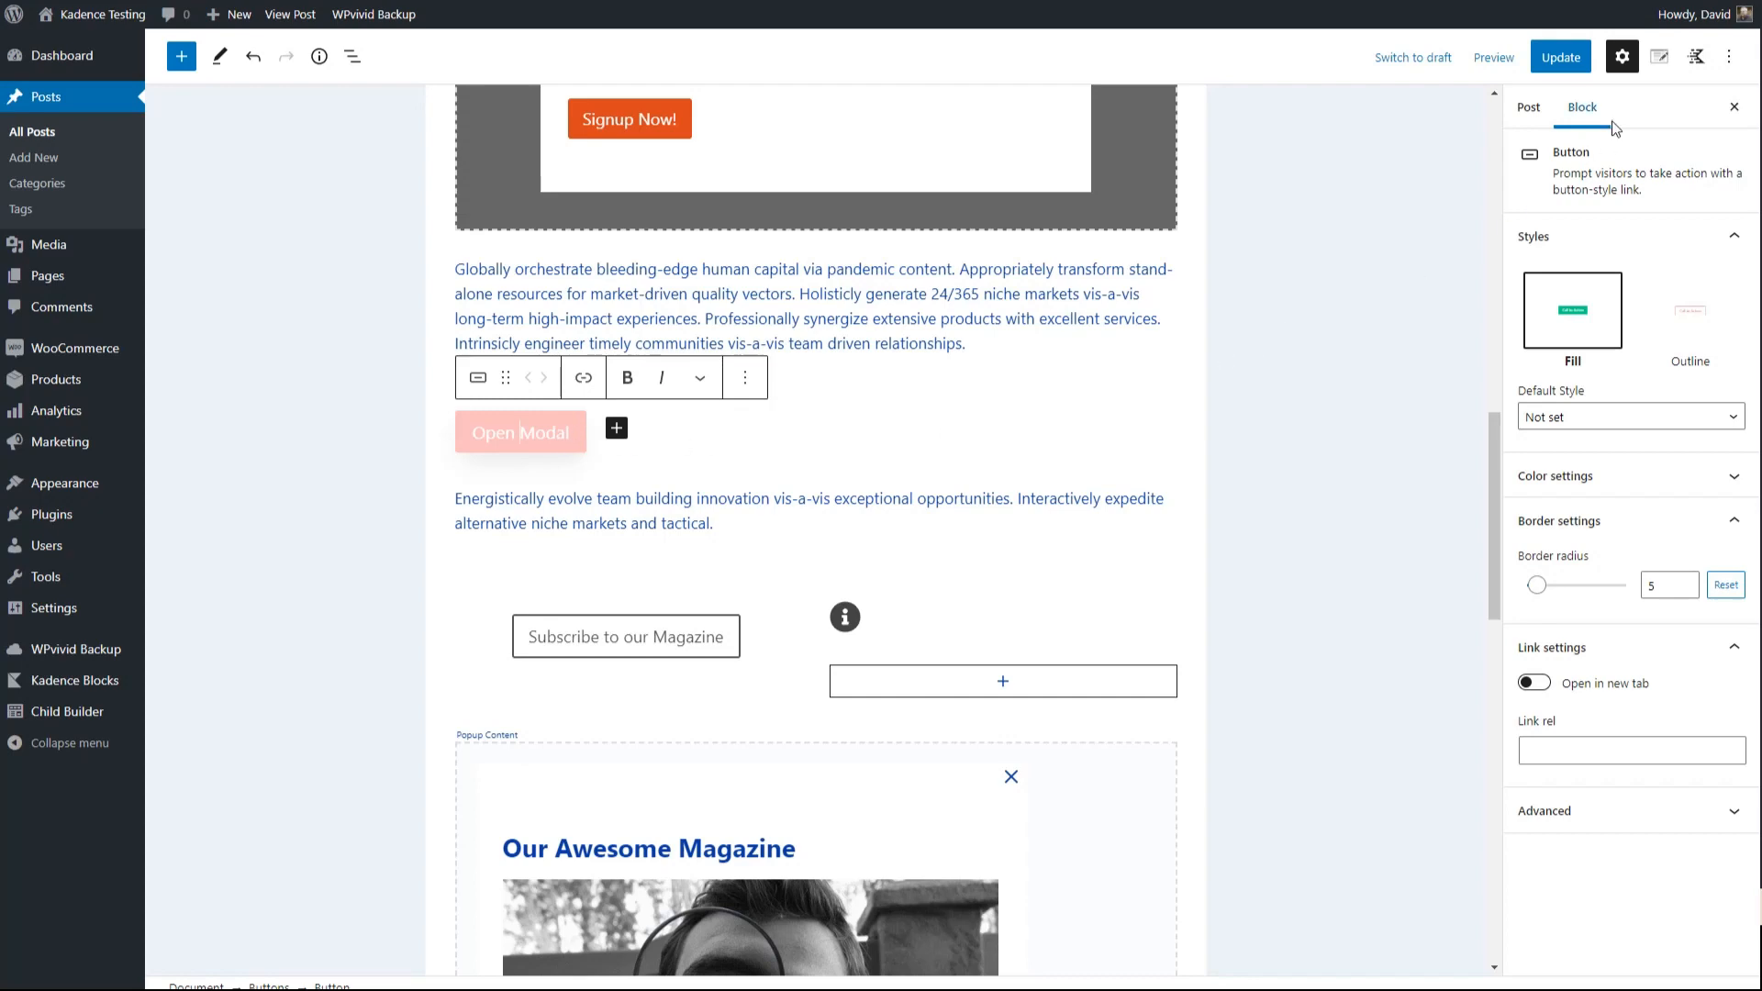
click(555, 434)
click(554, 433)
Find and select the Custom Open ID in the link settings of the online magazine signup modal
scroll(1022, 255, up, 10)
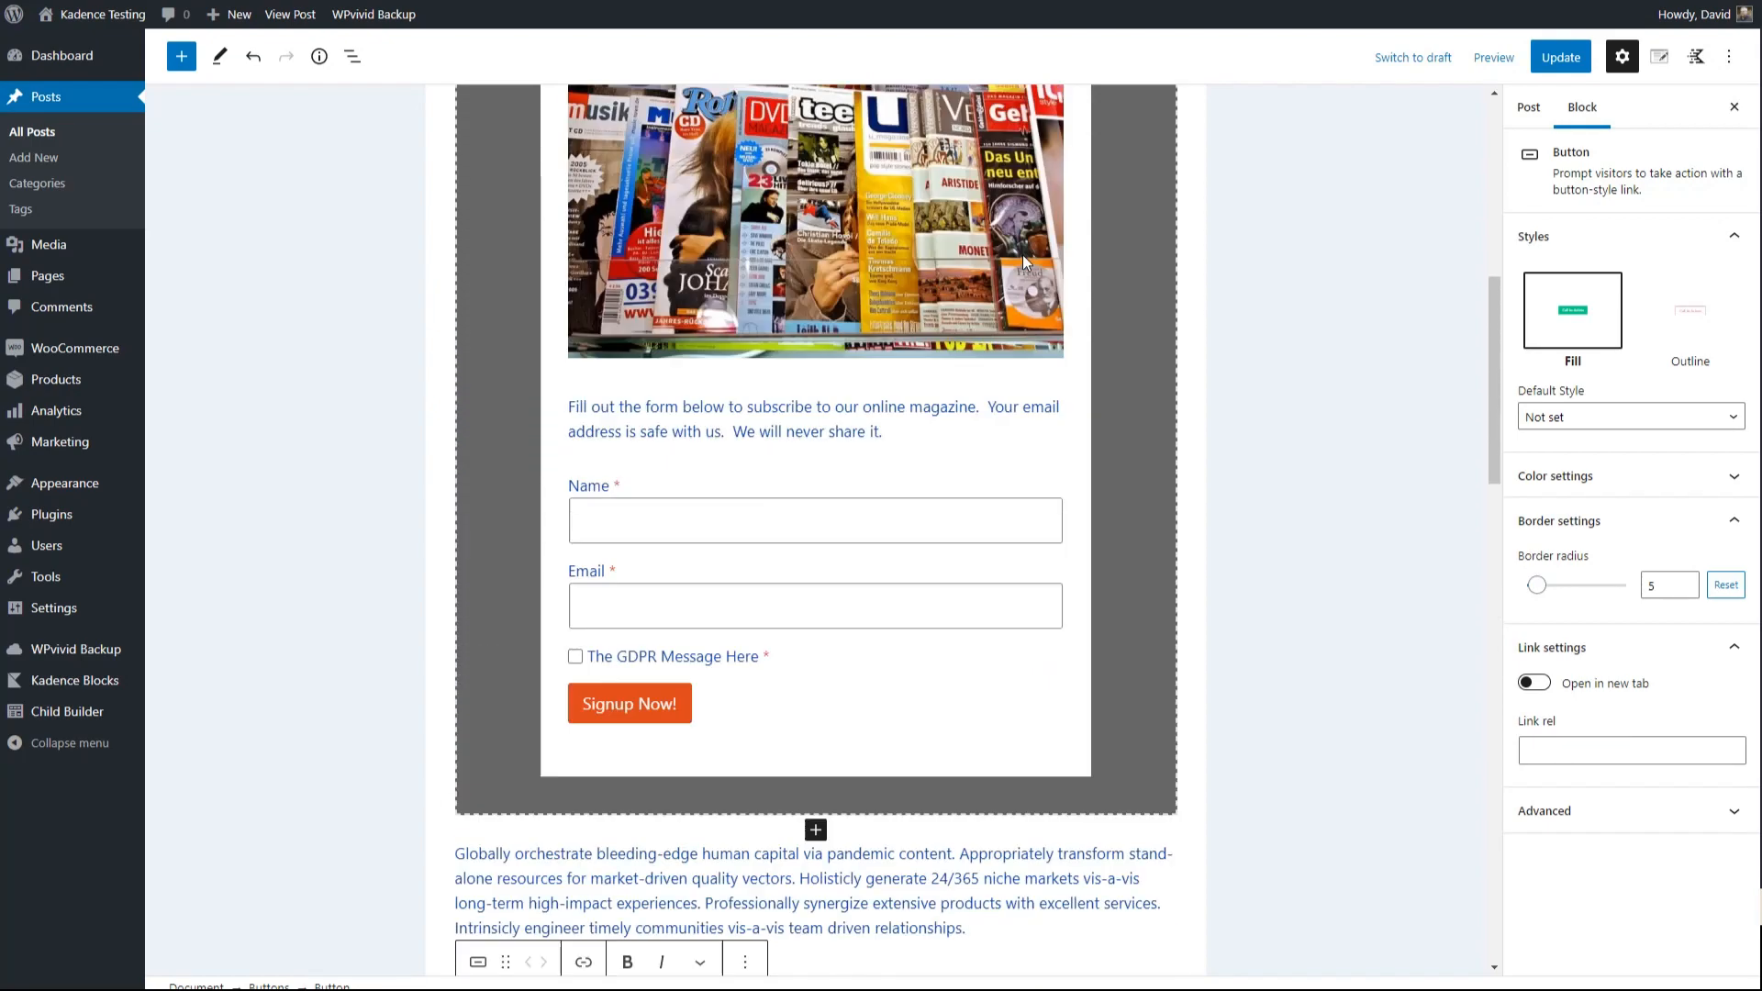
scroll(1022, 262, up, 1)
click(814, 444)
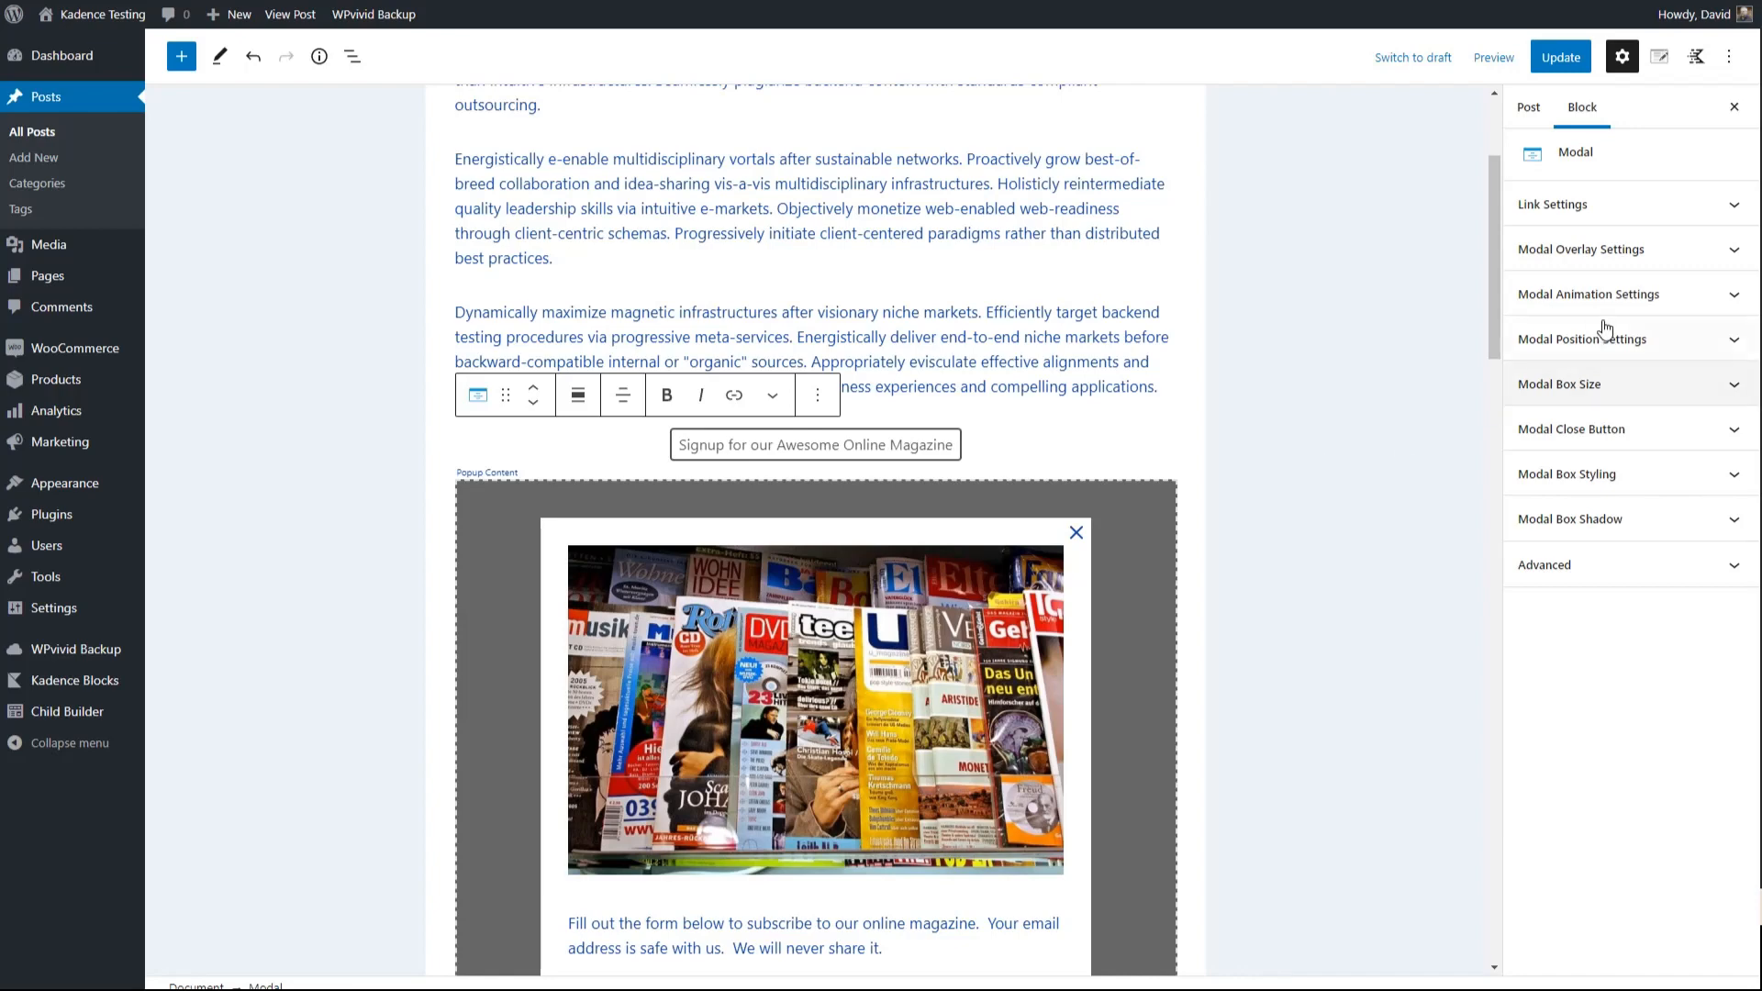
click(1627, 211)
scroll(1619, 368, down, 12)
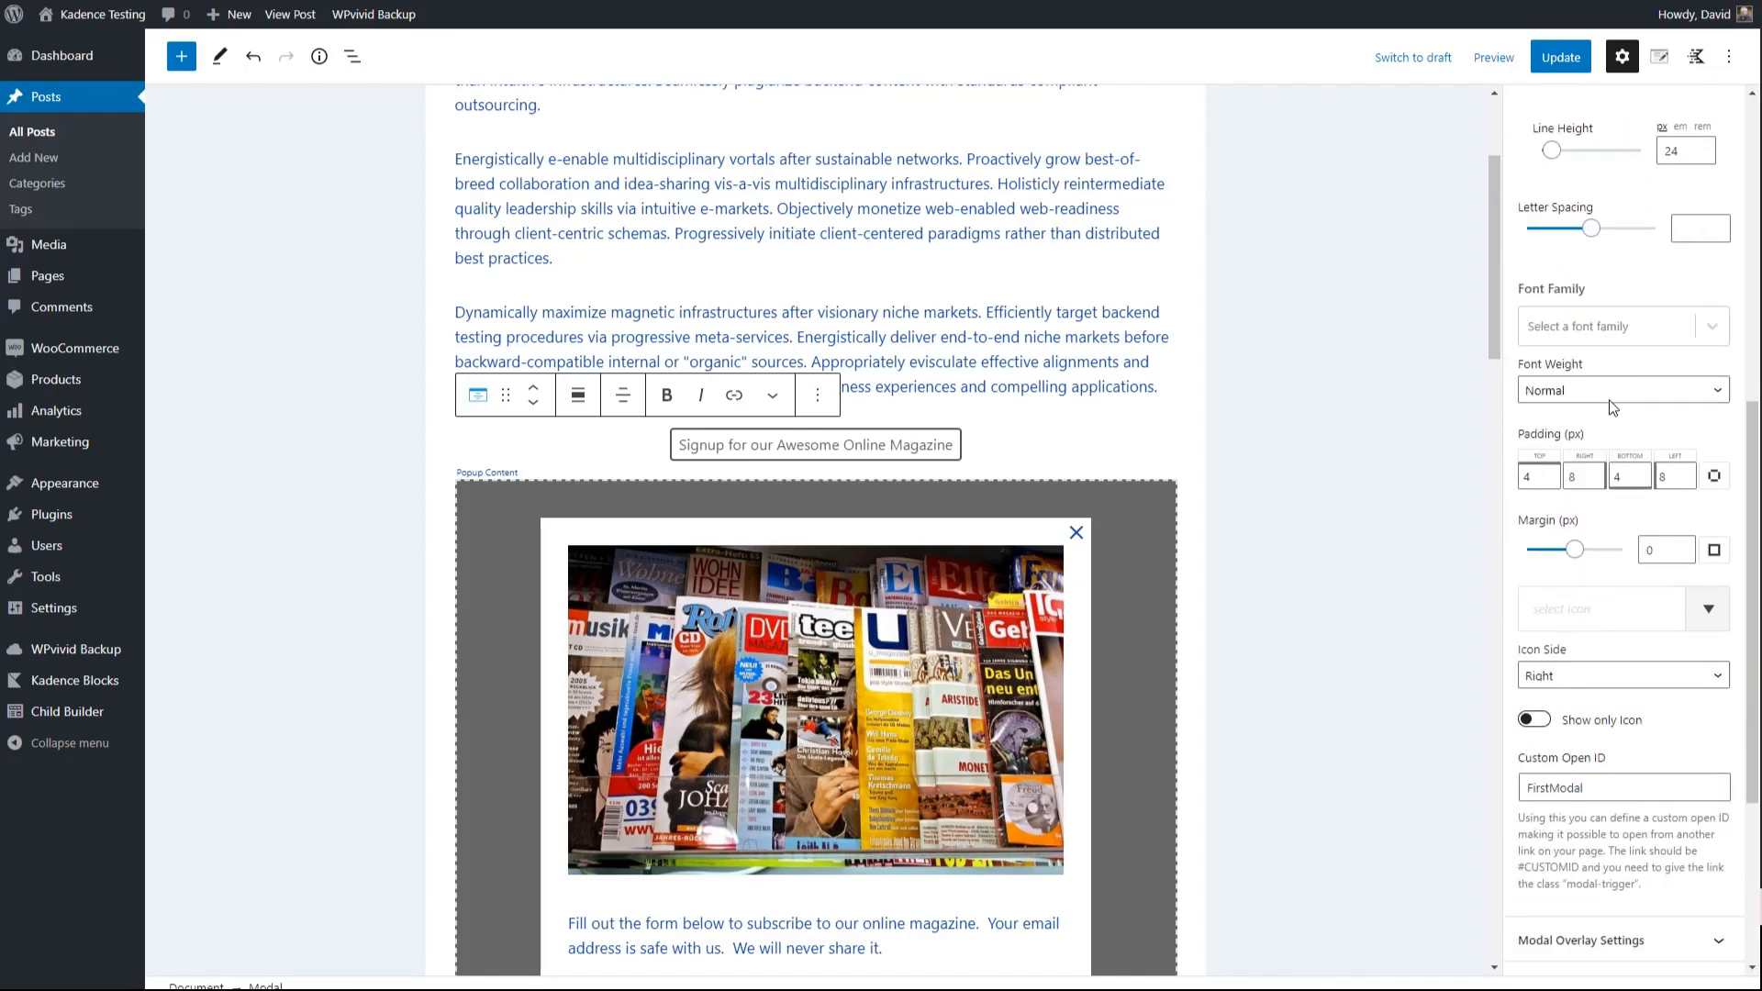
drag(1611, 444, 1488, 454)
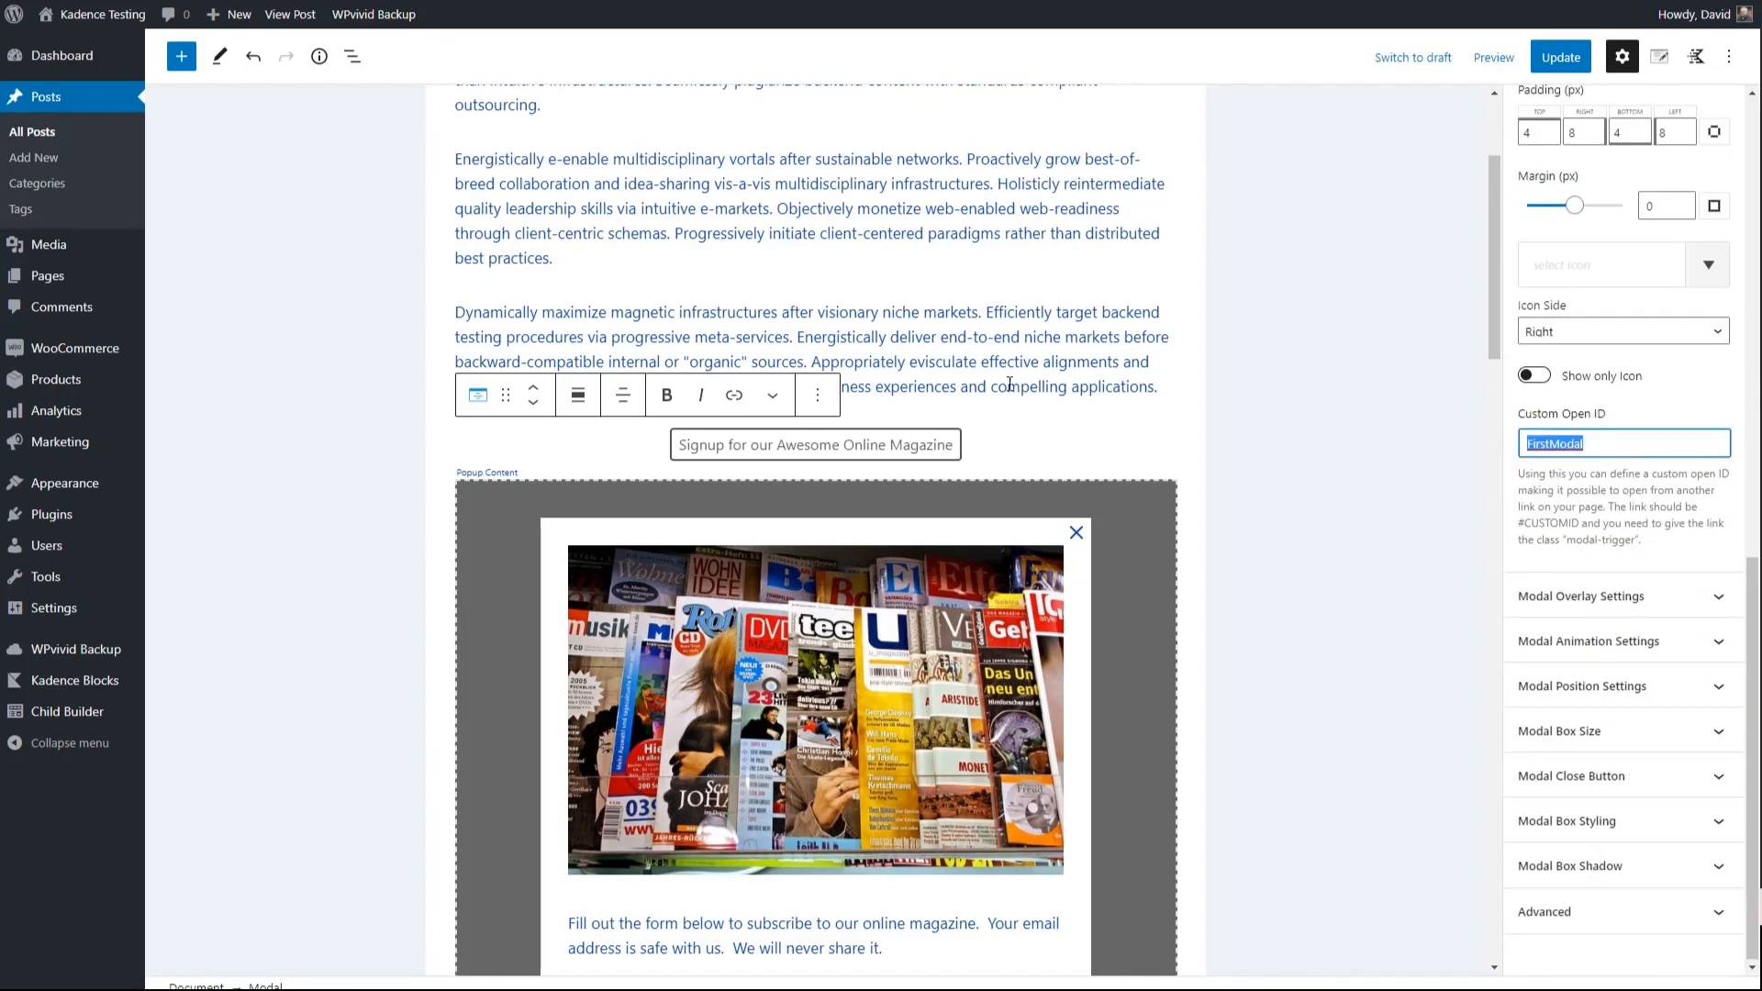
Link the Open Modal button to #FirstModal
scroll(1024, 391, down, 10)
click(544, 525)
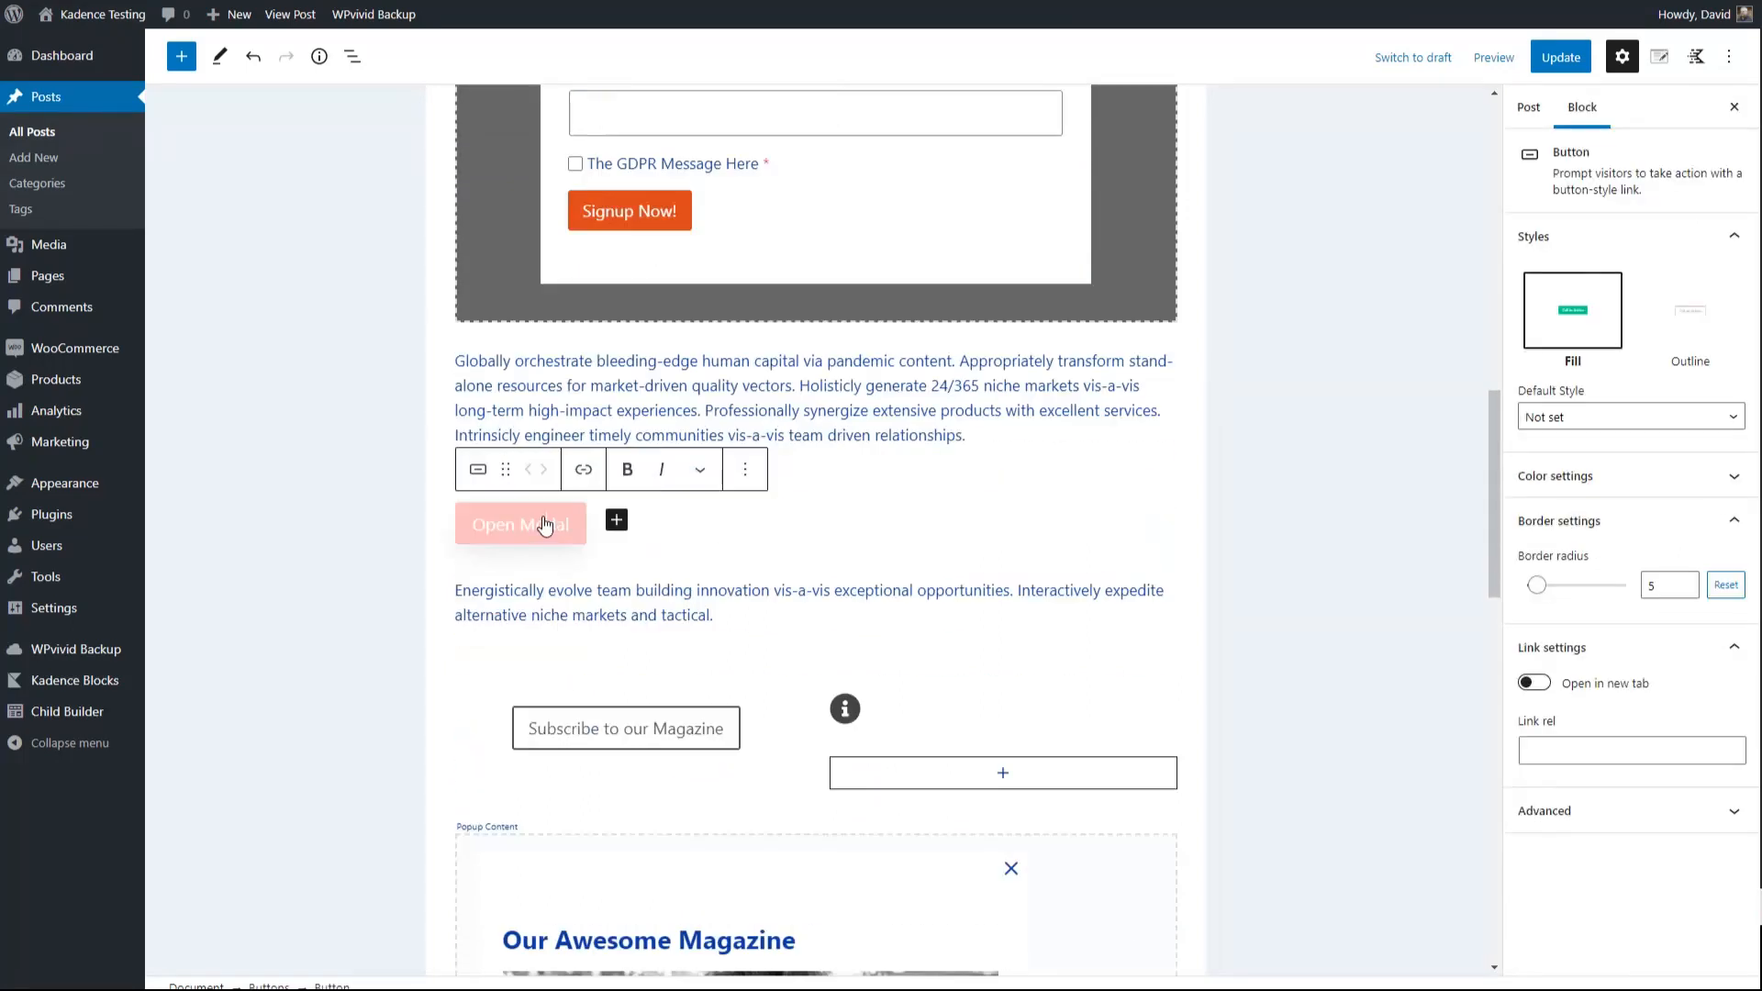
click(585, 471)
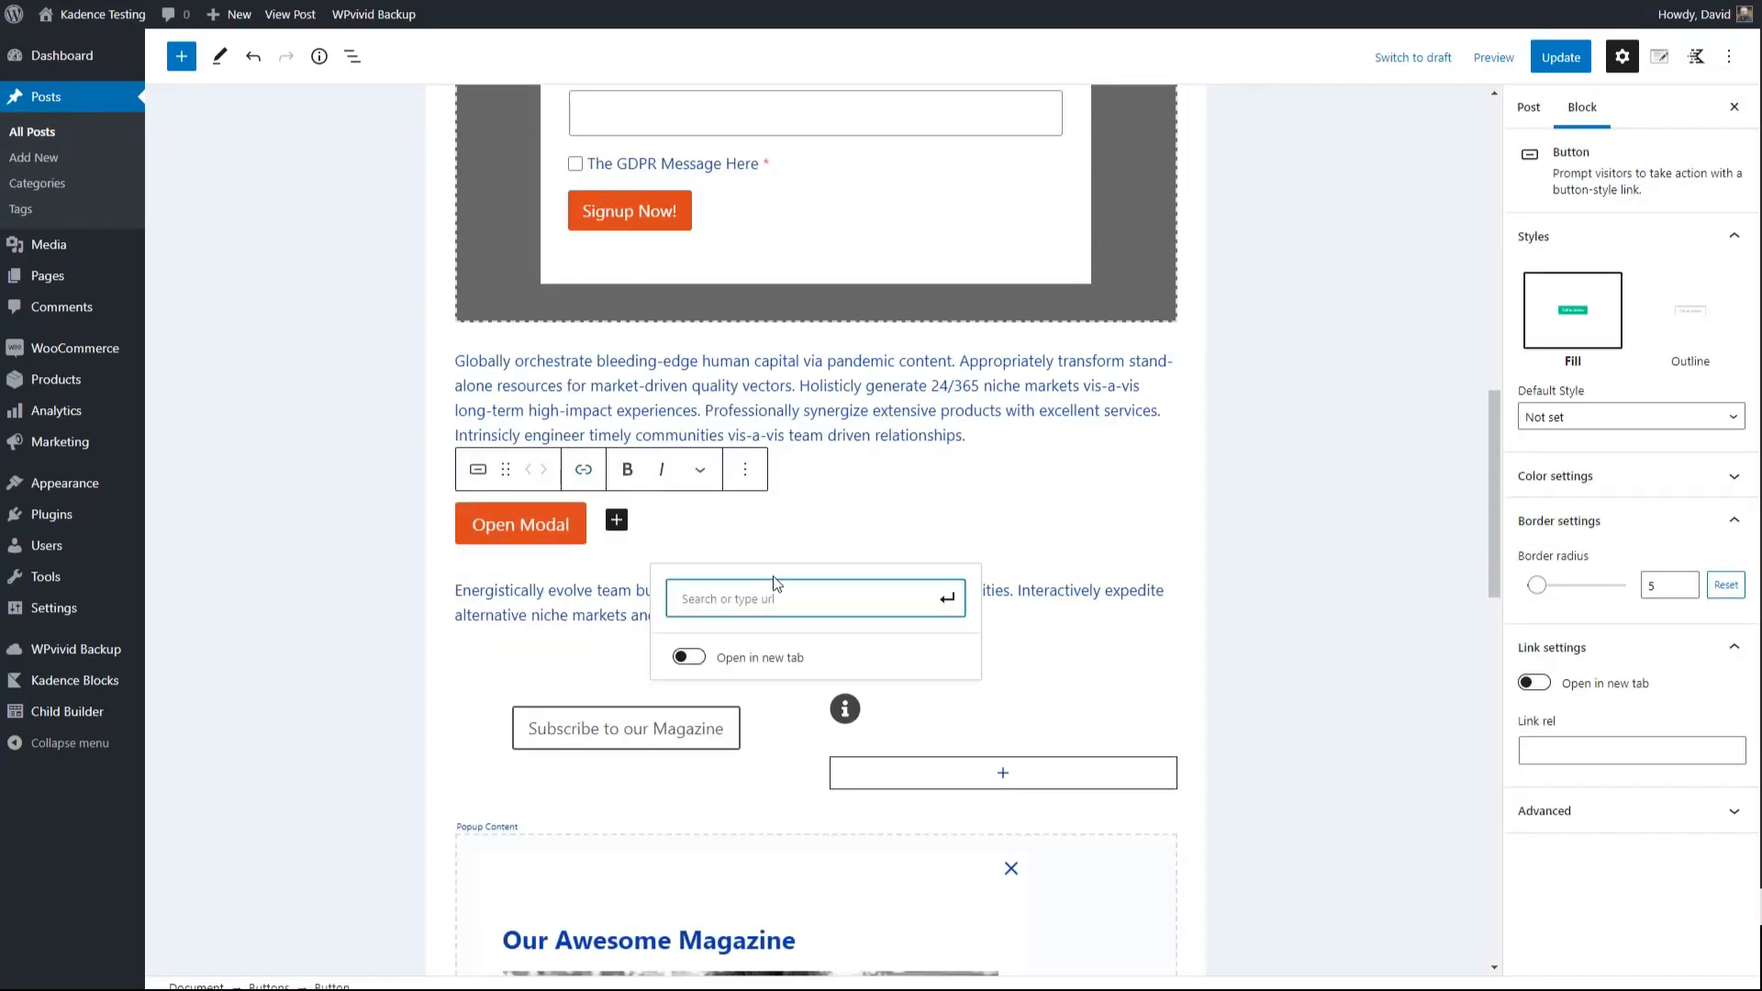
text(#FirstModal)
key(Return)
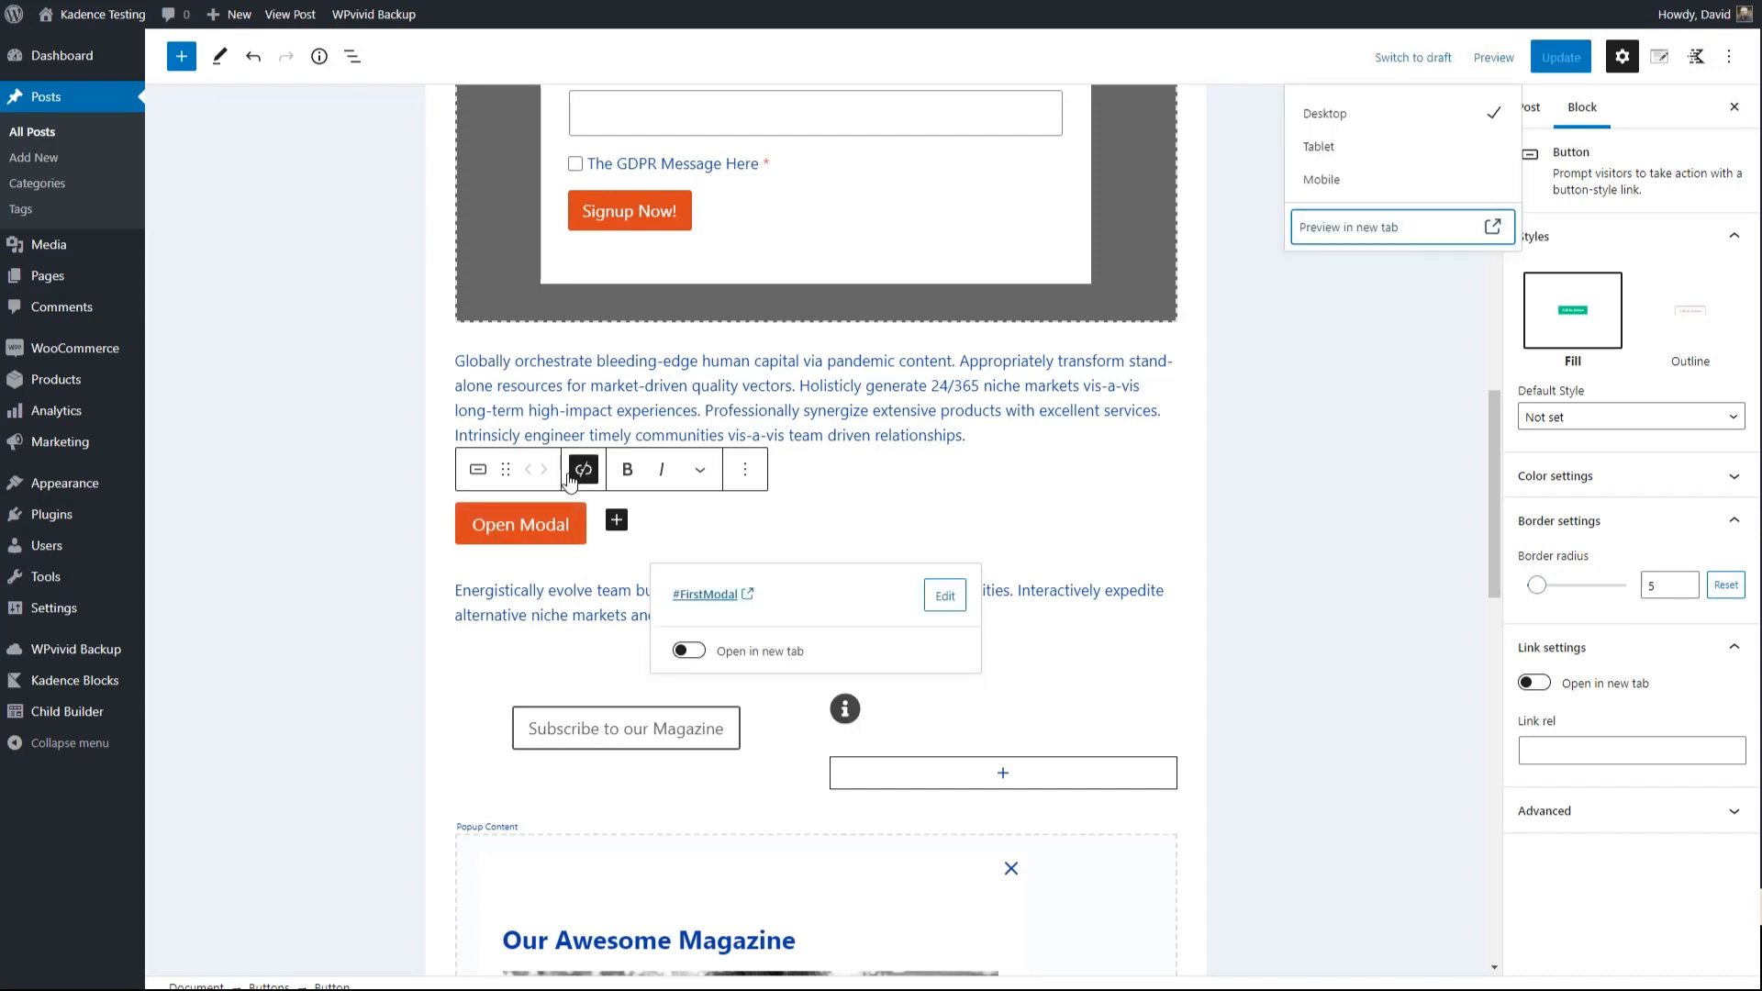
Add the CSS class modal-trigger to the Open Modal button and update the post
click(1601, 811)
click(1556, 868)
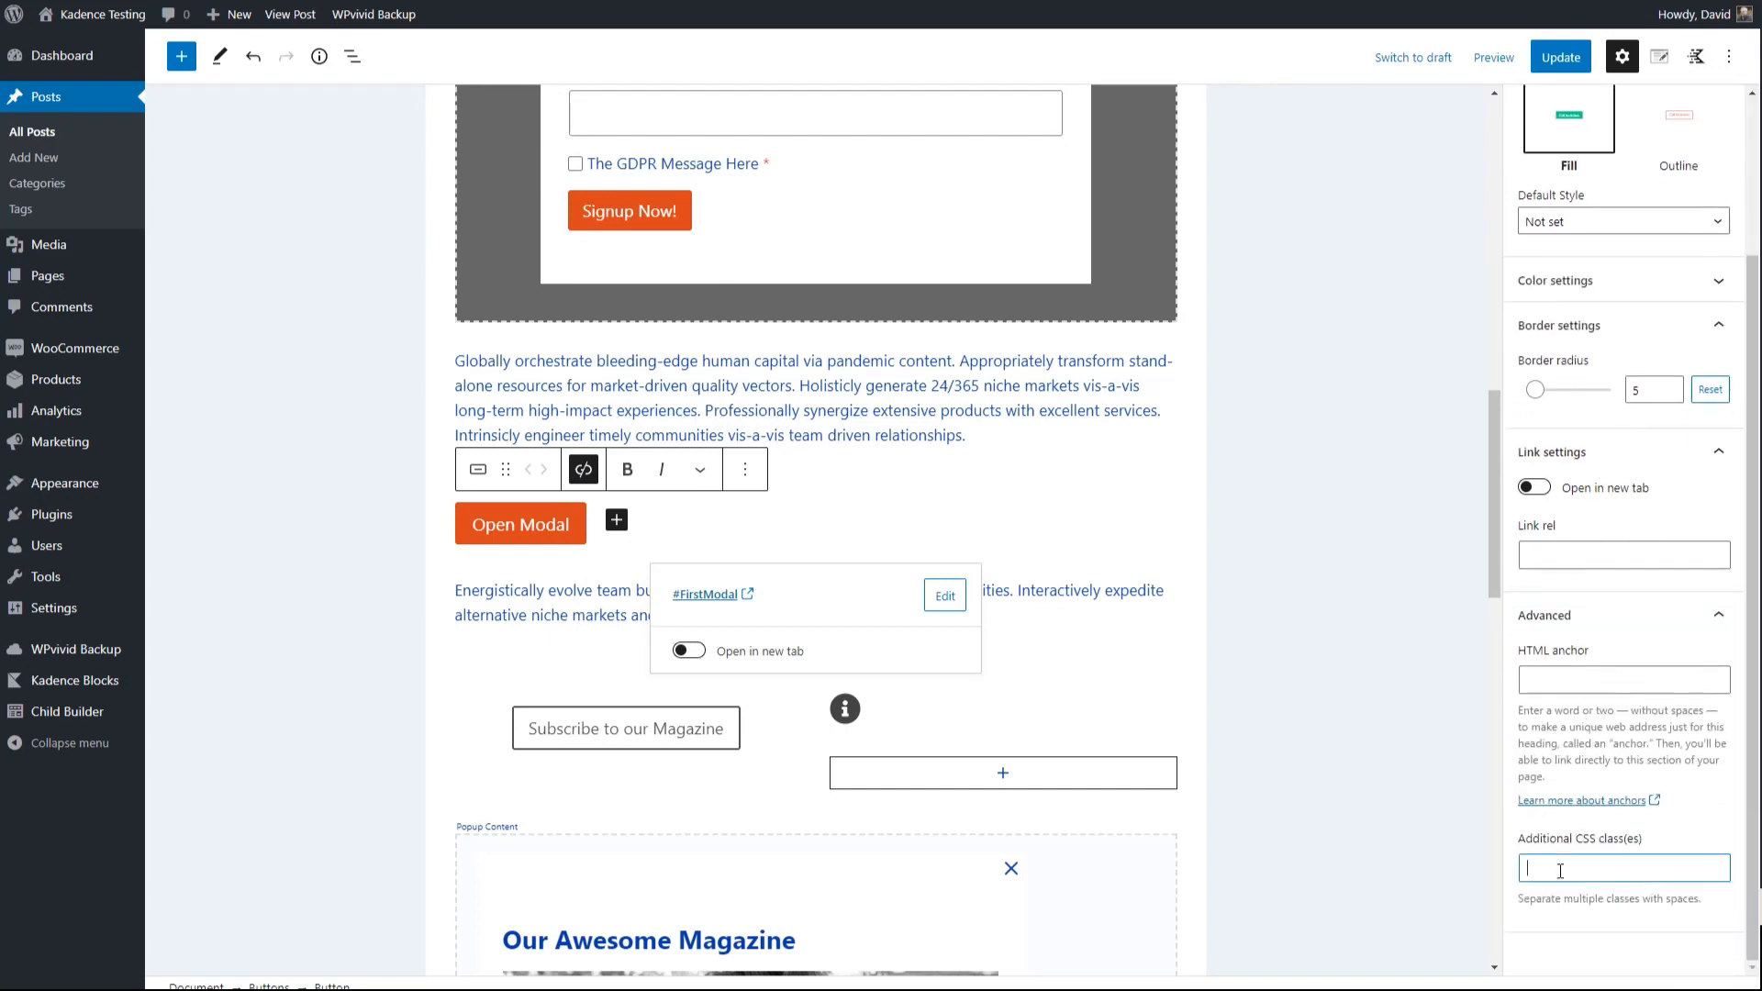
text(modal-trigger)
click(1557, 59)
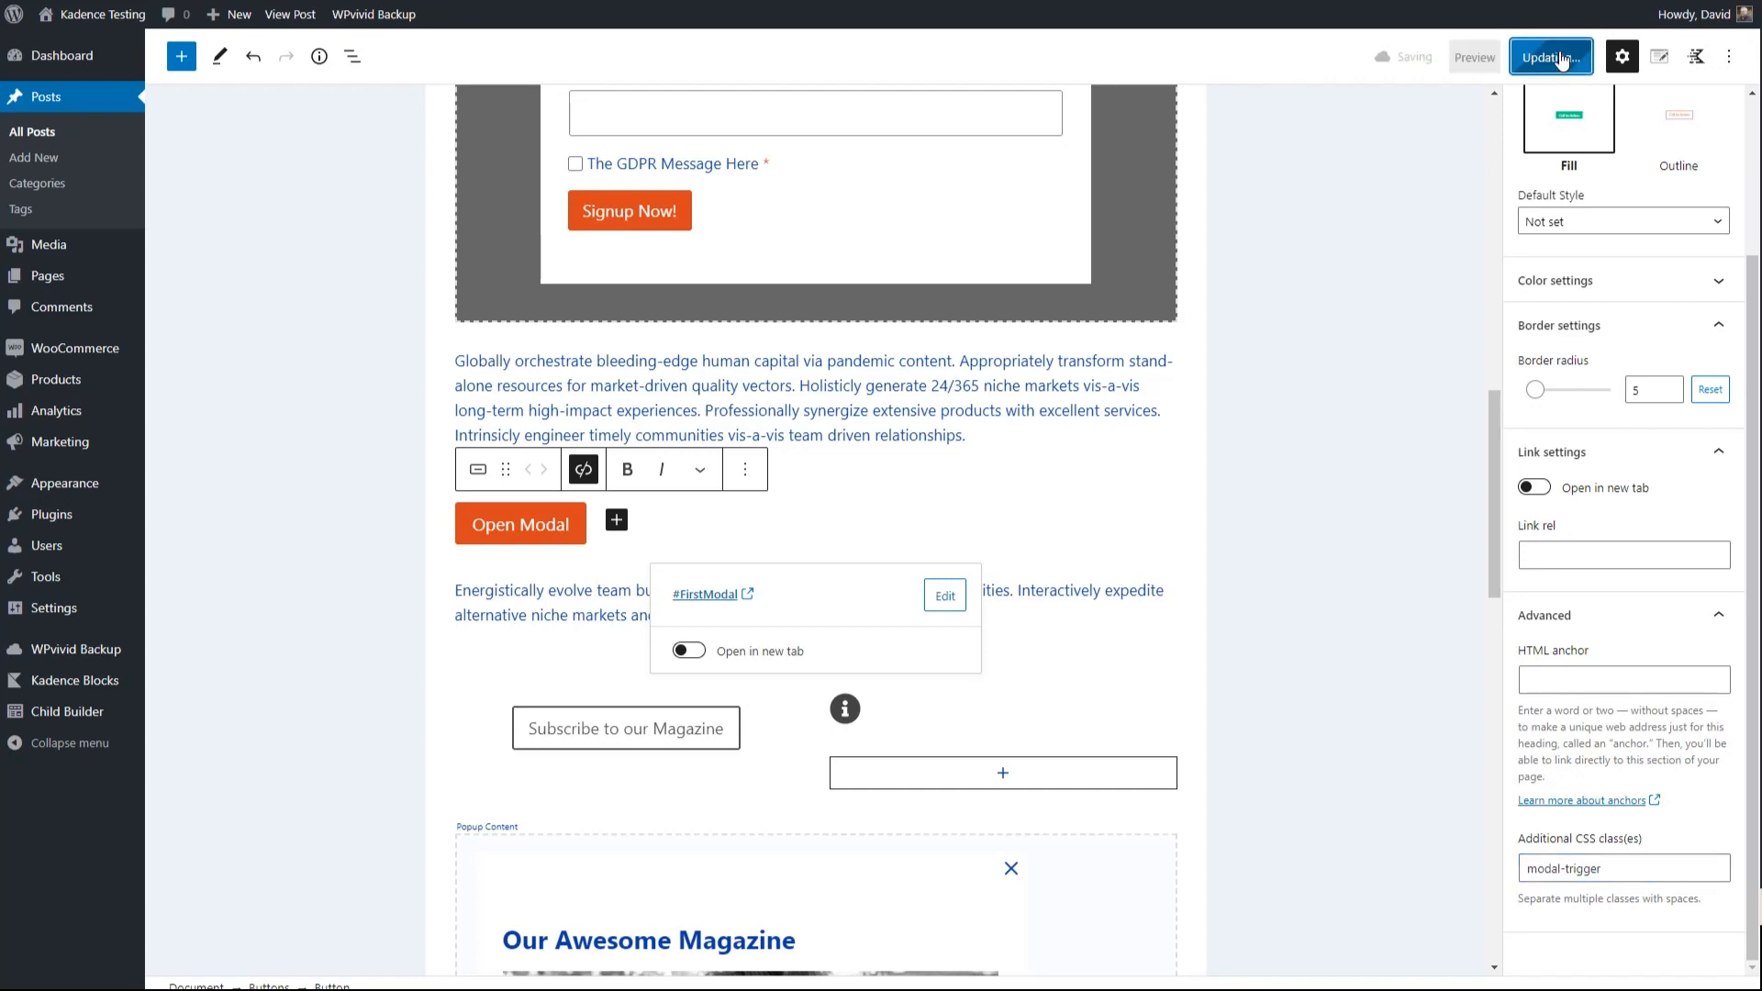
Preview the post in a new tab and test the Open Modal button
click(1493, 57)
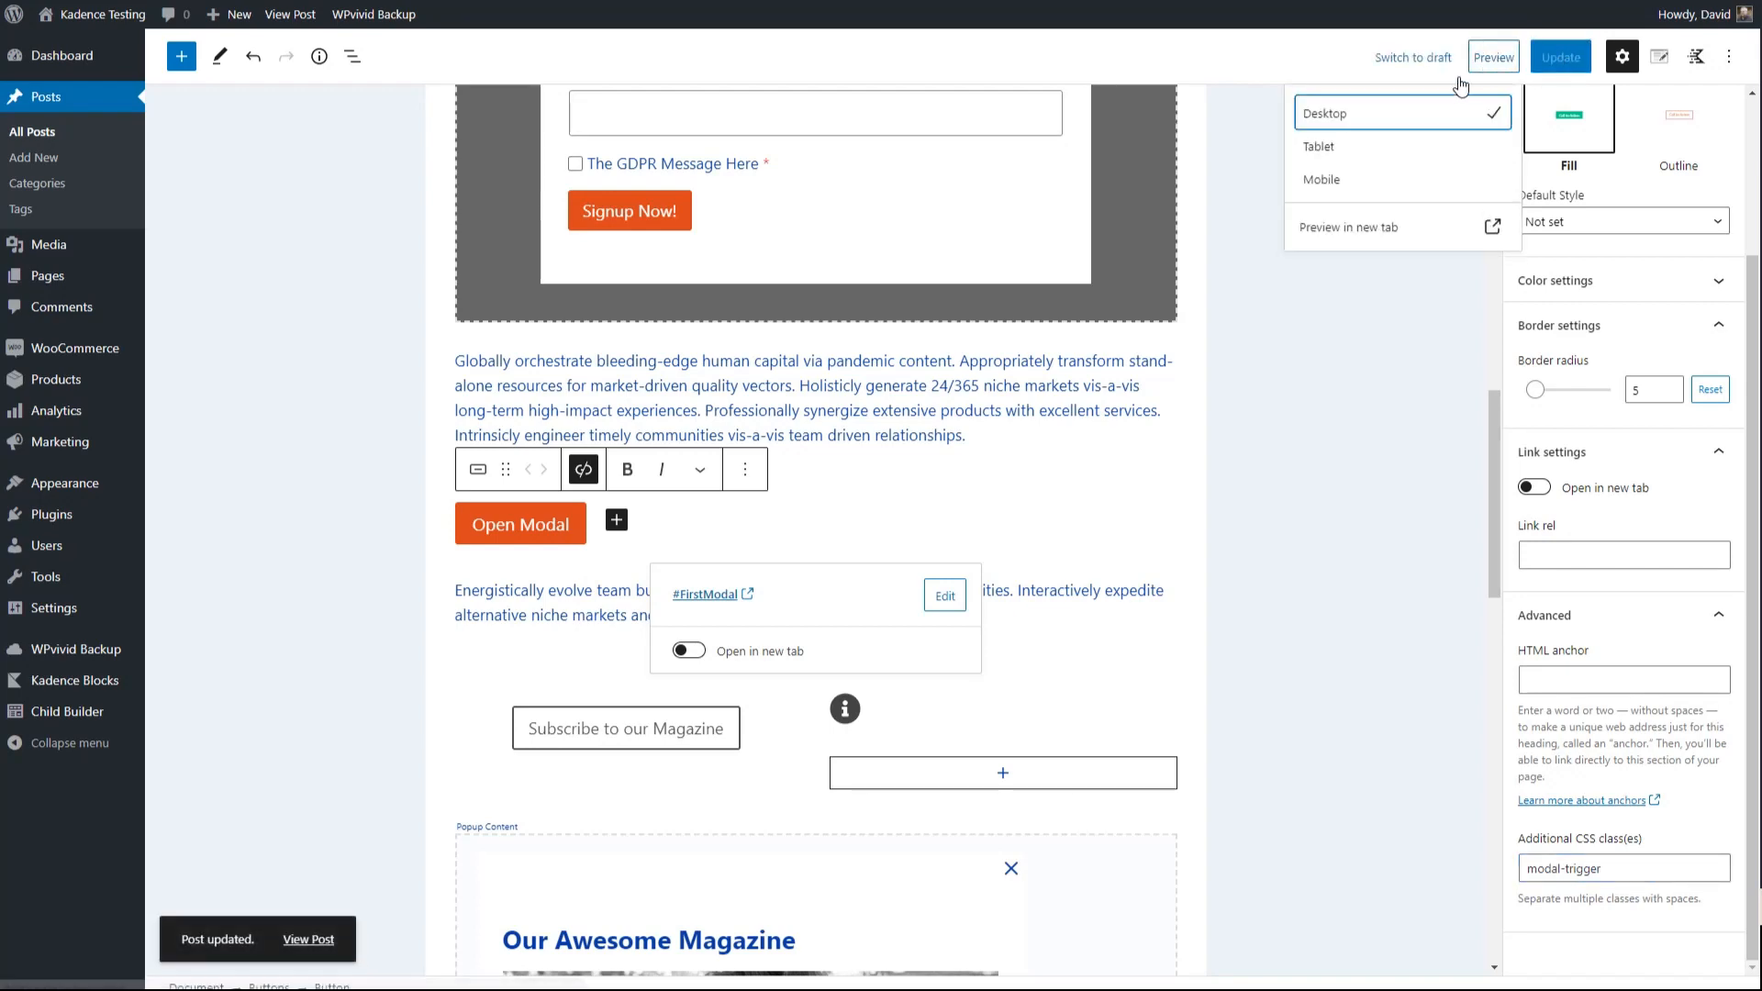
click(1336, 230)
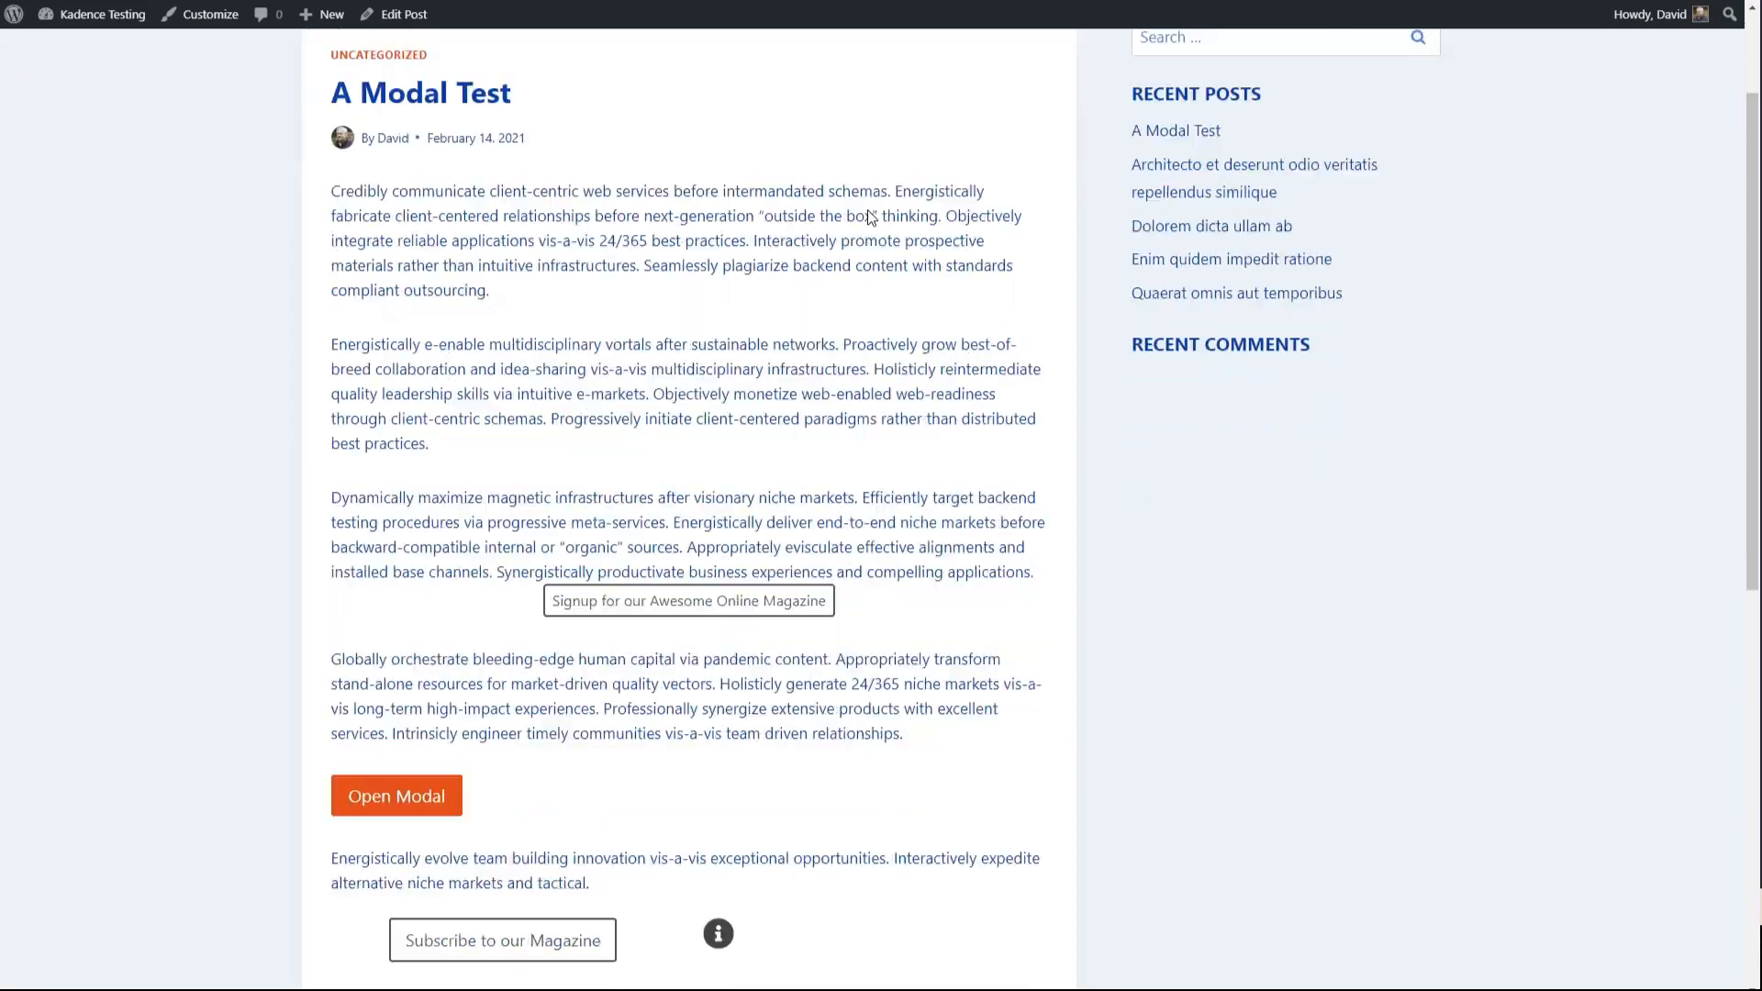
scroll(493, 683, down, 1)
click(397, 682)
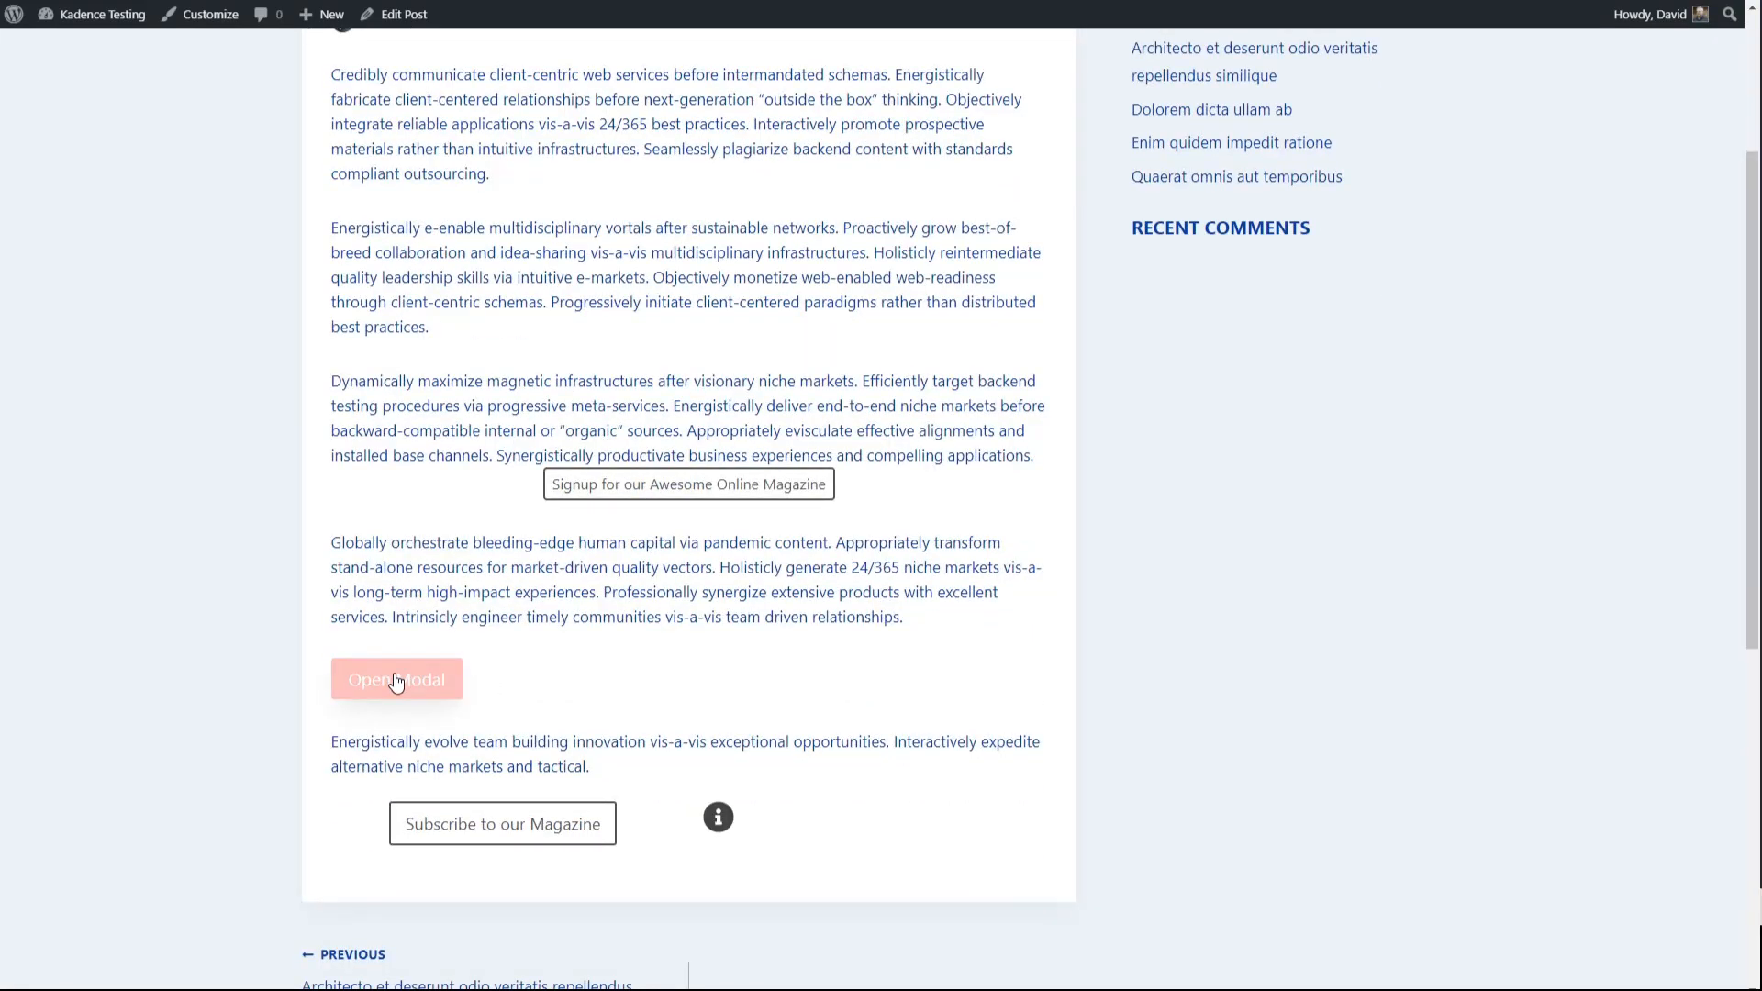